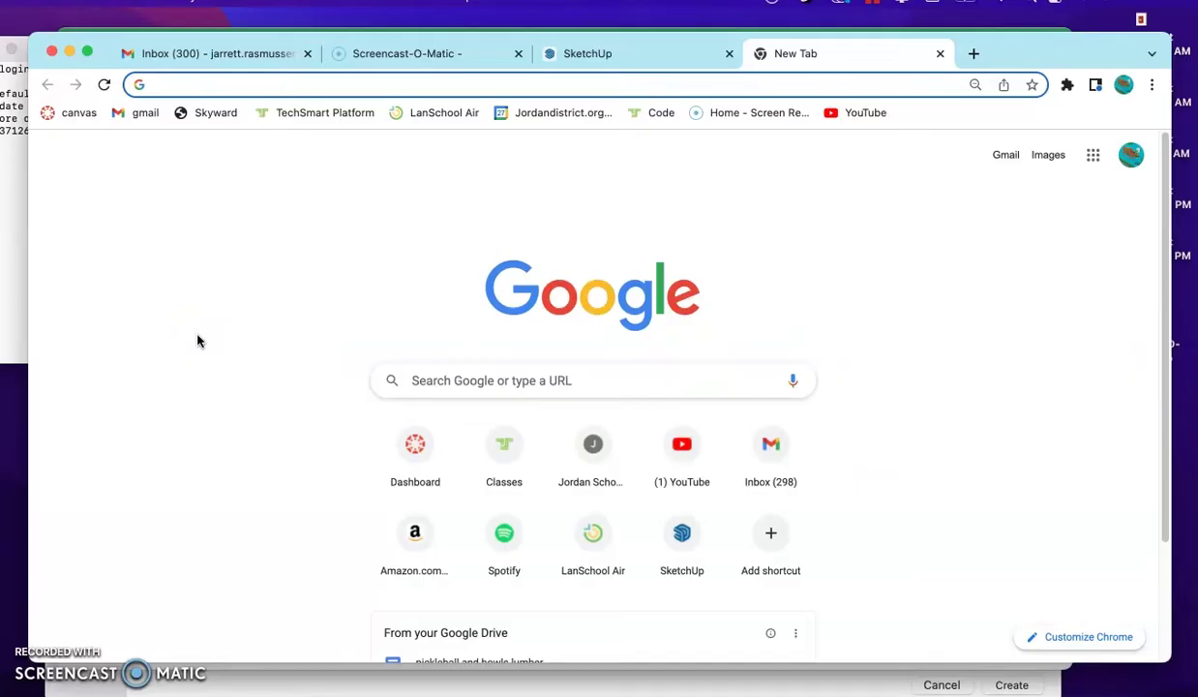
Step: Open the sketchup.com website in the new browser tab
{"action": "left_click", "coordinate": [313, 83]}
{"action": "type", "text": "sketch"}
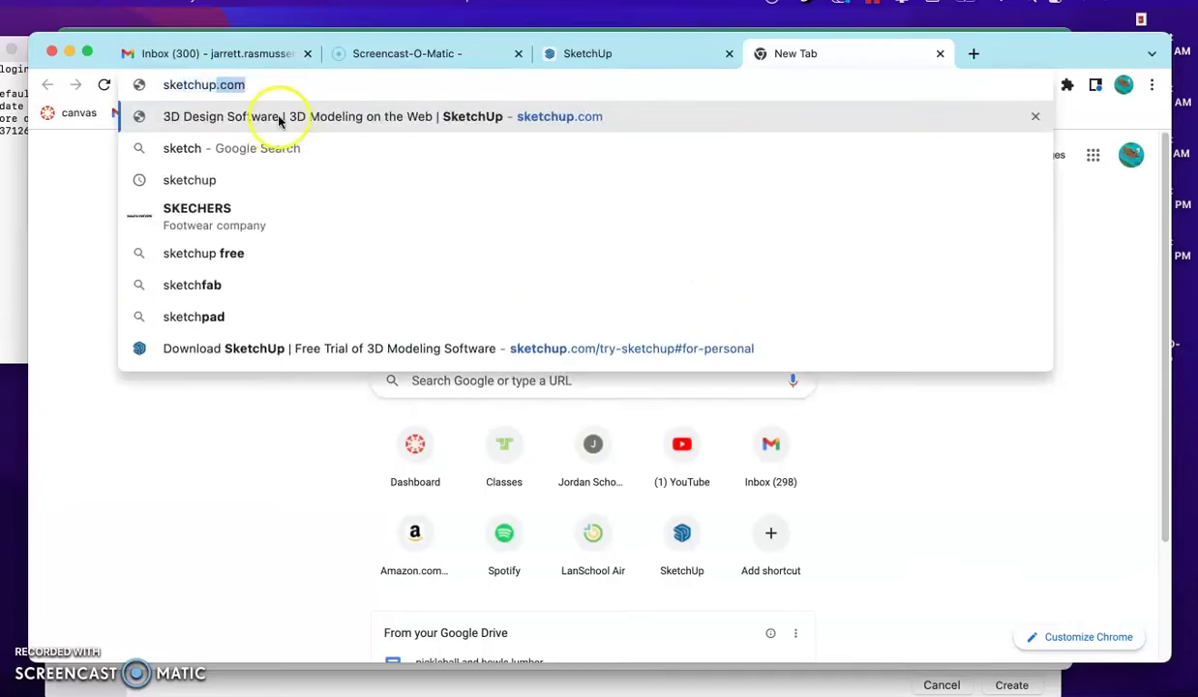
{"action": "type", "text": "up"}
{"action": "key", "text": "Delete"}
{"action": "key", "text": "Return"}
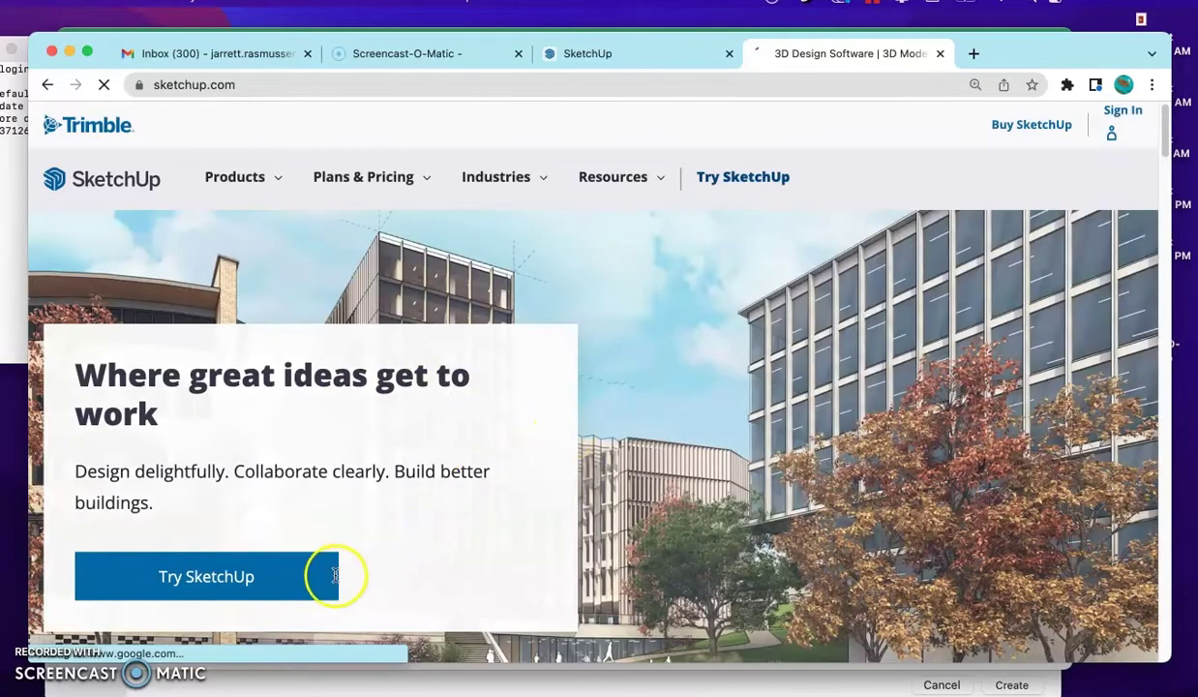
Step: Launch the free web modeler from the personal projects offers on the Try SketchUp page
{"action": "left_click", "coordinate": [228, 577]}
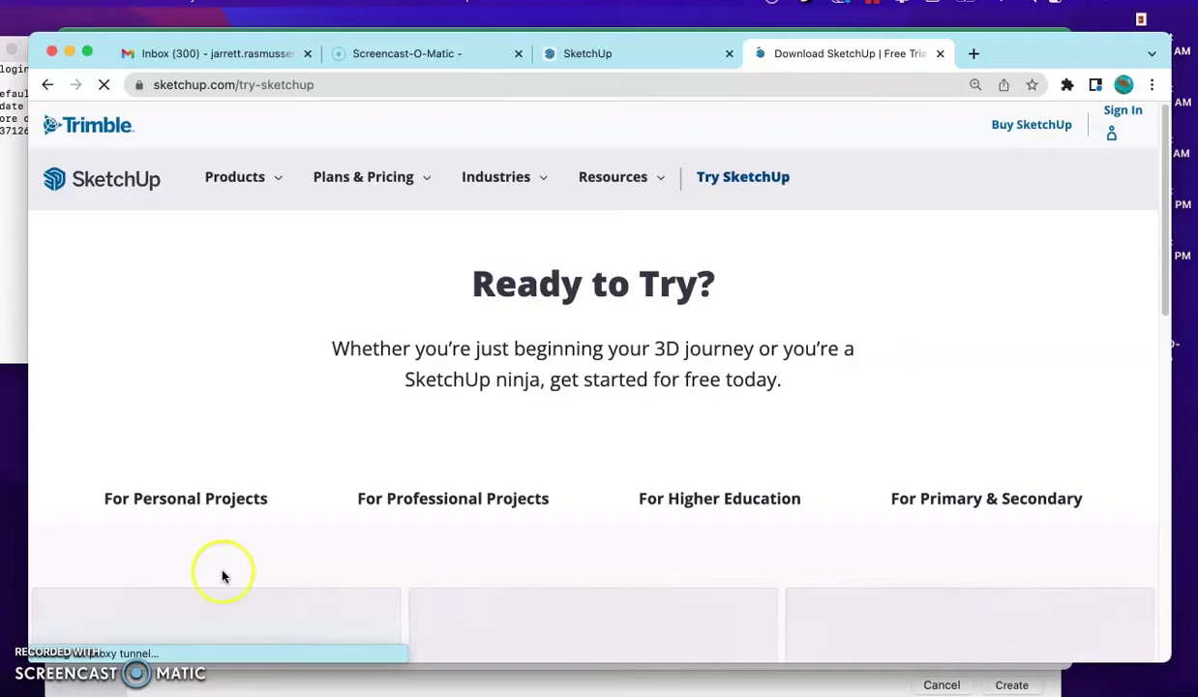
{"action": "left_click", "coordinate": [383, 557]}
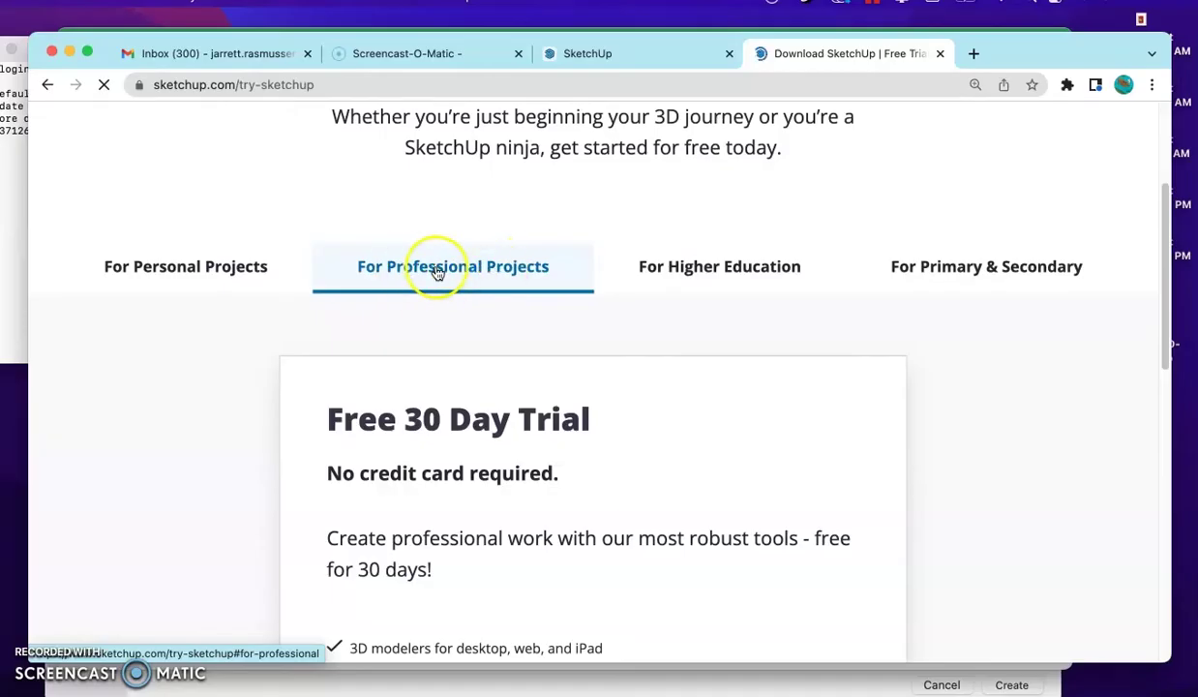
{"action": "left_click", "coordinate": [230, 269]}
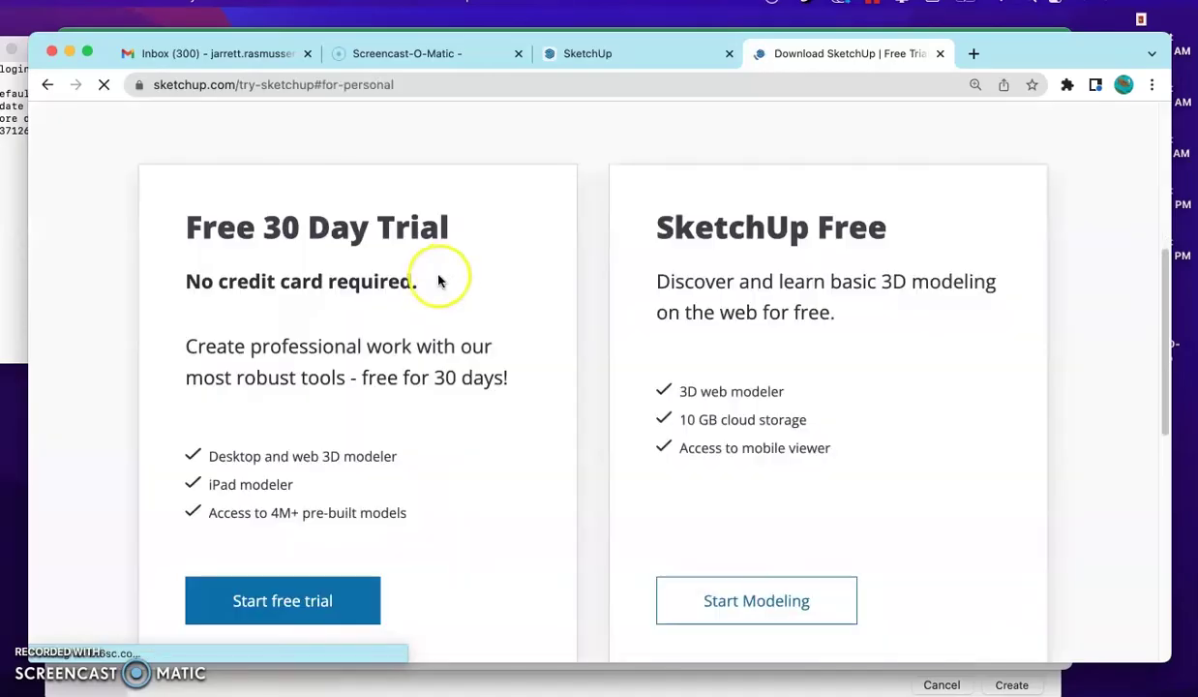
{"action": "scroll", "coordinate": [598, 319], "scroll_direction": "up", "scroll_amount": 2}
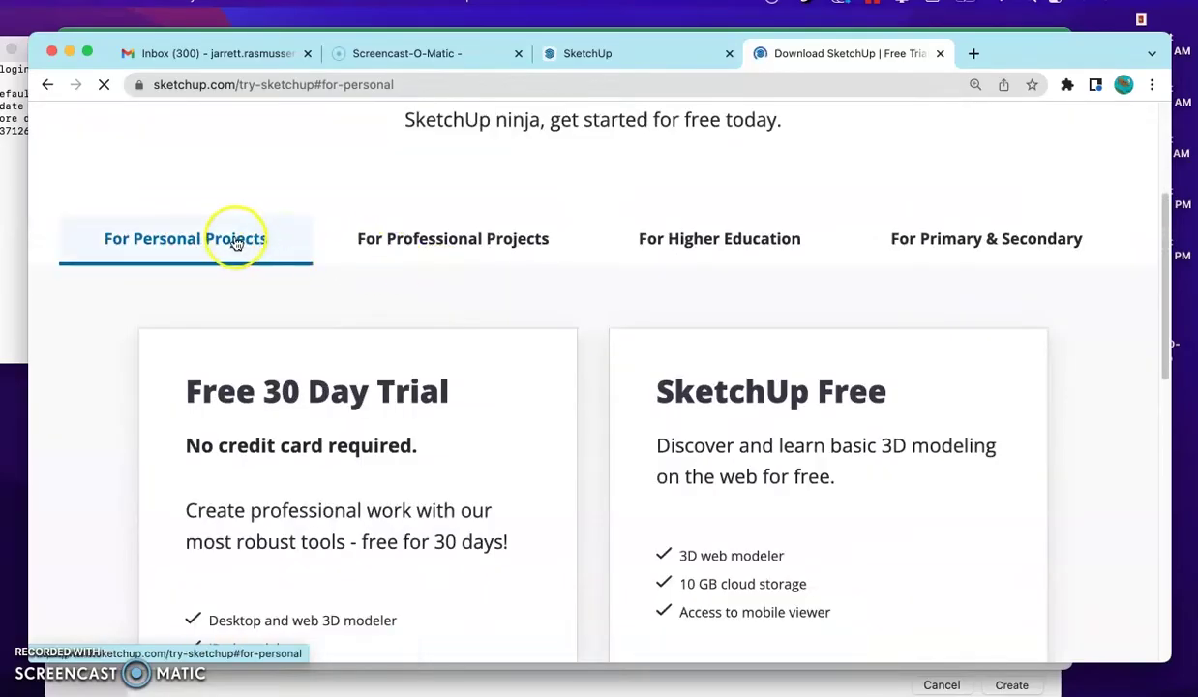
{"action": "scroll", "coordinate": [794, 397], "scroll_direction": "down", "scroll_amount": 3}
{"action": "scroll", "coordinate": [355, 302], "scroll_direction": "down", "scroll_amount": 1}
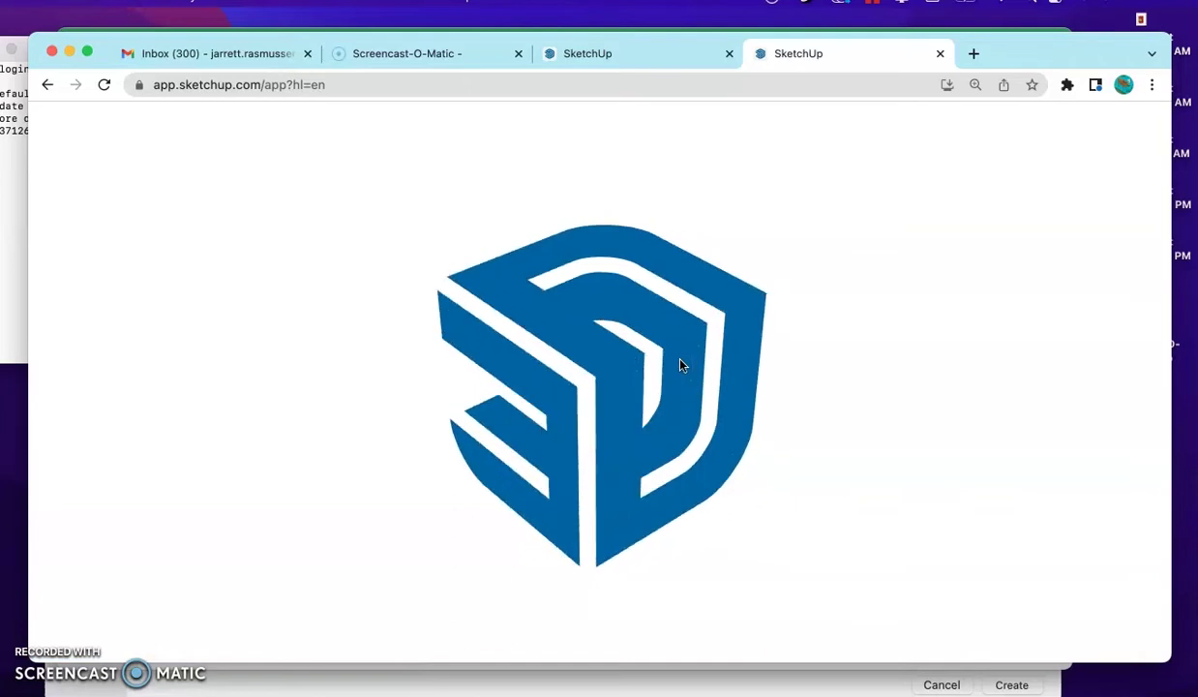
Step: Create a new model with the Fractional - Inches template and delete the default person figure
{"action": "left_click", "coordinate": [508, 453]}
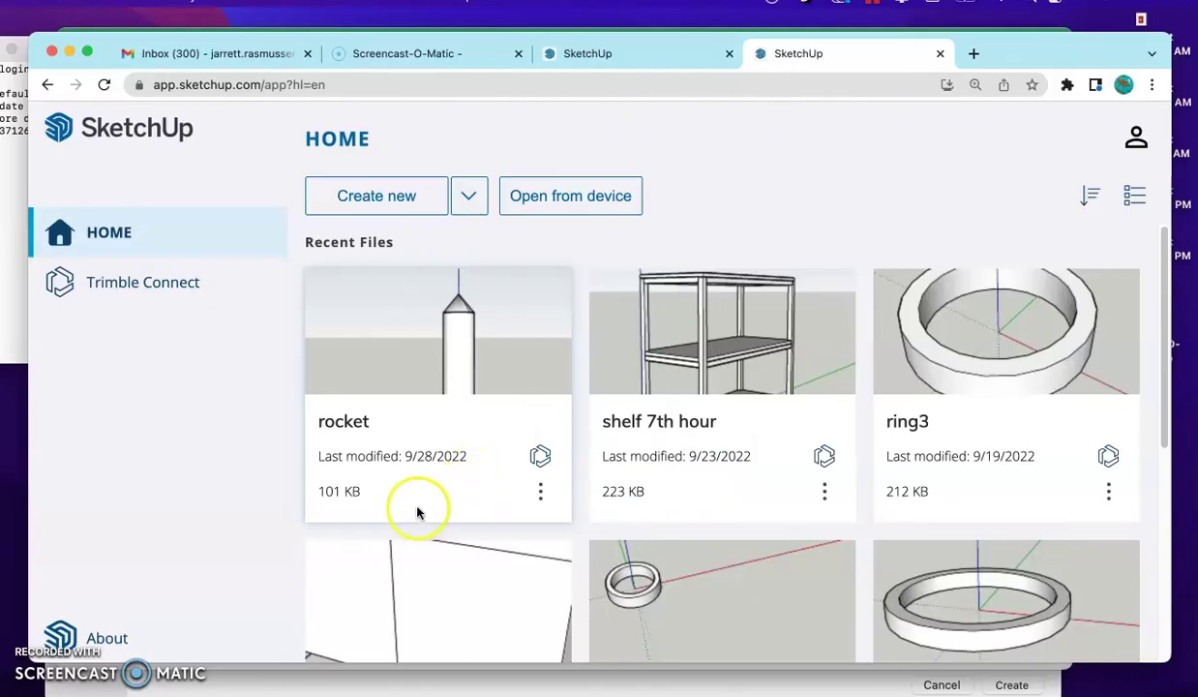
{"action": "scroll", "coordinate": [586, 580], "scroll_direction": "down", "scroll_amount": 3}
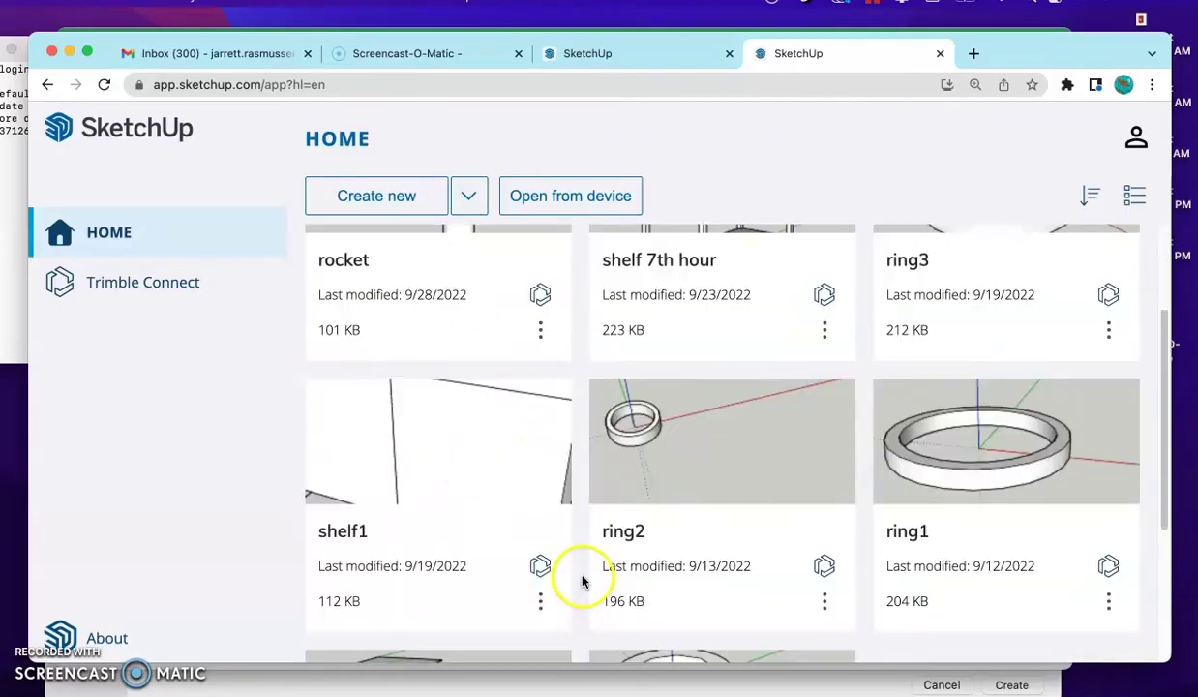
{"action": "scroll", "coordinate": [571, 552], "scroll_direction": "up", "scroll_amount": 3}
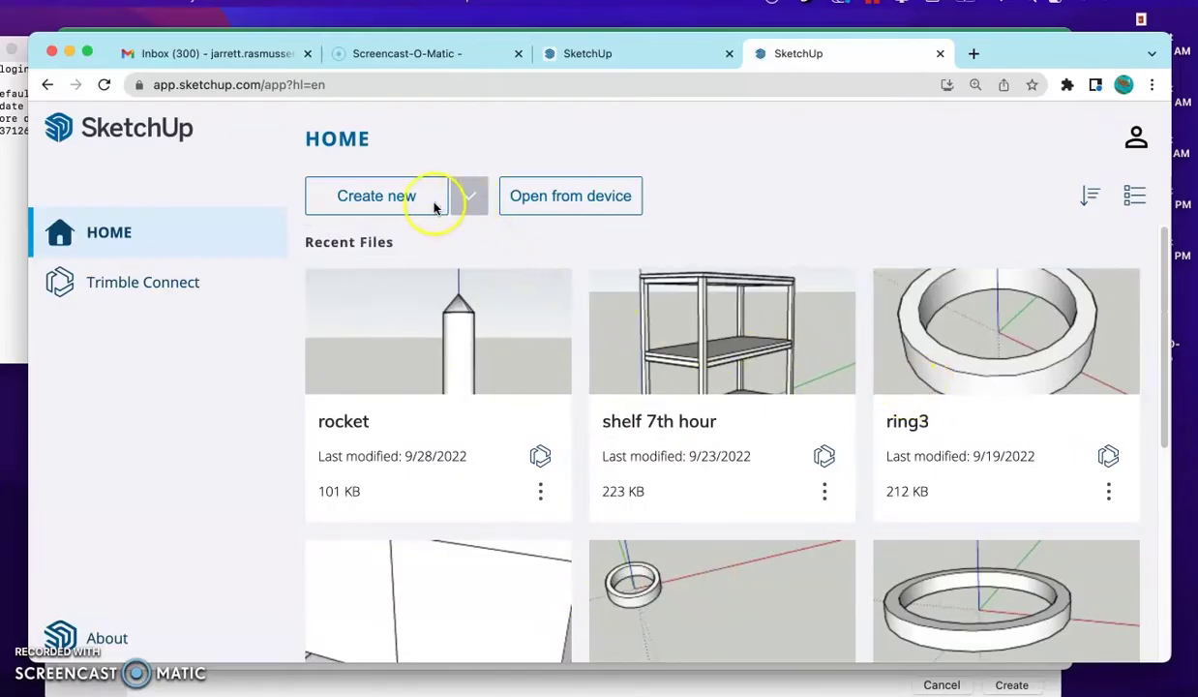
{"action": "left_click", "coordinate": [481, 198]}
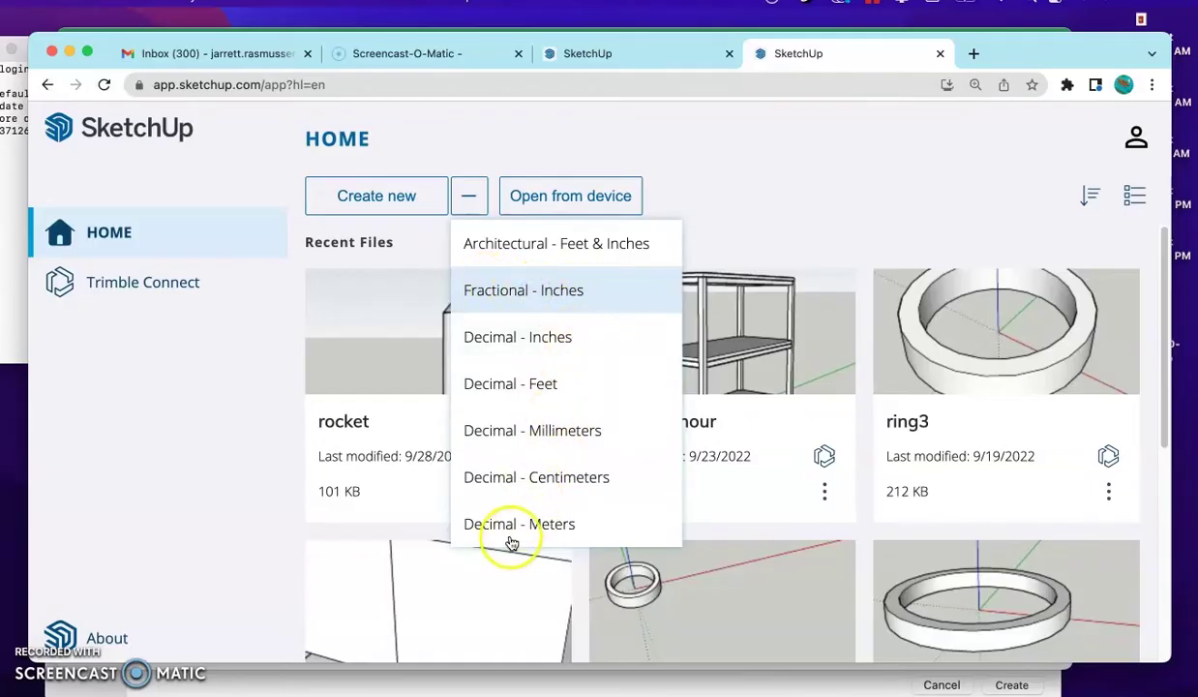
{"action": "left_click", "coordinate": [538, 297]}
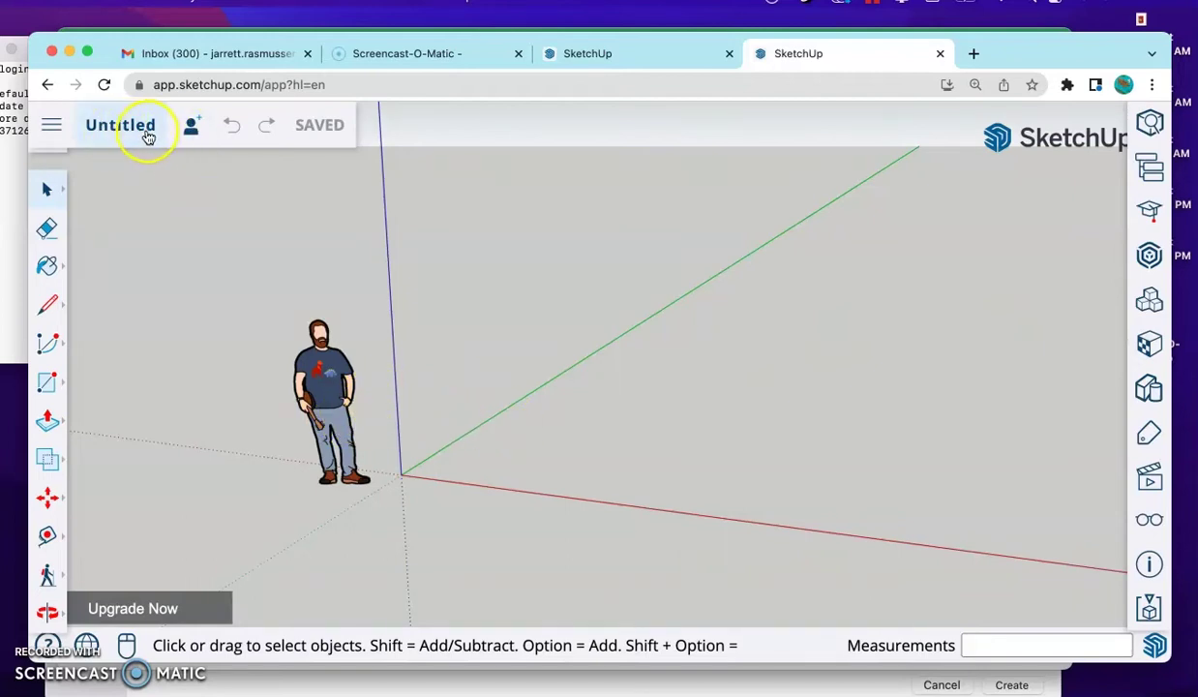
{"action": "left_click", "coordinate": [334, 372]}
{"action": "key", "text": "Delete"}
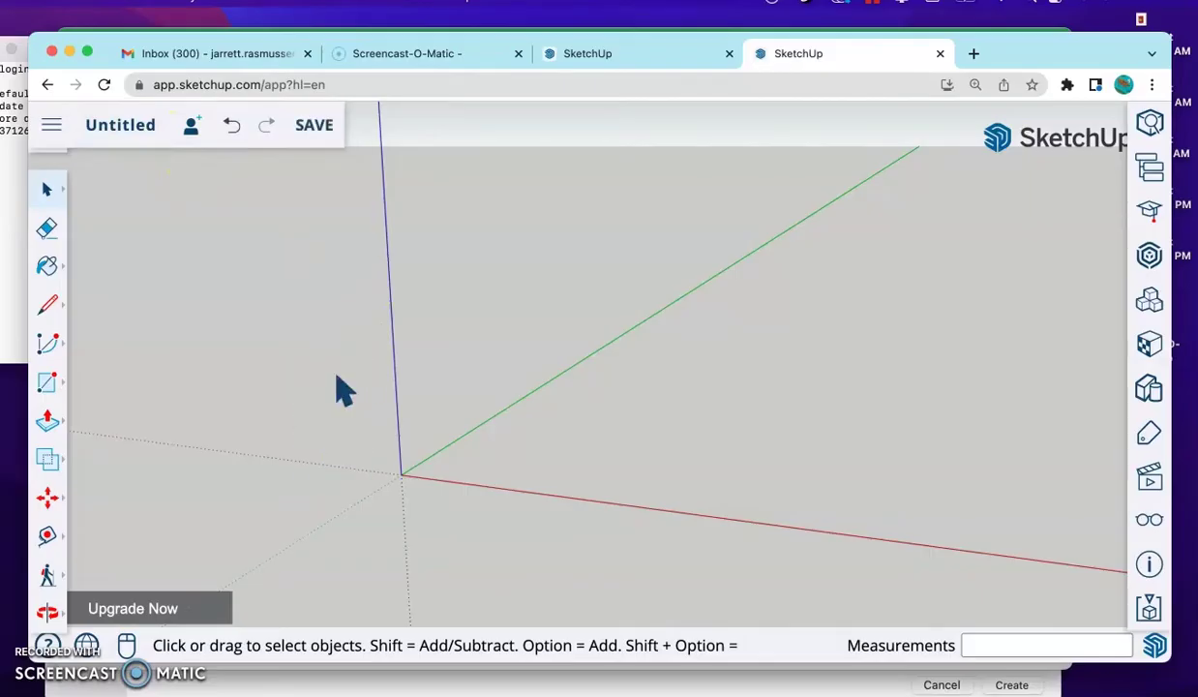
Step: Save the untitled model as Shelf_1 in the SketchUp project folder
{"action": "left_click", "coordinate": [111, 136]}
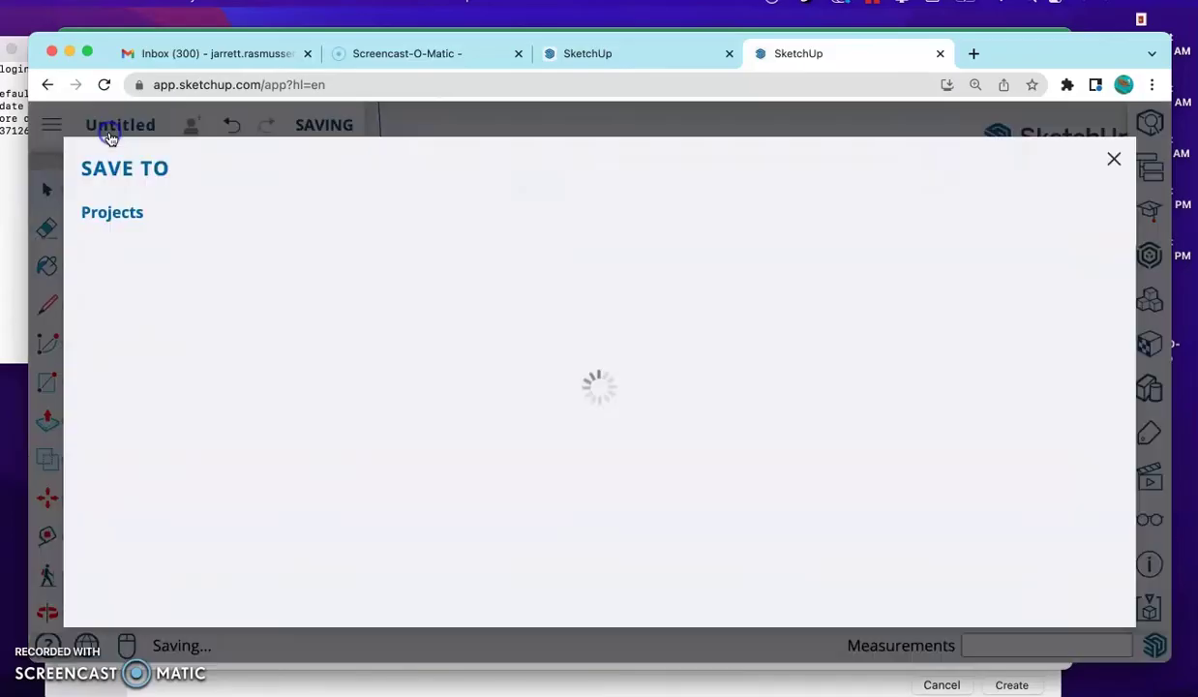
{"action": "left_click", "coordinate": [243, 404]}
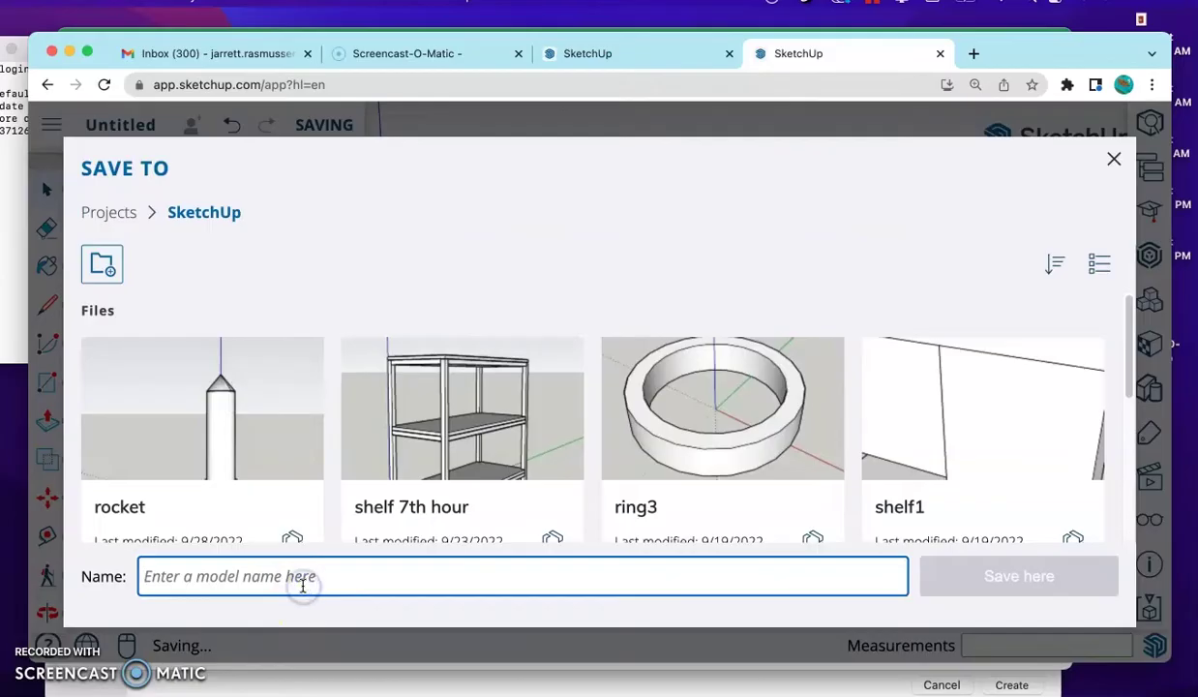
{"action": "type", "text": "Shelf_1"}
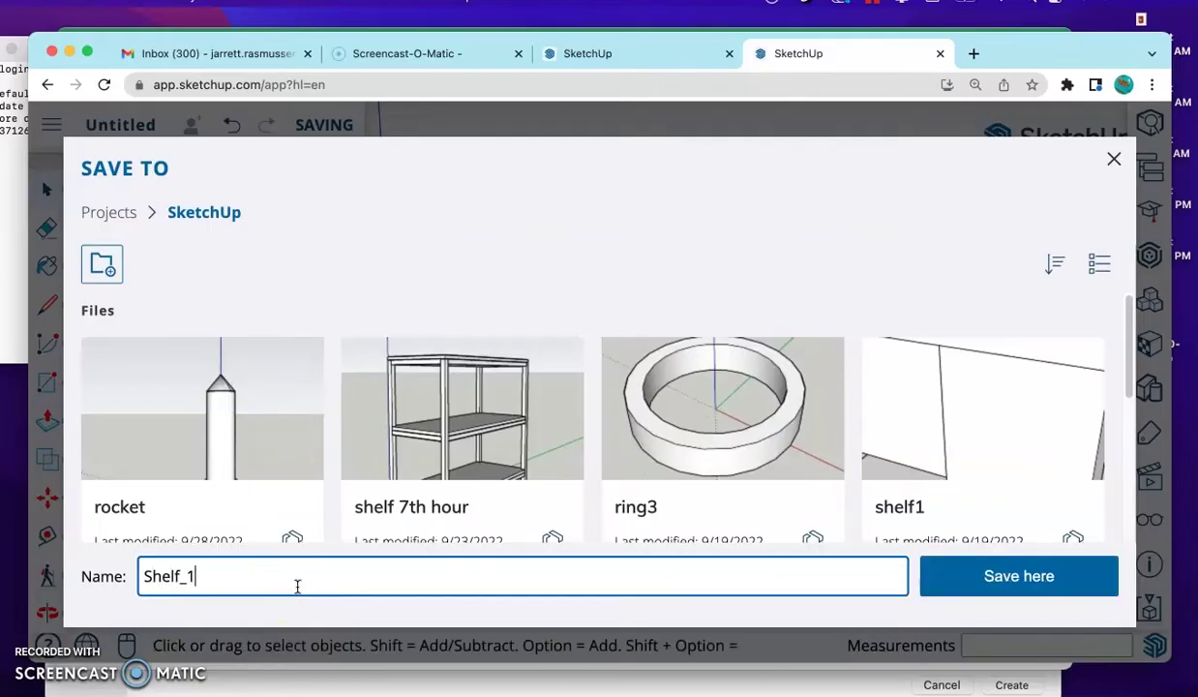
{"action": "left_click", "coordinate": [940, 589]}
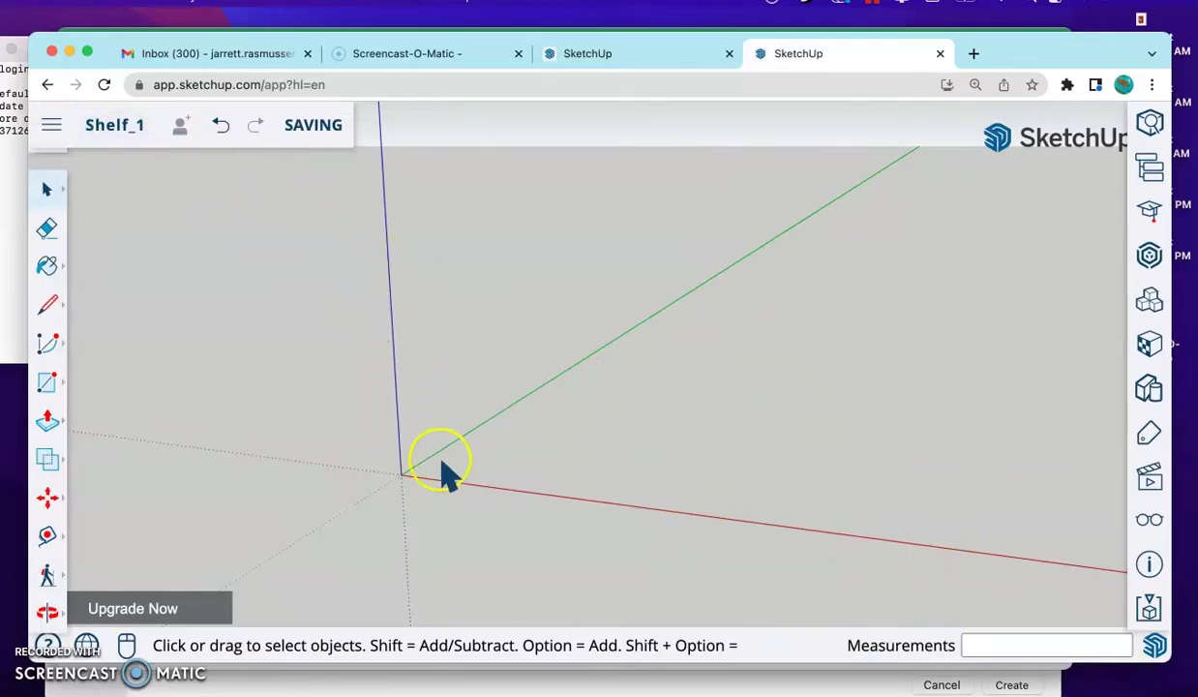
Step: Examine the empty workspace around the axes origin from different angles and distances by orbiting, panning and zooming
{"action": "scroll", "coordinate": [439, 462], "scroll_direction": "up", "scroll_amount": 5}
{"action": "scroll", "coordinate": [142, 558], "scroll_direction": "up", "scroll_amount": 3}
{"action": "scroll", "coordinate": [109, 540], "scroll_direction": "up", "scroll_amount": 5}
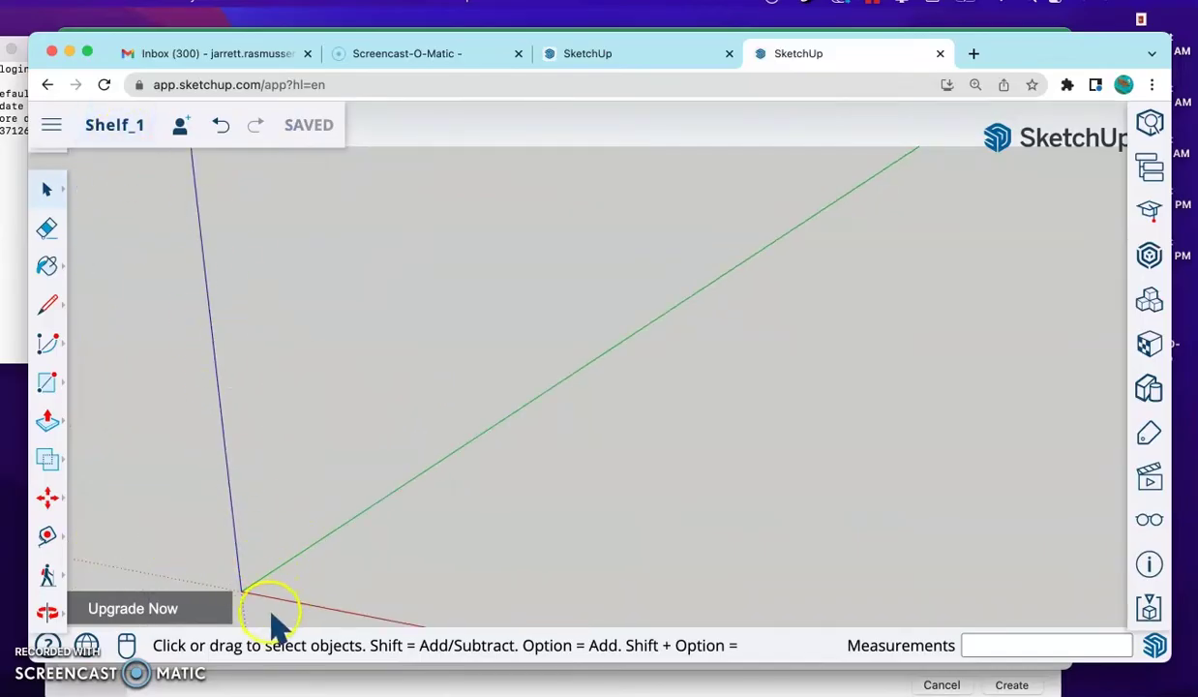
{"action": "right_click", "coordinate": [286, 538]}
{"action": "right_click", "coordinate": [246, 520]}
{"action": "left_click", "coordinate": [206, 422]}
{"action": "left_click", "coordinate": [50, 615]}
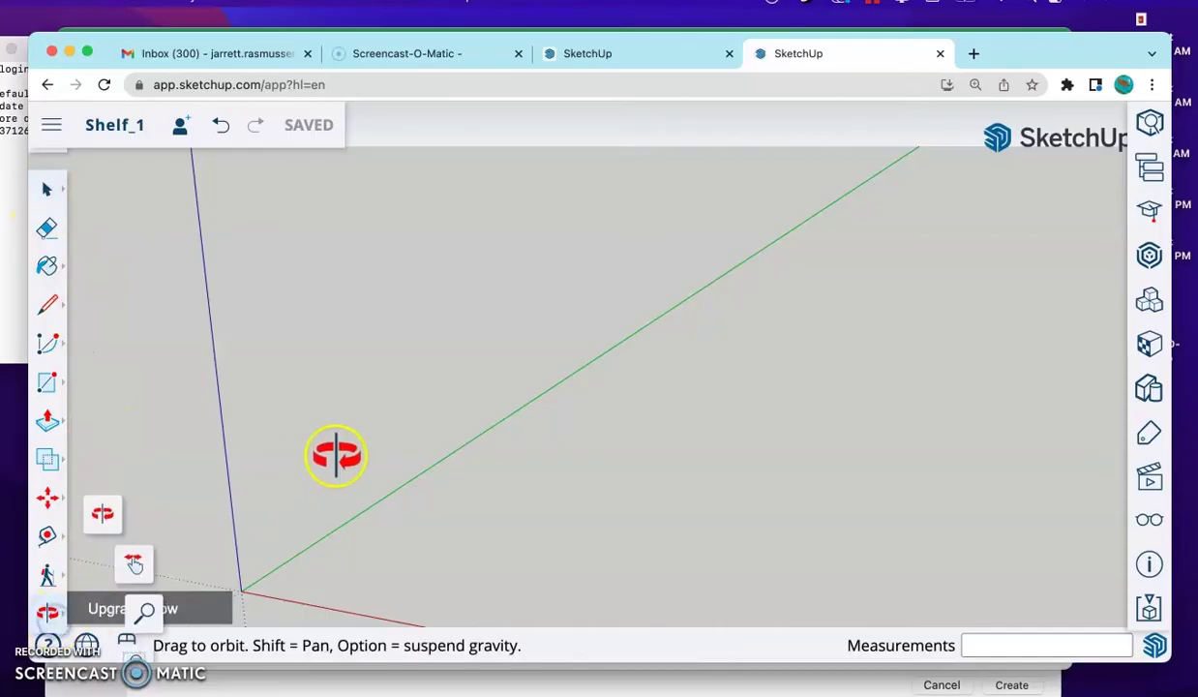
{"action": "left_click_drag", "start_coordinate": [337, 449], "coordinate": [508, 300]}
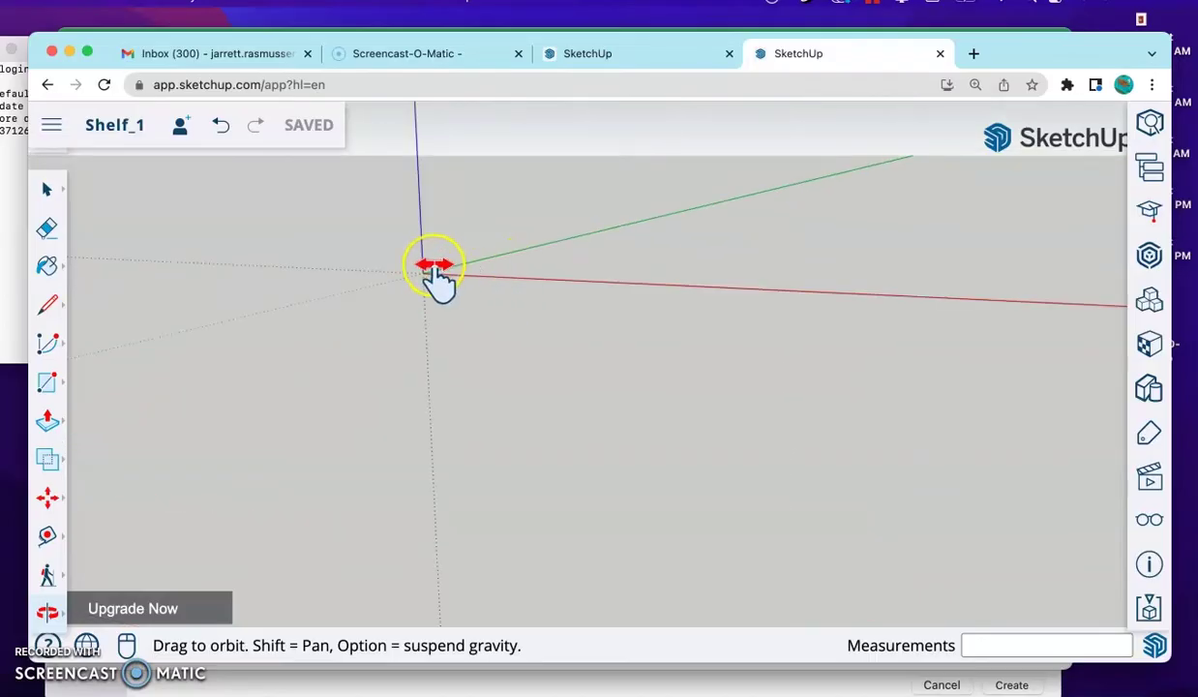
{"action": "left_click_drag", "start_coordinate": [382, 267], "coordinate": [385, 406], "text": "shift"}
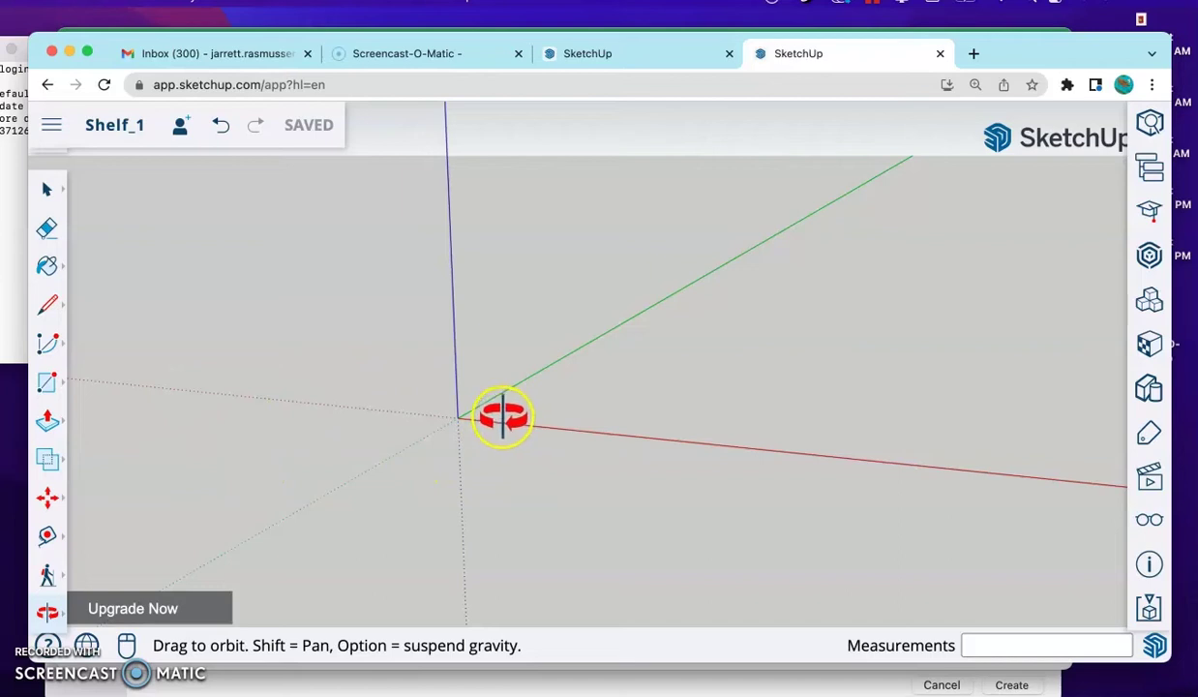
{"action": "left_click_drag", "start_coordinate": [473, 457], "coordinate": [455, 409]}
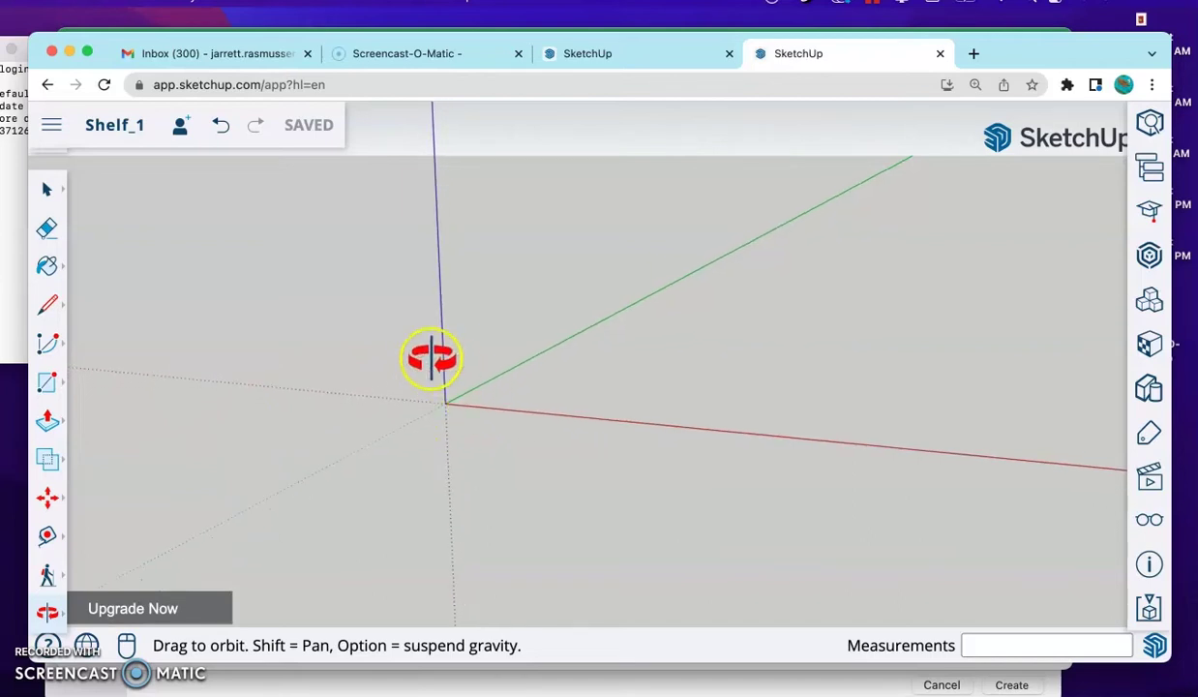
{"action": "right_click", "coordinate": [520, 382]}
{"action": "left_click", "coordinate": [444, 360]}
{"action": "scroll", "coordinate": [445, 368], "scroll_direction": "up", "scroll_amount": 5}
{"action": "scroll", "coordinate": [445, 369], "scroll_direction": "down", "scroll_amount": 5}
{"action": "scroll", "coordinate": [505, 384], "scroll_direction": "up", "scroll_amount": 1}
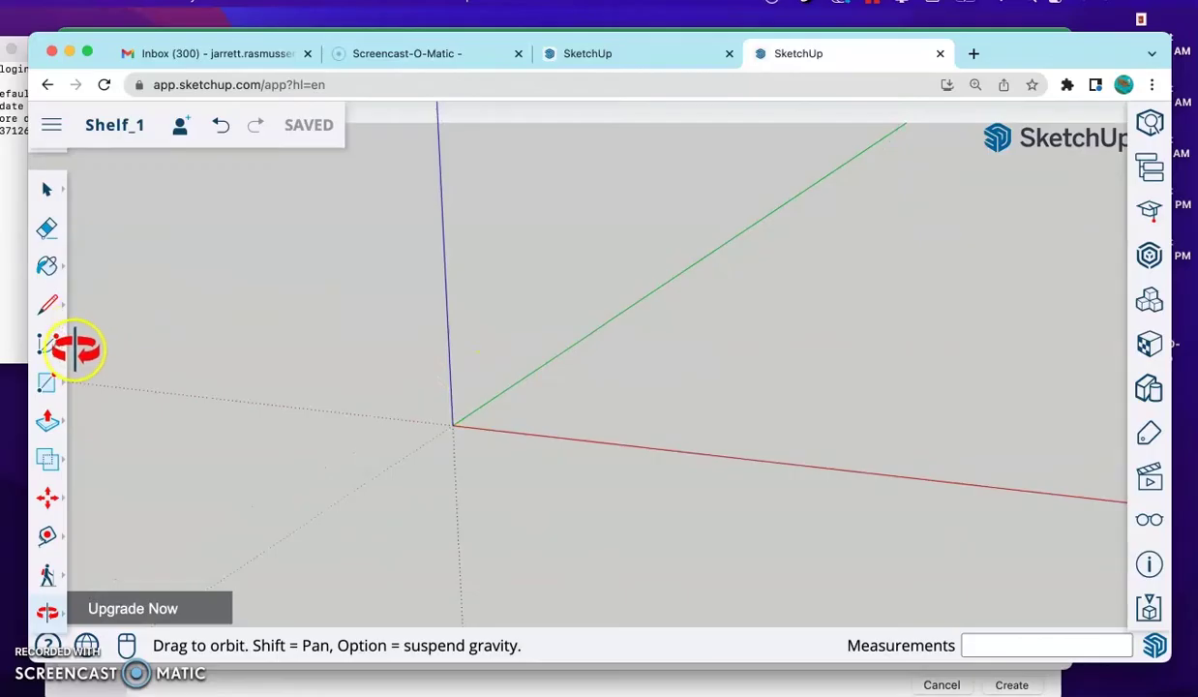
Step: Draw a 16 by 36 inch rectangle on the ground plane, starting at the axes origin
{"action": "left_click", "coordinate": [58, 378]}
{"action": "left_click", "coordinate": [57, 379]}
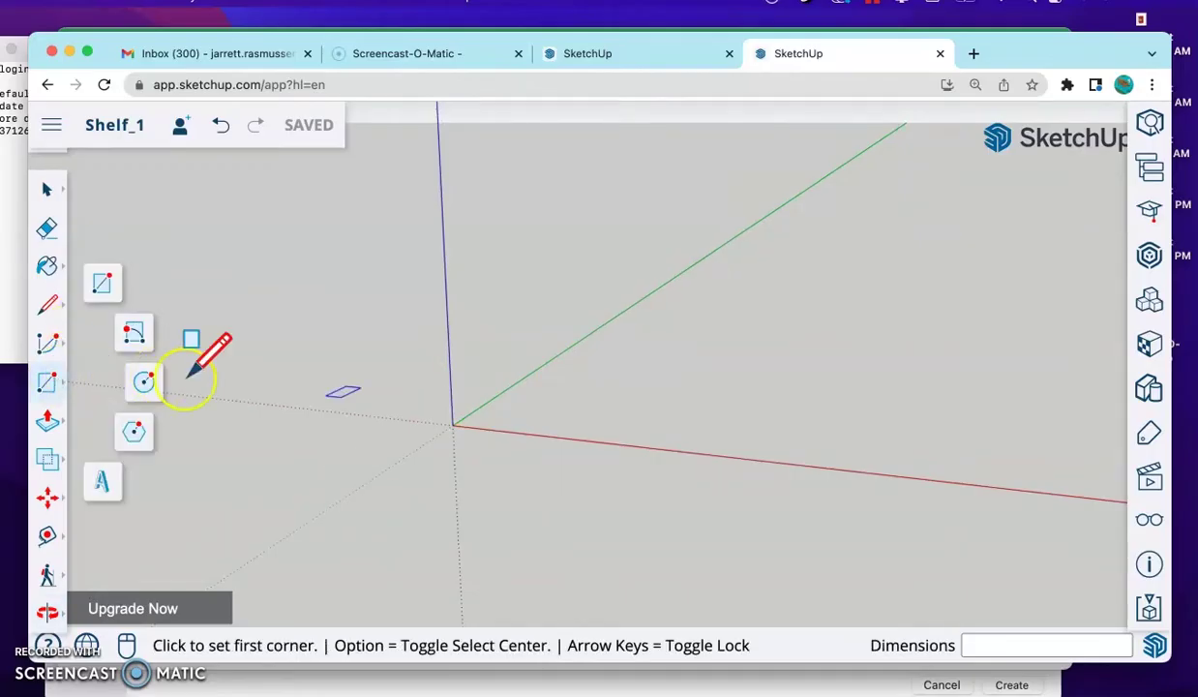
{"action": "left_click", "coordinate": [452, 425]}
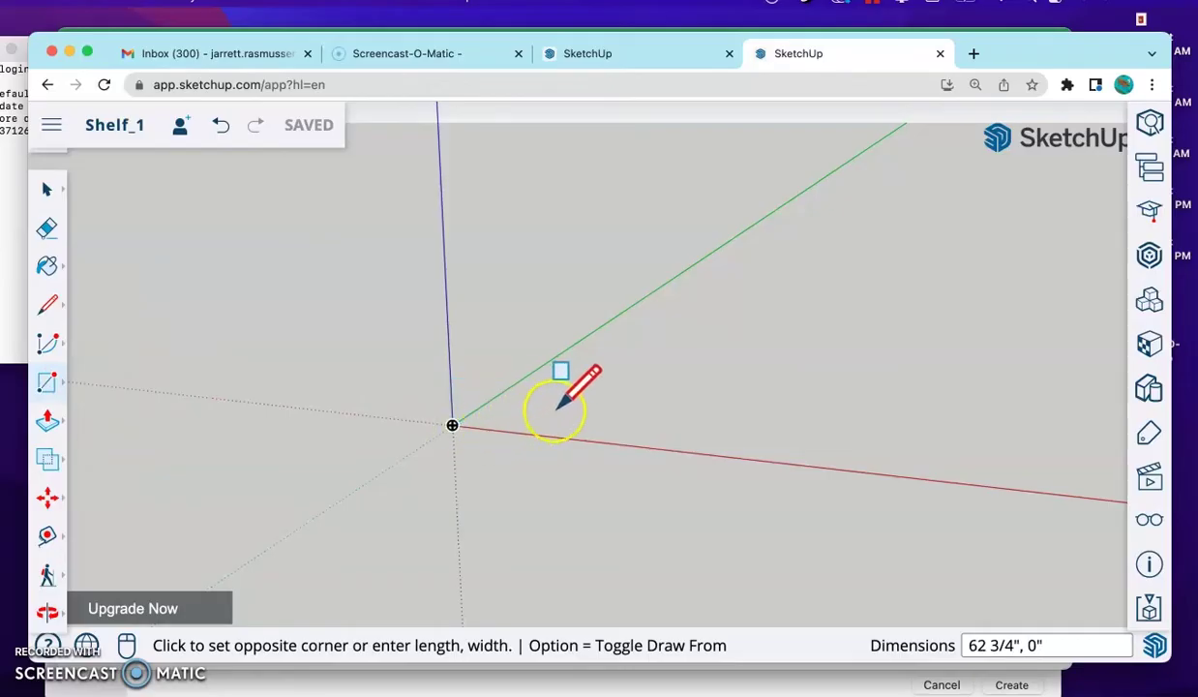
{"action": "left_click_drag", "start_coordinate": [478, 411], "coordinate": [677, 375]}
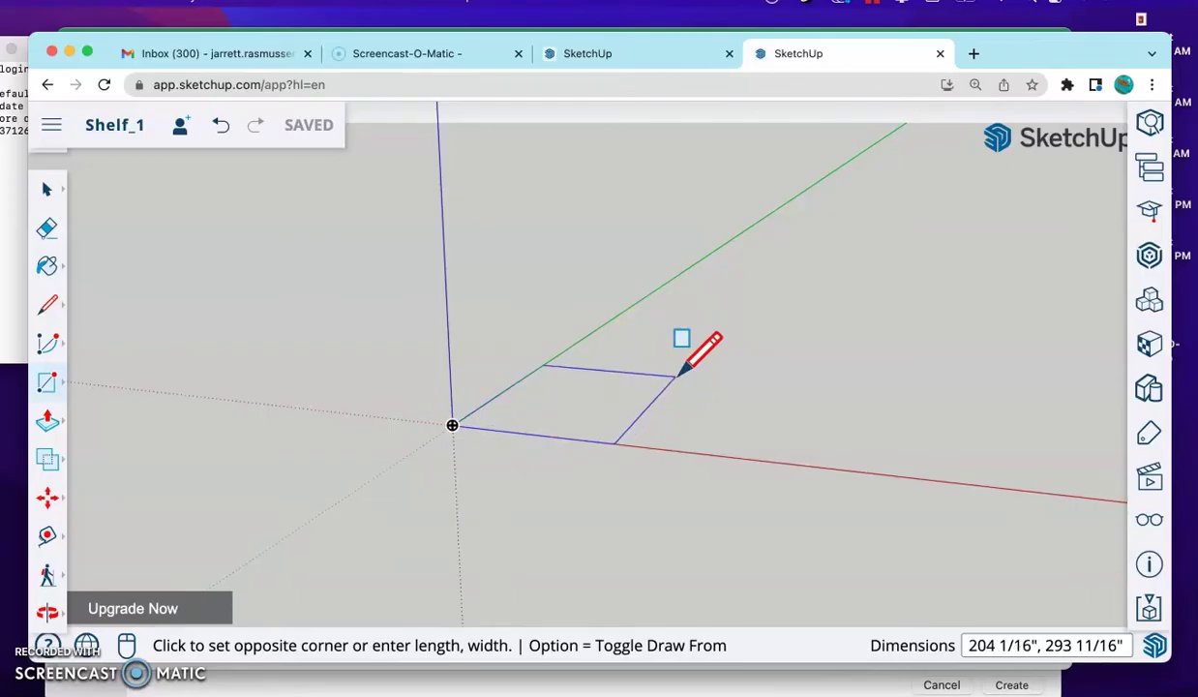
{"action": "left_click_drag", "start_coordinate": [677, 376], "coordinate": [717, 362]}
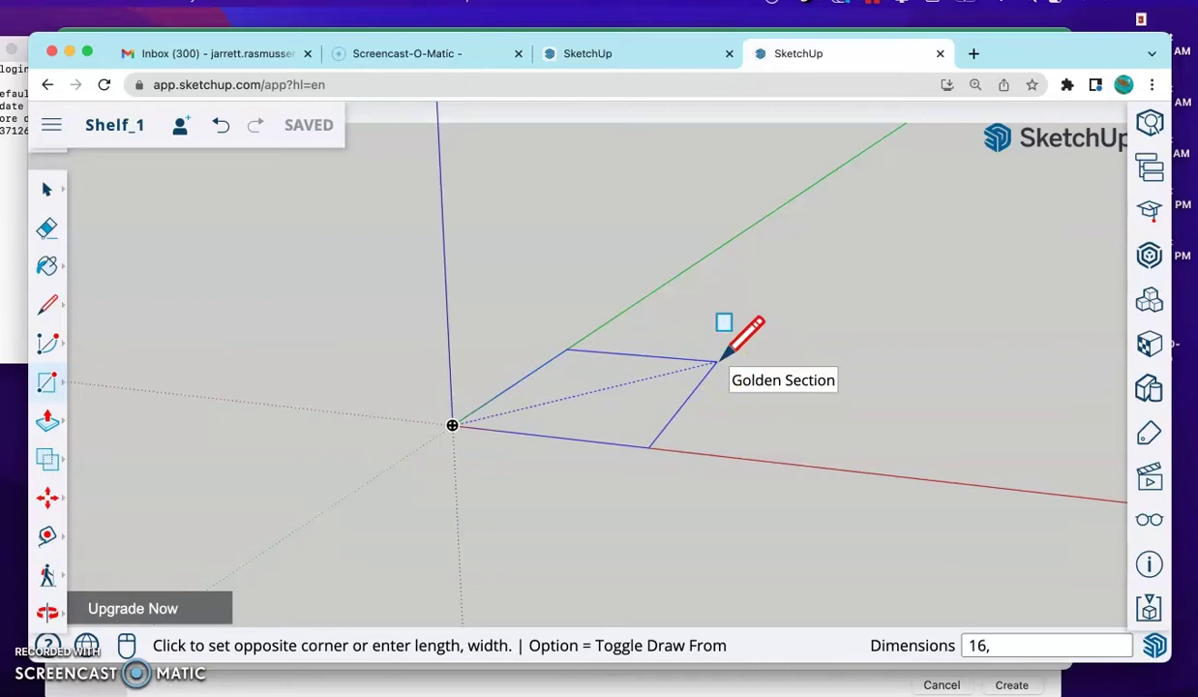
{"action": "left_click", "coordinate": [994, 639]}
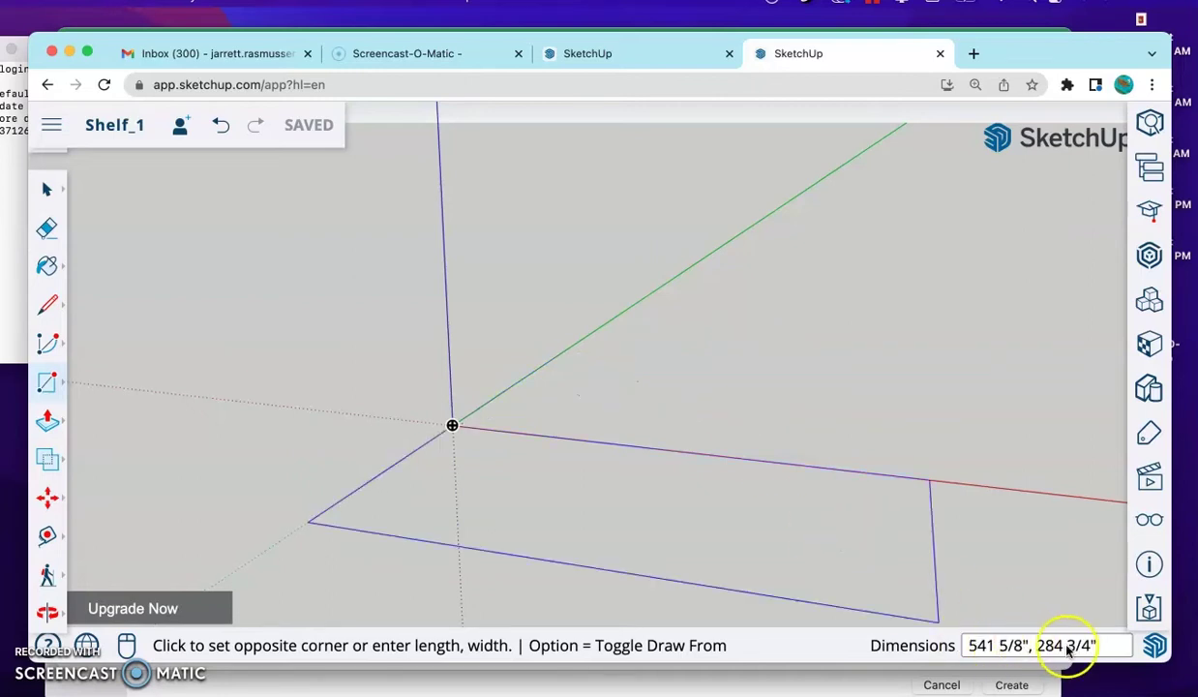
{"action": "left_click_drag", "start_coordinate": [1020, 637], "coordinate": [1118, 641]}
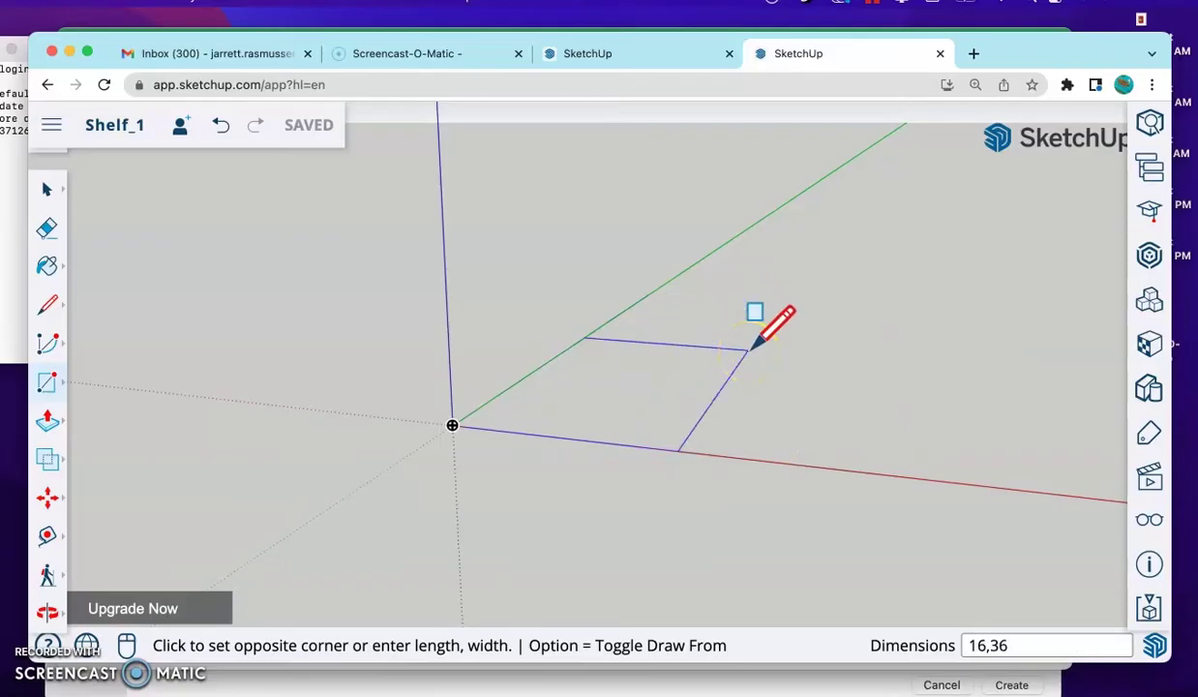
{"action": "key", "text": "Return"}
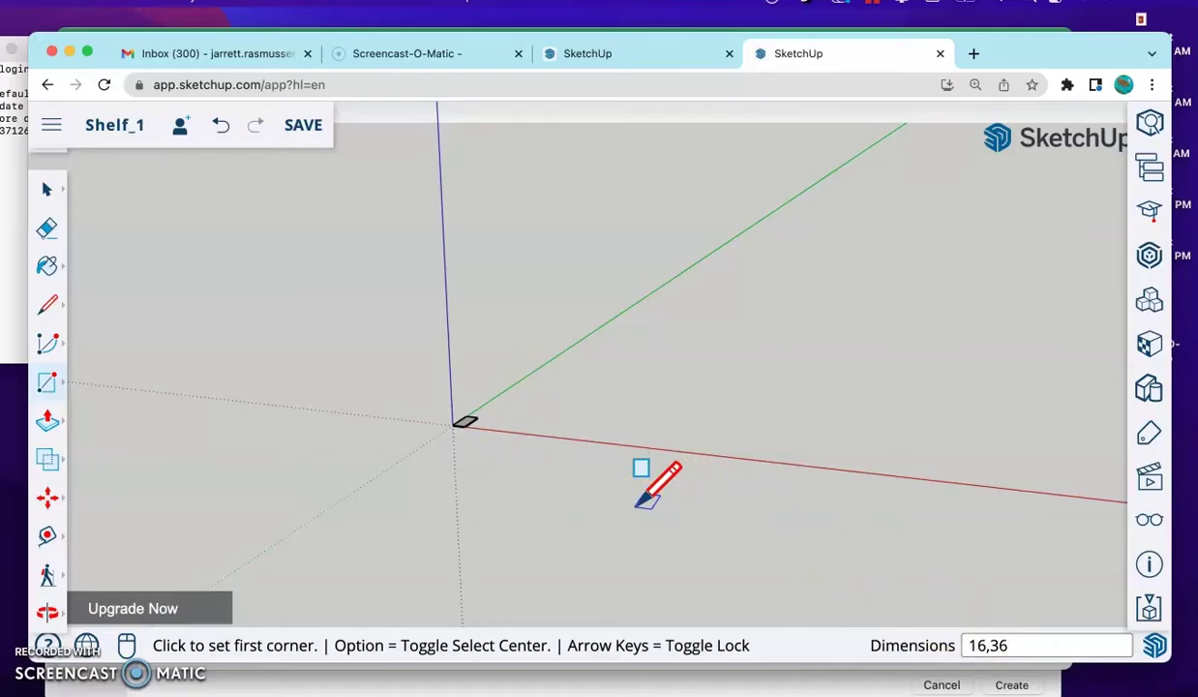
Step: Examine the rectangle at the origin up close and from above
{"action": "scroll", "coordinate": [641, 475], "scroll_direction": "up", "scroll_amount": 5}
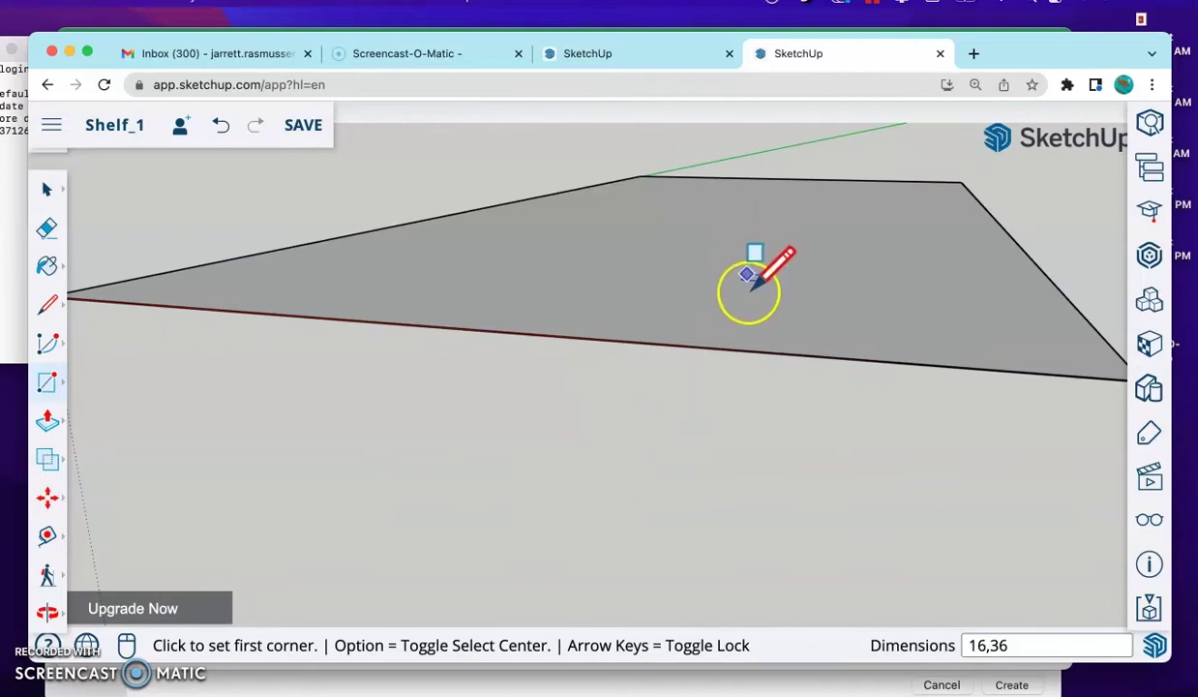
{"action": "scroll", "coordinate": [746, 288], "scroll_direction": "down", "scroll_amount": 3}
{"action": "right_click", "coordinate": [780, 206]}
{"action": "mouse_move", "coordinate": [729, 203]}
{"action": "middle_mouse_down"}
{"action": "mouse_move", "coordinate": [716, 203]}
{"action": "mouse_move", "coordinate": [684, 310]}
{"action": "mouse_move", "coordinate": [746, 345]}
{"action": "mouse_move", "coordinate": [663, 395]}
{"action": "mouse_move", "coordinate": [679, 389]}
{"action": "middle_mouse_up"}
{"action": "scroll", "coordinate": [803, 310], "scroll_direction": "down", "scroll_amount": 5}
{"action": "scroll", "coordinate": [750, 344], "scroll_direction": "up", "scroll_amount": 8}
{"action": "scroll", "coordinate": [738, 350], "scroll_direction": "down", "scroll_amount": 6}
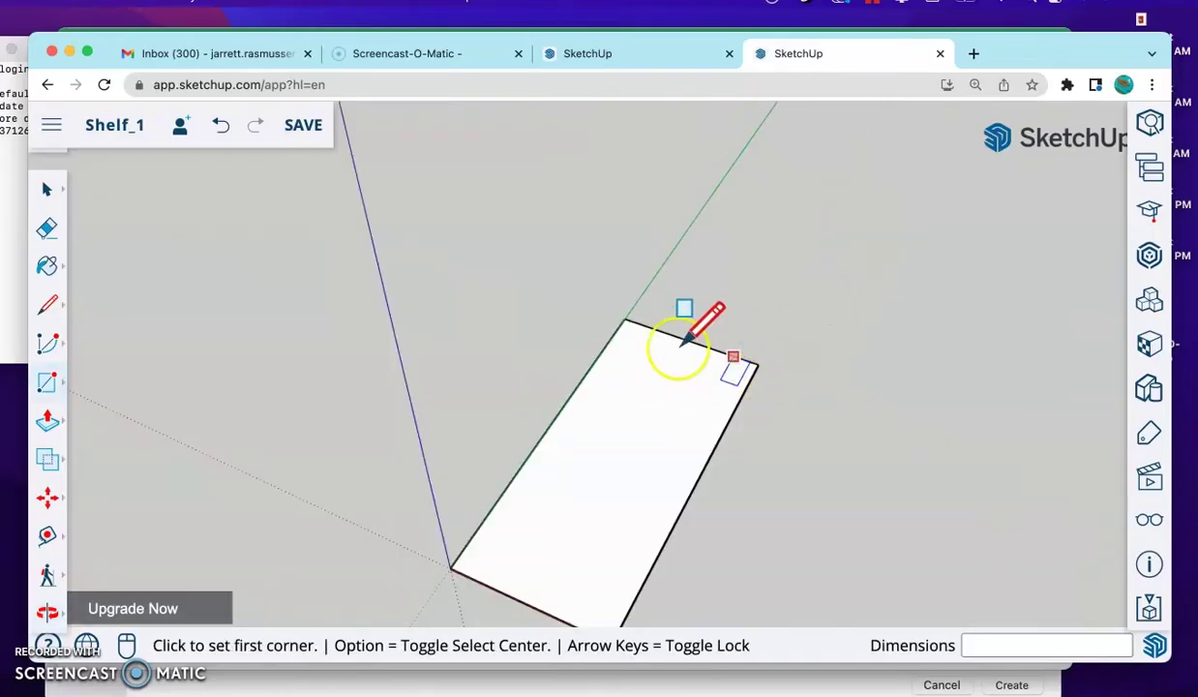
{"action": "scroll", "coordinate": [609, 293], "scroll_direction": "down", "scroll_amount": 5}
{"action": "scroll", "coordinate": [571, 215], "scroll_direction": "up", "scroll_amount": 5}
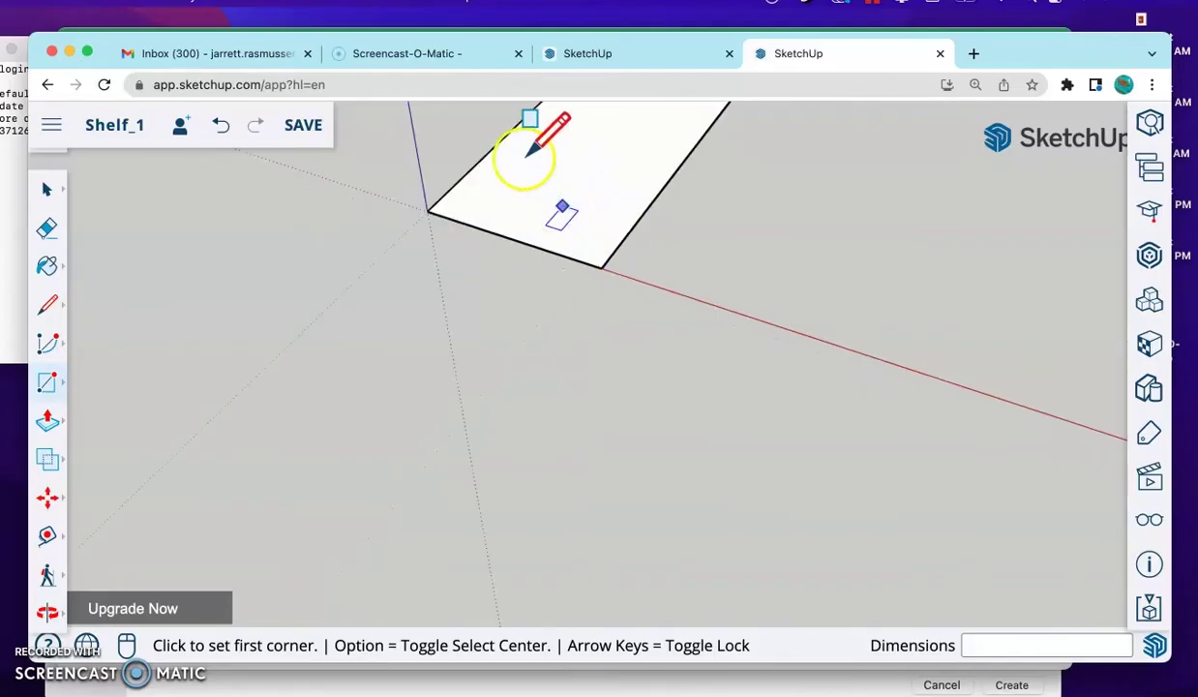
{"action": "scroll", "coordinate": [581, 164], "scroll_direction": "down", "scroll_amount": 3}
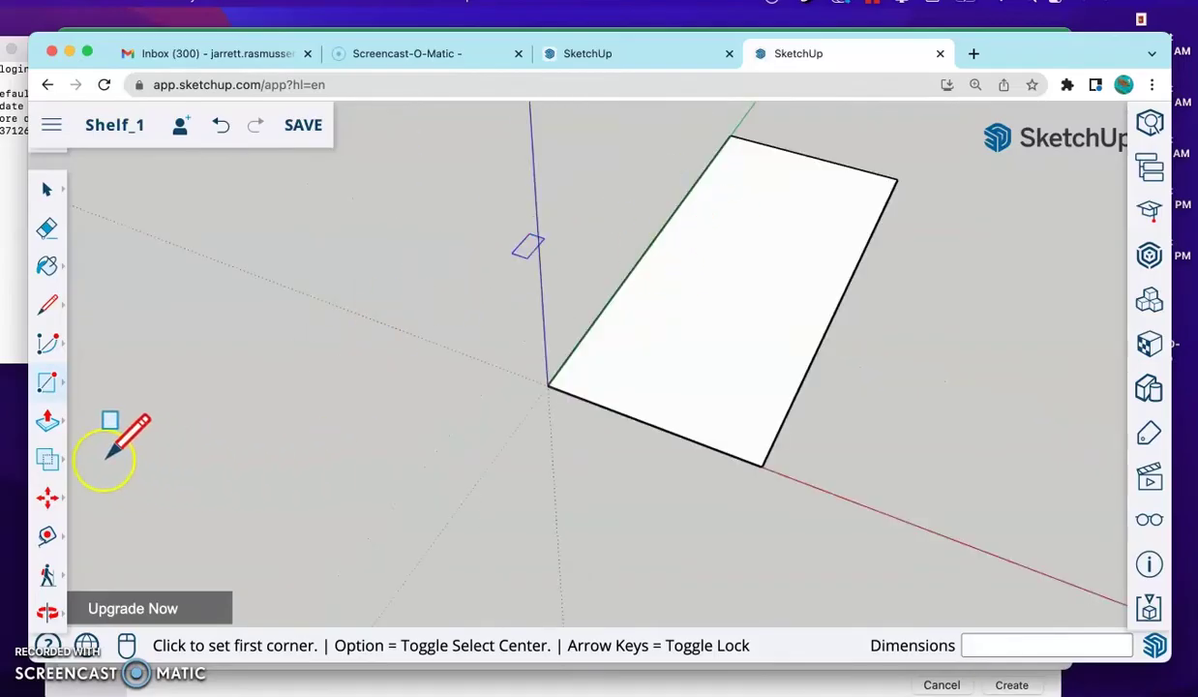
Step: Push/Pull the rectangle upward by .75 inch to give the shelf board its thickness
{"action": "left_click", "coordinate": [50, 431]}
{"action": "middle_click_drag", "start_coordinate": [414, 361], "coordinate": [431, 287]}
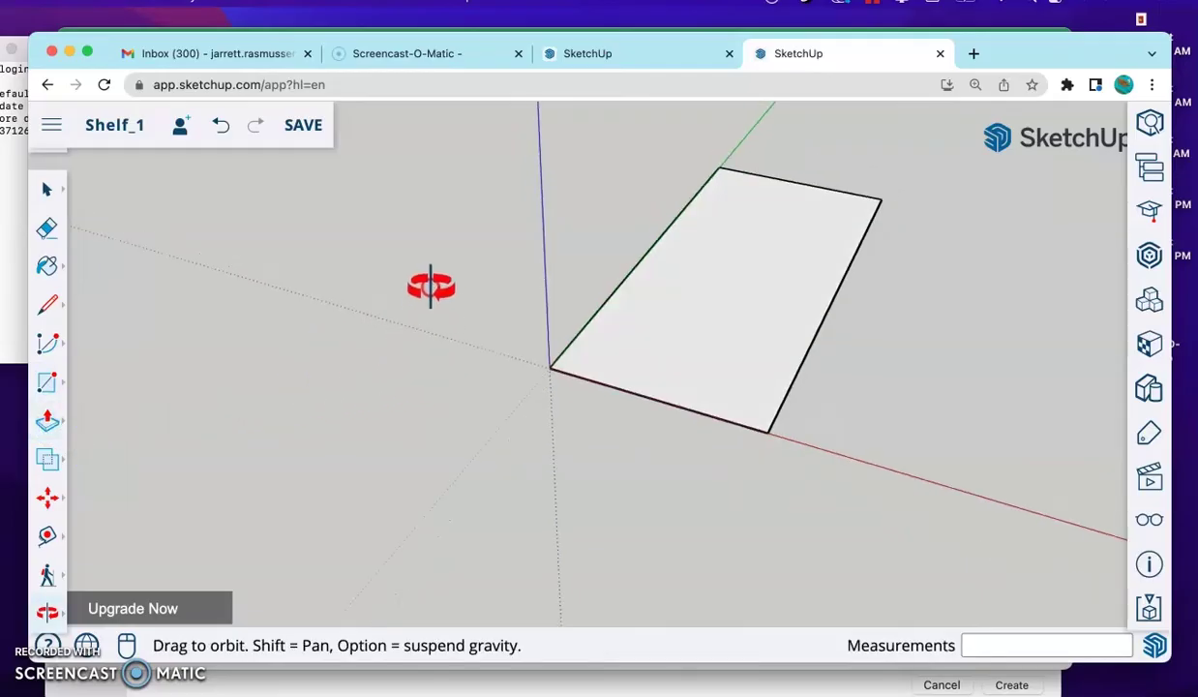
{"action": "left_click", "coordinate": [724, 365]}
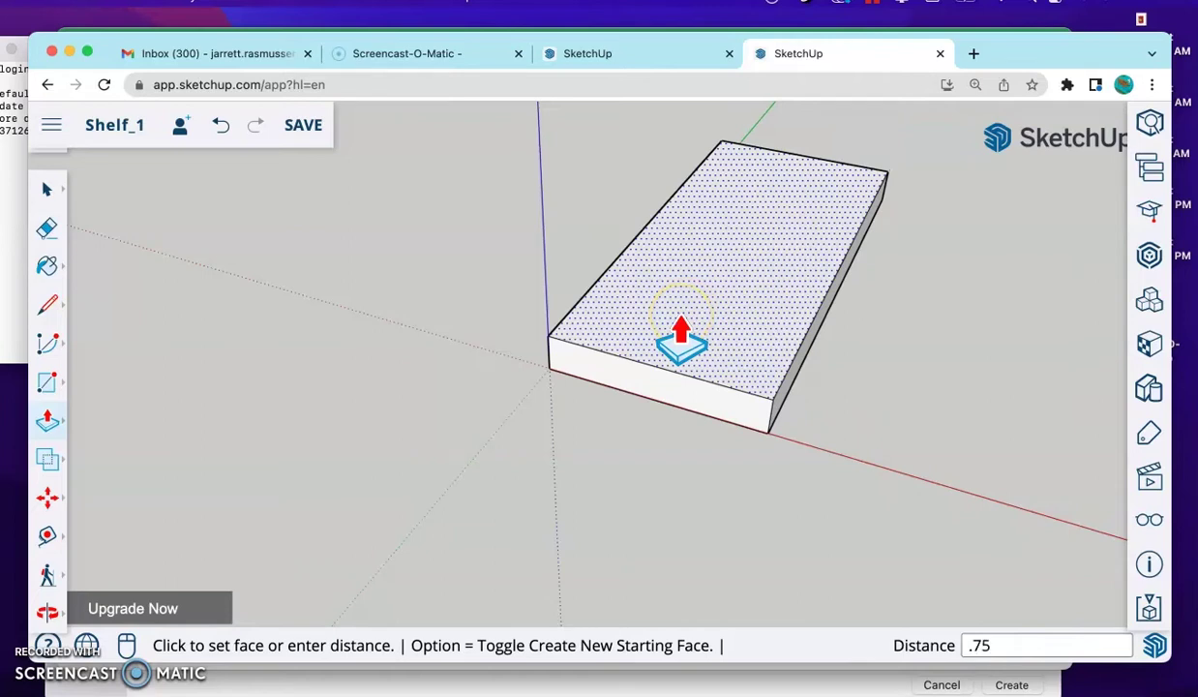
{"action": "key", "text": "Return"}
{"action": "middle_click_drag", "start_coordinate": [808, 377], "coordinate": [855, 363]}
{"action": "scroll", "coordinate": [728, 288], "scroll_direction": "up", "scroll_amount": 3}
{"action": "scroll", "coordinate": [677, 319], "scroll_direction": "down", "scroll_amount": 5}
{"action": "scroll", "coordinate": [654, 282], "scroll_direction": "up", "scroll_amount": 3}
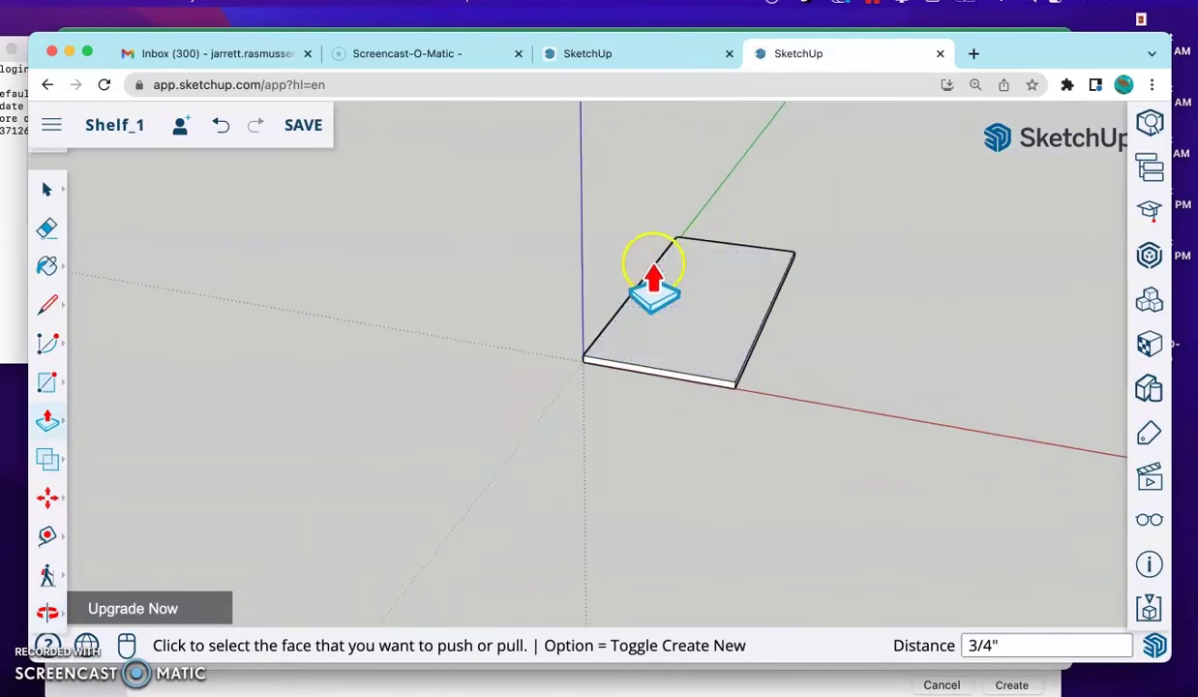
{"action": "scroll", "coordinate": [654, 283], "scroll_direction": "up", "scroll_amount": 1}
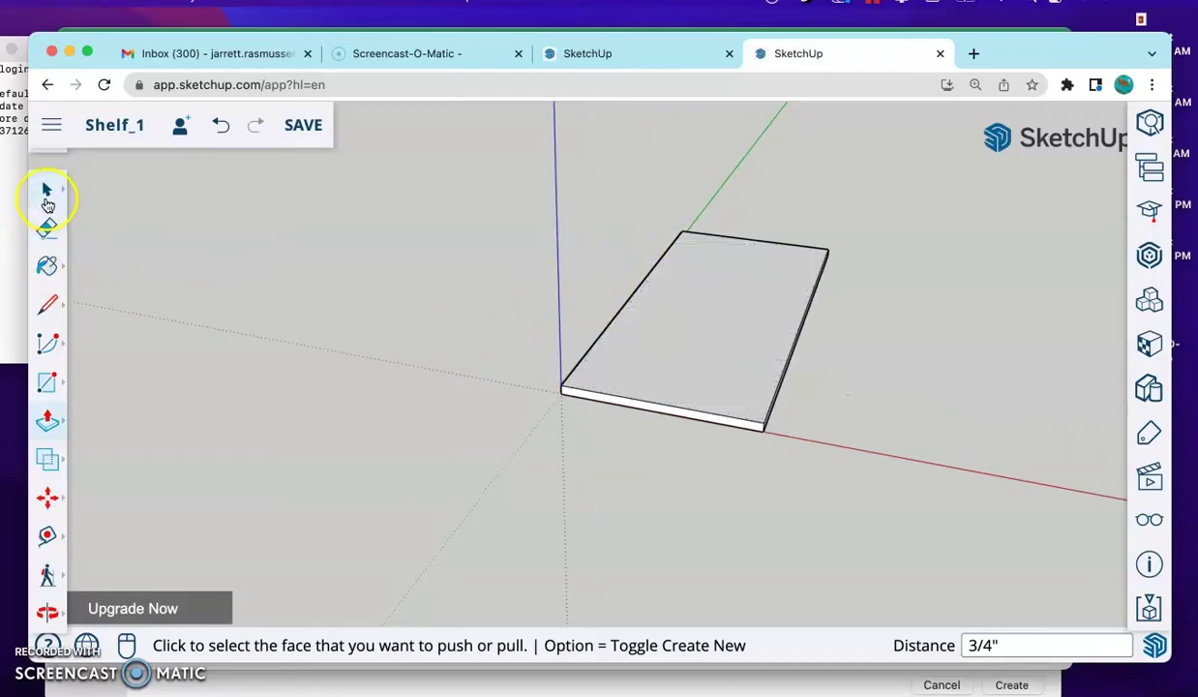
Step: Select the board's top face, extend the selection to all connected geometry, and clear the selection
{"action": "left_click", "coordinate": [47, 199]}
{"action": "left_click", "coordinate": [616, 368]}
{"action": "scroll", "coordinate": [642, 389], "scroll_direction": "up", "scroll_amount": 3}
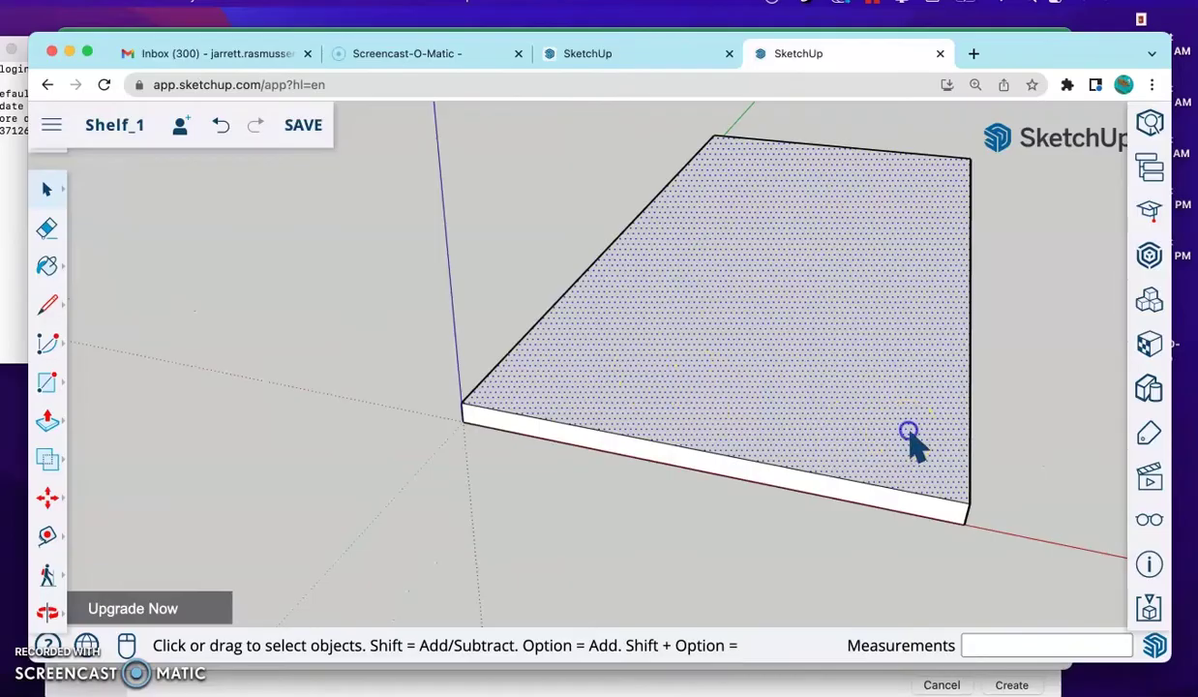
{"action": "triple_click", "coordinate": [915, 499]}
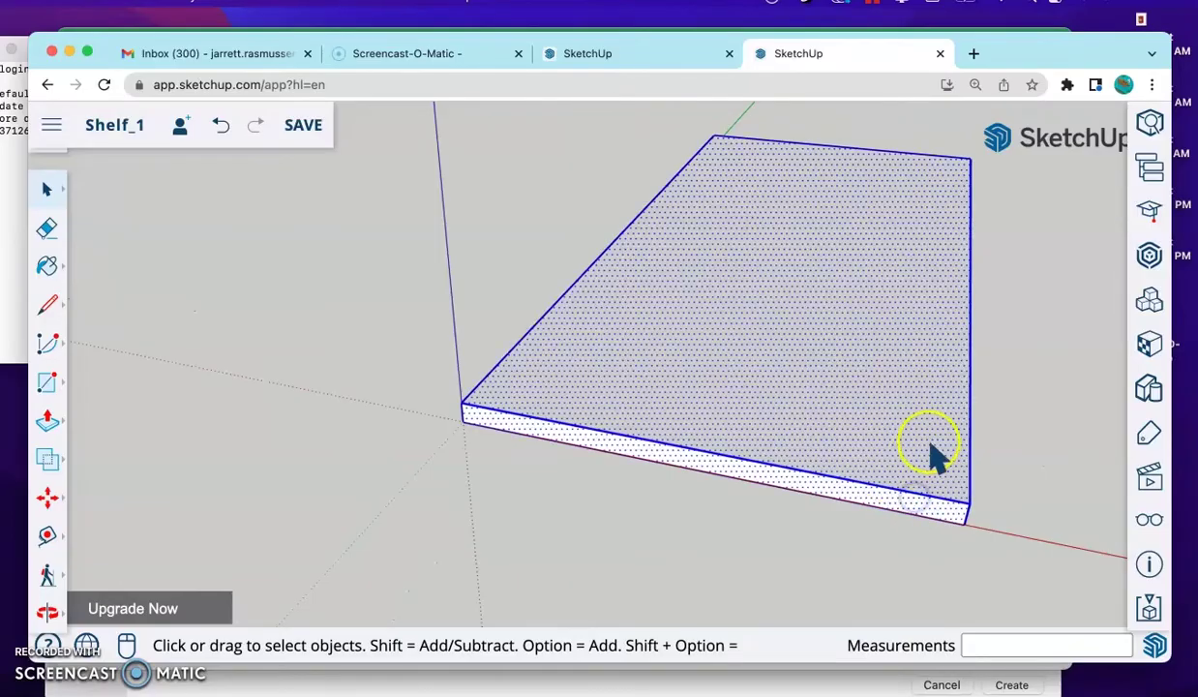
{"action": "left_click", "coordinate": [828, 416]}
{"action": "left_click", "coordinate": [341, 438]}
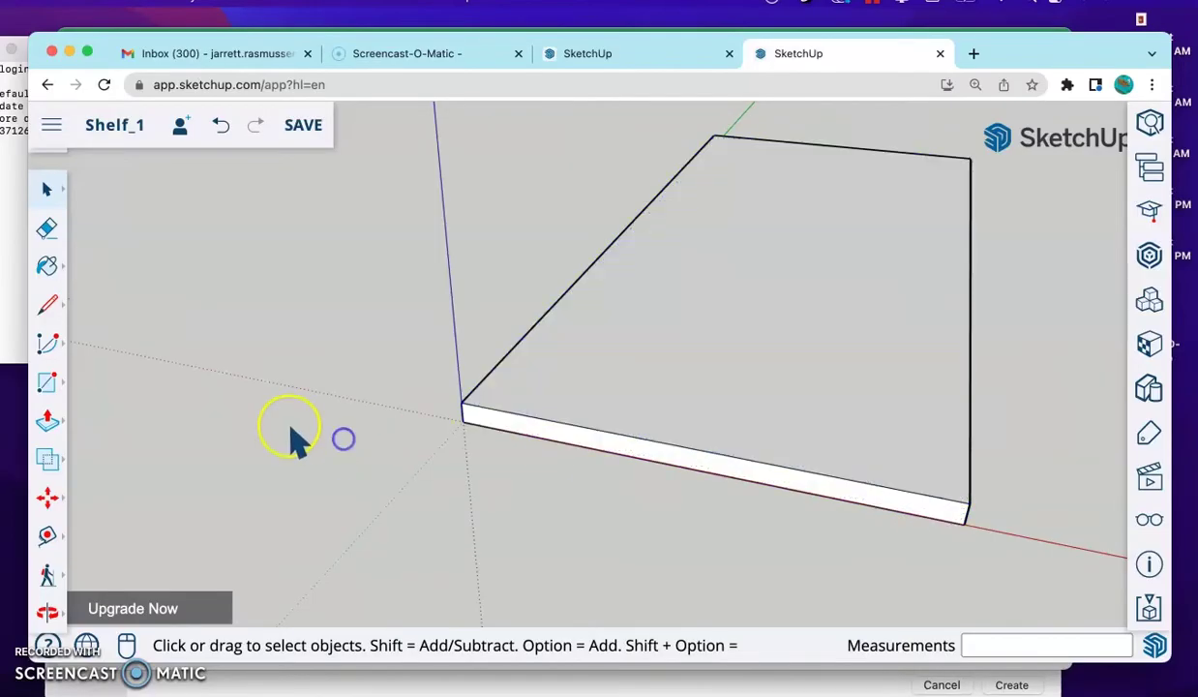
Step: Try to move the ungrouped board by its upper corner above the origin, and undo the move
{"action": "left_click", "coordinate": [48, 497]}
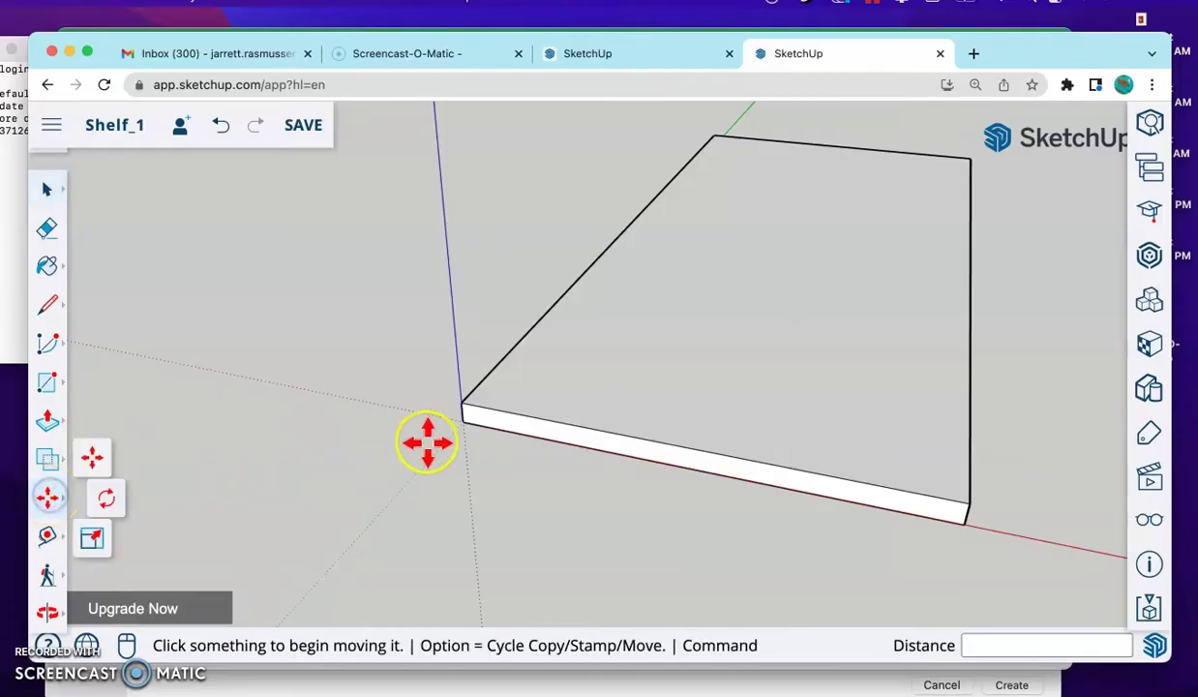
{"action": "left_click", "coordinate": [460, 410]}
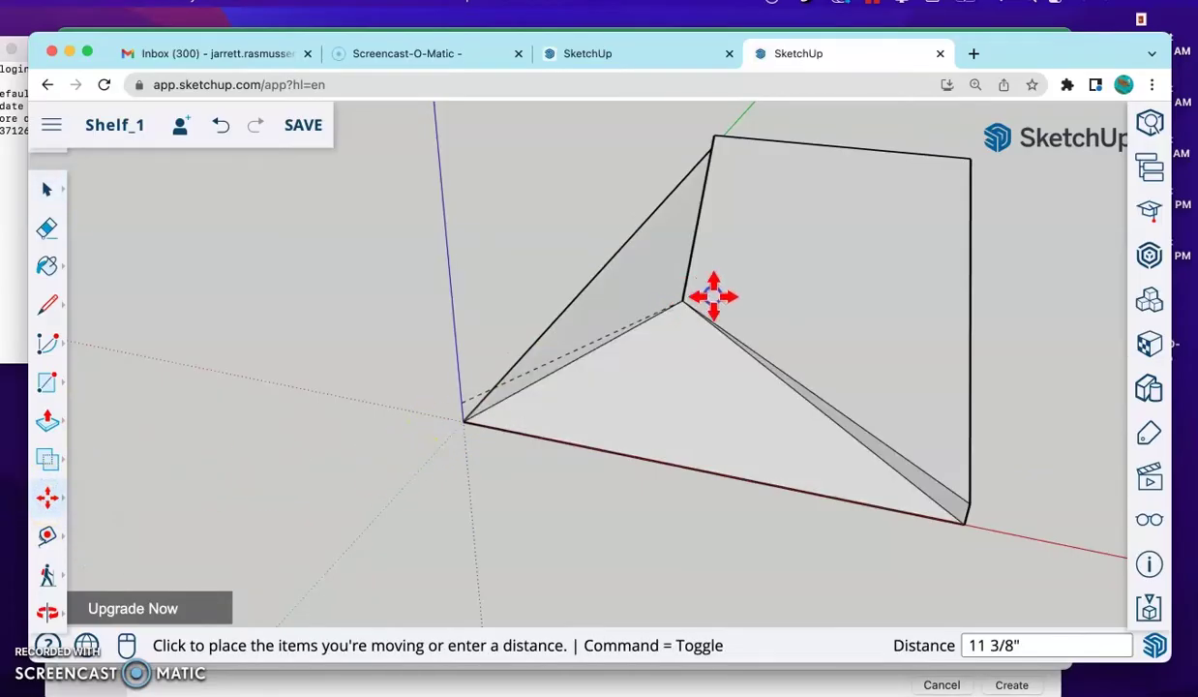
{"action": "left_click", "coordinate": [695, 161]}
{"action": "left_click_drag", "start_coordinate": [280, 327], "coordinate": [291, 268]}
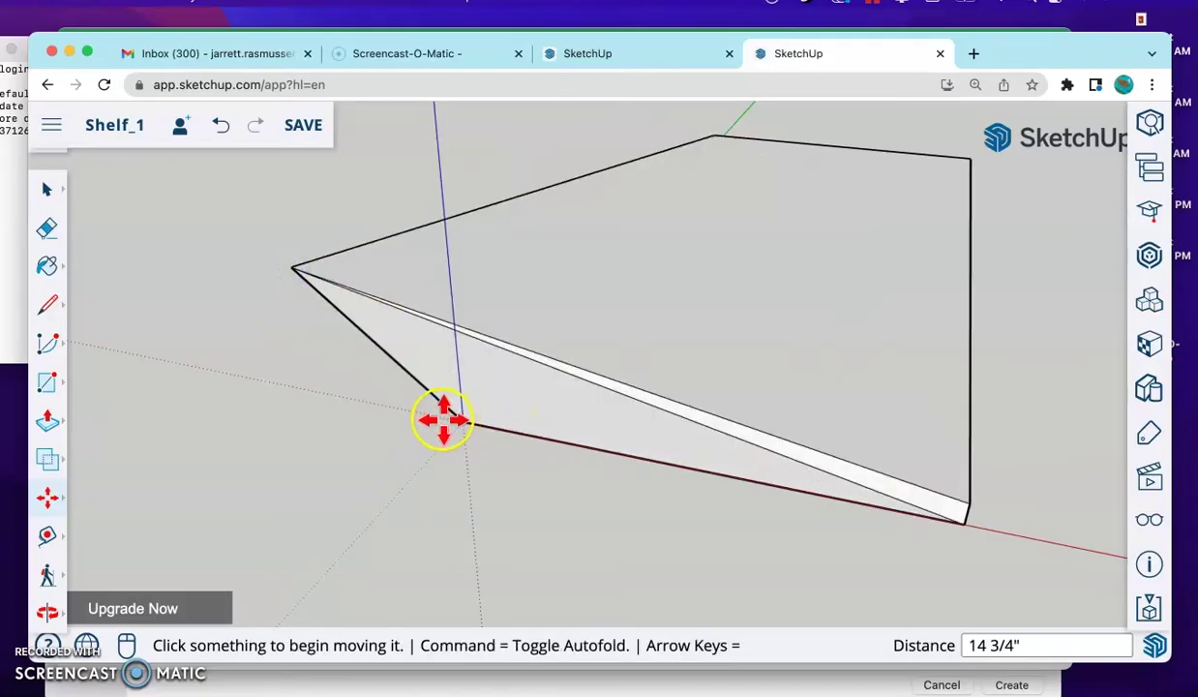
{"action": "key", "text": "super+z"}
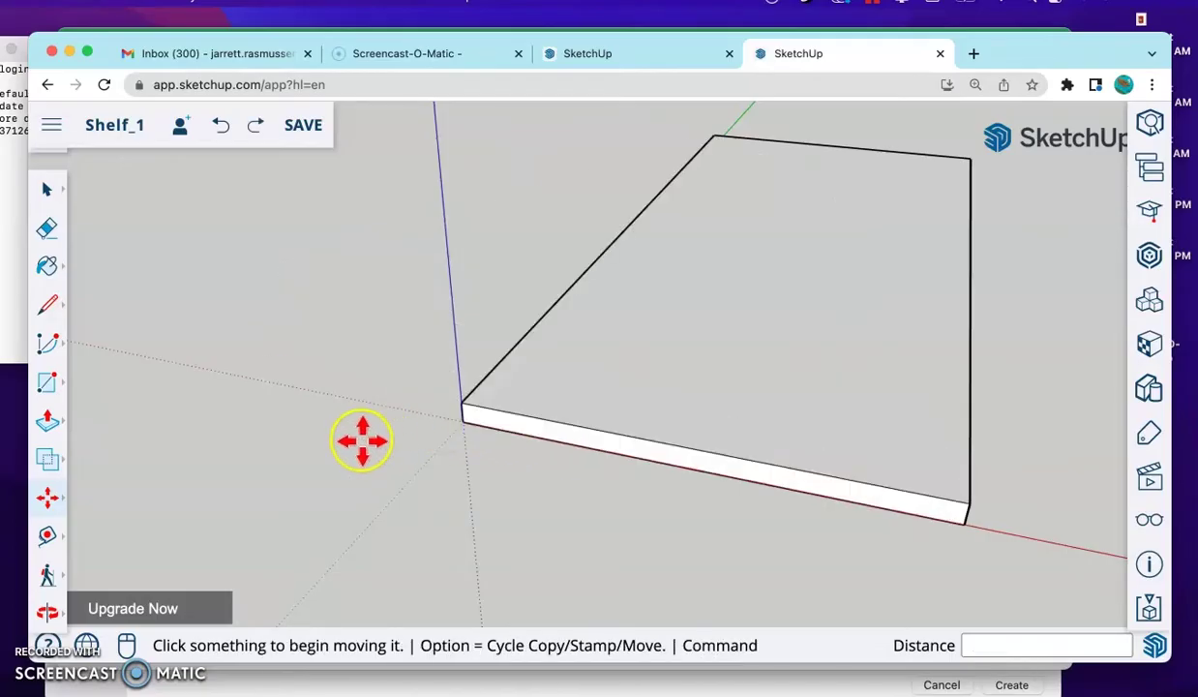
Step: Select all connected faces and edges of the board
{"action": "left_click", "coordinate": [49, 193]}
{"action": "triple_click", "coordinate": [676, 379]}
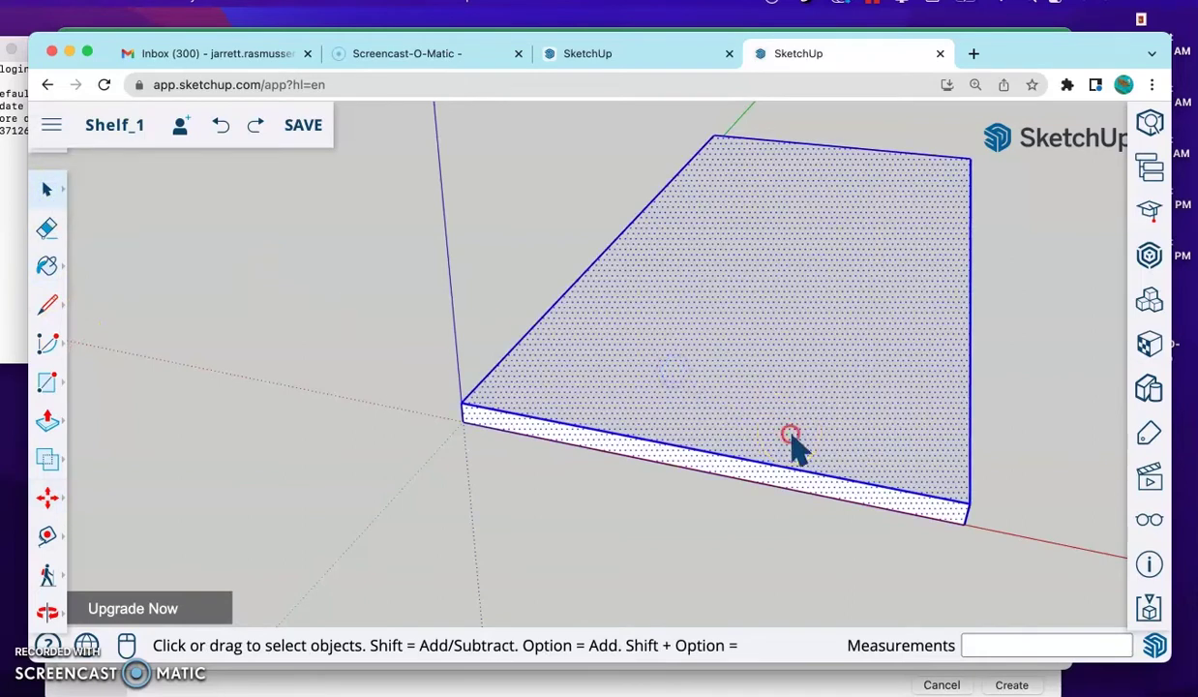
{"action": "key", "text": "o"}
{"action": "left_click_drag", "start_coordinate": [789, 432], "coordinate": [666, 342]}
{"action": "left_click", "coordinate": [585, 254]}
{"action": "middle_click_drag", "start_coordinate": [587, 269], "coordinate": [692, 360]}
{"action": "double_click", "coordinate": [713, 361]}
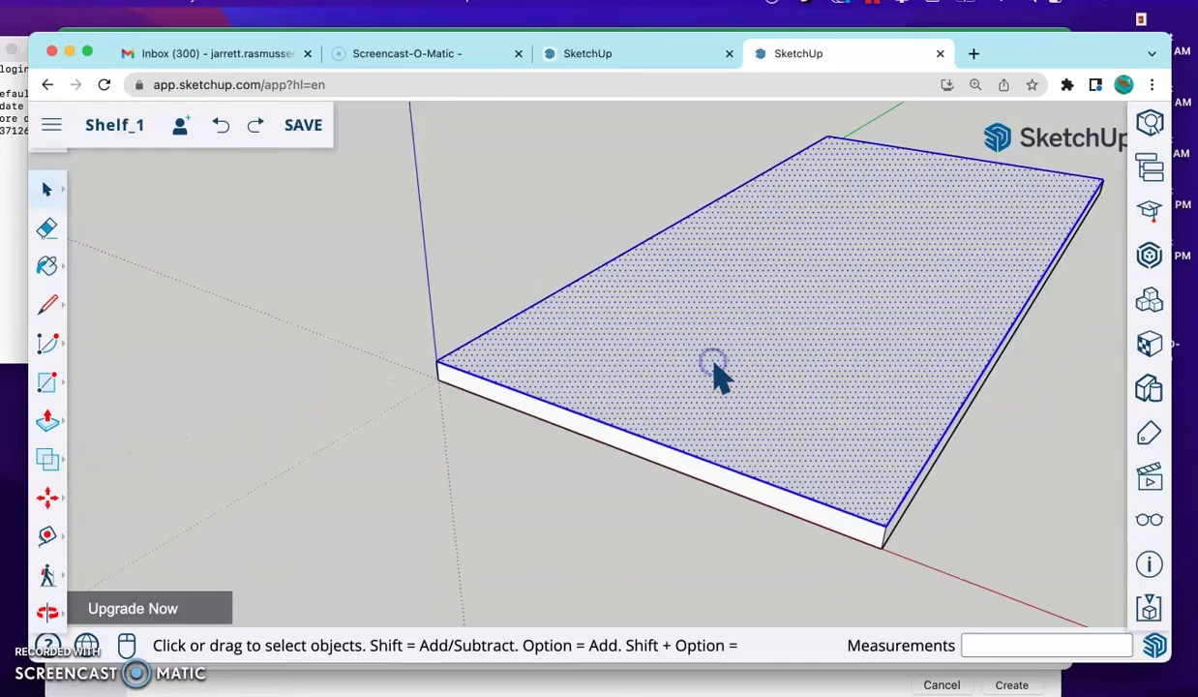
{"action": "middle_click_drag", "start_coordinate": [735, 402], "coordinate": [680, 479]}
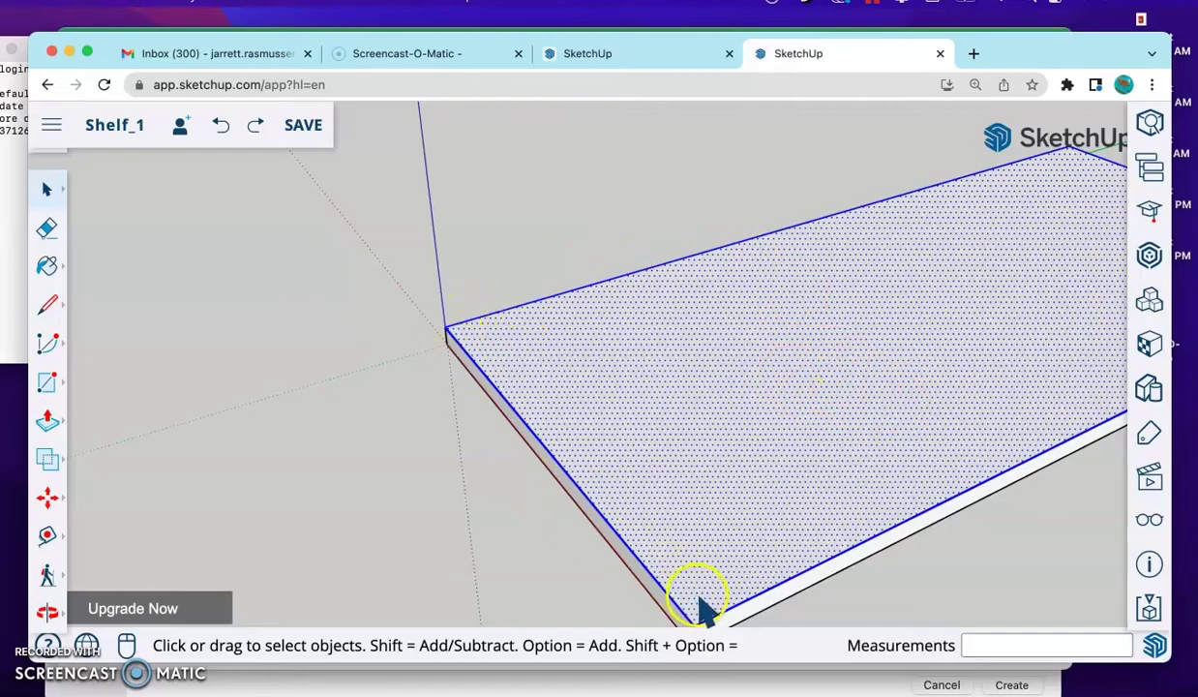
{"action": "middle_click_drag", "start_coordinate": [825, 520], "coordinate": [795, 416]}
{"action": "middle_click_drag", "start_coordinate": [794, 355], "coordinate": [743, 261]}
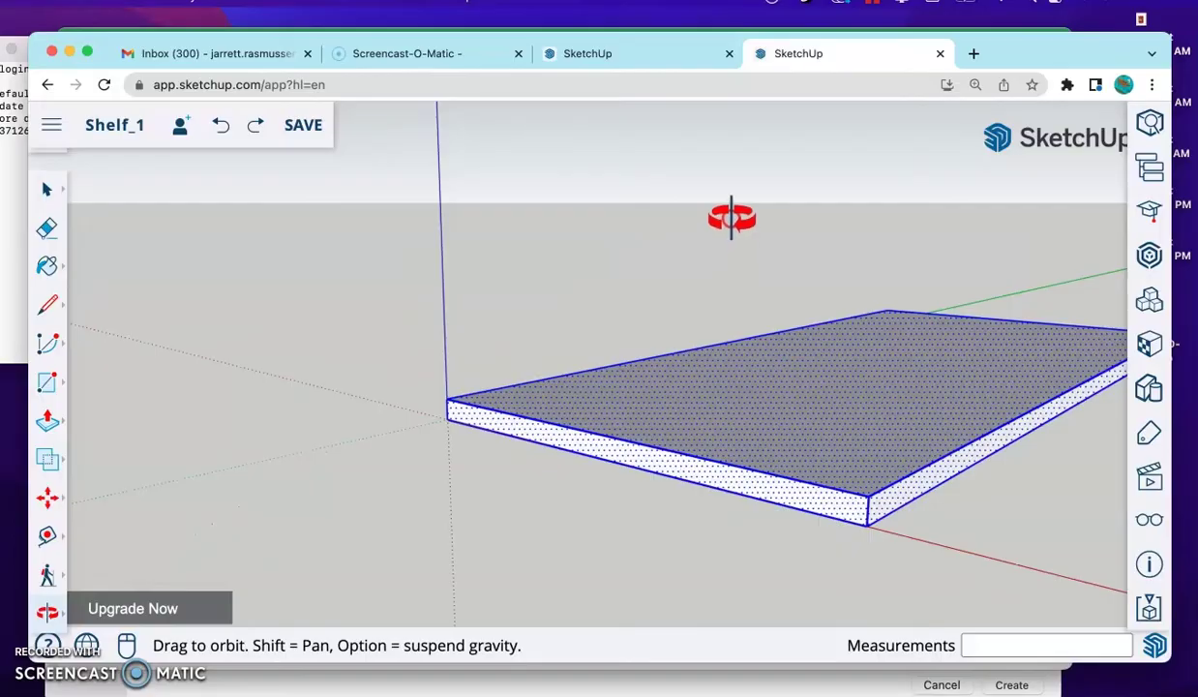
Step: Examine the selected board from below, from the side and from above to check that every face and edge is selected
{"action": "middle_click_drag", "start_coordinate": [731, 217], "coordinate": [863, 436]}
{"action": "left_click_drag", "start_coordinate": [935, 432], "coordinate": [842, 393]}
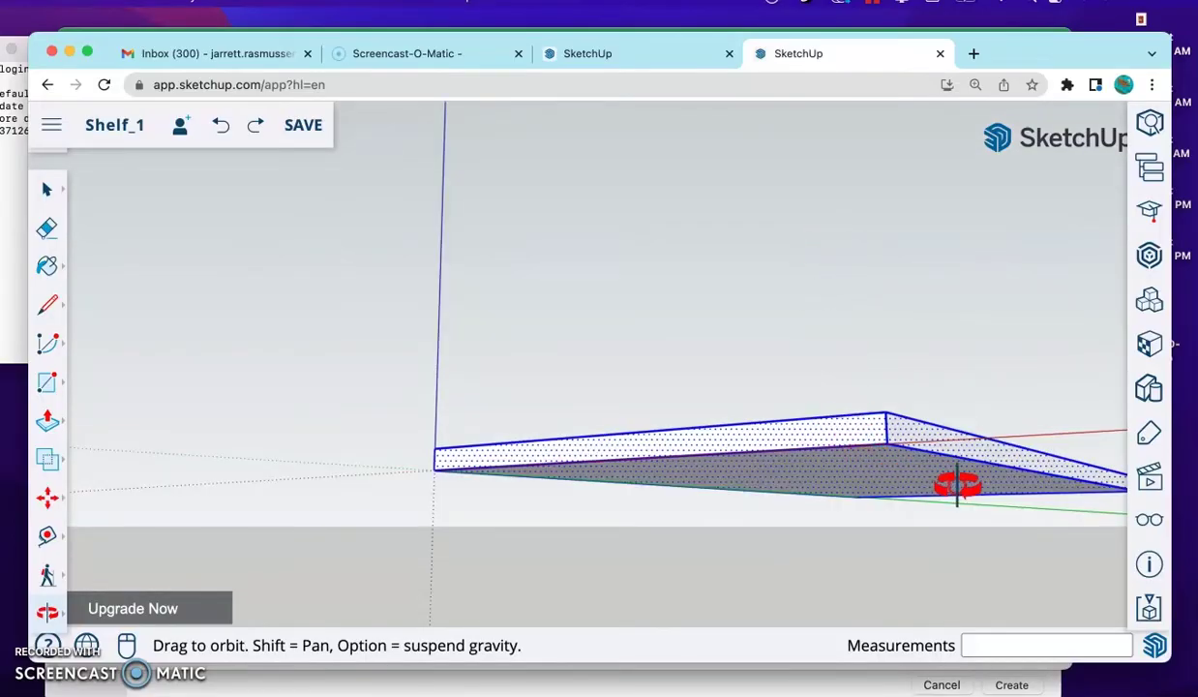
{"action": "left_click_drag", "start_coordinate": [959, 484], "coordinate": [997, 481]}
{"action": "left_click_drag", "start_coordinate": [649, 374], "coordinate": [865, 344]}
{"action": "left_click_drag", "start_coordinate": [623, 372], "coordinate": [767, 393]}
{"action": "key", "text": "space"}
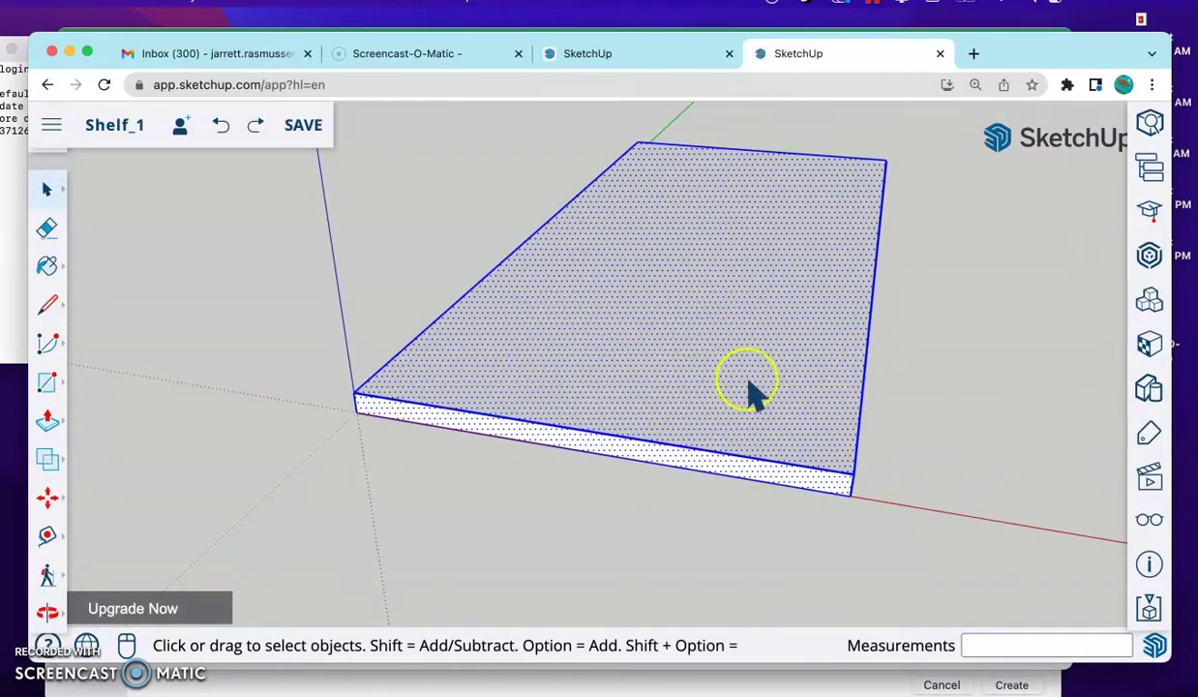
{"action": "key", "text": "o"}
{"action": "left_click_drag", "start_coordinate": [743, 206], "coordinate": [736, 172]}
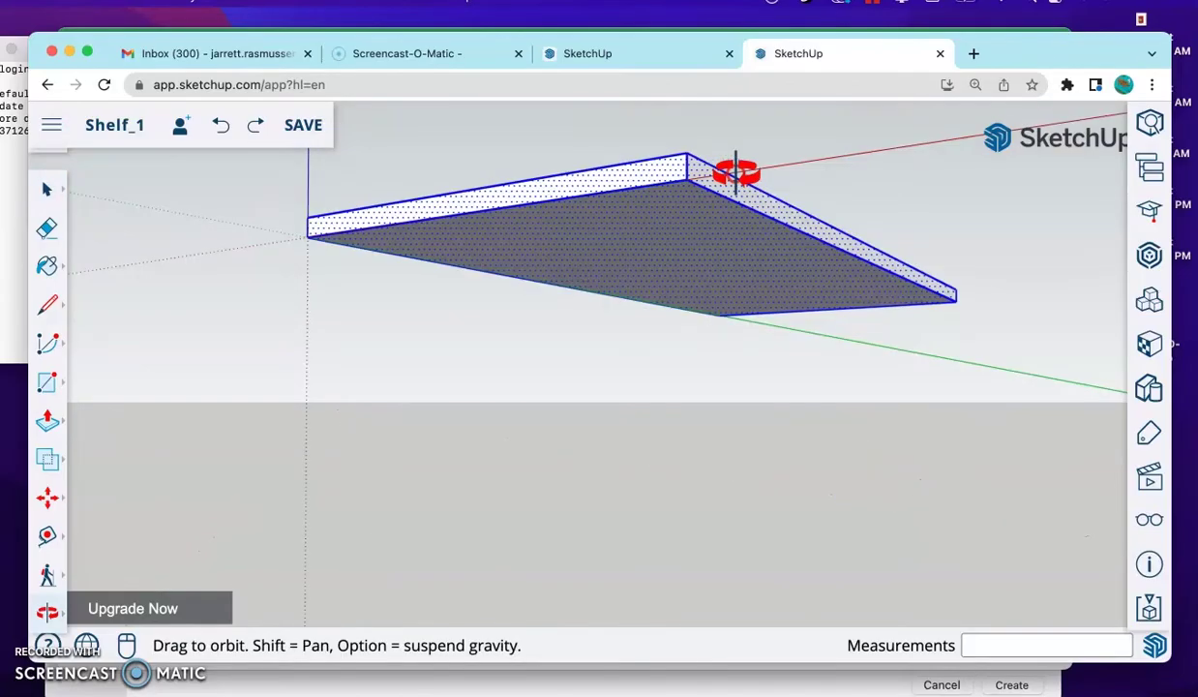
{"action": "middle_click_drag", "start_coordinate": [737, 240], "coordinate": [725, 187]}
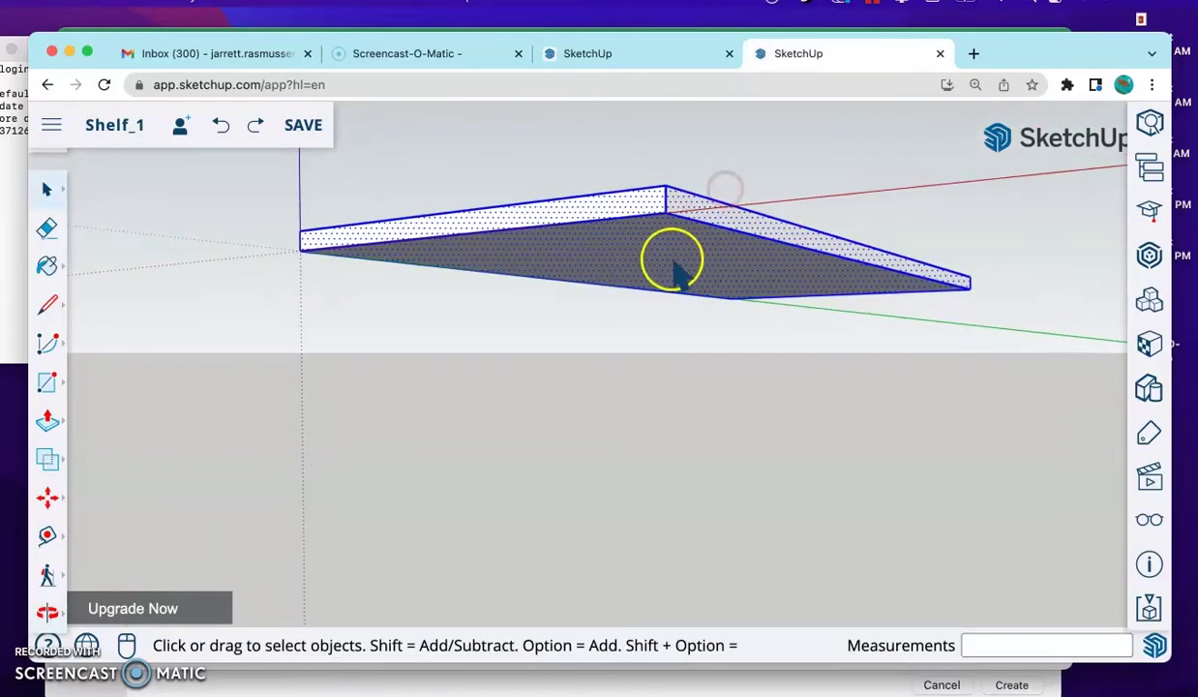
{"action": "middle_click_drag", "start_coordinate": [617, 267], "coordinate": [767, 451]}
{"action": "scroll", "coordinate": [543, 247], "scroll_direction": "down", "scroll_amount": 8}
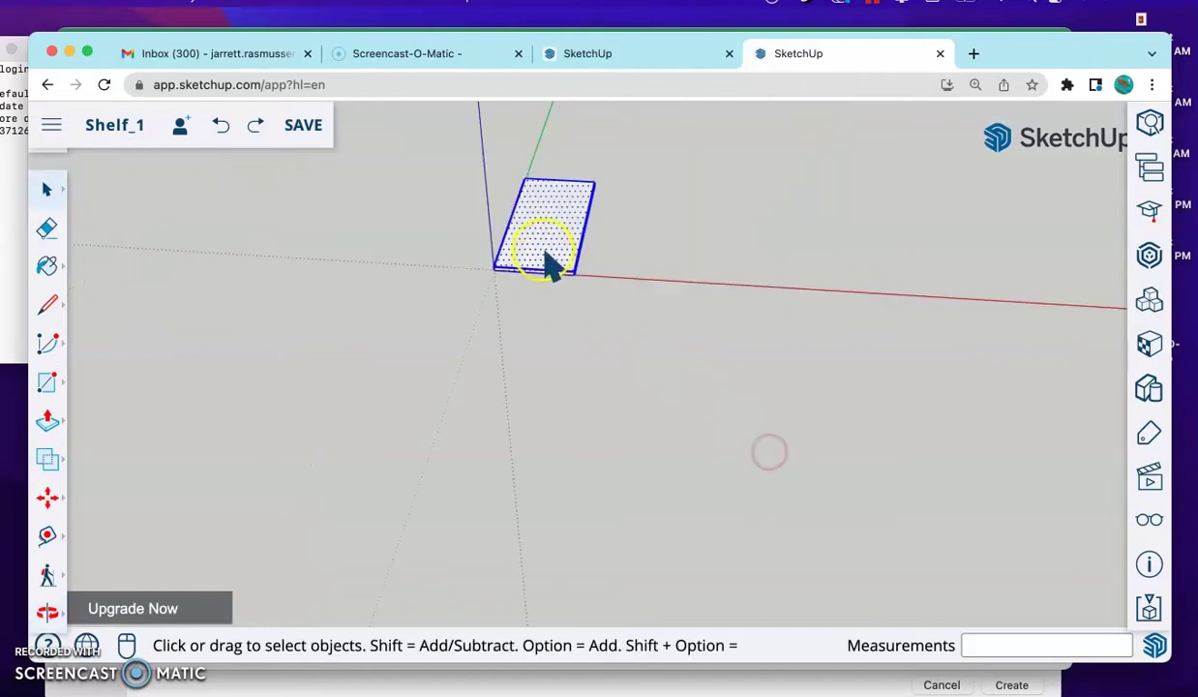
{"action": "scroll", "coordinate": [570, 307], "scroll_direction": "up", "scroll_amount": 5}
{"action": "scroll", "coordinate": [604, 342], "scroll_direction": "down", "scroll_amount": 3}
{"action": "scroll", "coordinate": [593, 355], "scroll_direction": "up", "scroll_amount": 2}
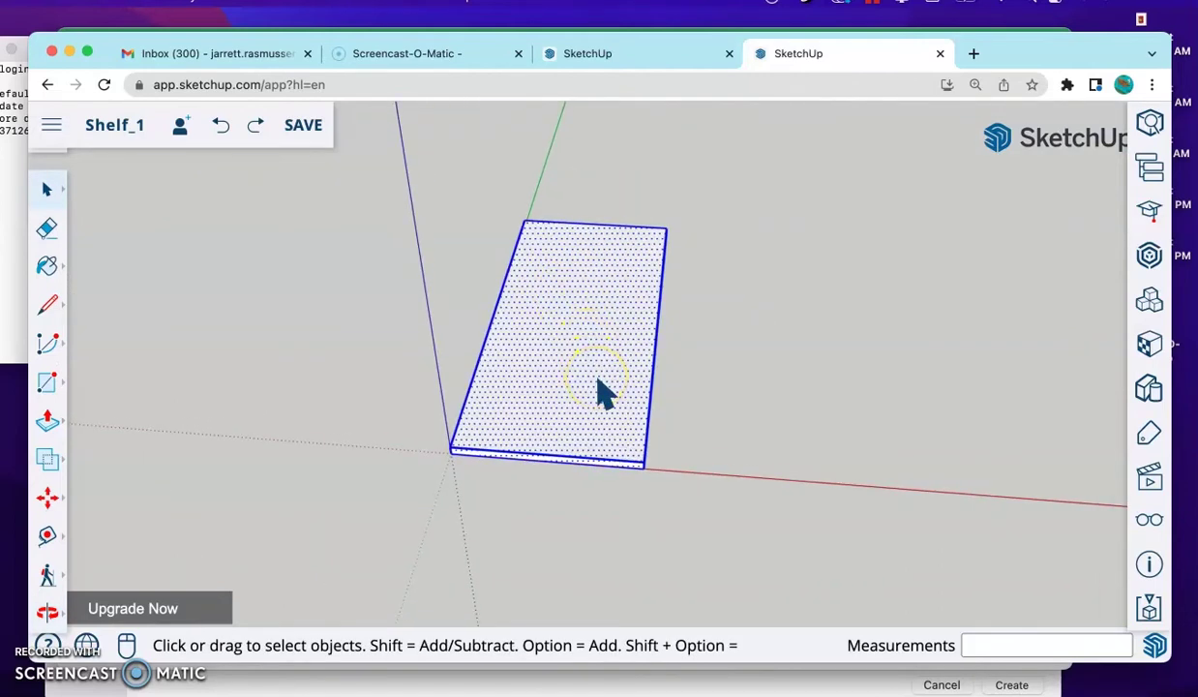
Step: Make a component from the selected board geometry with no glue alignment
{"action": "right_click", "coordinate": [597, 380]}
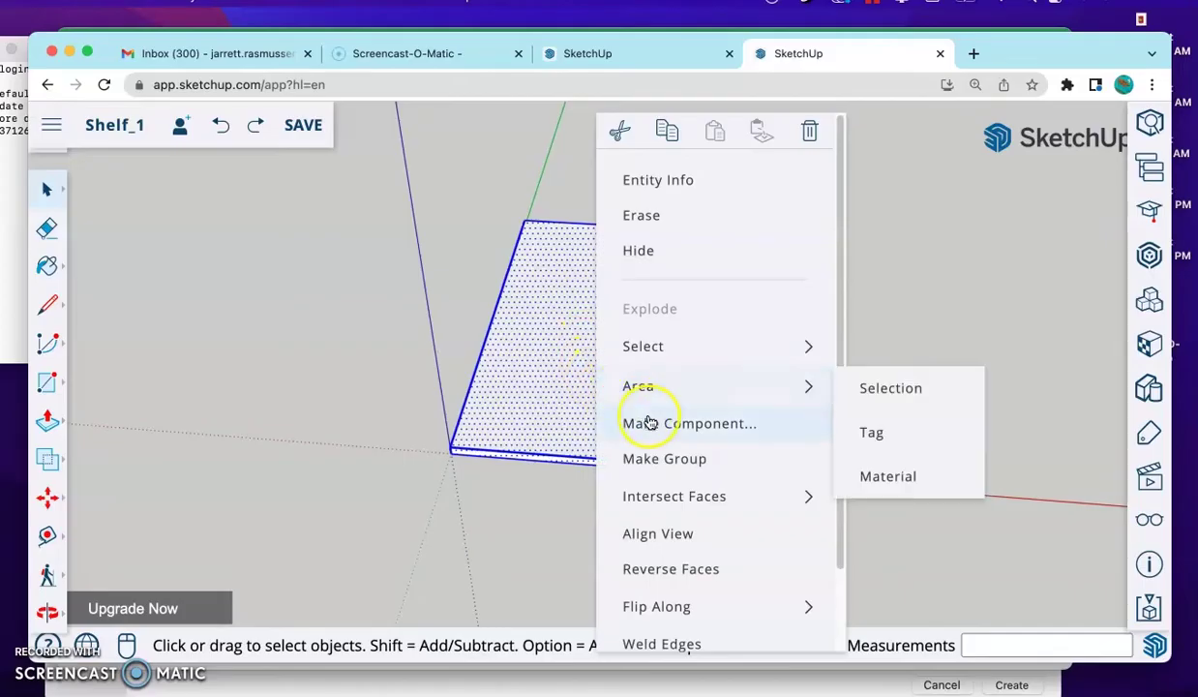
{"action": "left_click", "coordinate": [460, 328]}
{"action": "left_click", "coordinate": [571, 351]}
{"action": "left_click", "coordinate": [569, 349]}
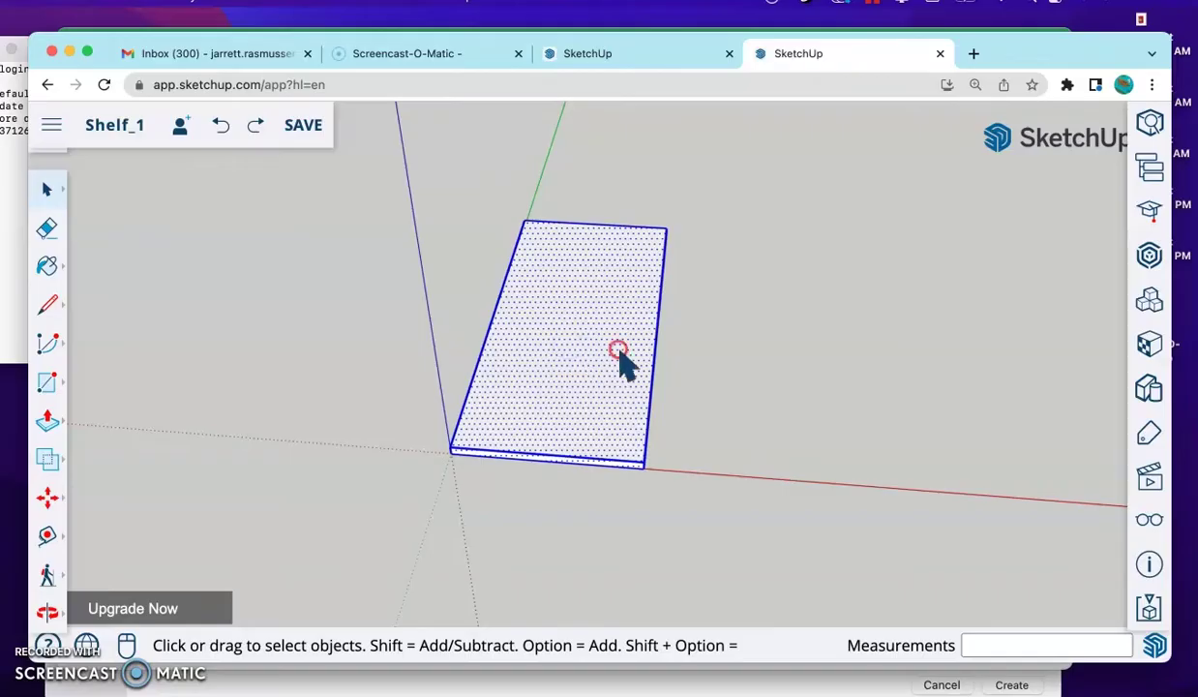
{"action": "right_click", "coordinate": [613, 340]}
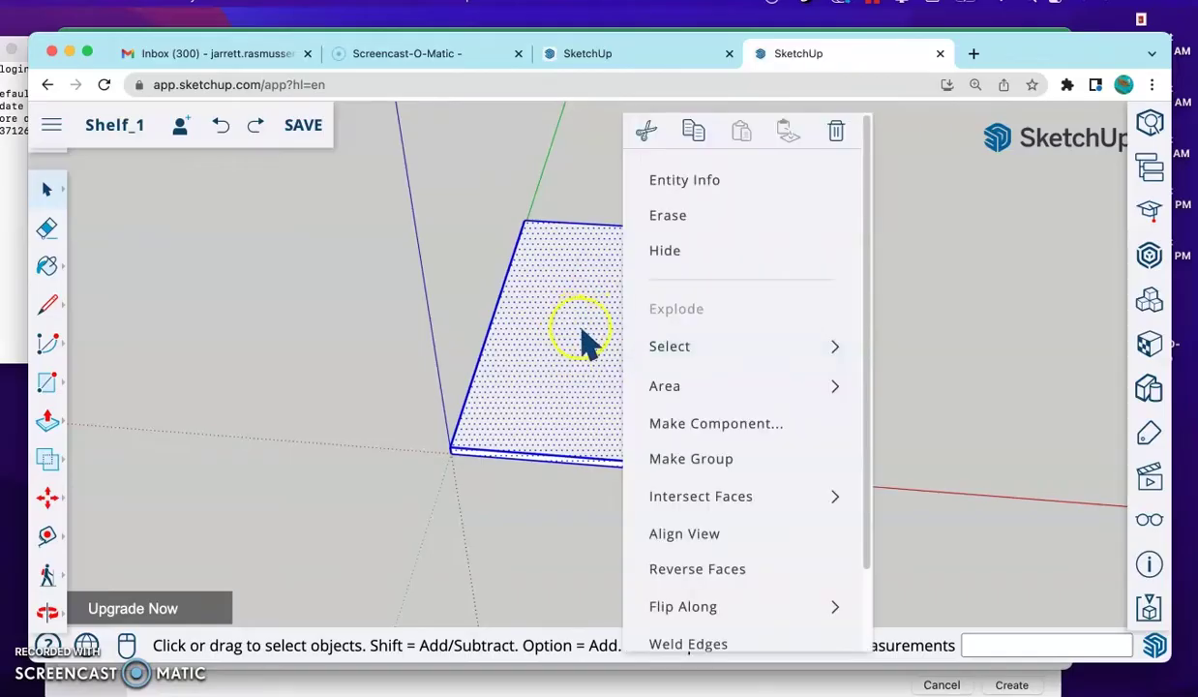
{"action": "left_click", "coordinate": [683, 424]}
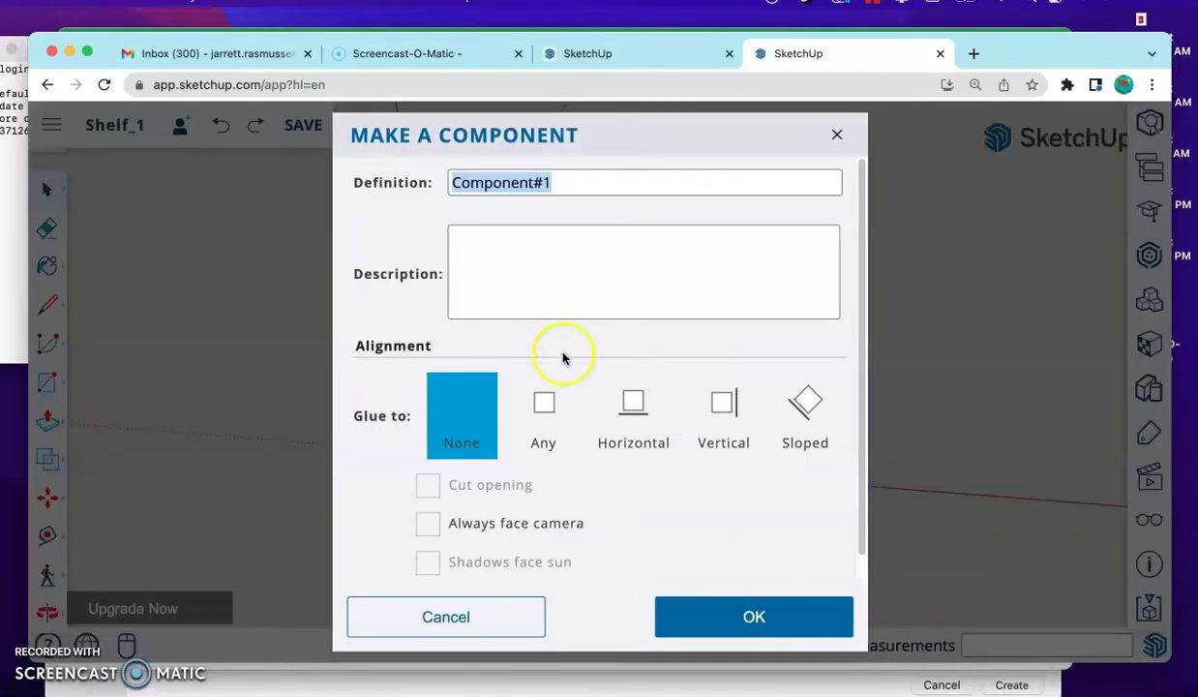
{"action": "left_click", "coordinate": [580, 184]}
{"action": "left_click", "coordinate": [787, 607]}
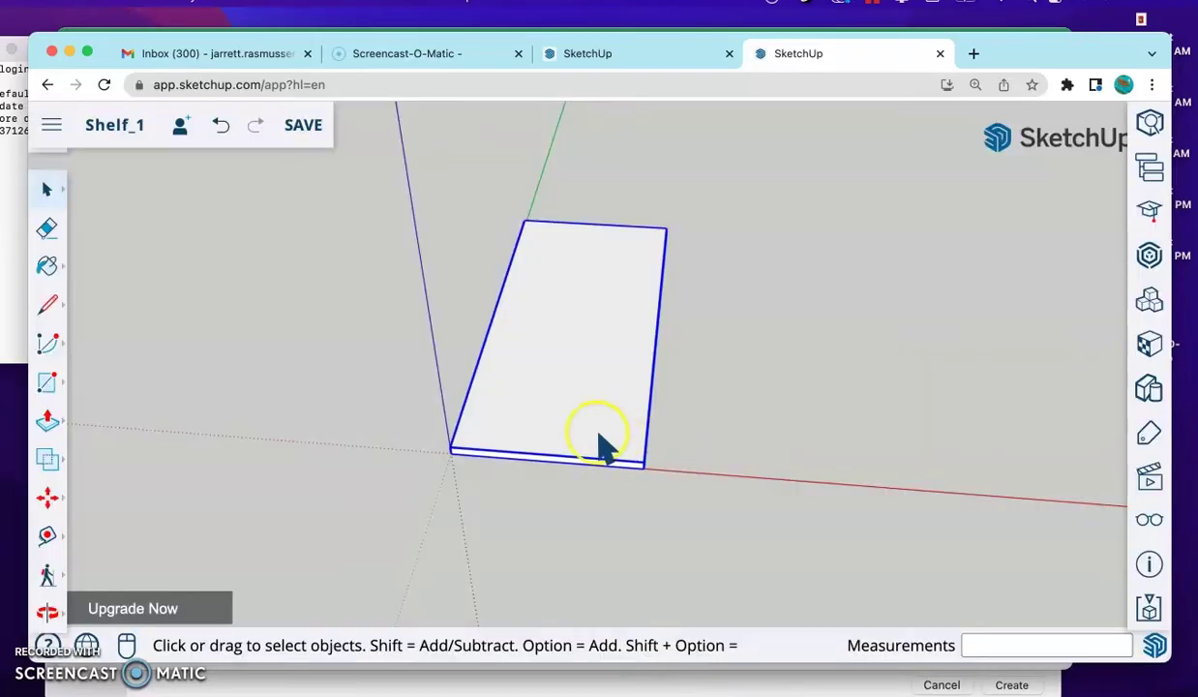
Step: Move the board component up the blue axis by 35.25 inches from its lower corner at the origin
{"action": "middle_click_drag", "start_coordinate": [596, 430], "coordinate": [444, 332]}
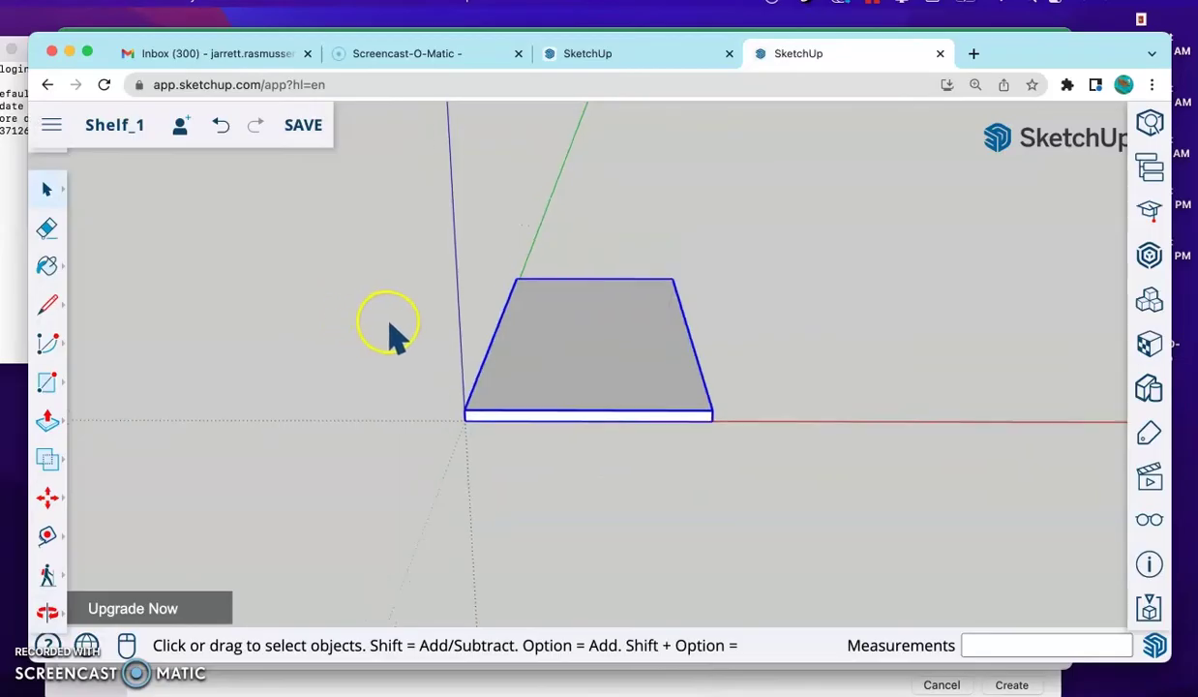
{"action": "left_click", "coordinate": [390, 326]}
{"action": "left_click", "coordinate": [47, 497]}
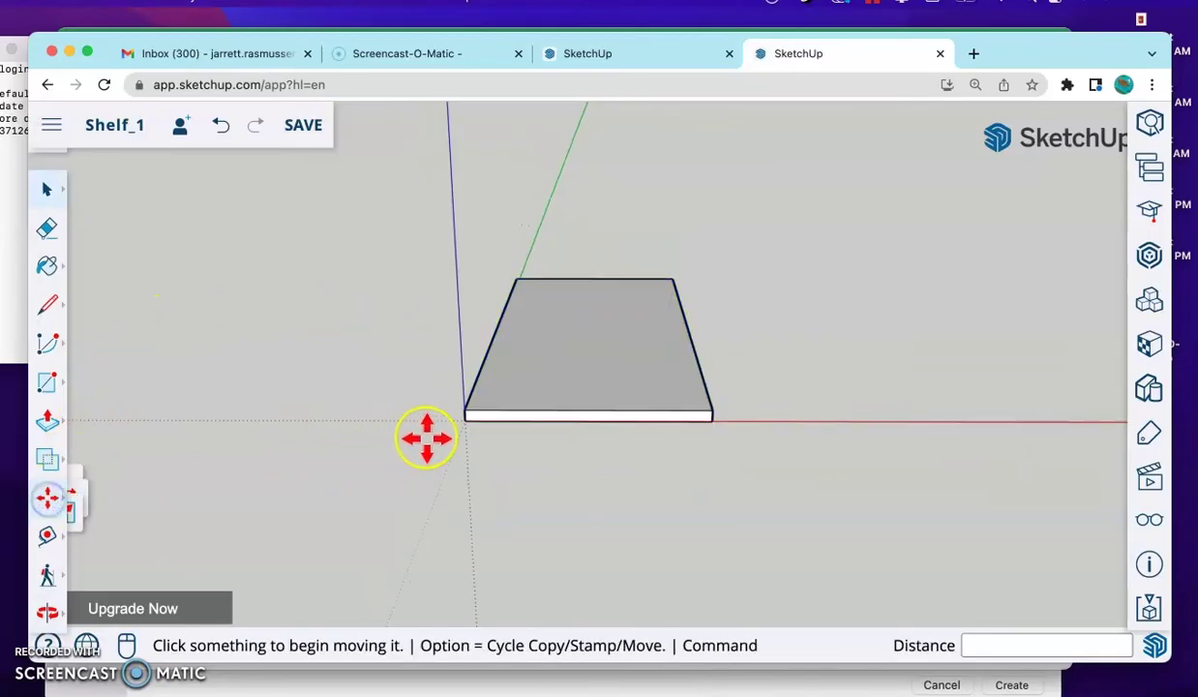
{"action": "left_click", "coordinate": [465, 419]}
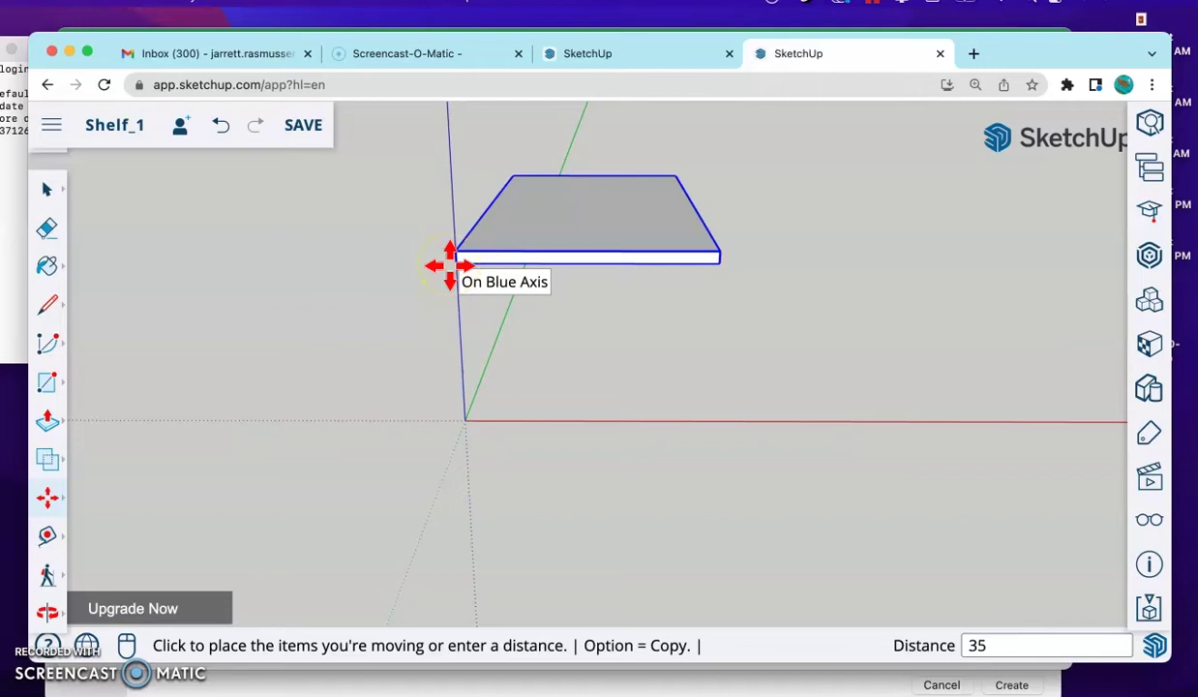
{"action": "key", "text": "Return"}
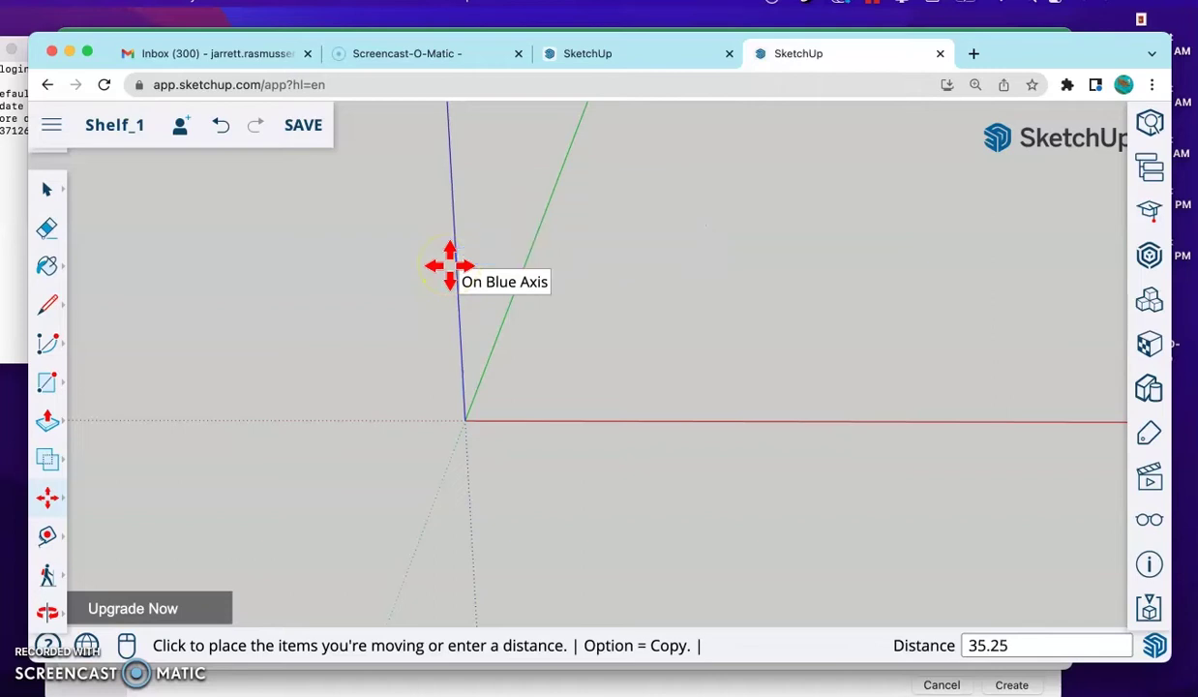
Step: Undo the board component's move along the blue axis
{"action": "scroll", "coordinate": [540, 244], "scroll_direction": "down", "scroll_amount": 4}
{"action": "scroll", "coordinate": [550, 152], "scroll_direction": "up", "scroll_amount": 2}
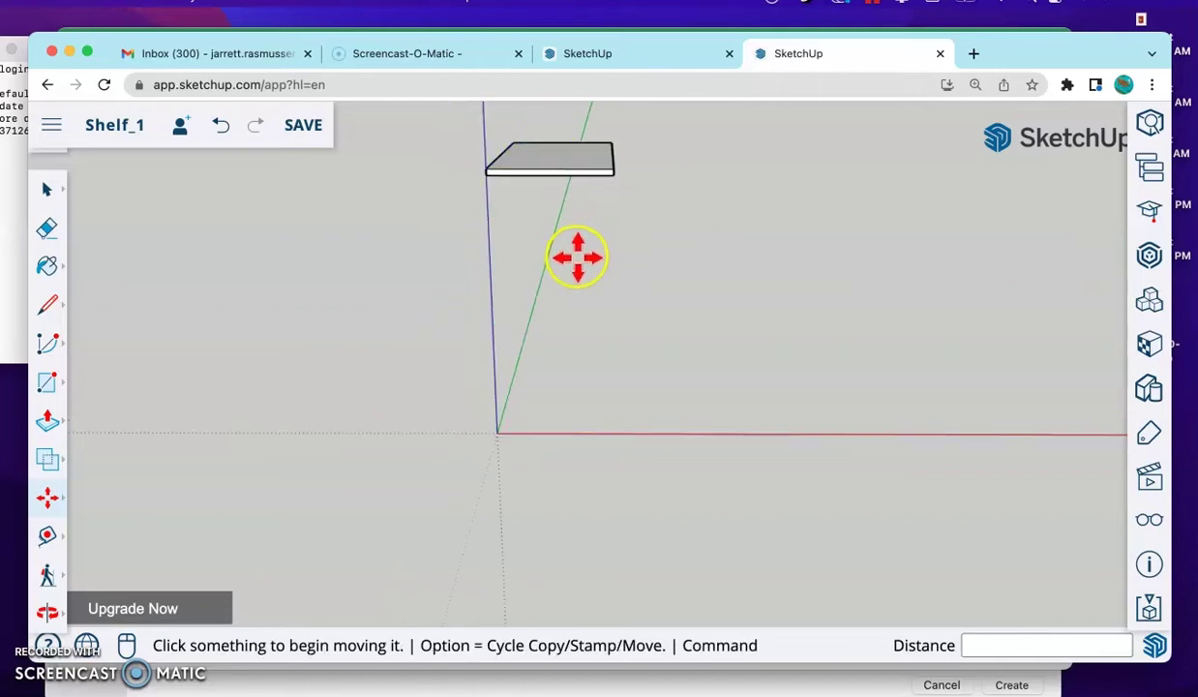
{"action": "scroll", "coordinate": [624, 260], "scroll_direction": "up", "scroll_amount": 2}
{"action": "scroll", "coordinate": [601, 225], "scroll_direction": "down", "scroll_amount": 2}
{"action": "middle_click_drag", "start_coordinate": [594, 249], "coordinate": [503, 255]}
{"action": "key", "text": "super+z"}
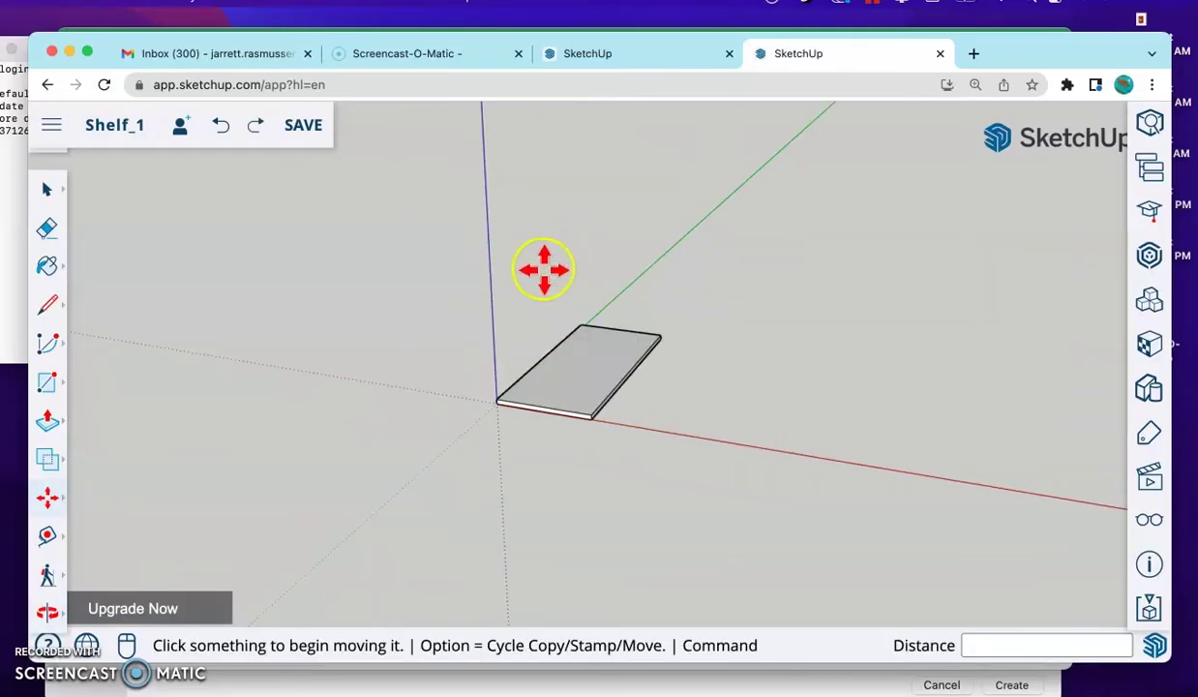
Step: Try to move the board component 35.25 inches along the green axis from its lower corner at the origin
{"action": "scroll", "coordinate": [496, 402], "scroll_direction": "up", "scroll_amount": 2}
{"action": "scroll", "coordinate": [593, 451], "scroll_direction": "up", "scroll_amount": 3}
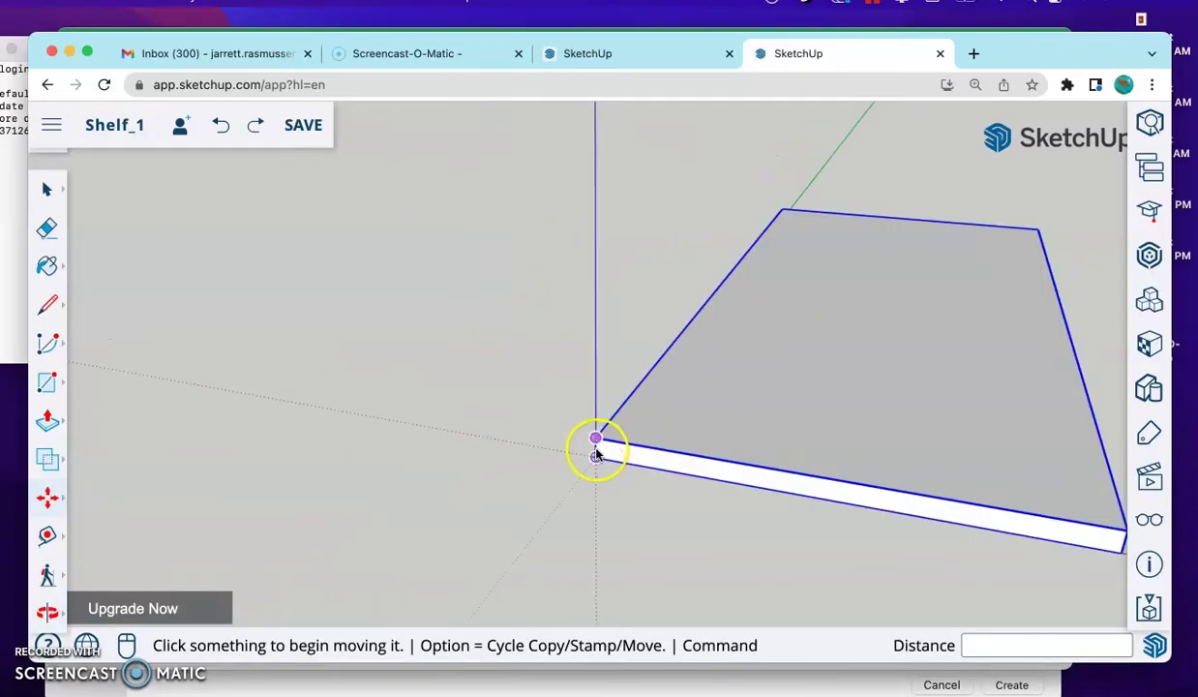
{"action": "scroll", "coordinate": [594, 455], "scroll_direction": "down", "scroll_amount": 4}
{"action": "key", "text": "q"}
{"action": "scroll", "coordinate": [593, 457], "scroll_direction": "down", "scroll_amount": 2}
{"action": "key", "text": "m"}
{"action": "scroll", "coordinate": [602, 426], "scroll_direction": "up", "scroll_amount": 5}
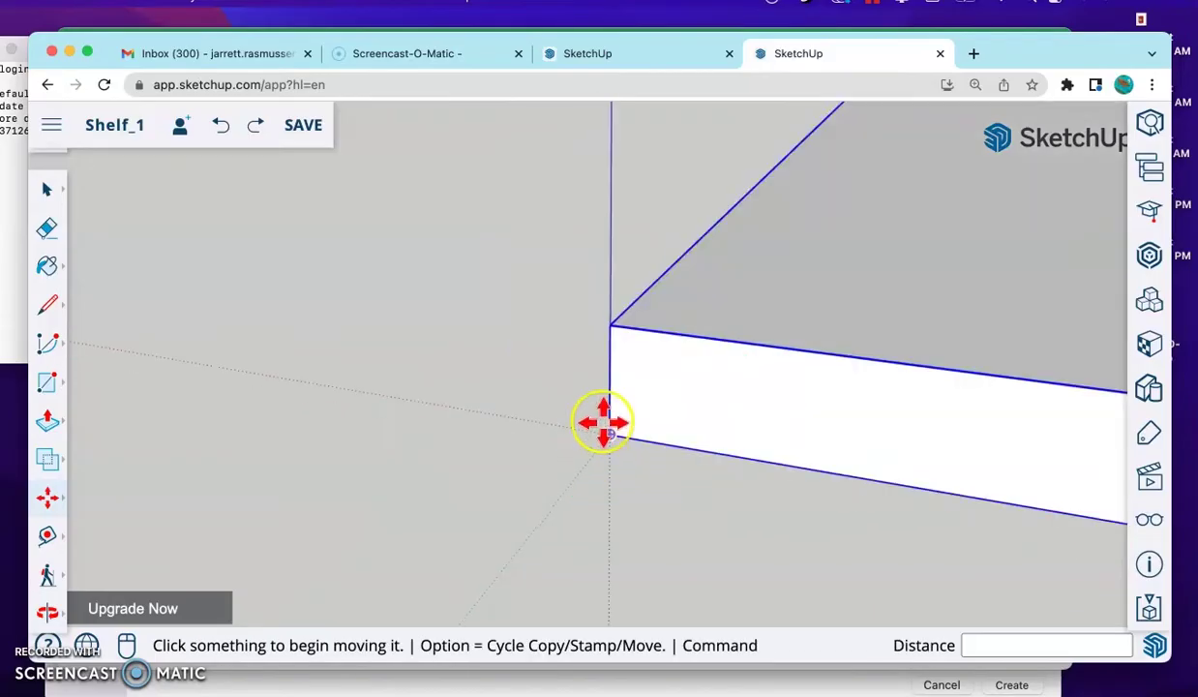
{"action": "left_click", "coordinate": [609, 420]}
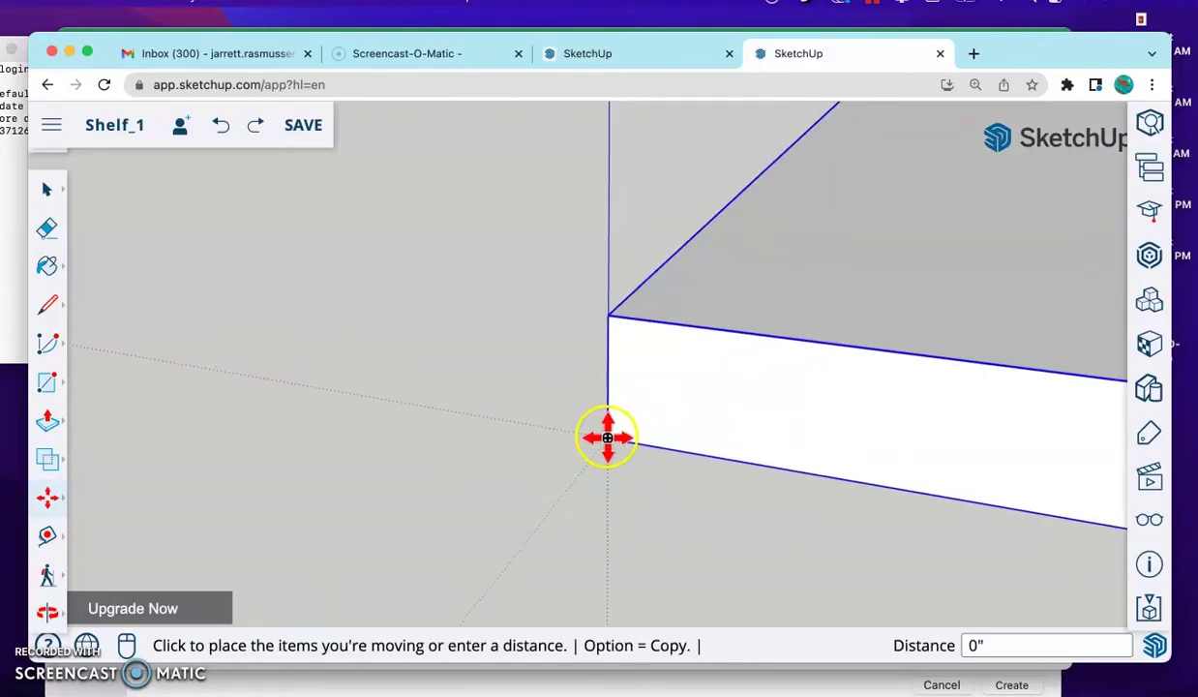
{"action": "scroll", "coordinate": [629, 393], "scroll_direction": "up", "scroll_amount": 3}
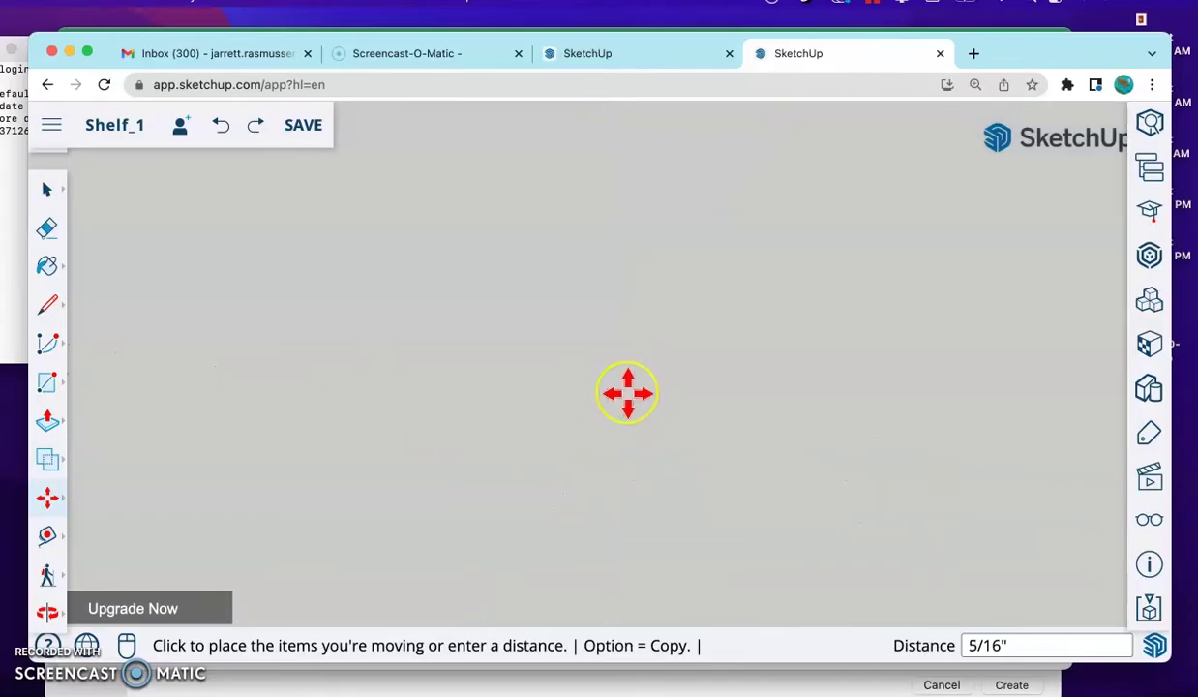
{"action": "scroll", "coordinate": [640, 456], "scroll_direction": "down", "scroll_amount": 3}
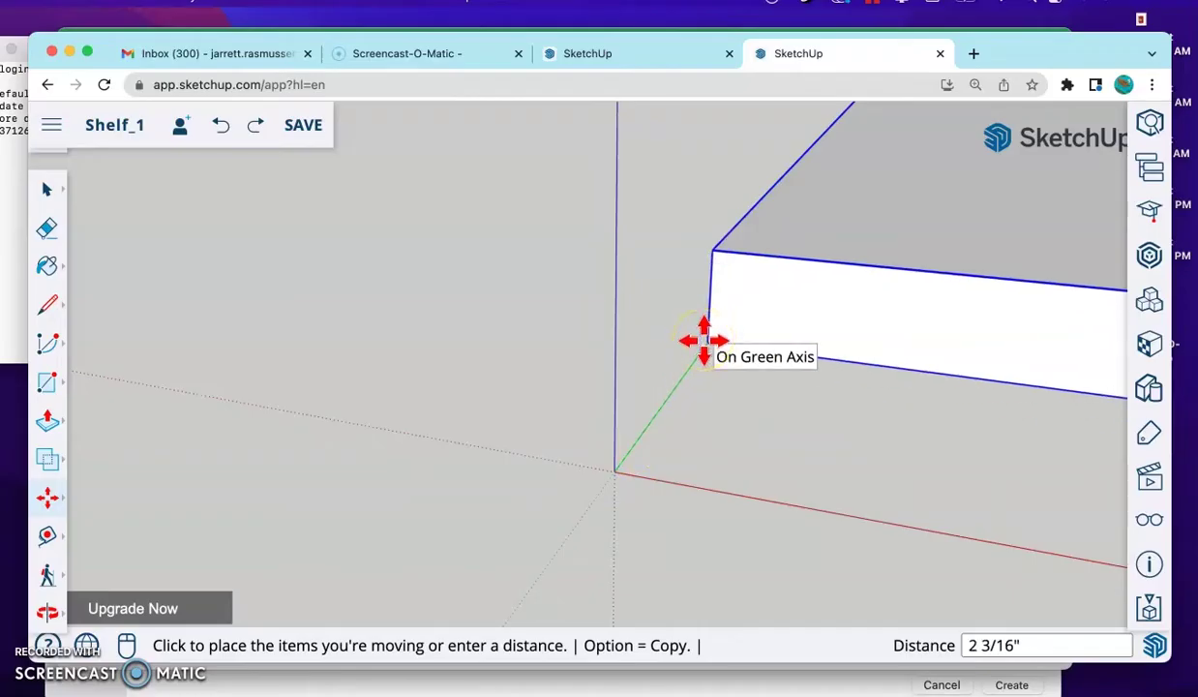
{"action": "type", "text": "25"}
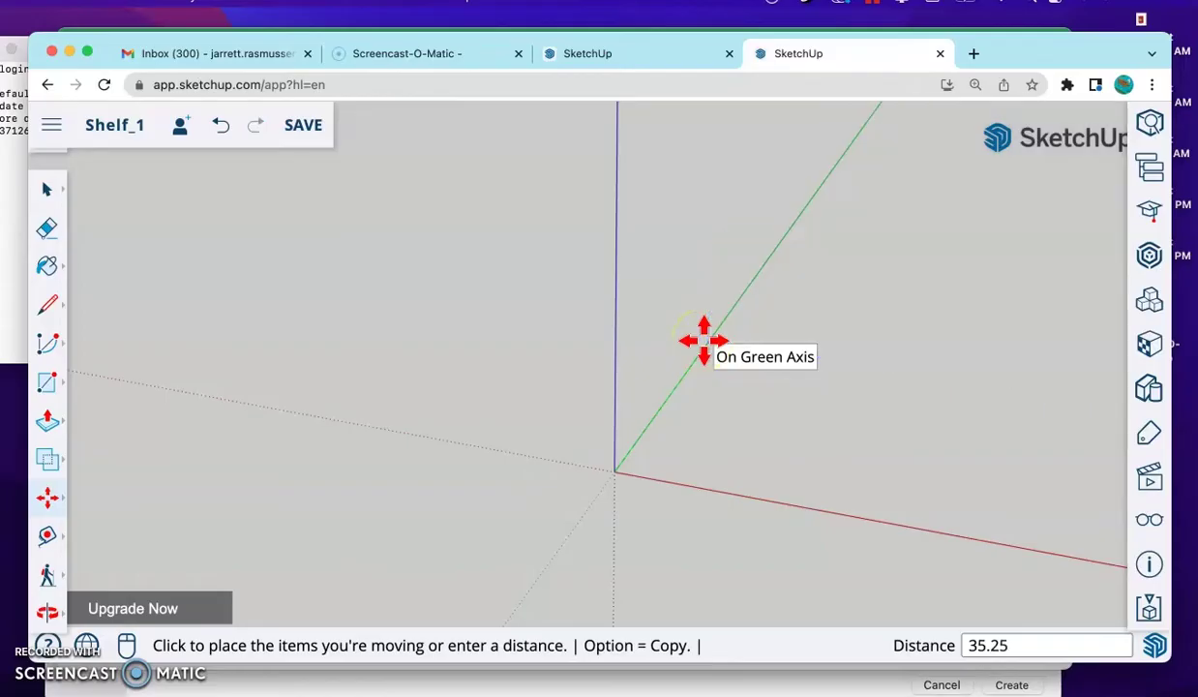
{"action": "key", "text": "Return"}
{"action": "scroll", "coordinate": [856, 161], "scroll_direction": "down", "scroll_amount": 3}
{"action": "scroll", "coordinate": [880, 150], "scroll_direction": "up", "scroll_amount": 10}
{"action": "scroll", "coordinate": [879, 159], "scroll_direction": "down", "scroll_amount": 5}
{"action": "scroll", "coordinate": [905, 153], "scroll_direction": "up", "scroll_amount": 2}
{"action": "scroll", "coordinate": [893, 160], "scroll_direction": "up", "scroll_amount": 1}
{"action": "scroll", "coordinate": [881, 165], "scroll_direction": "up", "scroll_amount": 1}
{"action": "left_click", "coordinate": [840, 193]}
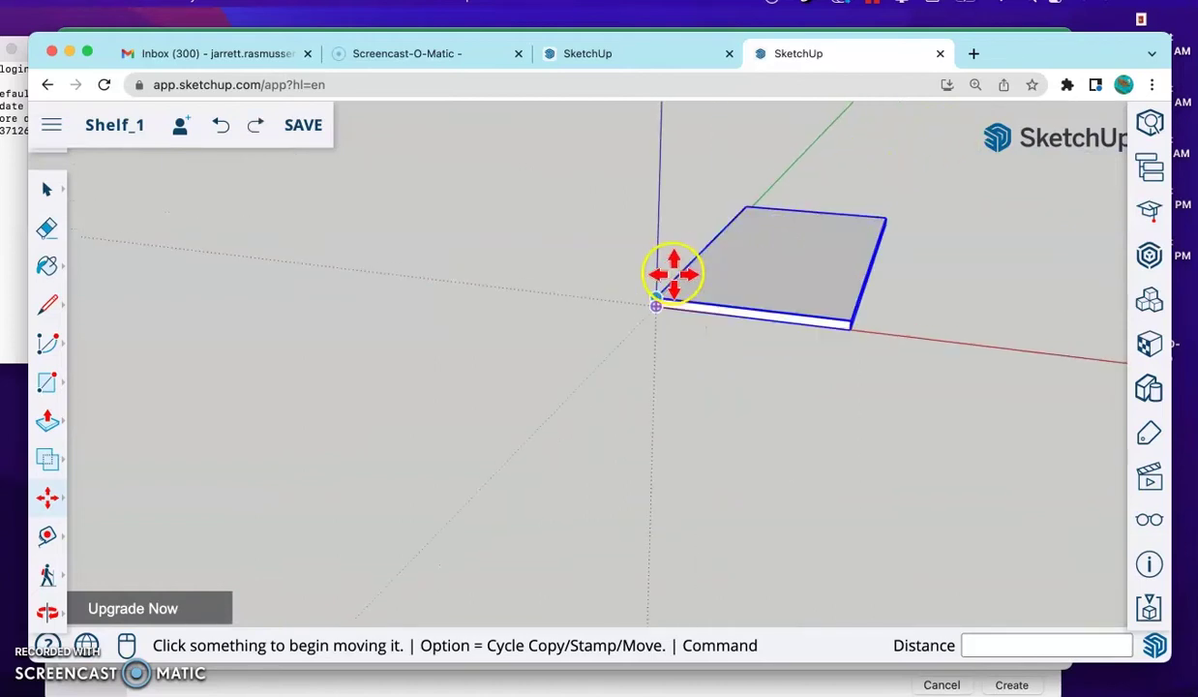
Step: Move the board component 35.25 inches up the blue axis, starting from its lower corner at the origin
{"action": "scroll", "coordinate": [635, 337], "scroll_direction": "up", "scroll_amount": 2}
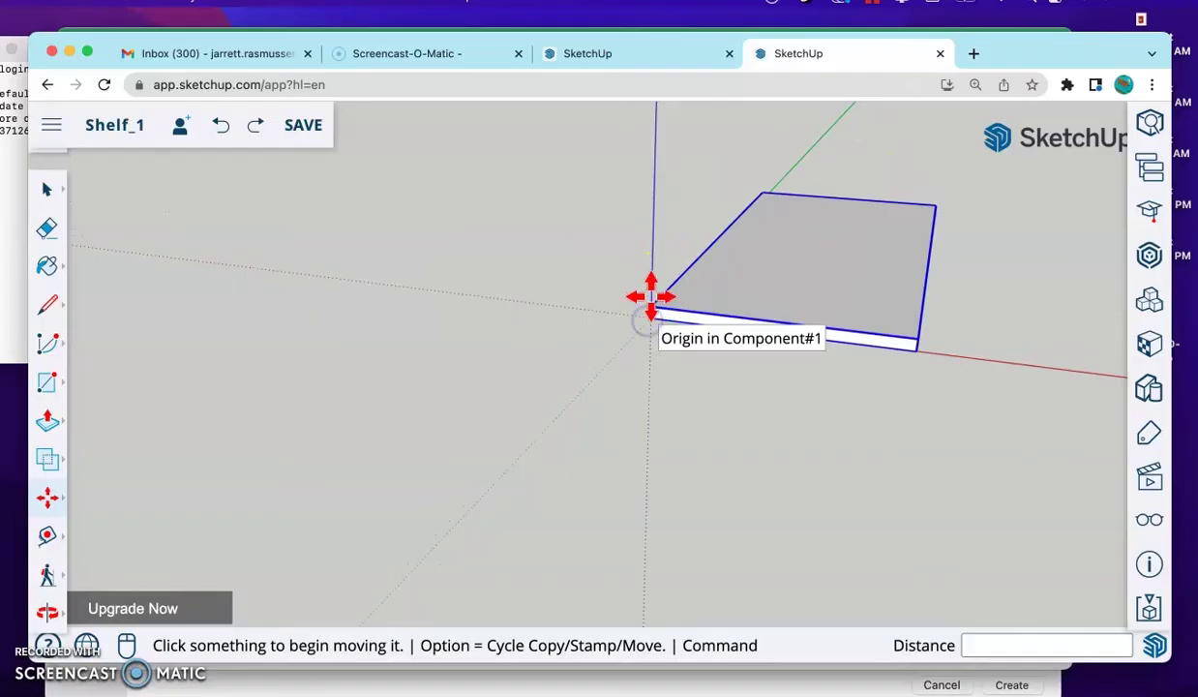
{"action": "left_click", "coordinate": [650, 300]}
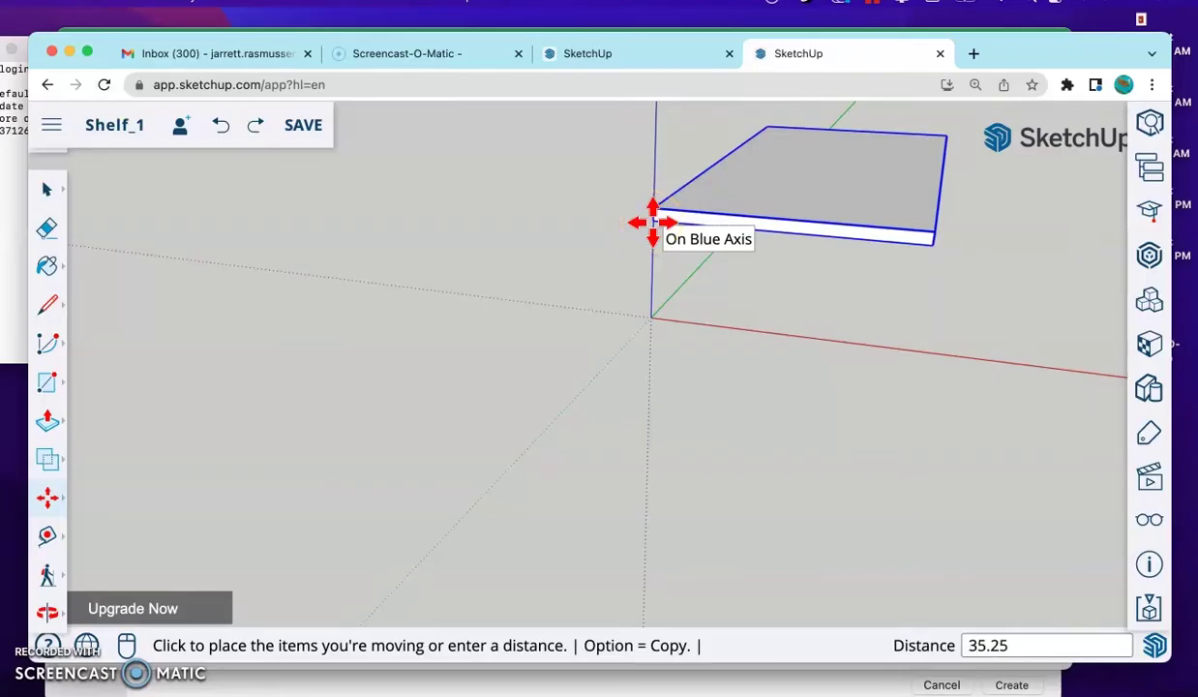
{"action": "key", "text": "Return"}
{"action": "scroll", "coordinate": [704, 167], "scroll_direction": "up", "scroll_amount": 3}
{"action": "scroll", "coordinate": [703, 166], "scroll_direction": "down", "scroll_amount": 5}
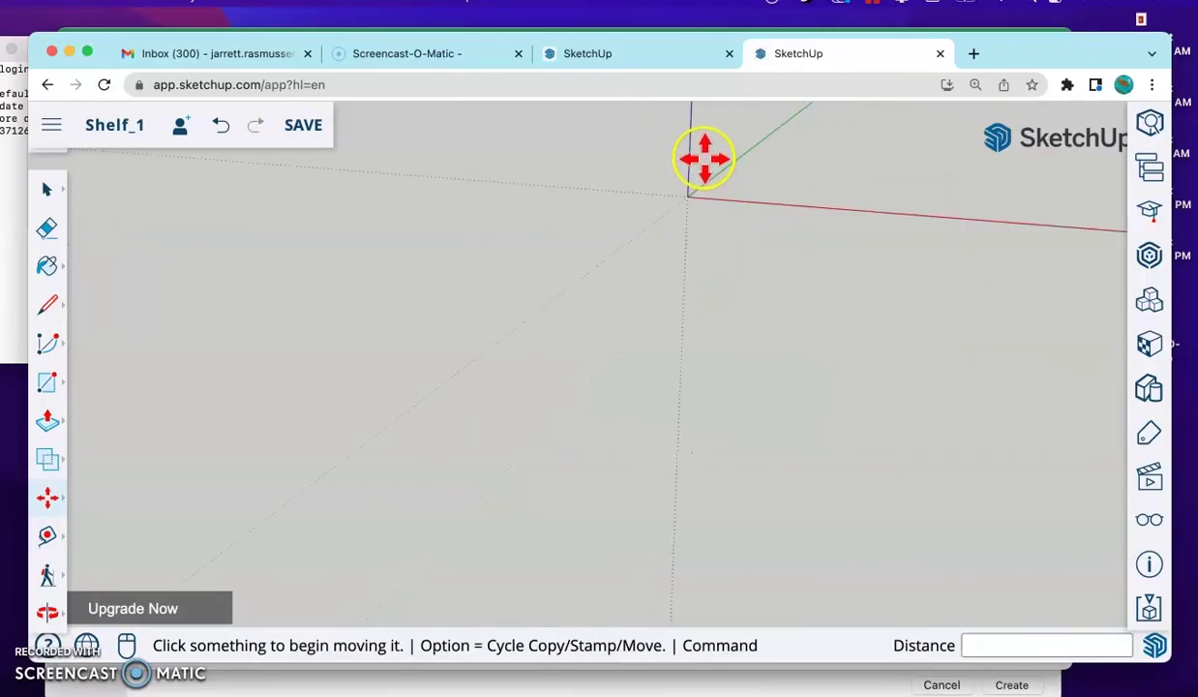
{"action": "scroll", "coordinate": [703, 160], "scroll_direction": "up", "scroll_amount": 5}
{"action": "left_click", "coordinate": [796, 302]}
{"action": "scroll", "coordinate": [808, 316], "scroll_direction": "down", "scroll_amount": 5}
{"action": "scroll", "coordinate": [762, 535], "scroll_direction": "up", "scroll_amount": 2}
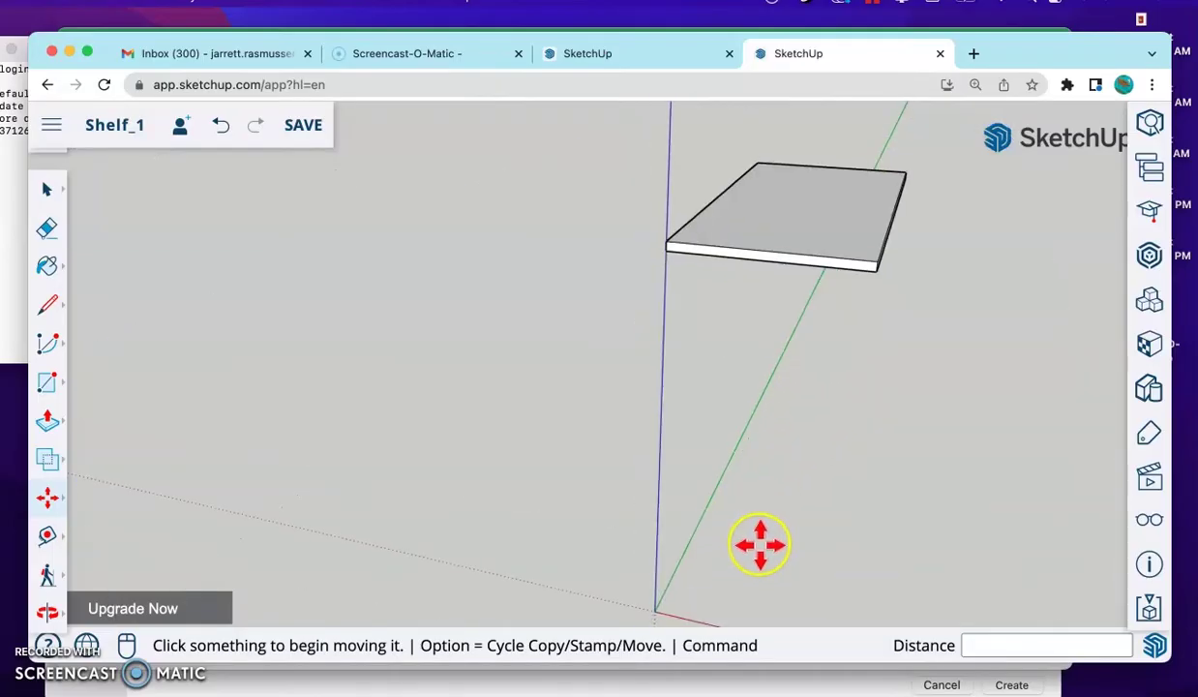
Step: Try to draw a 16 by 36 inch rectangle on the ground plane from the origin, and undo it
{"action": "middle_click_drag", "start_coordinate": [779, 577], "coordinate": [727, 568]}
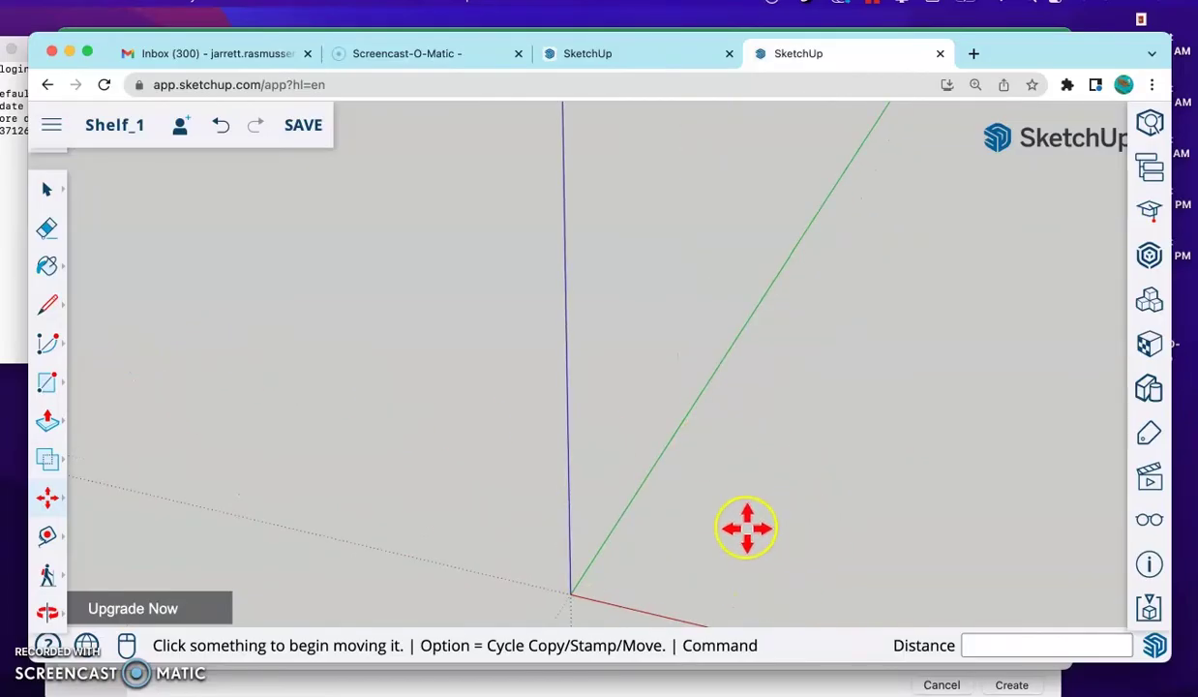
{"action": "left_click", "coordinate": [48, 384]}
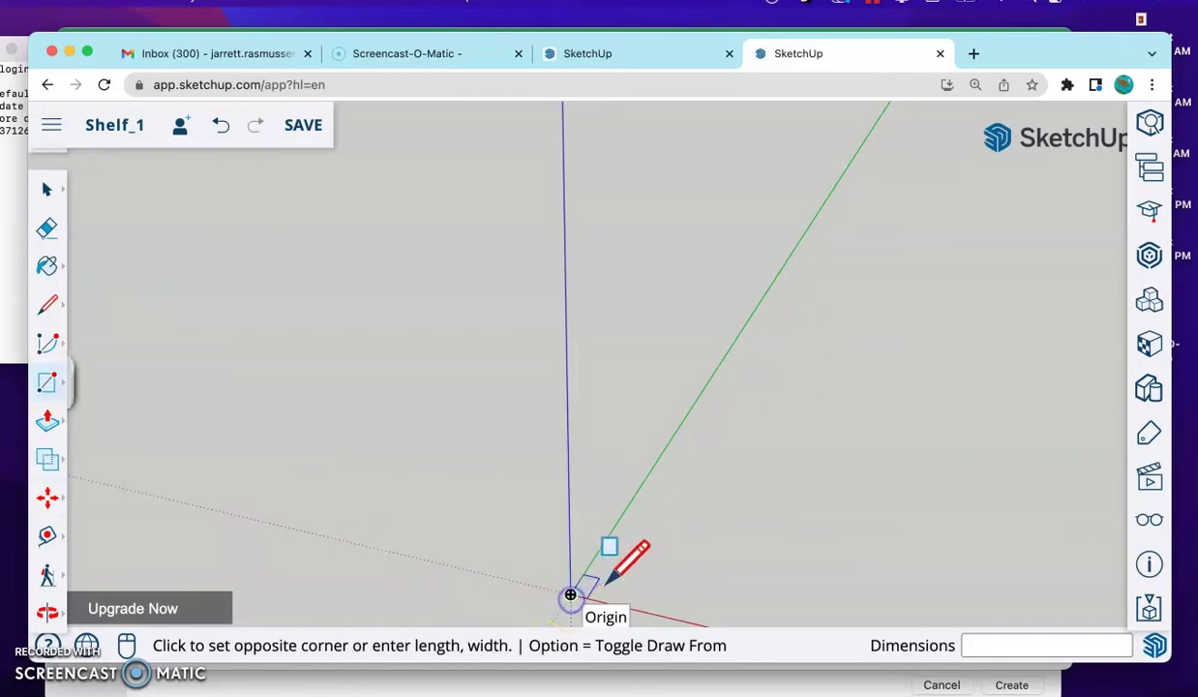
{"action": "left_click_drag", "start_coordinate": [609, 580], "coordinate": [759, 471]}
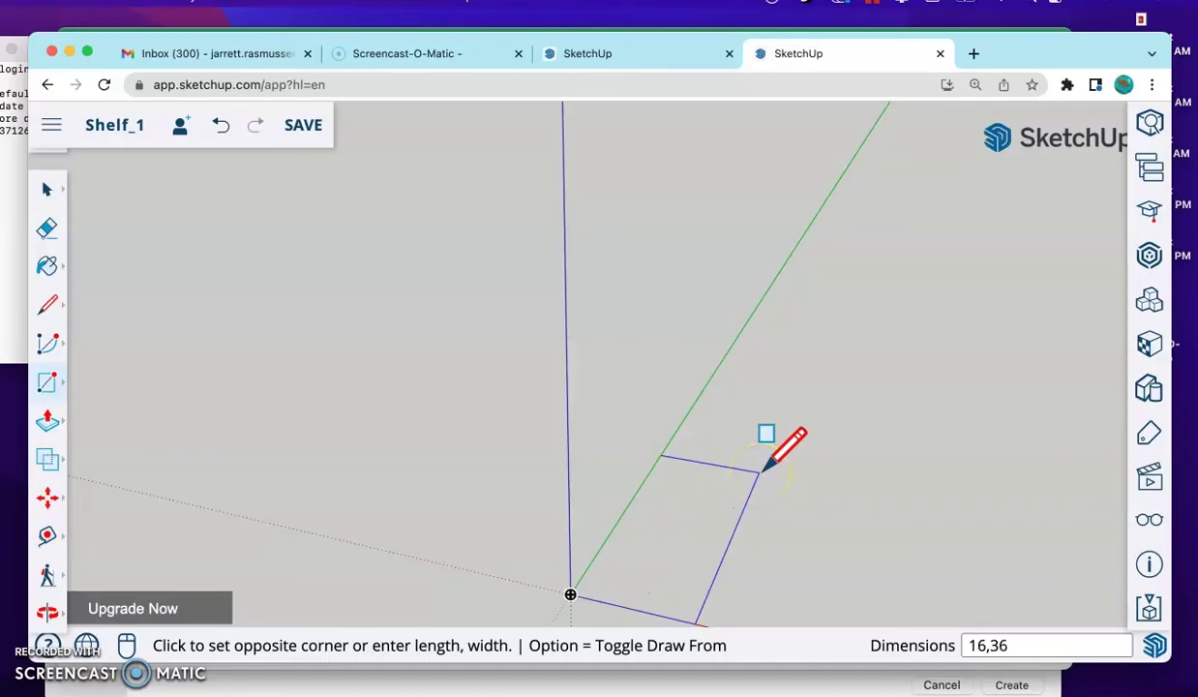
{"action": "left_click", "coordinate": [738, 476]}
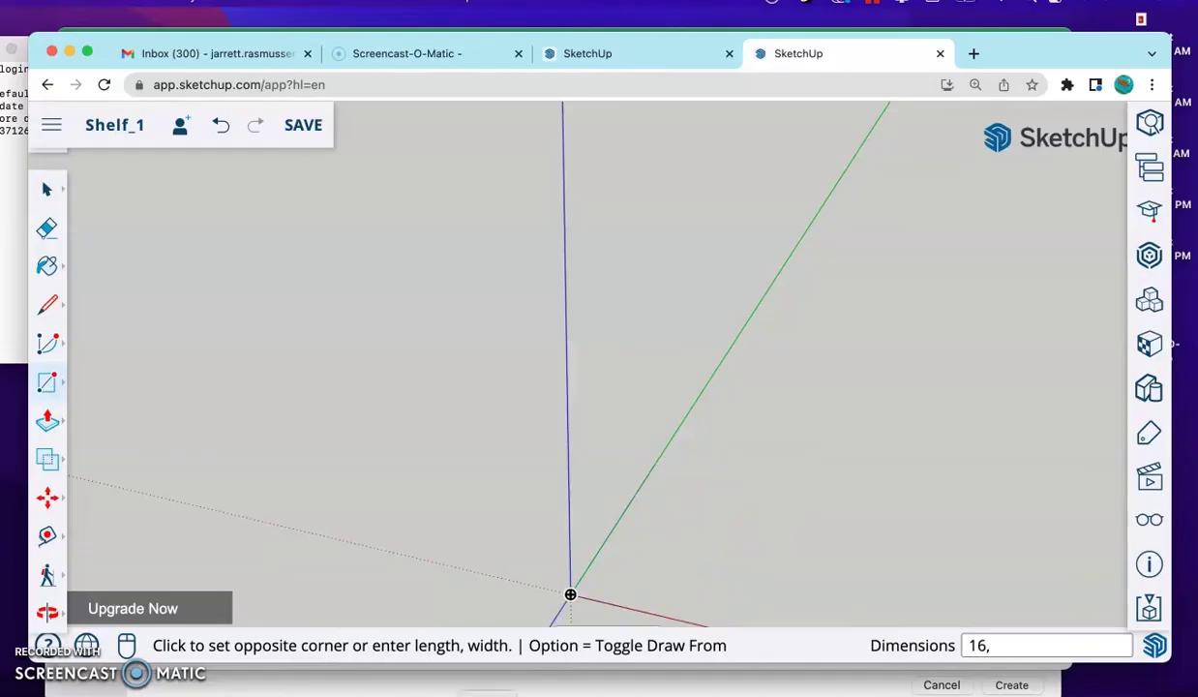
{"action": "type", "text": "16,36"}
{"action": "key", "text": "Return"}
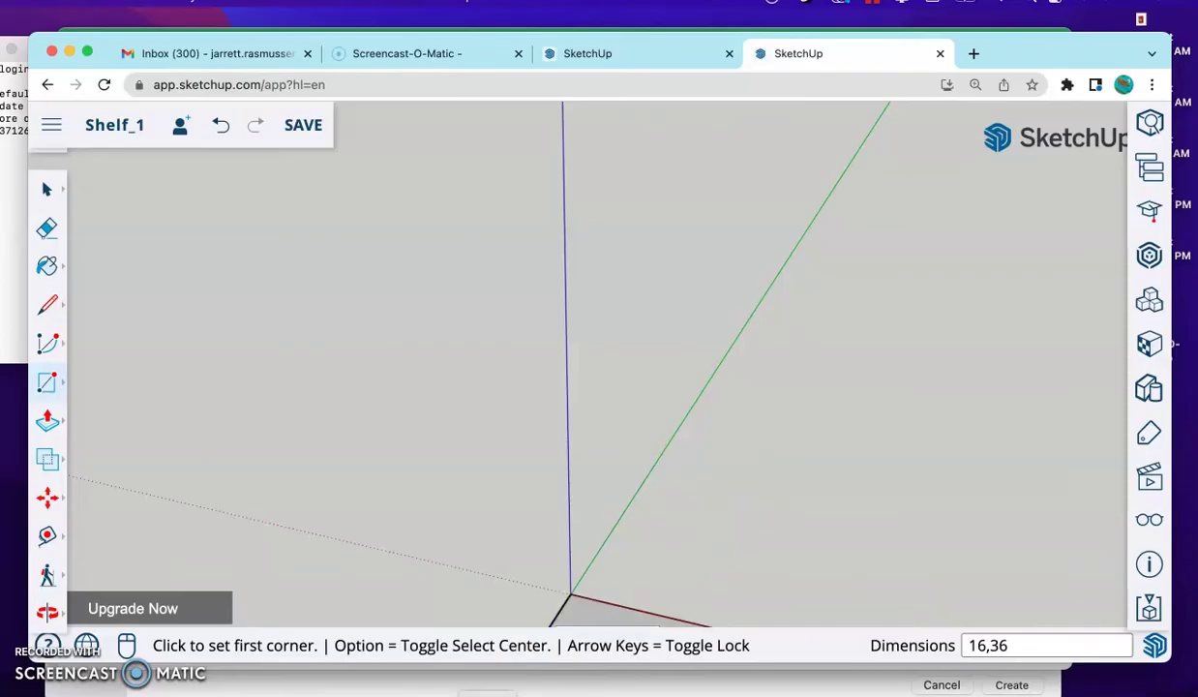
{"action": "scroll", "coordinate": [620, 468], "scroll_direction": "down", "scroll_amount": 5}
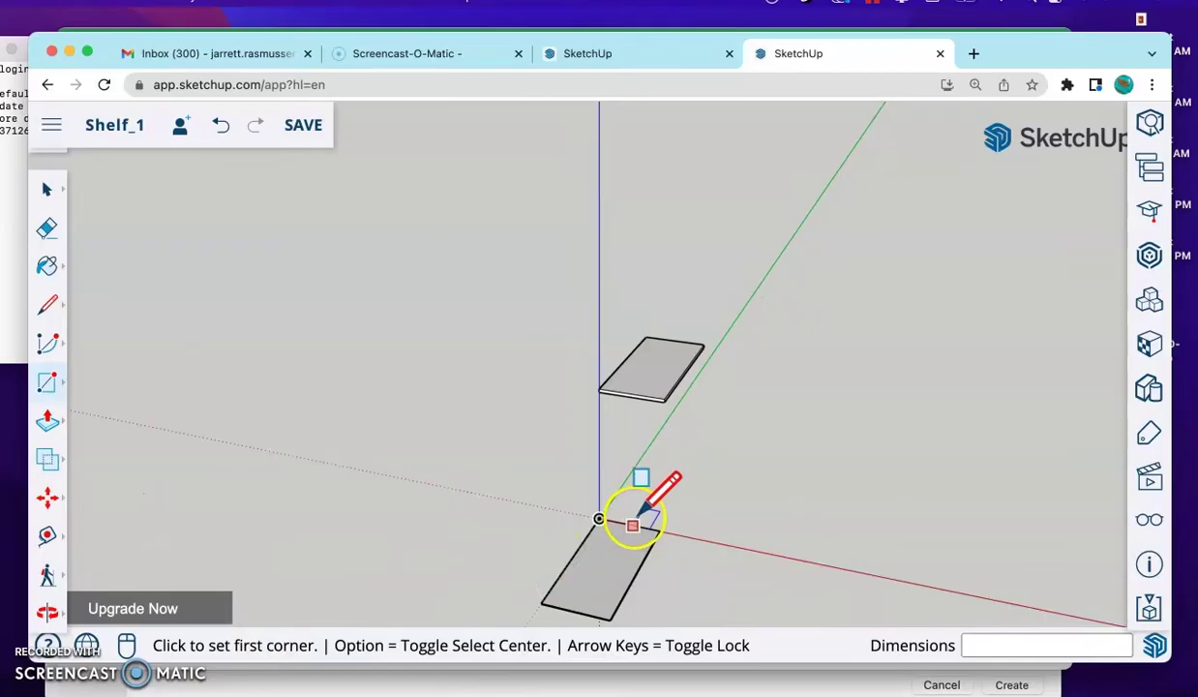
{"action": "key", "text": "super+z"}
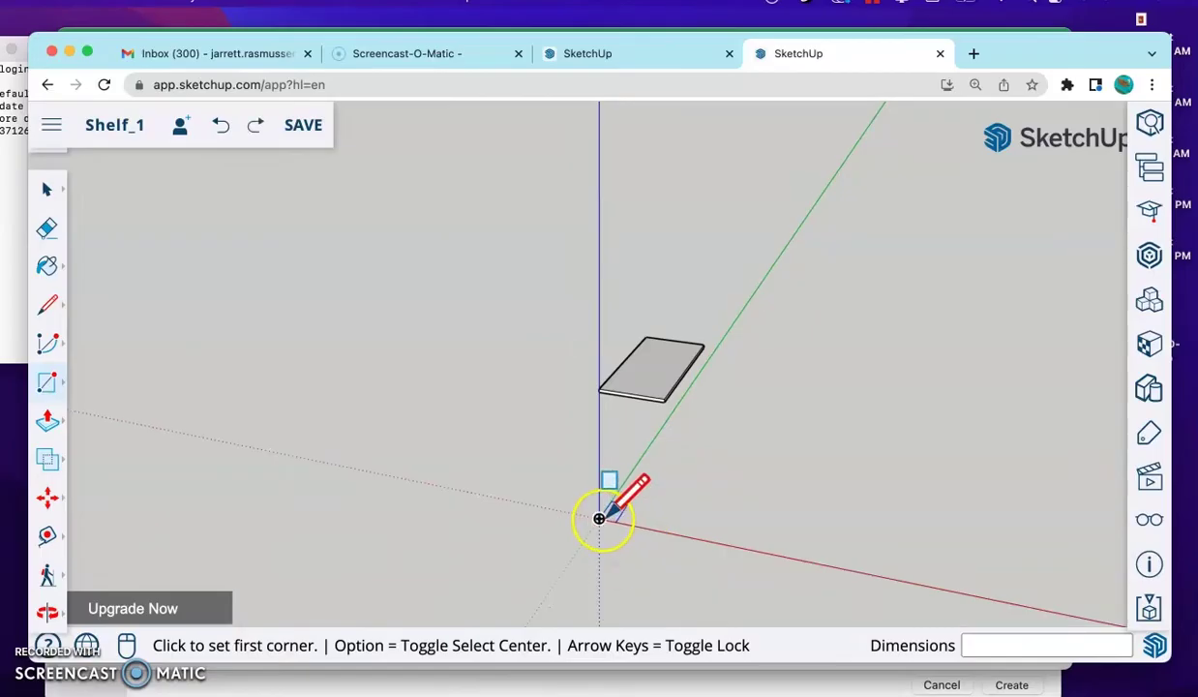
Step: Draw a 16 by 36 inch rectangle on the ground from the origin, 16 along the red axis and 36 along the green axis
{"action": "left_click", "coordinate": [644, 496]}
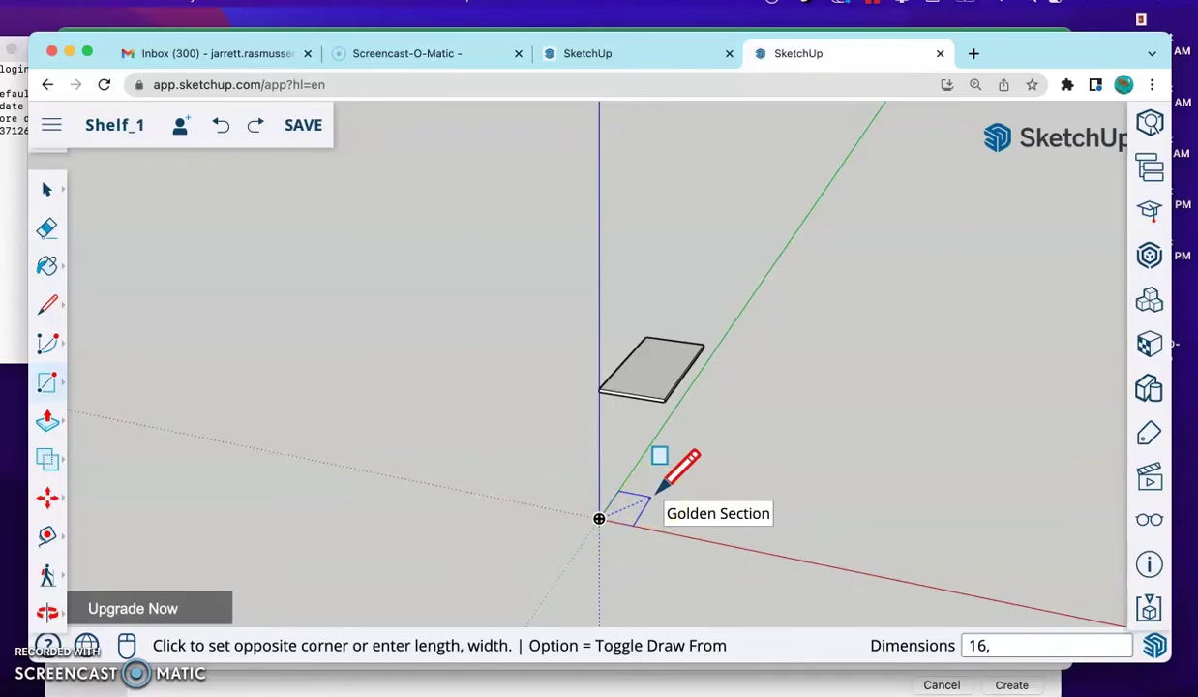
{"action": "type", "text": "16,36"}
{"action": "key", "text": "Return"}
{"action": "scroll", "coordinate": [646, 516], "scroll_direction": "down", "scroll_amount": 3}
{"action": "scroll", "coordinate": [616, 538], "scroll_direction": "up", "scroll_amount": 2}
{"action": "scroll", "coordinate": [582, 516], "scroll_direction": "up", "scroll_amount": 3}
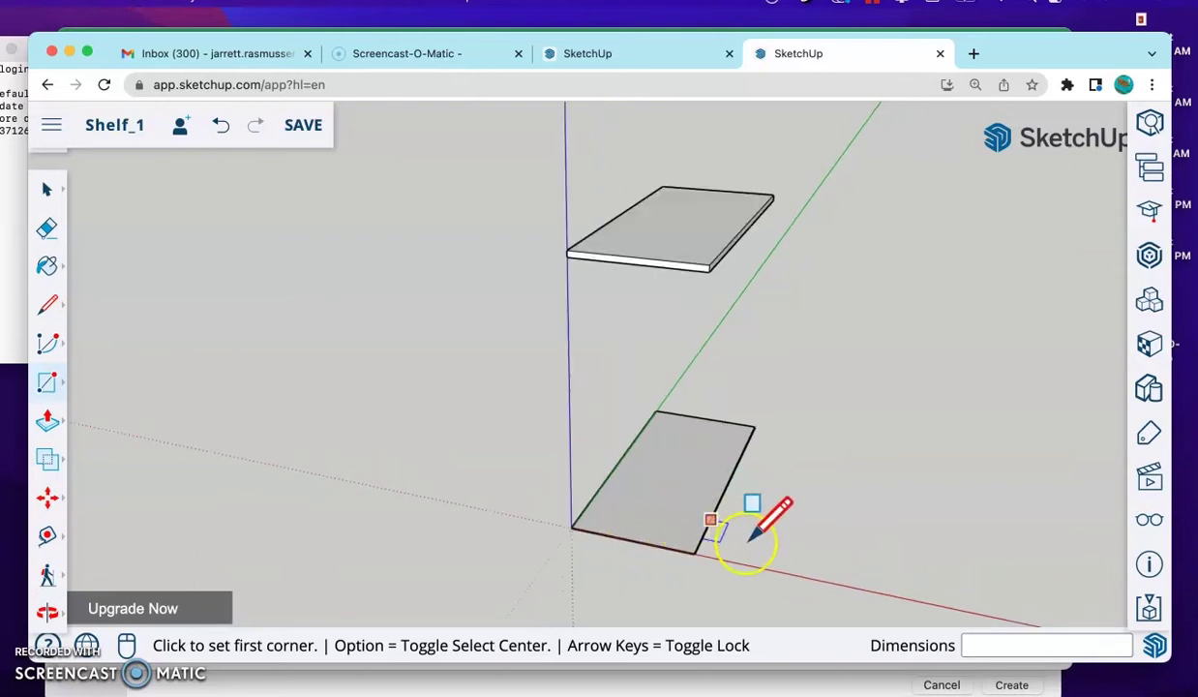
Step: Draw a 1 by 1 inch square inside the rectangle at its far corner on the red axis
{"action": "scroll", "coordinate": [683, 573], "scroll_direction": "up", "scroll_amount": 3}
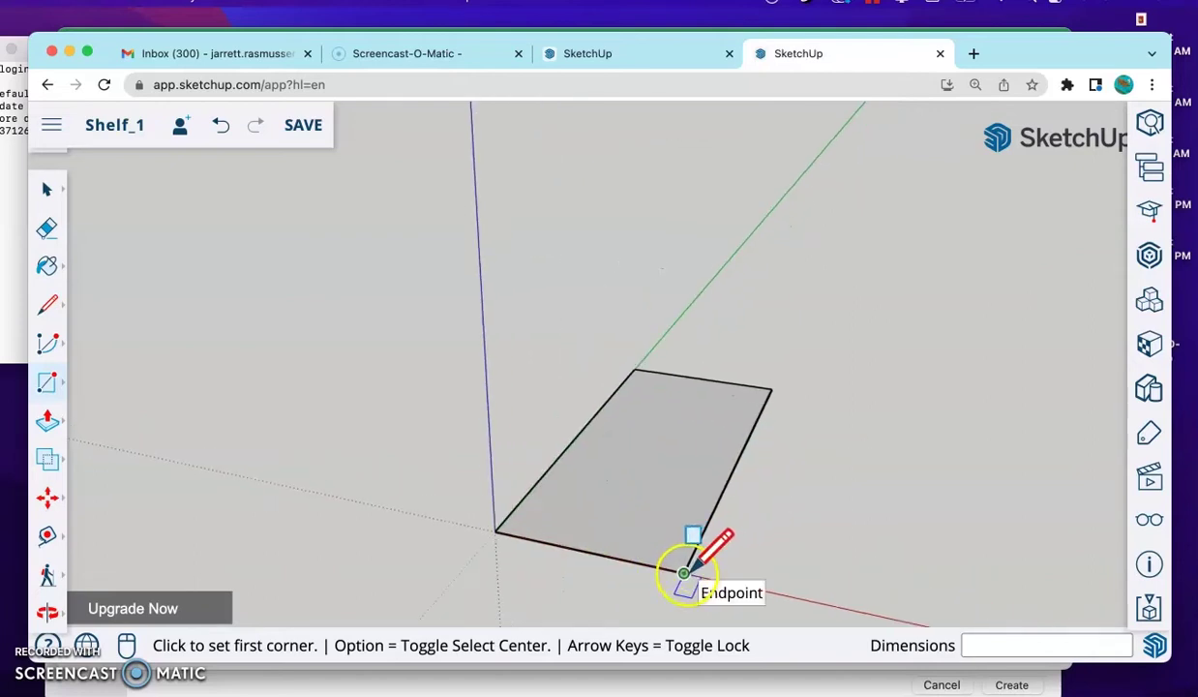
{"action": "scroll", "coordinate": [683, 574], "scroll_direction": "up", "scroll_amount": 1}
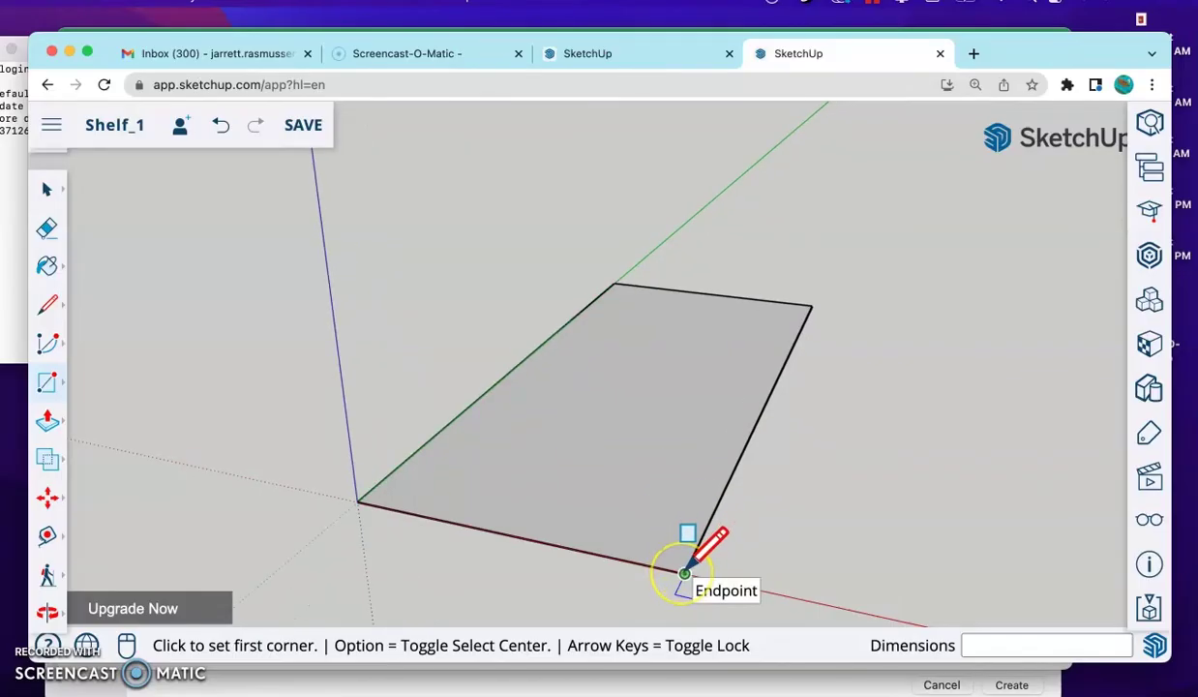
{"action": "left_click", "coordinate": [684, 574]}
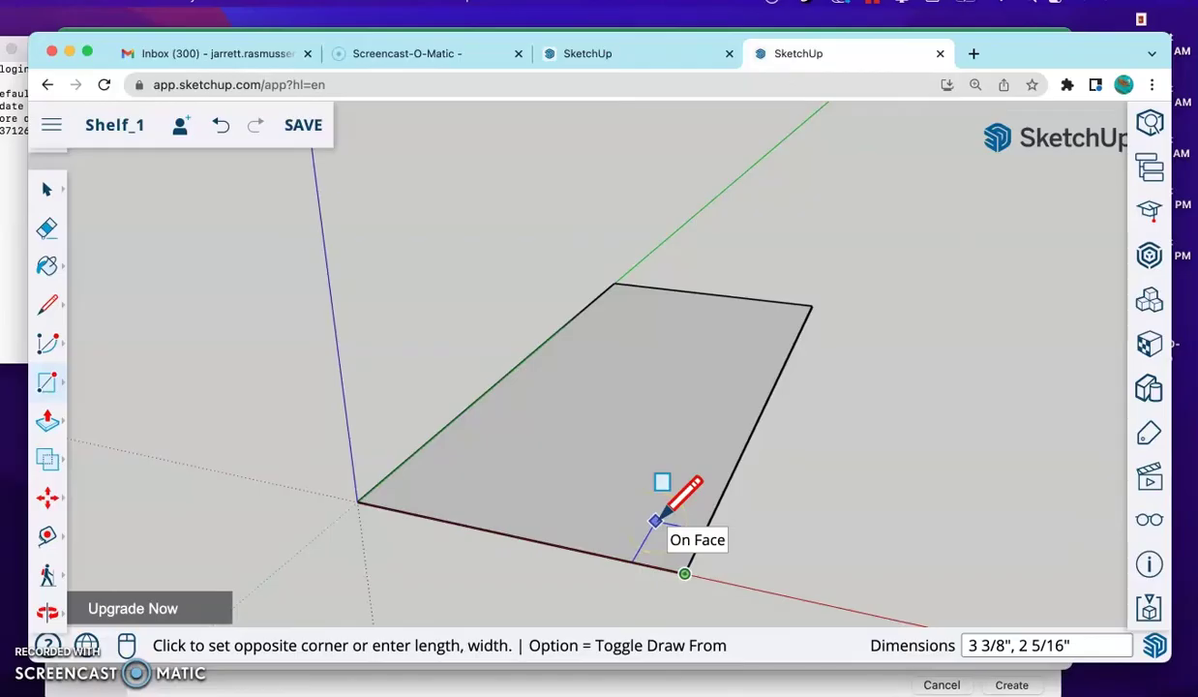
{"action": "type", "text": "1,1"}
{"action": "key", "text": "Return"}
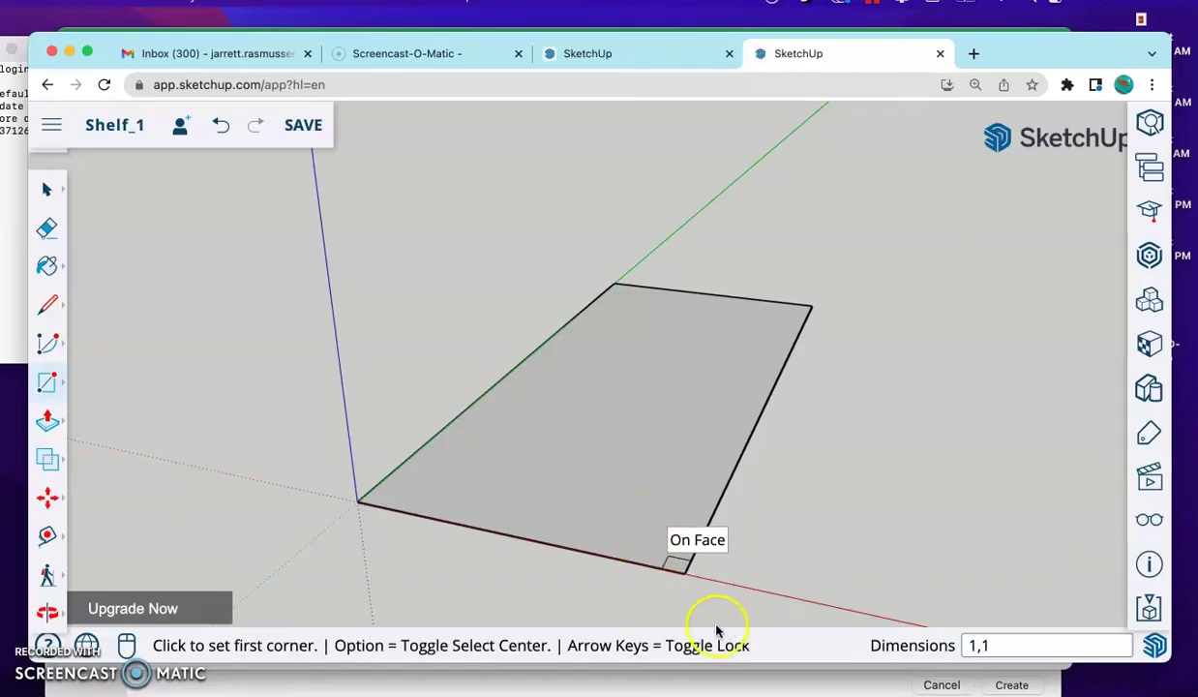
Step: Delete the small square's face and its two outer edges to cut a notch from the corner on the red axis
{"action": "scroll", "coordinate": [684, 570], "scroll_direction": "up", "scroll_amount": 3}
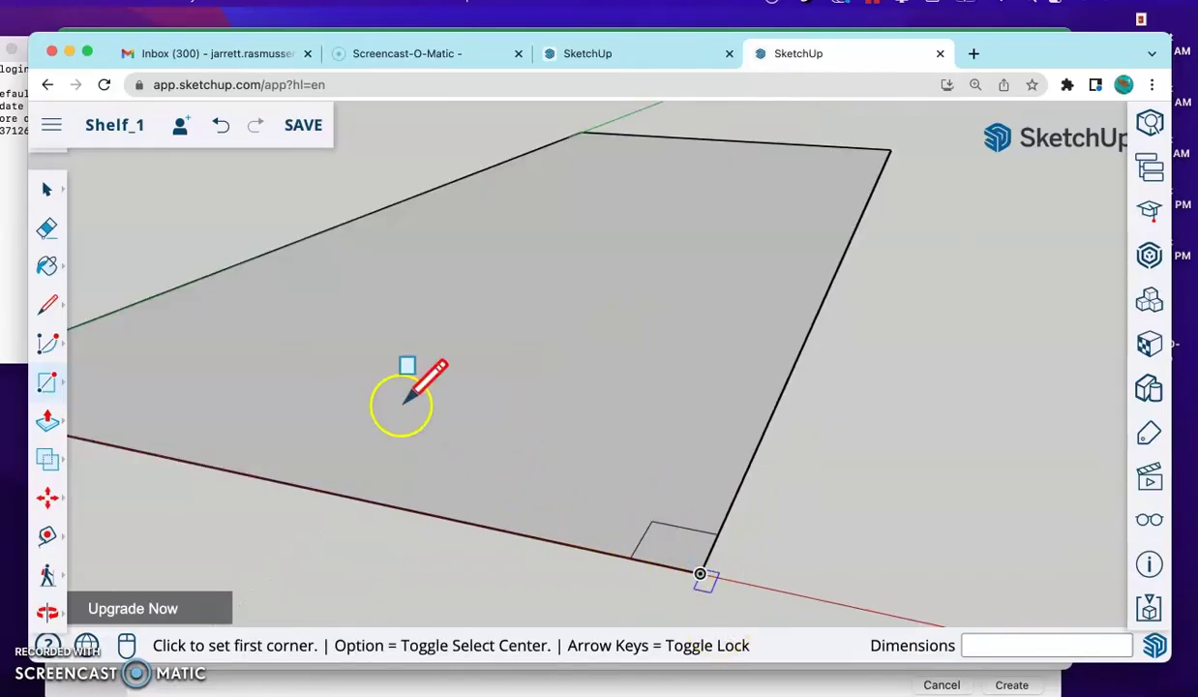
{"action": "scroll", "coordinate": [587, 522], "scroll_direction": "up", "scroll_amount": 1}
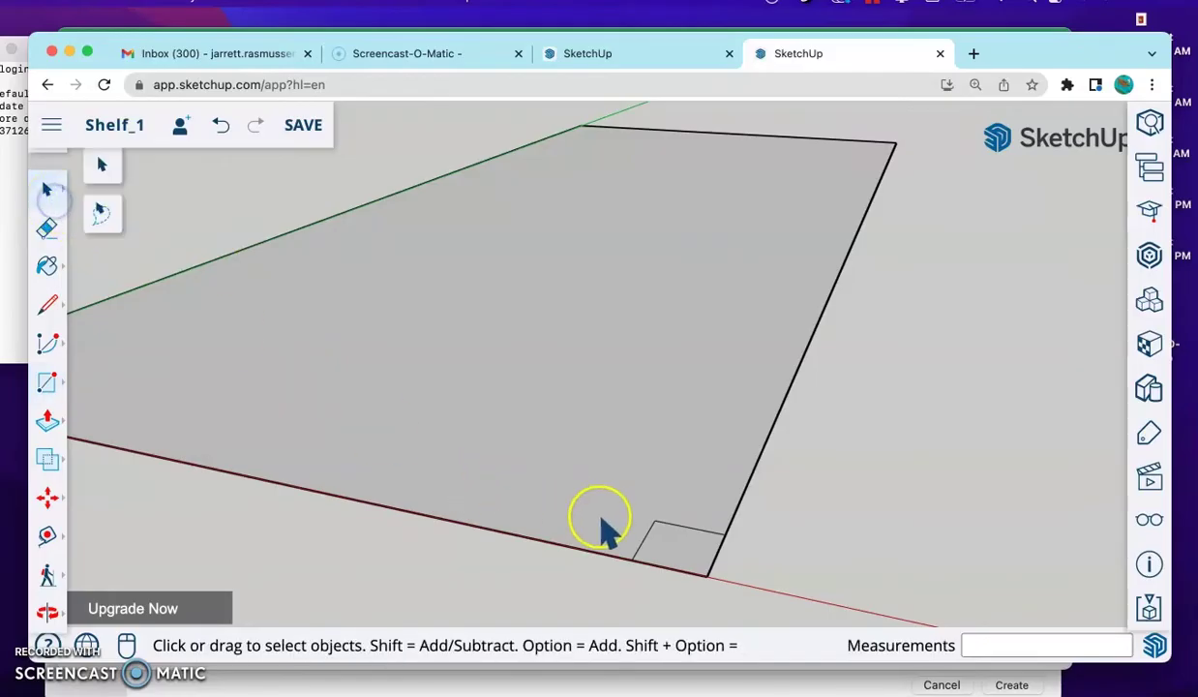
{"action": "left_click", "coordinate": [662, 549]}
{"action": "left_click", "coordinate": [671, 570]}
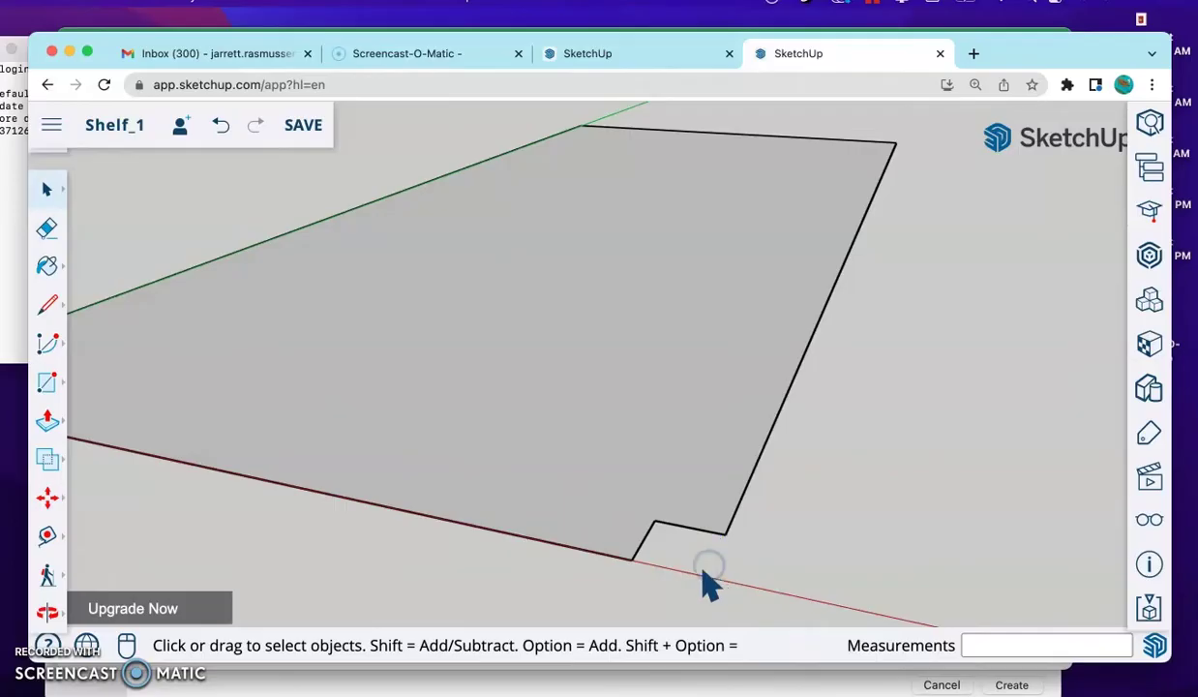
Step: Draw a matching small square inside the rectangle at the corner on the origin
{"action": "middle_click_drag", "start_coordinate": [512, 492], "coordinate": [618, 548]}
{"action": "scroll", "coordinate": [609, 539], "scroll_direction": "down", "scroll_amount": 5}
{"action": "scroll", "coordinate": [441, 522], "scroll_direction": "up", "scroll_amount": 3}
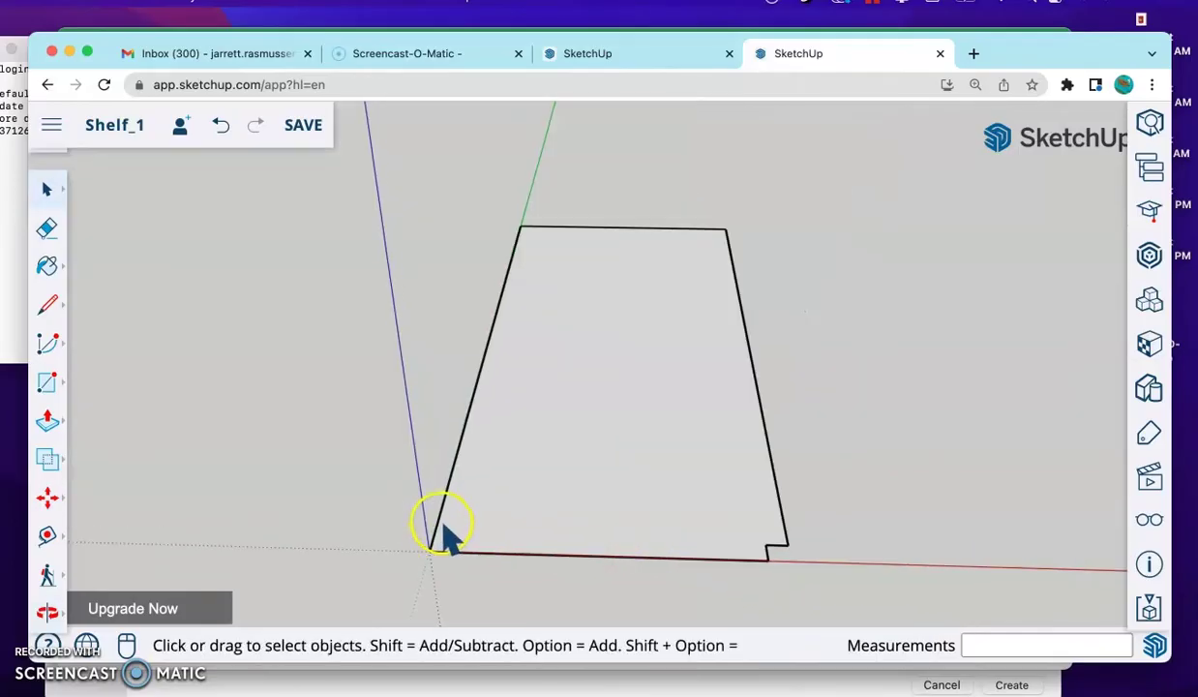
{"action": "left_click", "coordinate": [60, 385]}
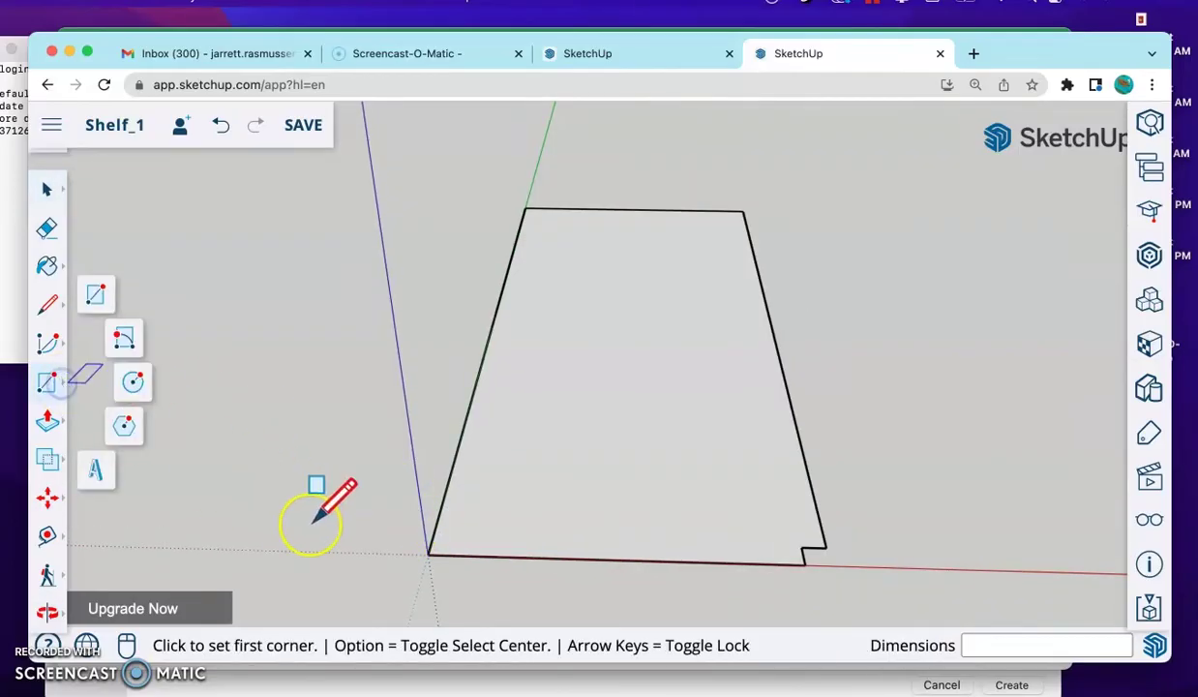
{"action": "left_click", "coordinate": [426, 554]}
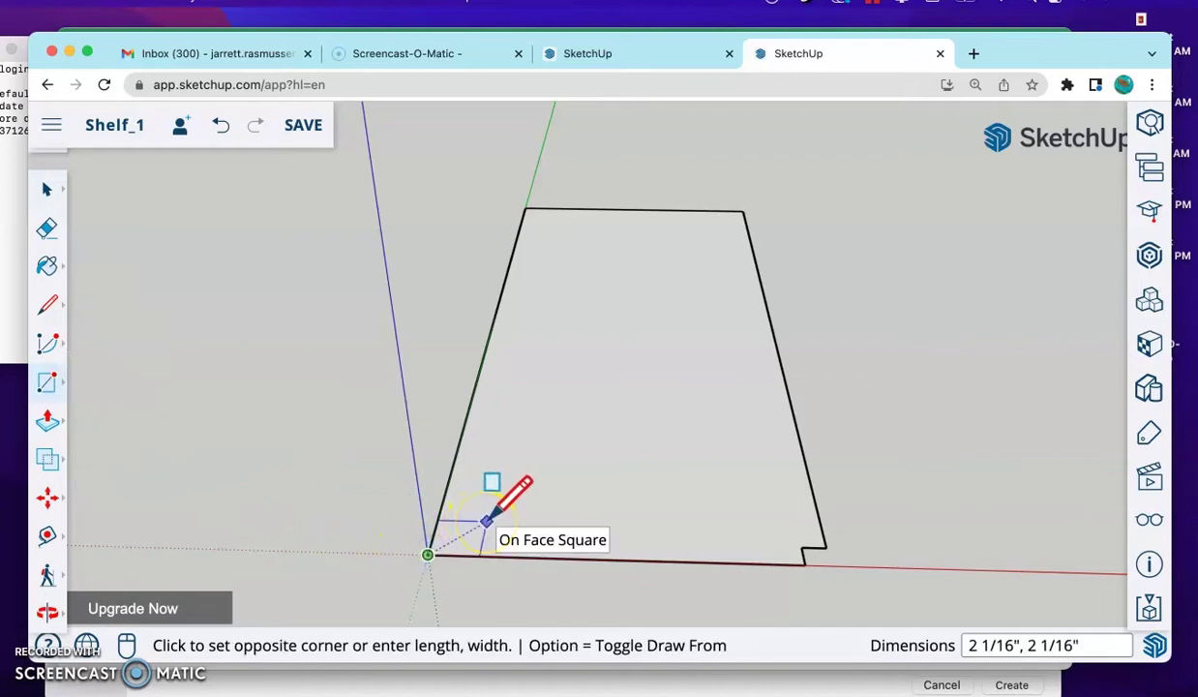
{"action": "key", "text": "Return"}
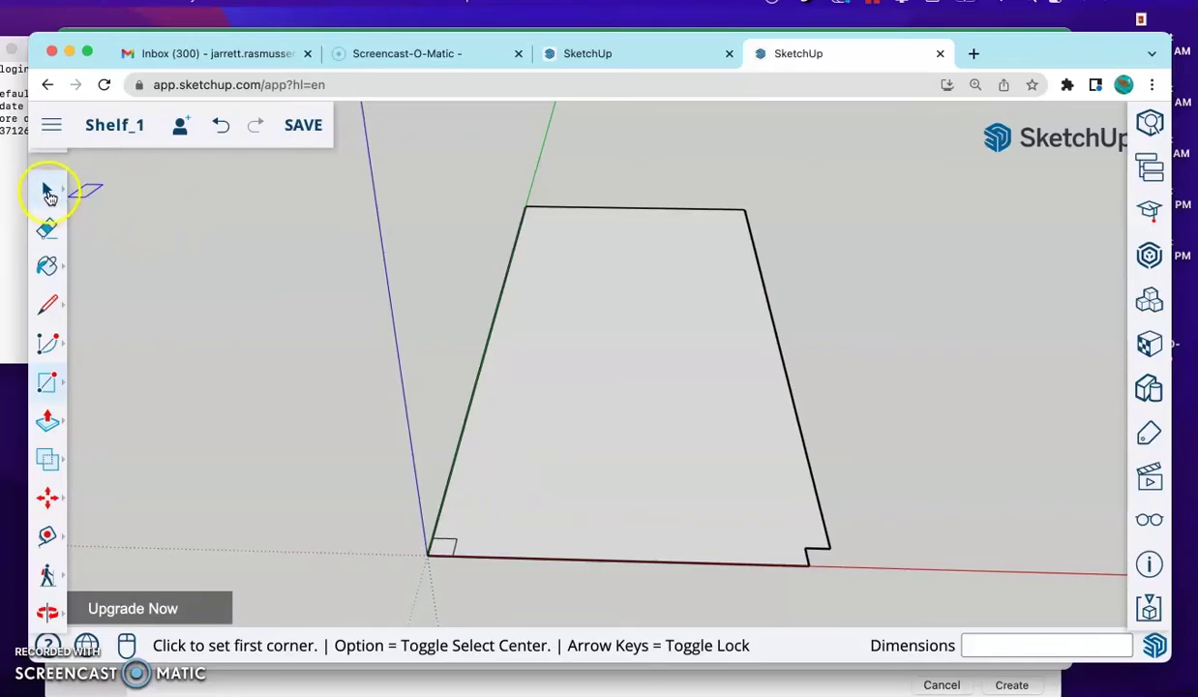
Step: Delete the face and two outer edges of the small square at the origin to notch that corner
{"action": "left_click", "coordinate": [48, 191]}
{"action": "scroll", "coordinate": [438, 553], "scroll_direction": "up", "scroll_amount": 5}
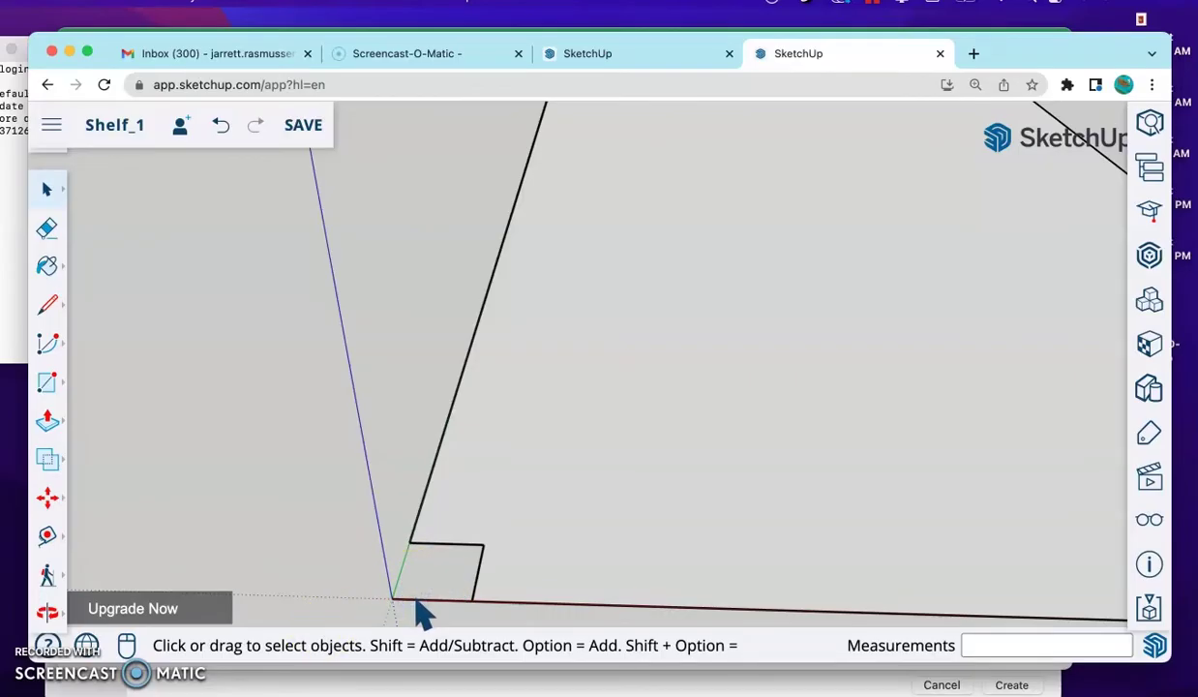
{"action": "scroll", "coordinate": [595, 189], "scroll_direction": "up", "scroll_amount": 5}
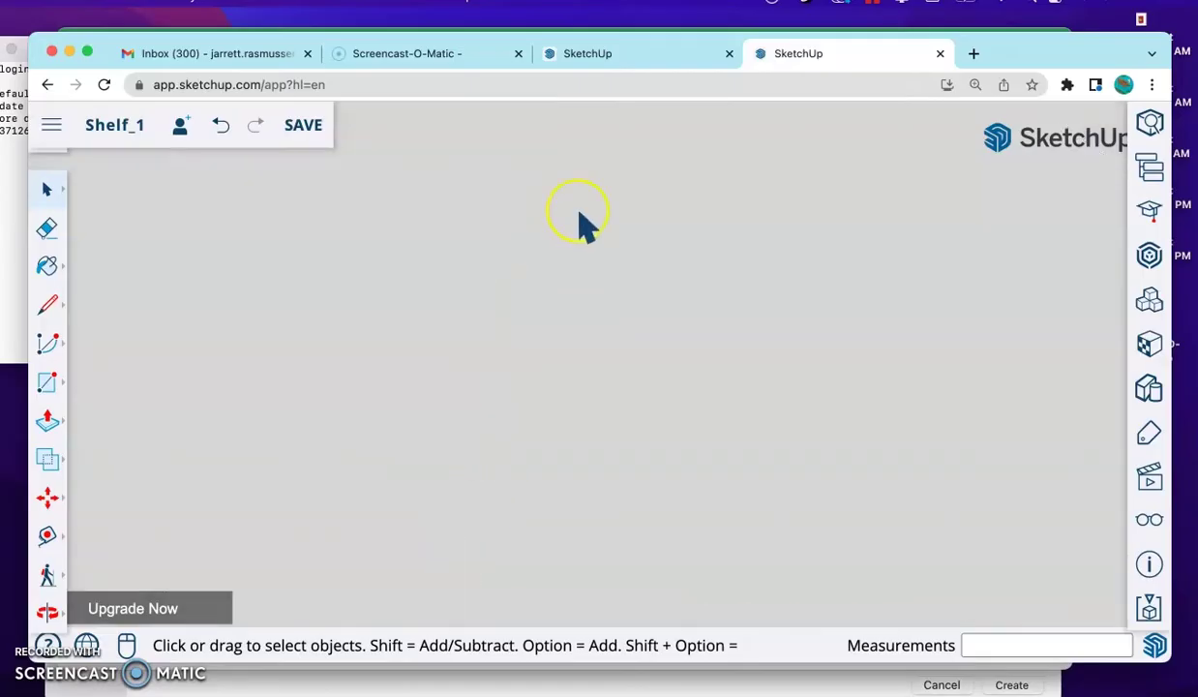
{"action": "scroll", "coordinate": [597, 215], "scroll_direction": "down", "scroll_amount": 5}
{"action": "scroll", "coordinate": [629, 131], "scroll_direction": "down", "scroll_amount": 4}
{"action": "scroll", "coordinate": [674, 131], "scroll_direction": "up", "scroll_amount": 7}
{"action": "scroll", "coordinate": [669, 149], "scroll_direction": "down", "scroll_amount": 5}
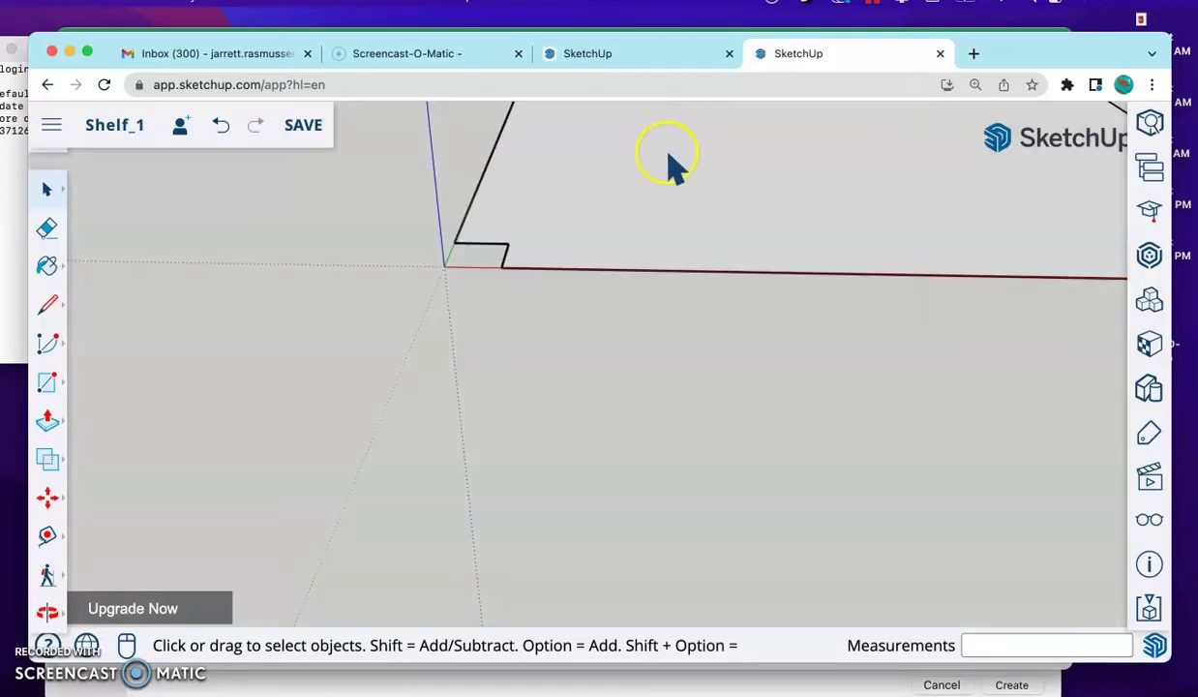
{"action": "left_click", "coordinate": [48, 611]}
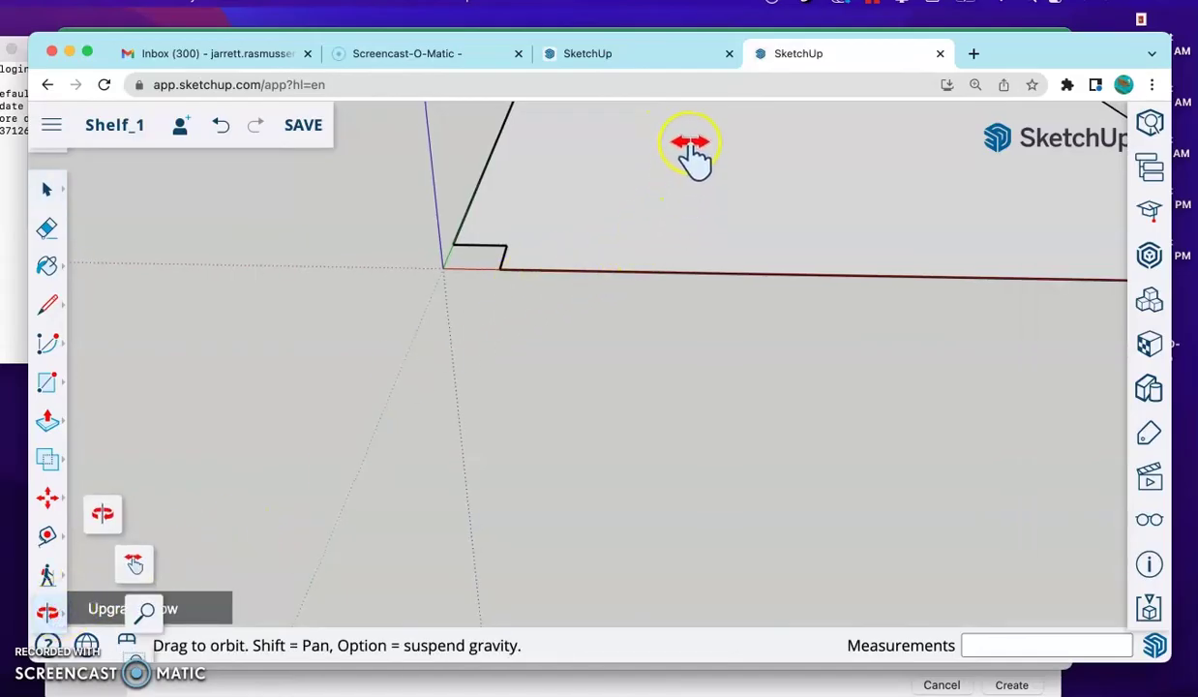
Step: Draw a 1 by 1 inch square inside the board at its far corner on the green axis
{"action": "left_click_drag", "start_coordinate": [689, 155], "coordinate": [687, 379], "text": "shift"}
{"action": "left_click_drag", "start_coordinate": [664, 517], "coordinate": [555, 358], "text": "shift"}
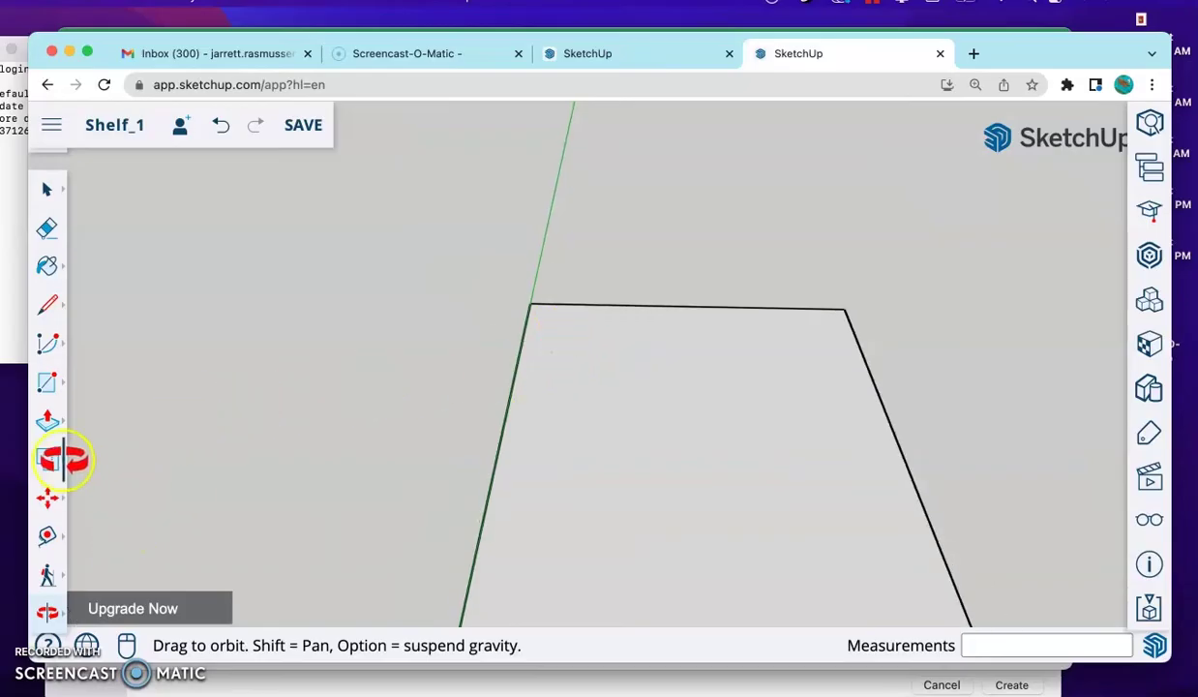
{"action": "left_click", "coordinate": [50, 390]}
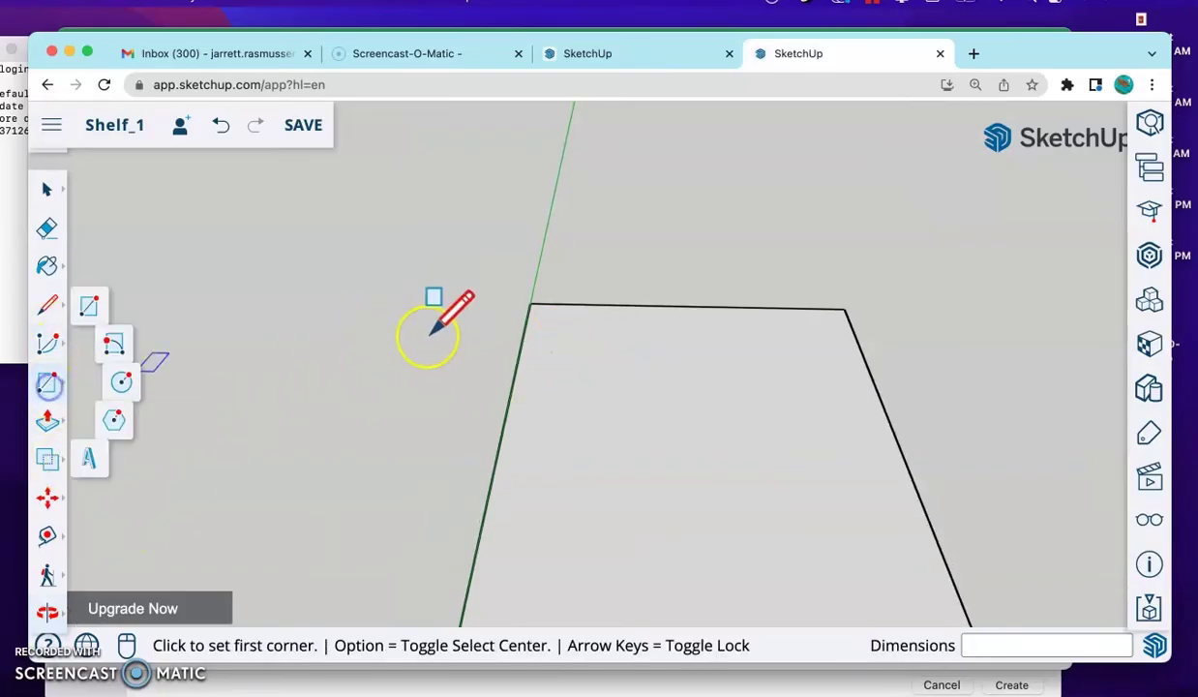
{"action": "left_click", "coordinate": [529, 307]}
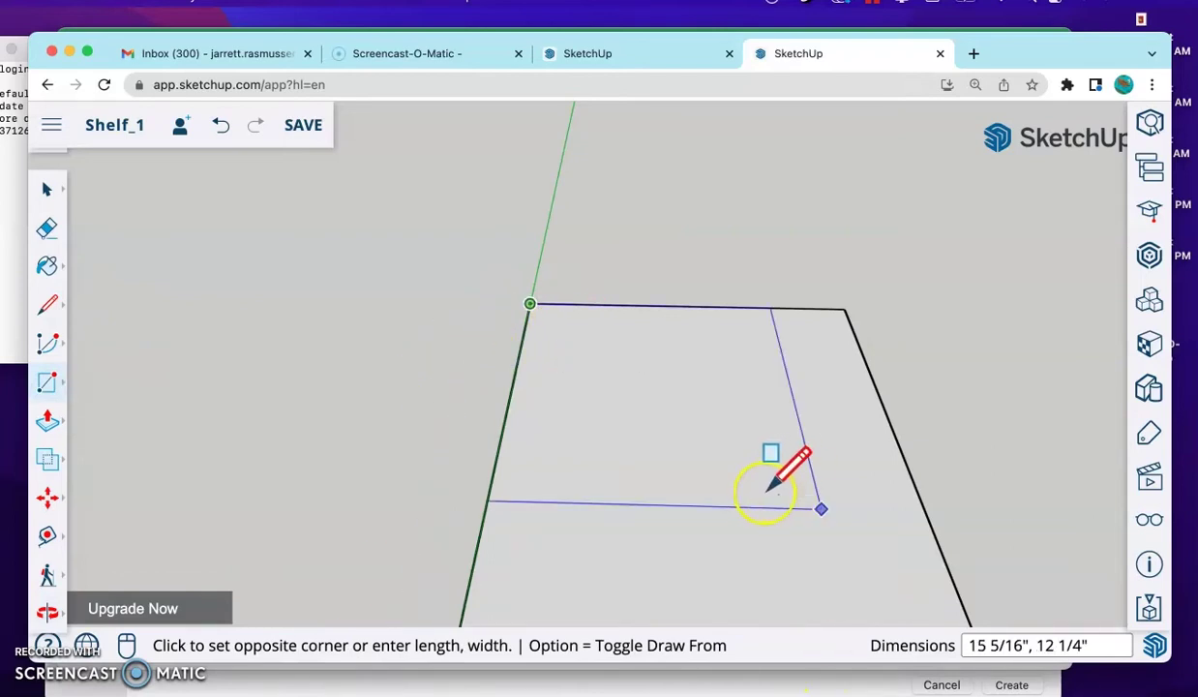
{"action": "key", "text": "Escape"}
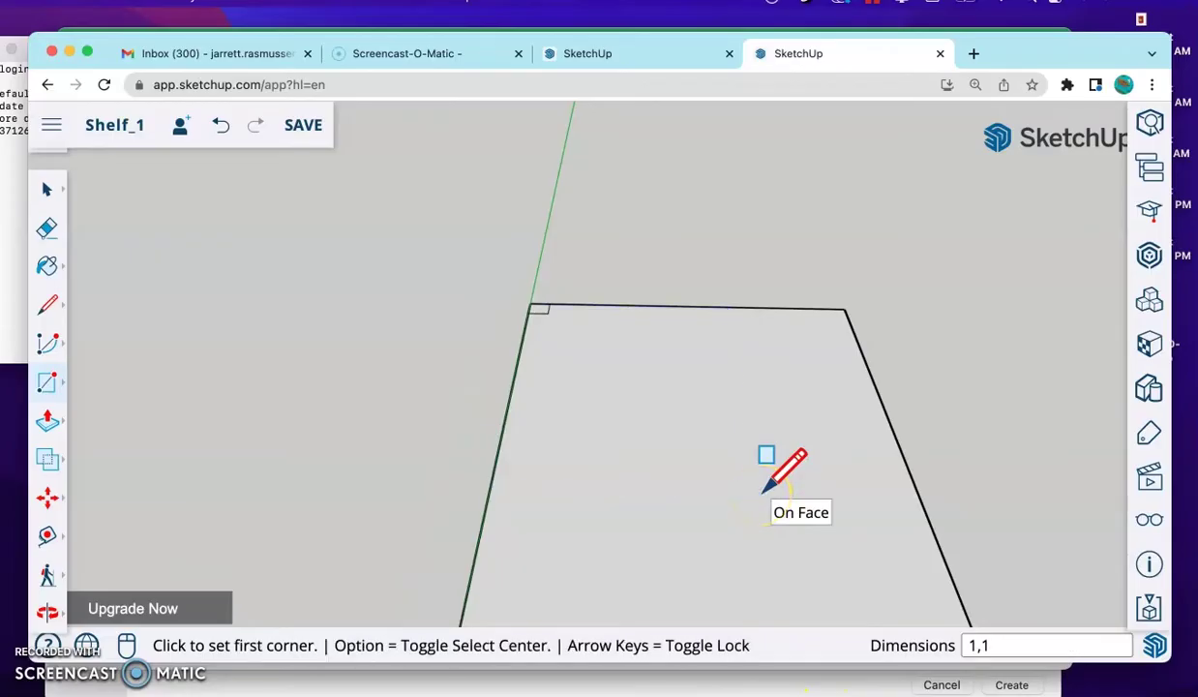
{"action": "scroll", "coordinate": [530, 376], "scroll_direction": "up", "scroll_amount": 2}
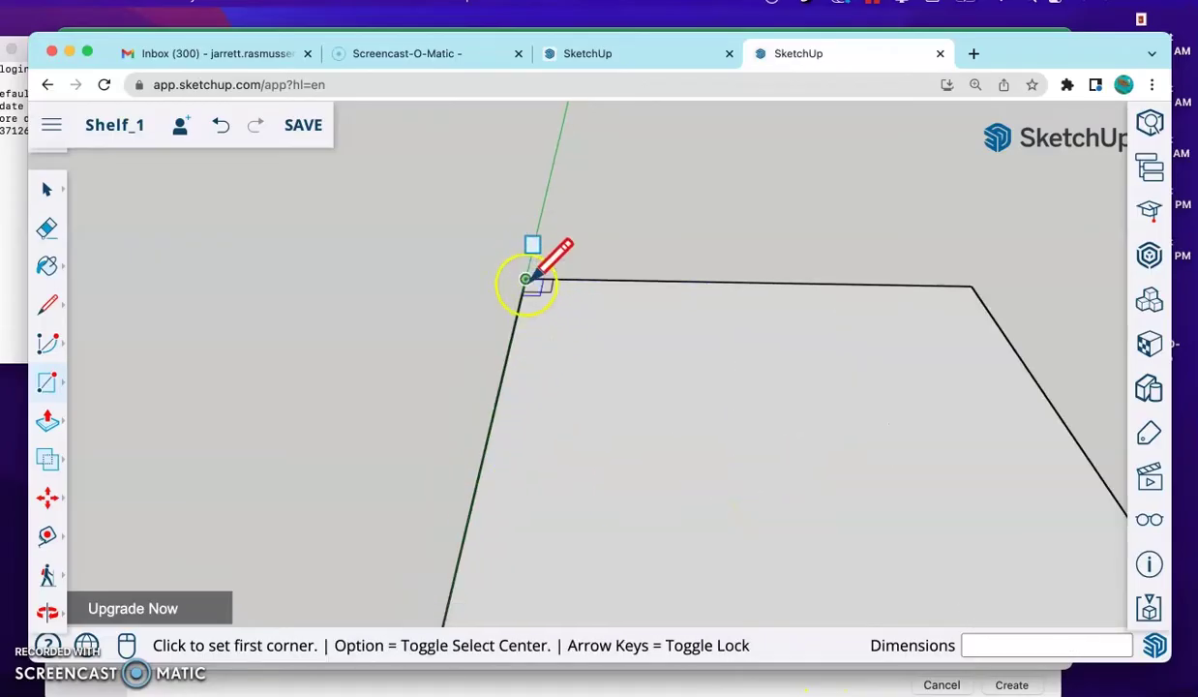
Step: Try another 1 by 1 inch square outward from the far corner on the green axis, and undo it
{"action": "left_click_drag", "start_coordinate": [452, 272], "coordinate": [321, 322]}
{"action": "type", "text": "1,1"}
{"action": "key", "text": "Return"}
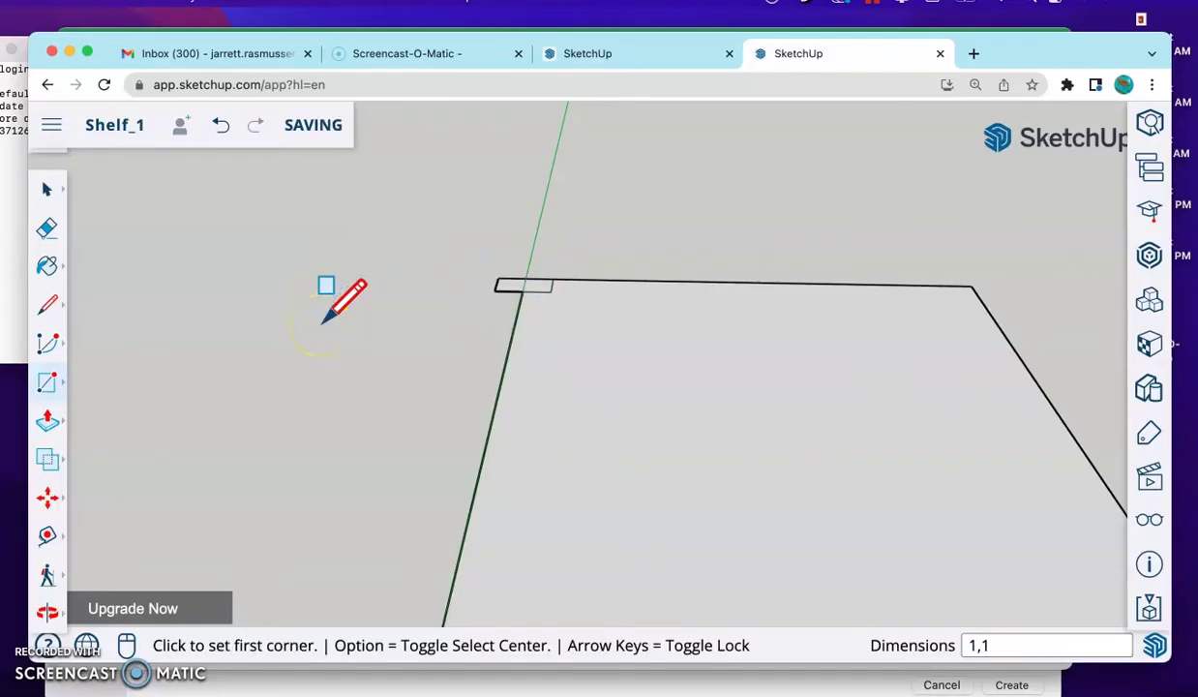
{"action": "scroll", "coordinate": [494, 268], "scroll_direction": "up", "scroll_amount": 2}
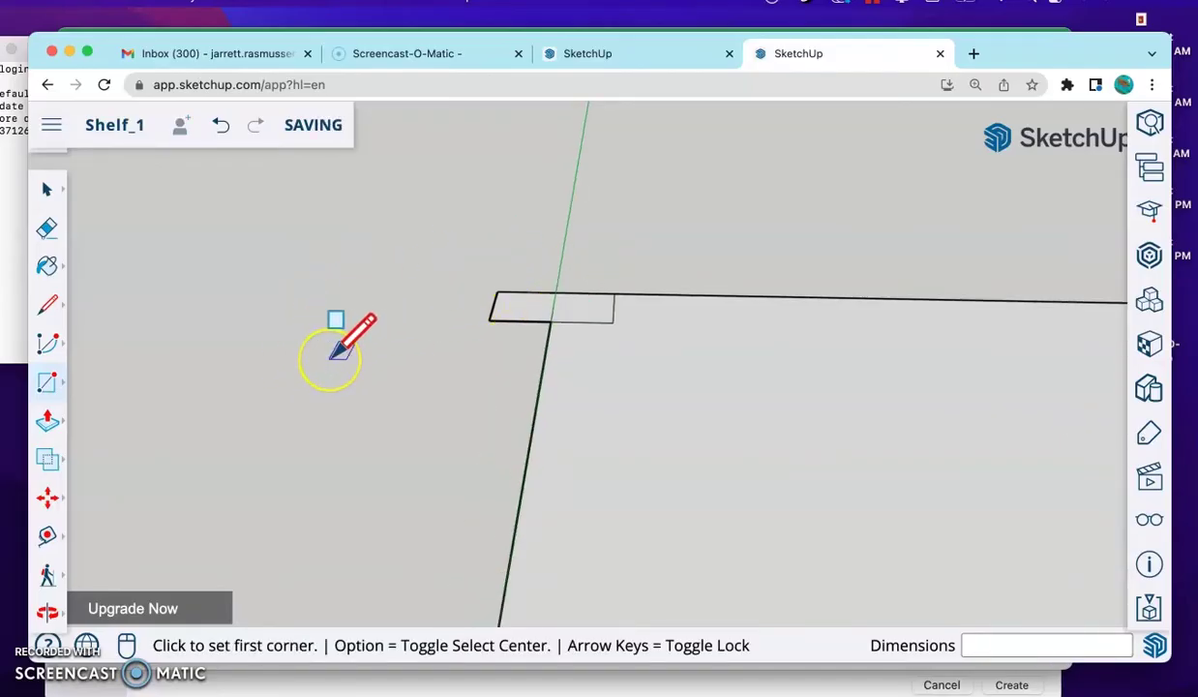
{"action": "key", "text": "super+z"}
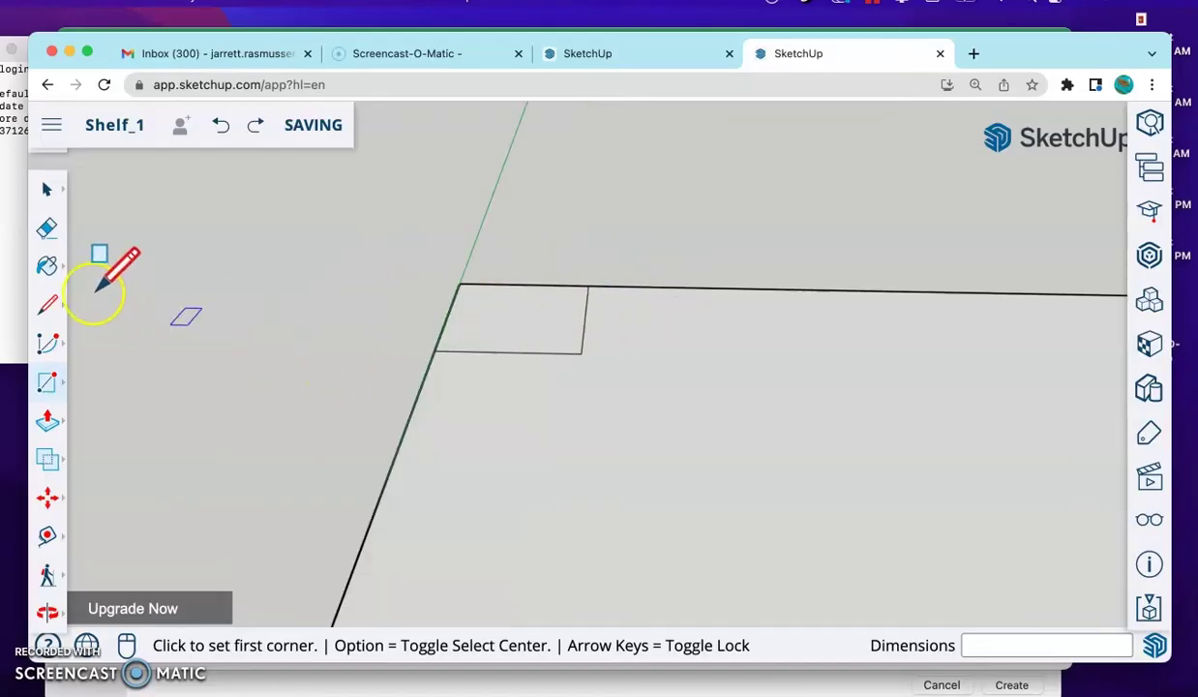
Step: Delete the small square's face and two outer edges to notch the far corner on the green axis
{"action": "left_click", "coordinate": [47, 190]}
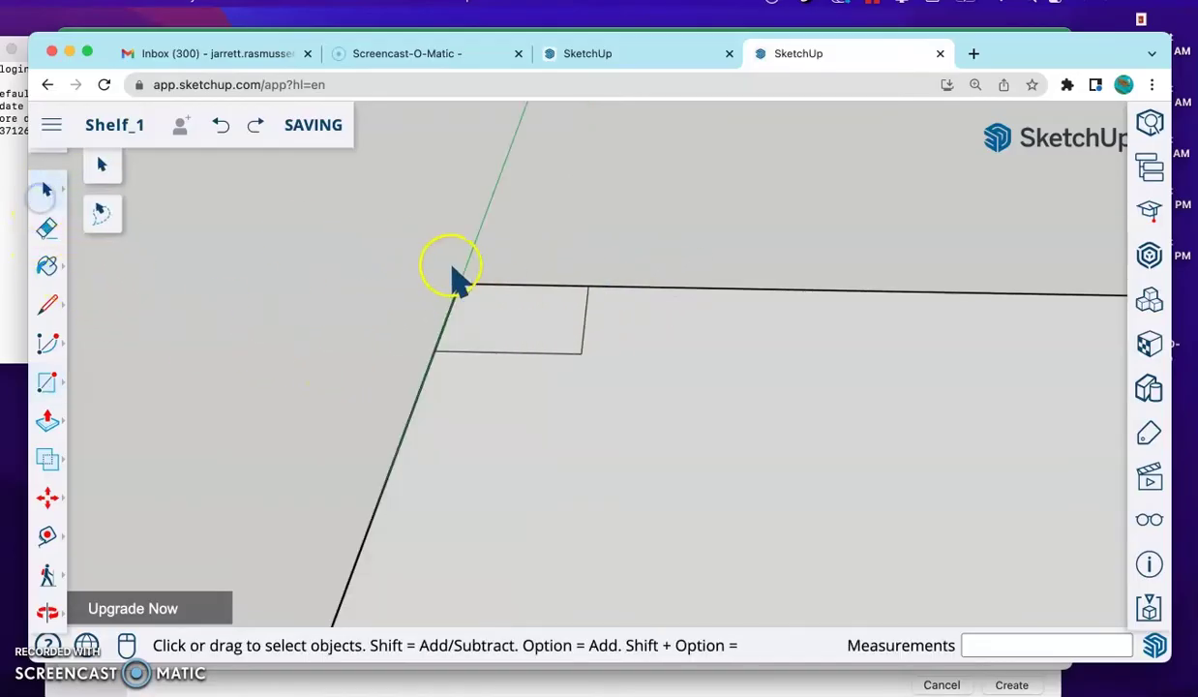
{"action": "left_click", "coordinate": [543, 322]}
{"action": "key", "text": "Delete"}
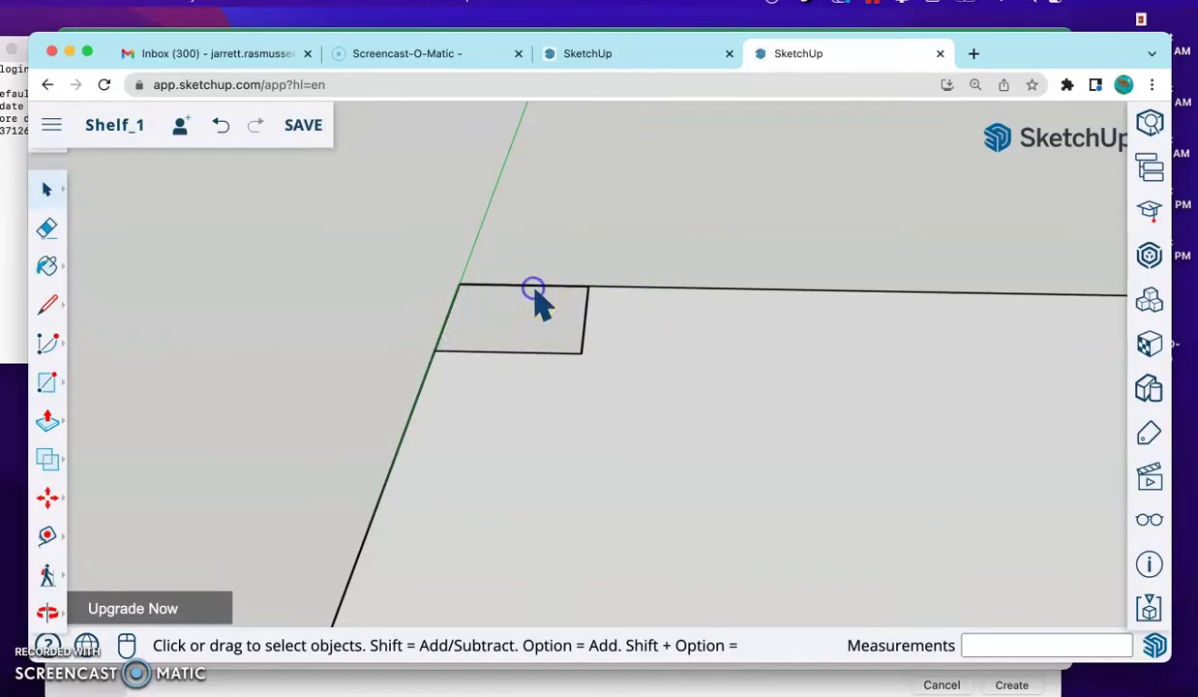
{"action": "key", "text": "Delete"}
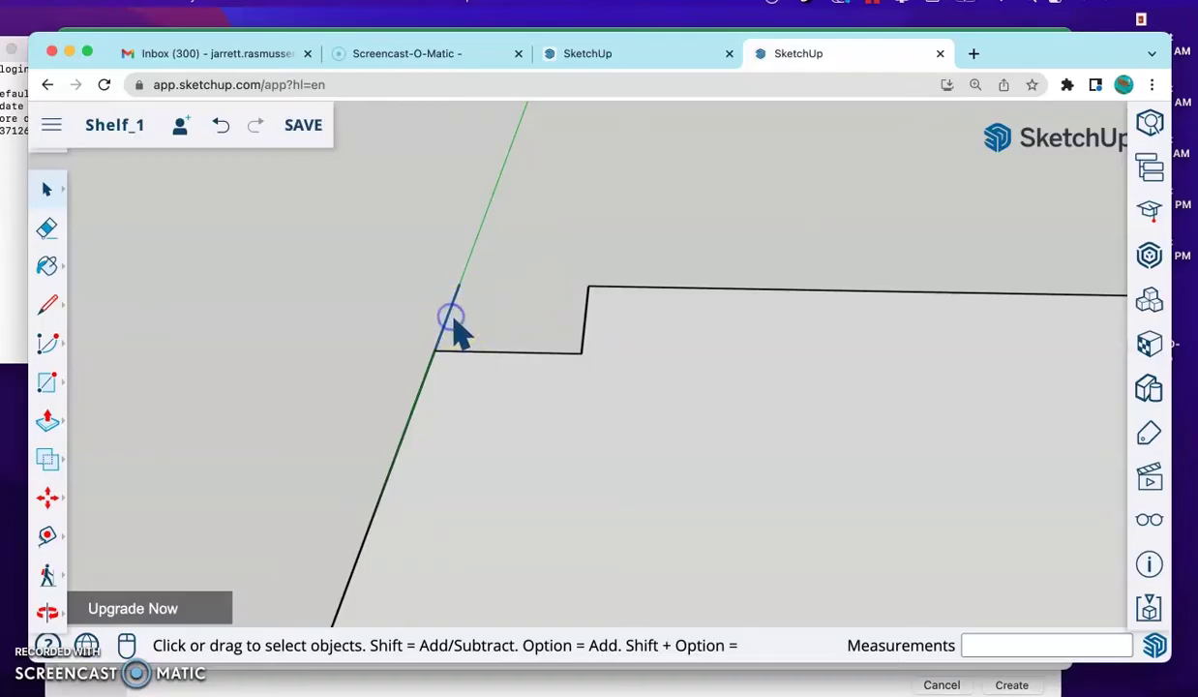
Step: Draw a 1 by 1 inch square inside the board at its remaining unnotched far corner
{"action": "middle_click_drag", "start_coordinate": [472, 327], "coordinate": [868, 401]}
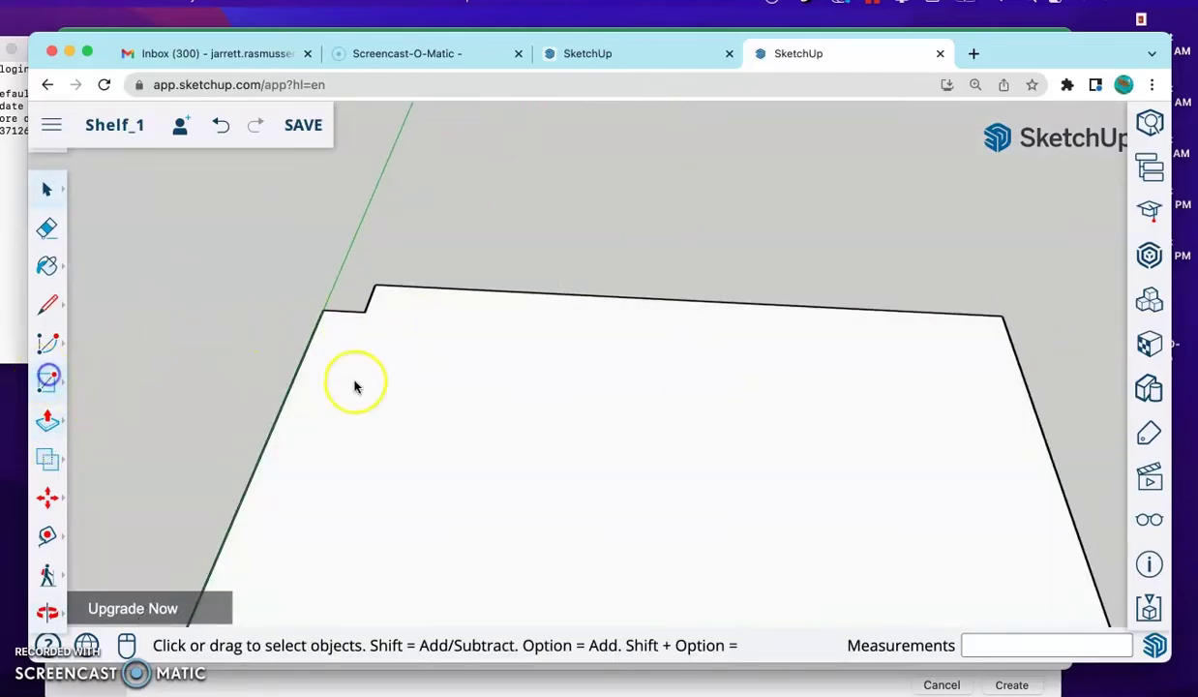
{"action": "key", "text": "r"}
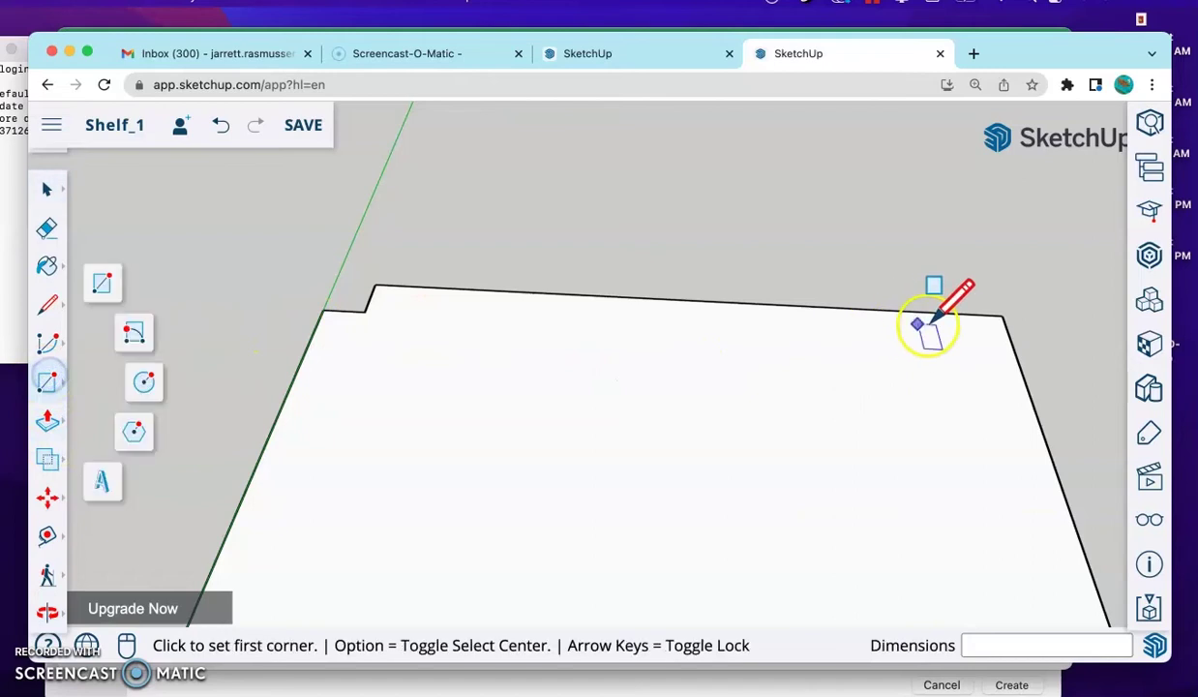
{"action": "left_click", "coordinate": [1003, 315]}
{"action": "type", "text": "1,1"}
{"action": "key", "text": "Return"}
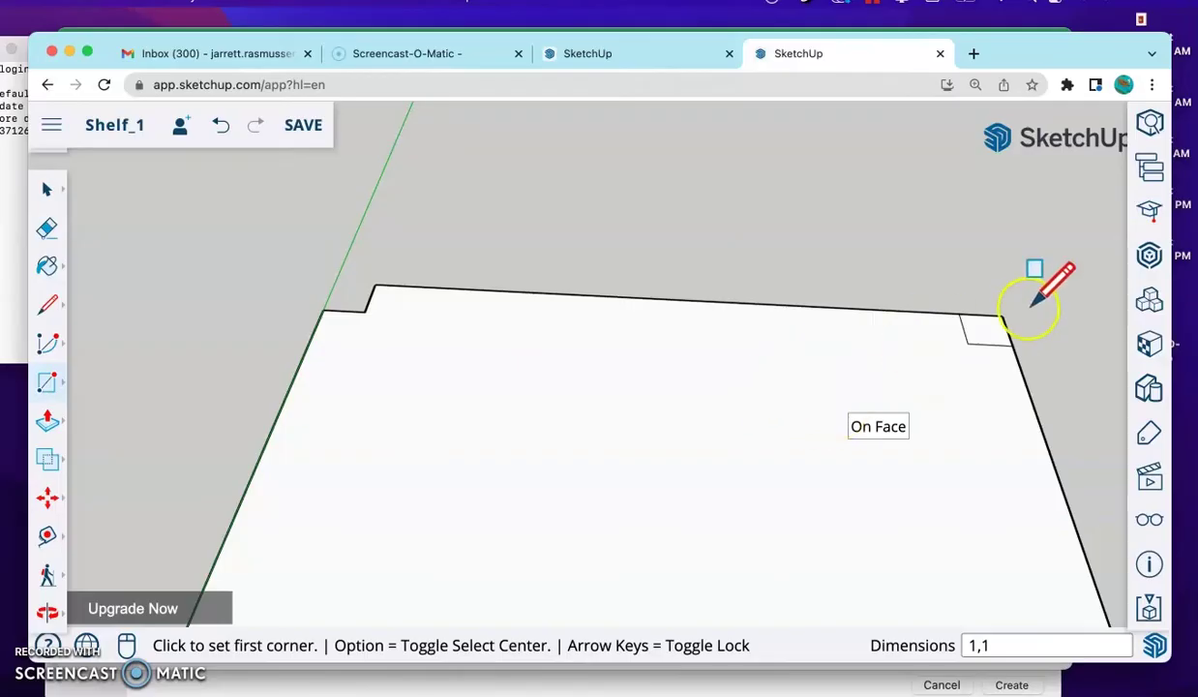
Step: Delete the face and two outer edges of the last small square to cut the fourth corner notch
{"action": "left_click", "coordinate": [55, 201]}
{"action": "scroll", "coordinate": [777, 291], "scroll_direction": "up", "scroll_amount": 1}
{"action": "left_click", "coordinate": [1011, 339]}
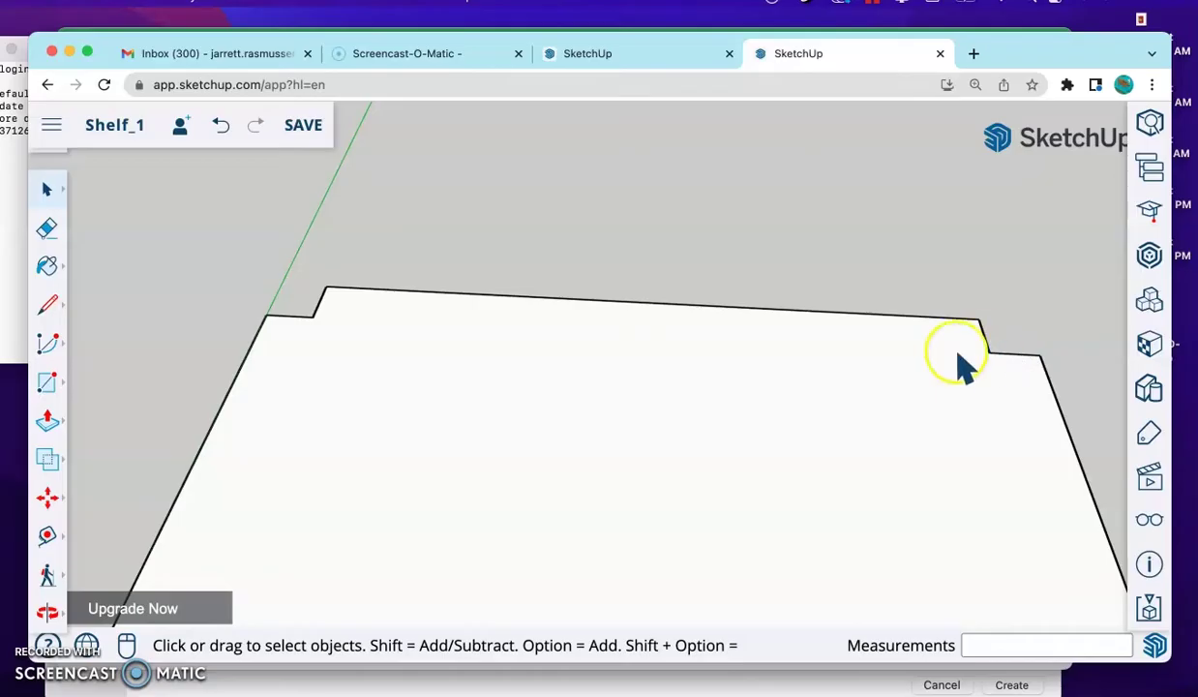
Step: Push/Pull the notched bottom board's face upward by 3/4 inch to give it thickness
{"action": "scroll", "coordinate": [936, 371], "scroll_direction": "down", "scroll_amount": 10}
{"action": "scroll", "coordinate": [1024, 524], "scroll_direction": "up", "scroll_amount": 3}
{"action": "middle_click_drag", "start_coordinate": [962, 483], "coordinate": [758, 191]}
{"action": "left_click_drag", "start_coordinate": [758, 191], "coordinate": [831, 193]}
{"action": "left_click_drag", "start_coordinate": [906, 342], "coordinate": [857, 360]}
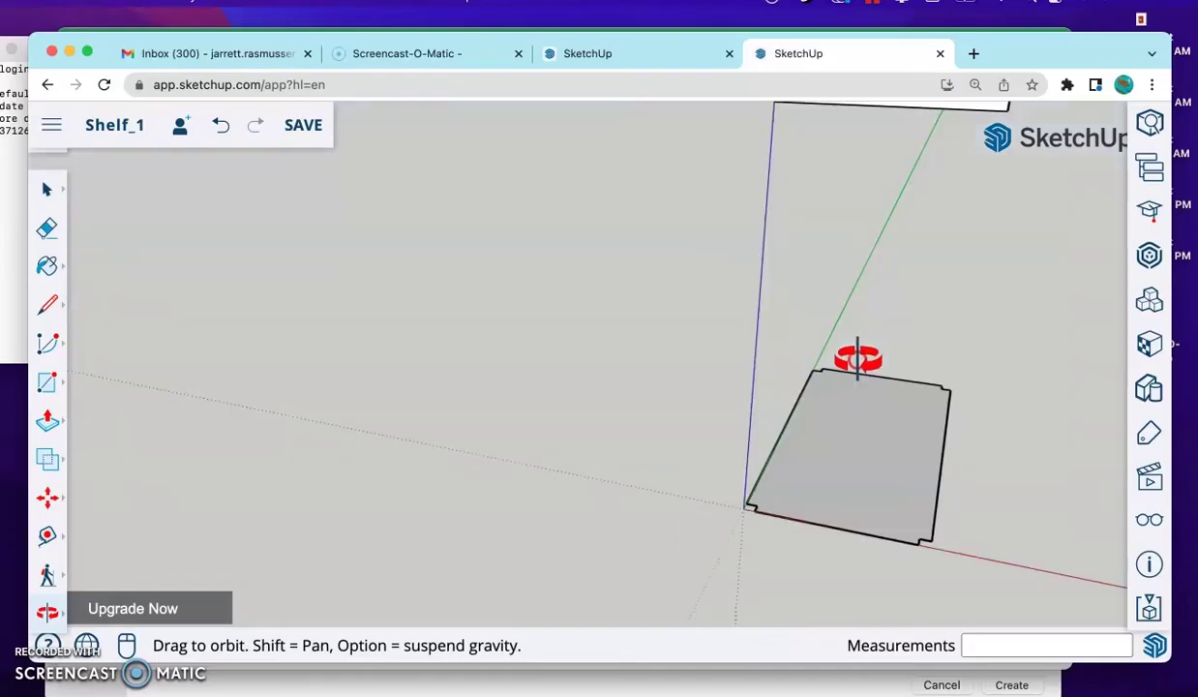
{"action": "key", "text": "space"}
{"action": "scroll", "coordinate": [966, 504], "scroll_direction": "up", "scroll_amount": 2}
{"action": "middle_click_drag", "start_coordinate": [977, 474], "coordinate": [932, 483]}
{"action": "scroll", "coordinate": [926, 472], "scroll_direction": "up", "scroll_amount": 1}
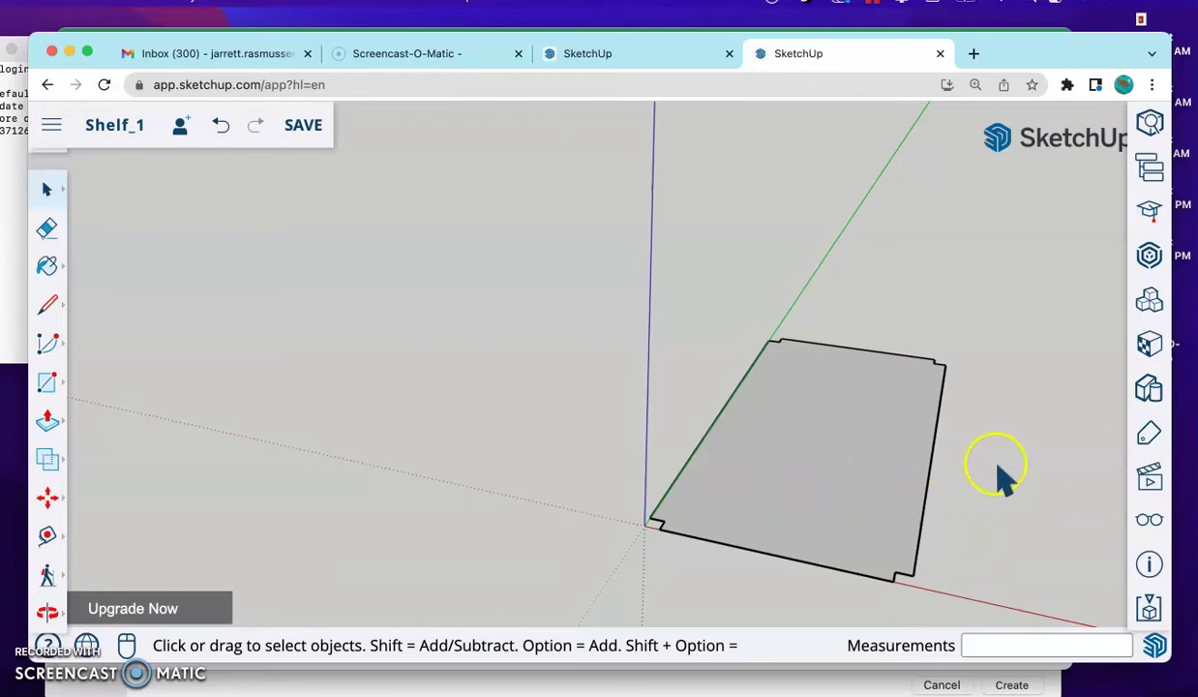
{"action": "left_click", "coordinate": [49, 421]}
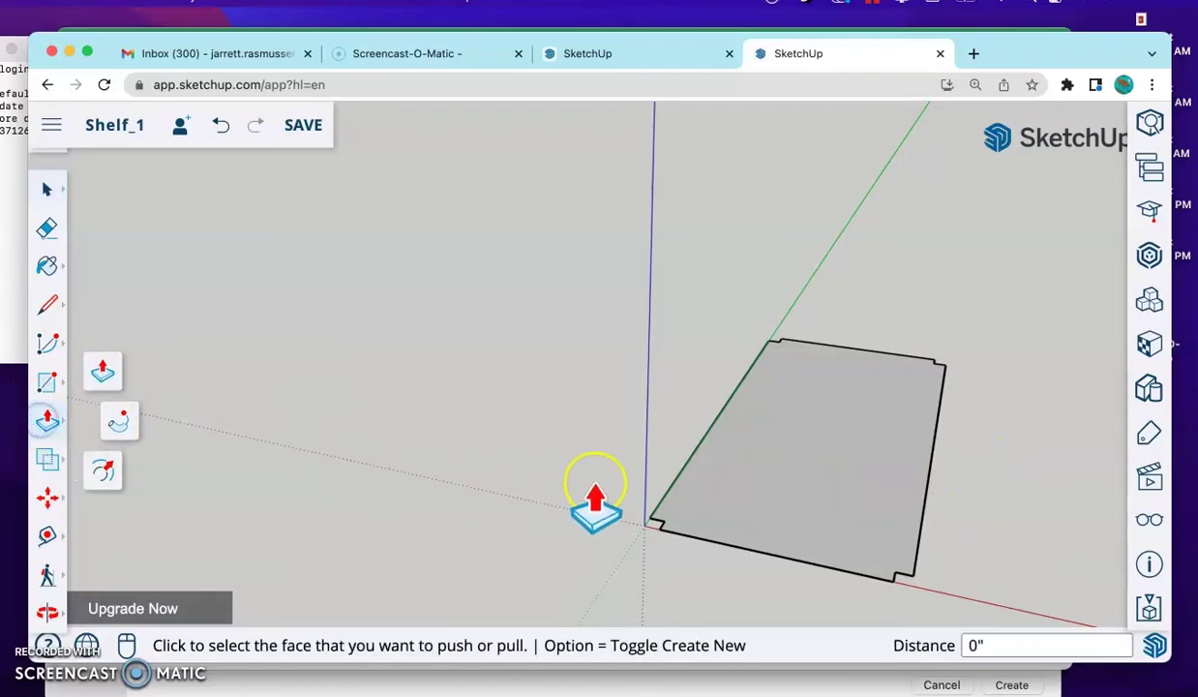
{"action": "left_click", "coordinate": [714, 484]}
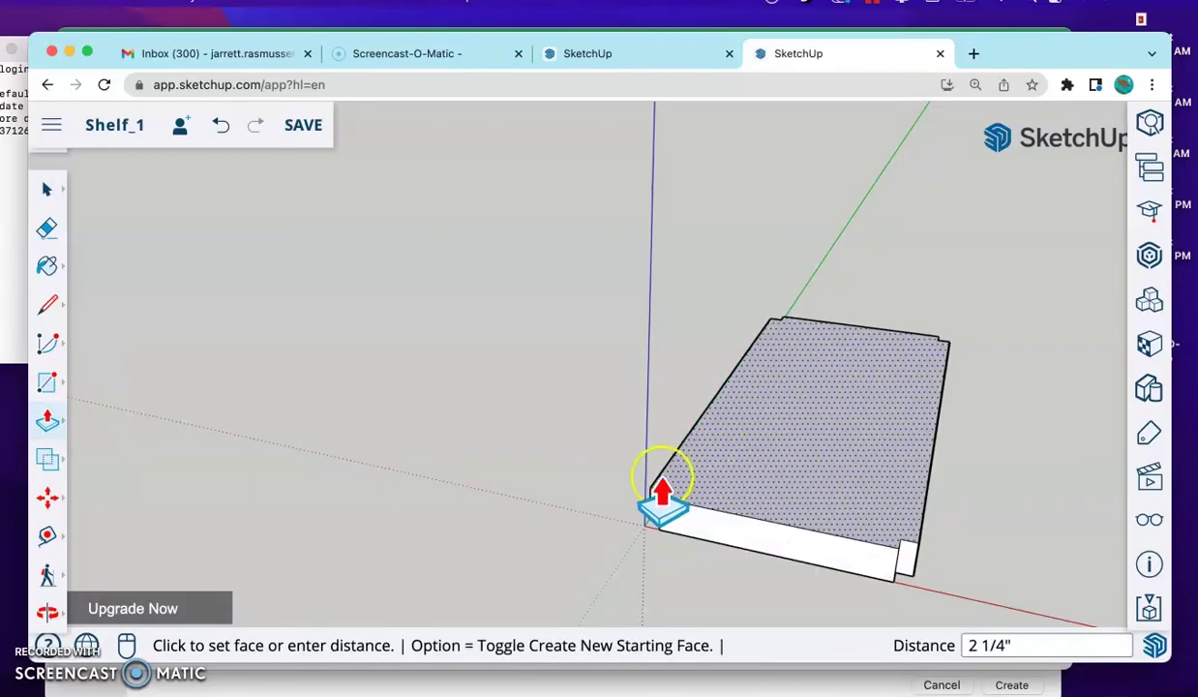
{"action": "left_click_drag", "start_coordinate": [659, 483], "coordinate": [678, 472]}
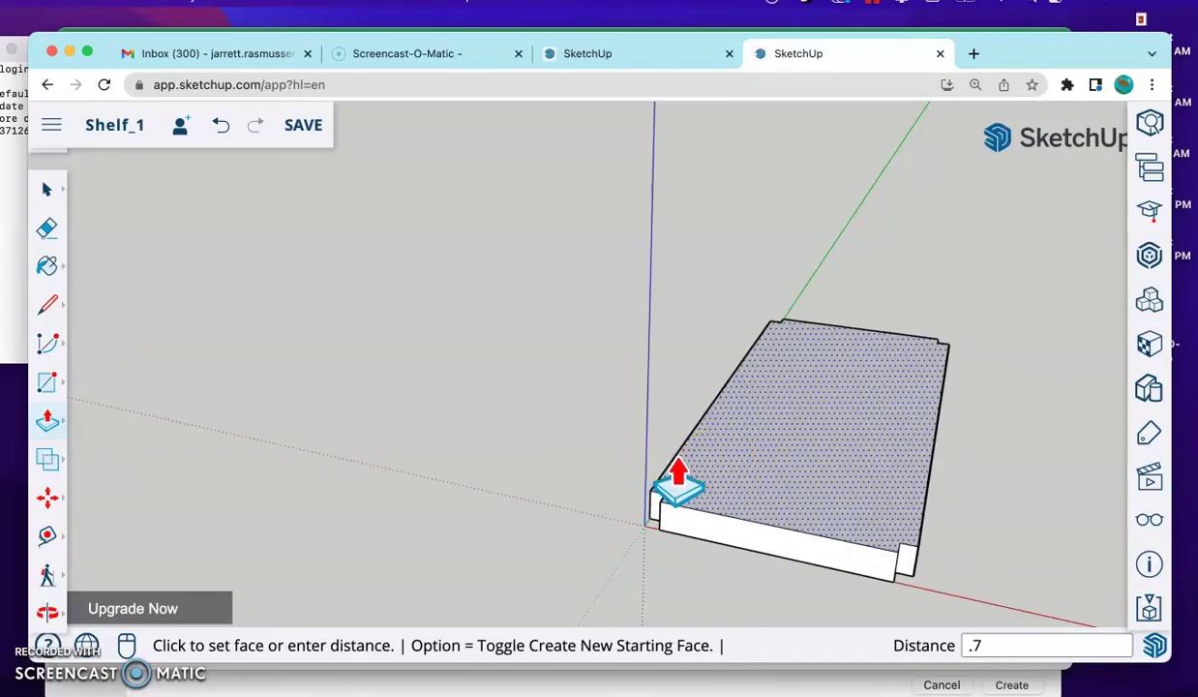
{"action": "key", "text": "Return"}
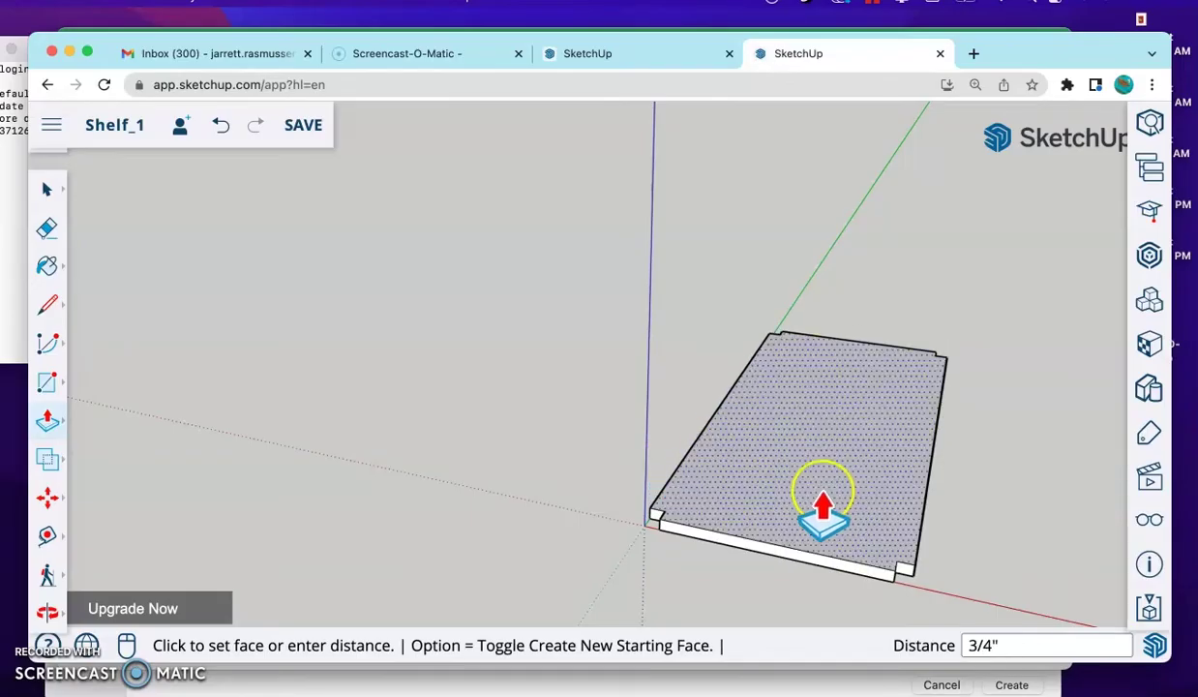
Step: Select the whole notched board and make it a component, keeping the default name and settings
{"action": "scroll", "coordinate": [909, 527], "scroll_direction": "down", "scroll_amount": 2}
{"action": "scroll", "coordinate": [909, 523], "scroll_direction": "up", "scroll_amount": 2}
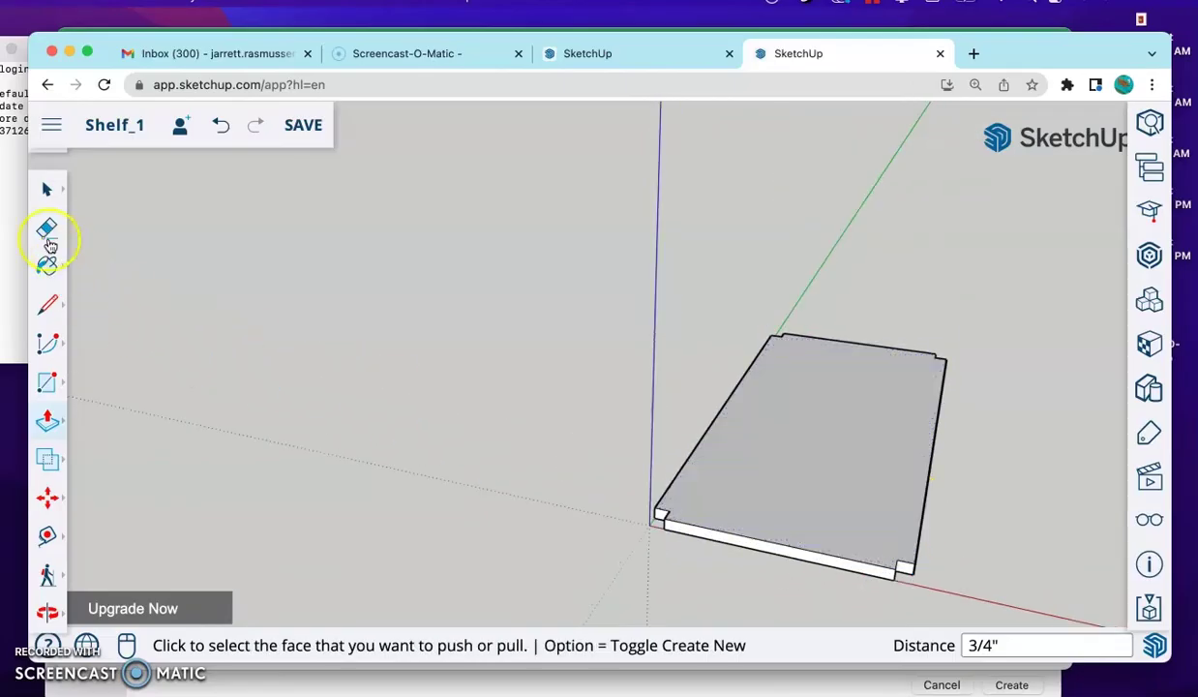
{"action": "left_click", "coordinate": [45, 196]}
{"action": "middle_click_drag", "start_coordinate": [863, 427], "coordinate": [901, 532]}
{"action": "left_click", "coordinate": [869, 452]}
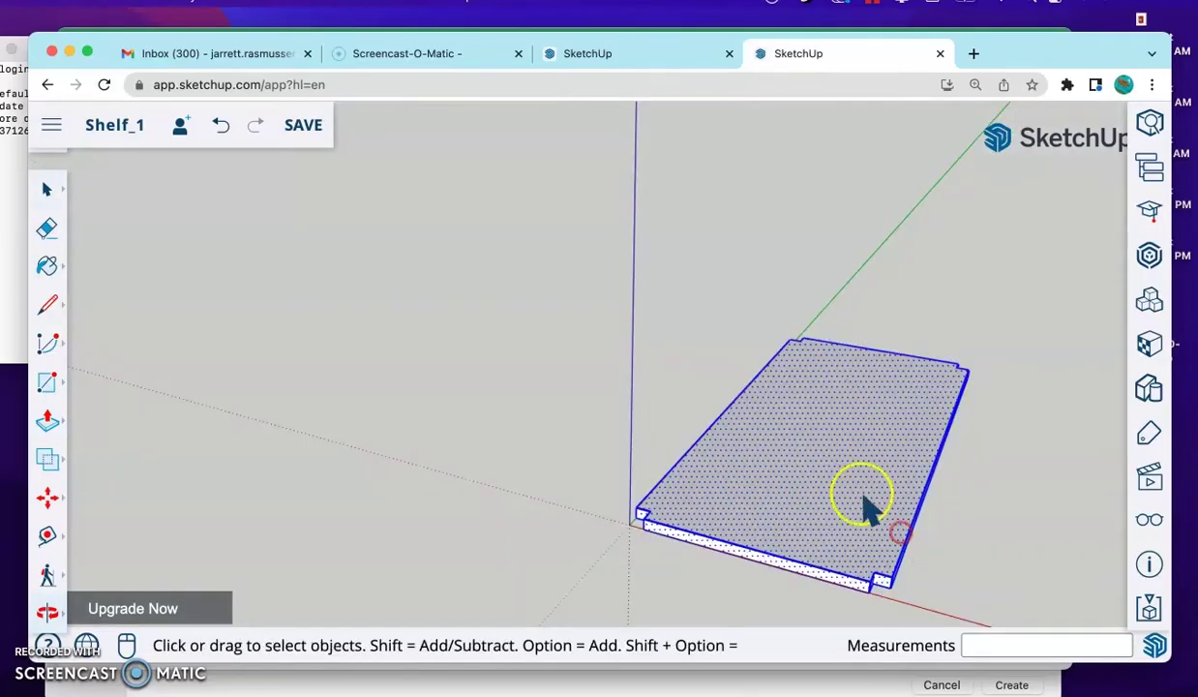
{"action": "right_click", "coordinate": [828, 468]}
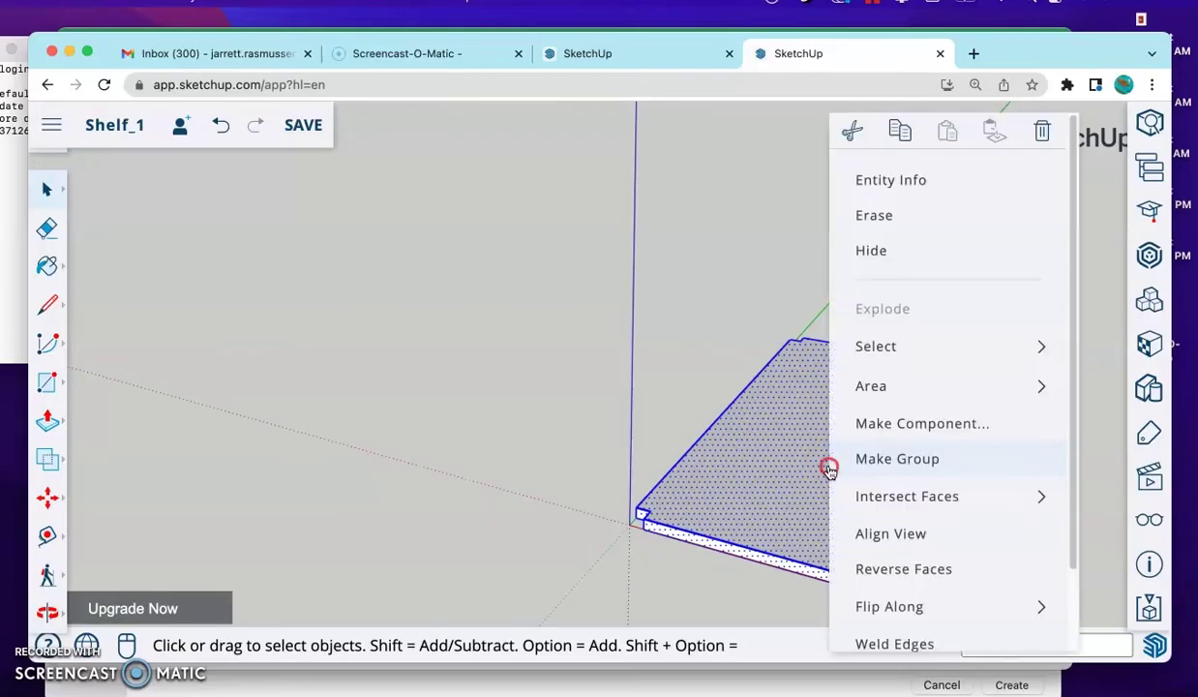
{"action": "left_click", "coordinate": [859, 426]}
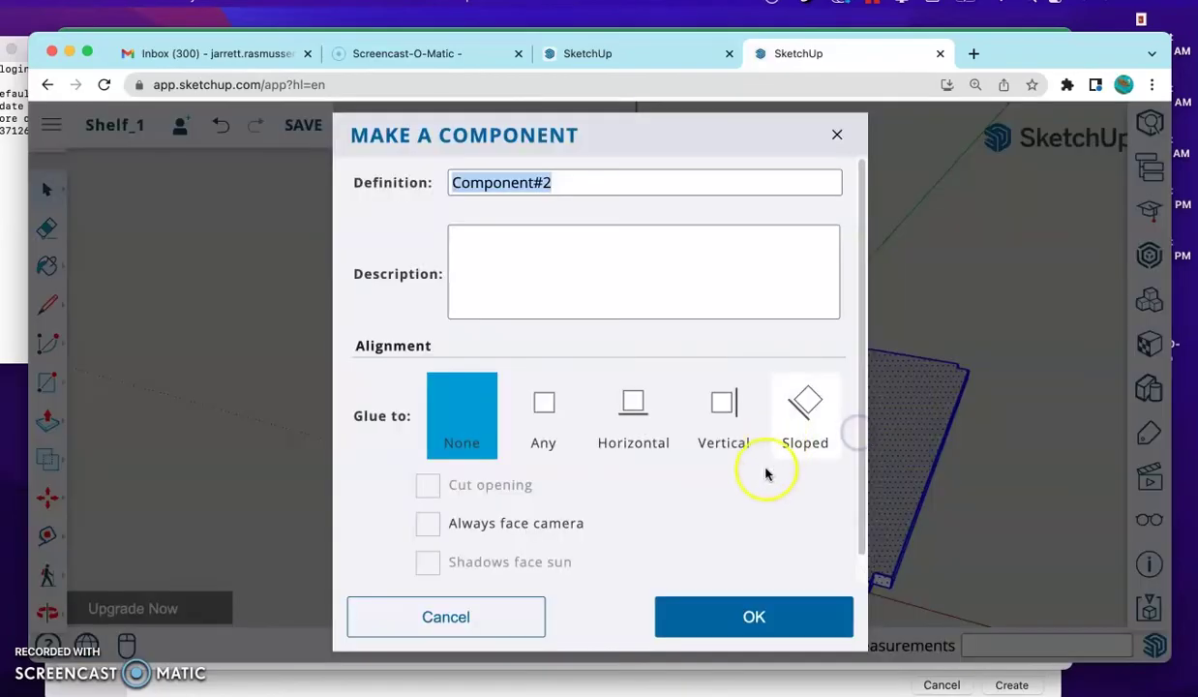
{"action": "left_click", "coordinate": [770, 610]}
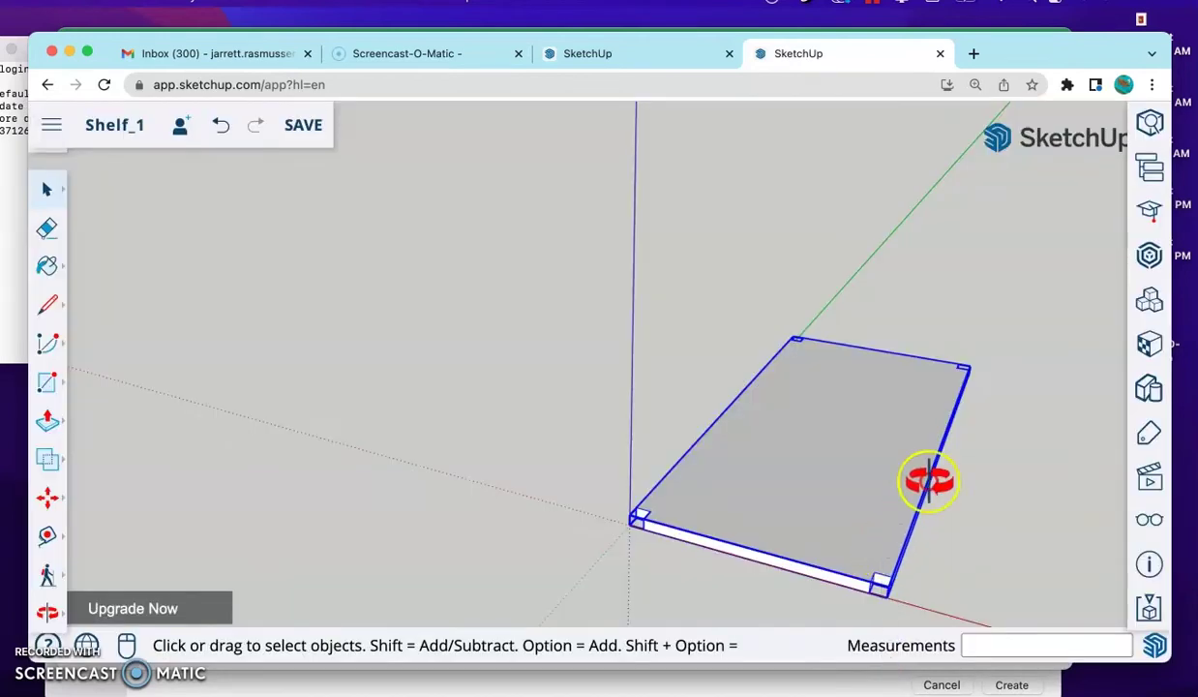
Step: Move the notched board component 5 inches up along the blue axis from its corner at the origin
{"action": "mouse_move", "coordinate": [925, 480]}
{"action": "middle_mouse_down"}
{"action": "mouse_move", "coordinate": [960, 433]}
{"action": "mouse_move", "coordinate": [929, 479]}
{"action": "middle_mouse_up"}
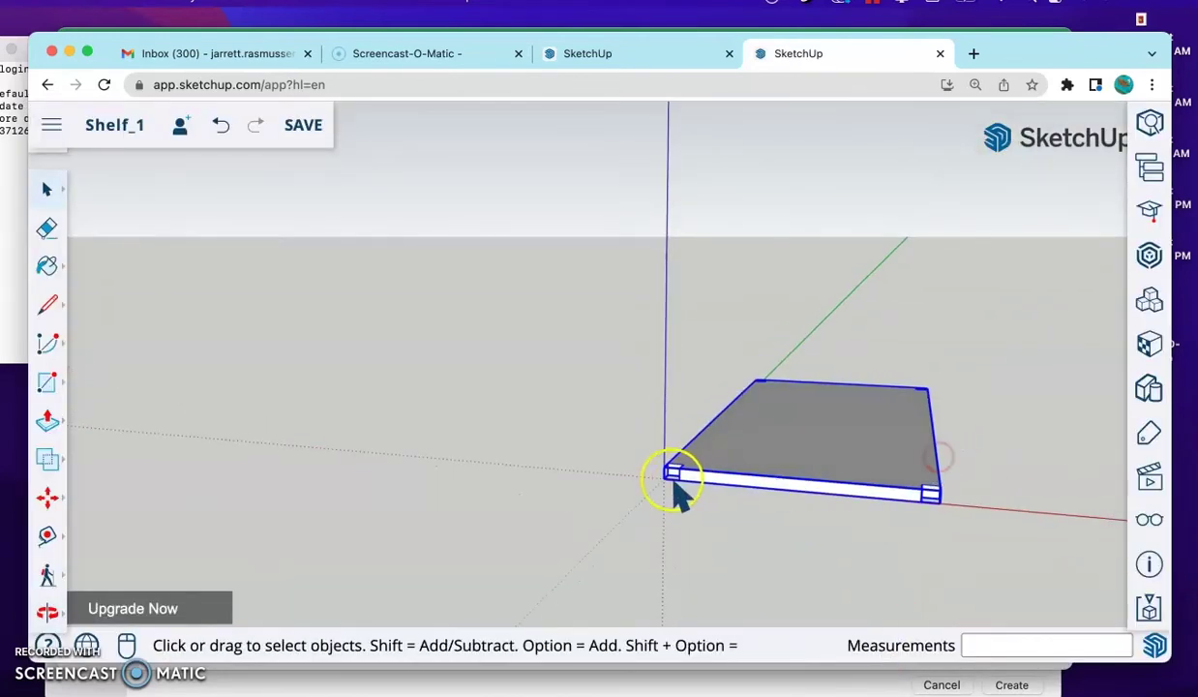
{"action": "left_click", "coordinate": [47, 498]}
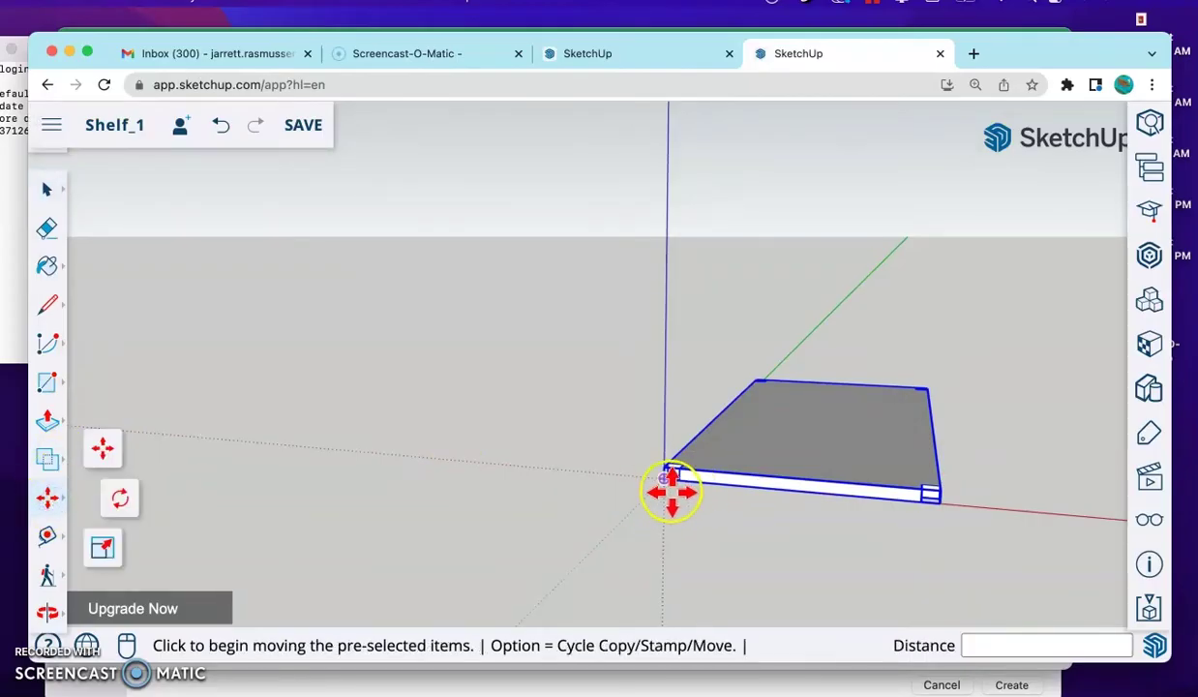
{"action": "scroll", "coordinate": [667, 488], "scroll_direction": "up", "scroll_amount": 2}
{"action": "left_click", "coordinate": [666, 474]}
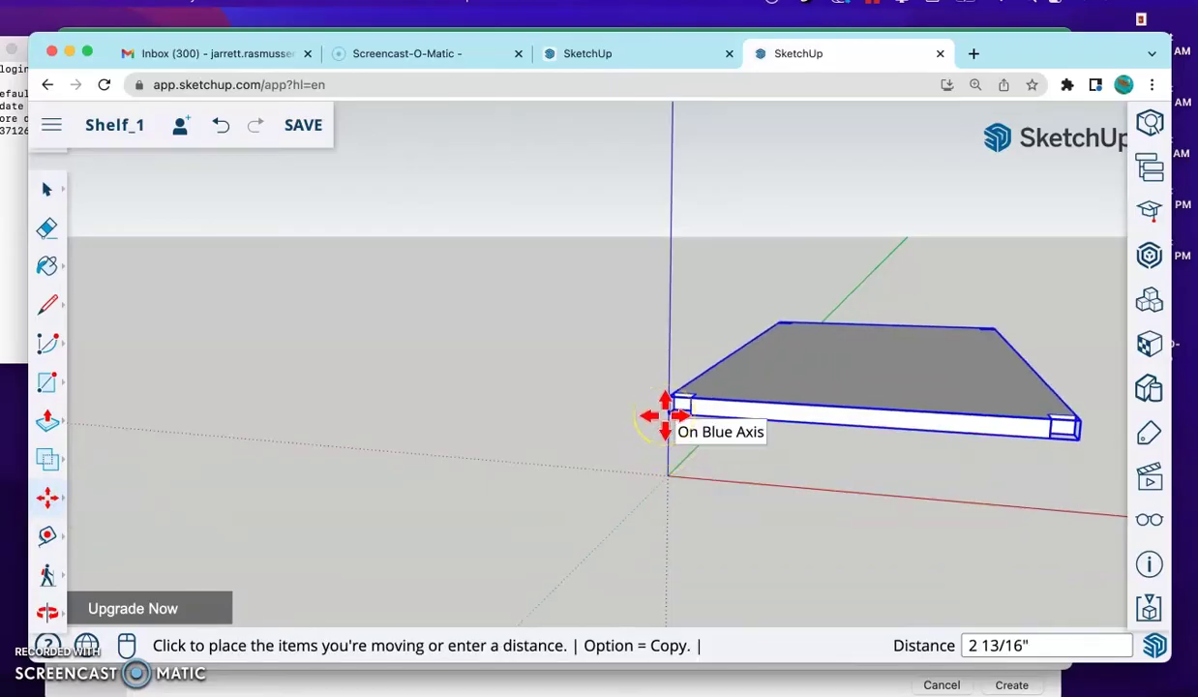
{"action": "key", "text": "Return"}
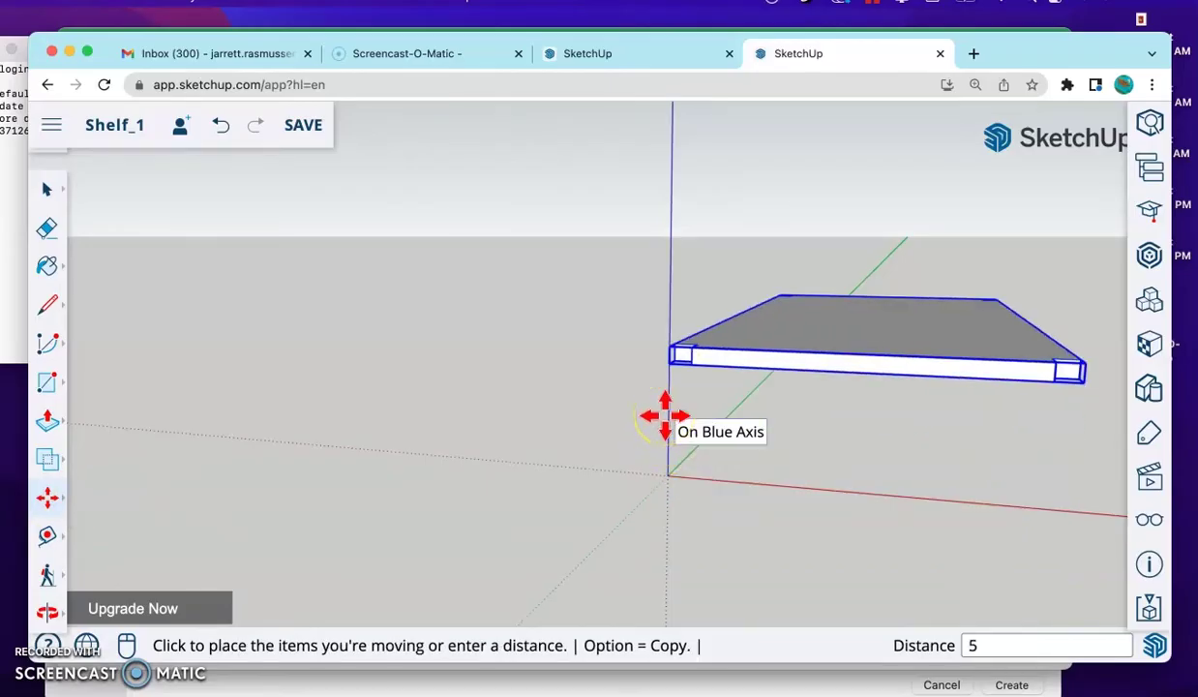
Step: Paste a copy of the notched board component on the ground with its front corner at the origin
{"action": "scroll", "coordinate": [978, 334], "scroll_direction": "down", "scroll_amount": 3}
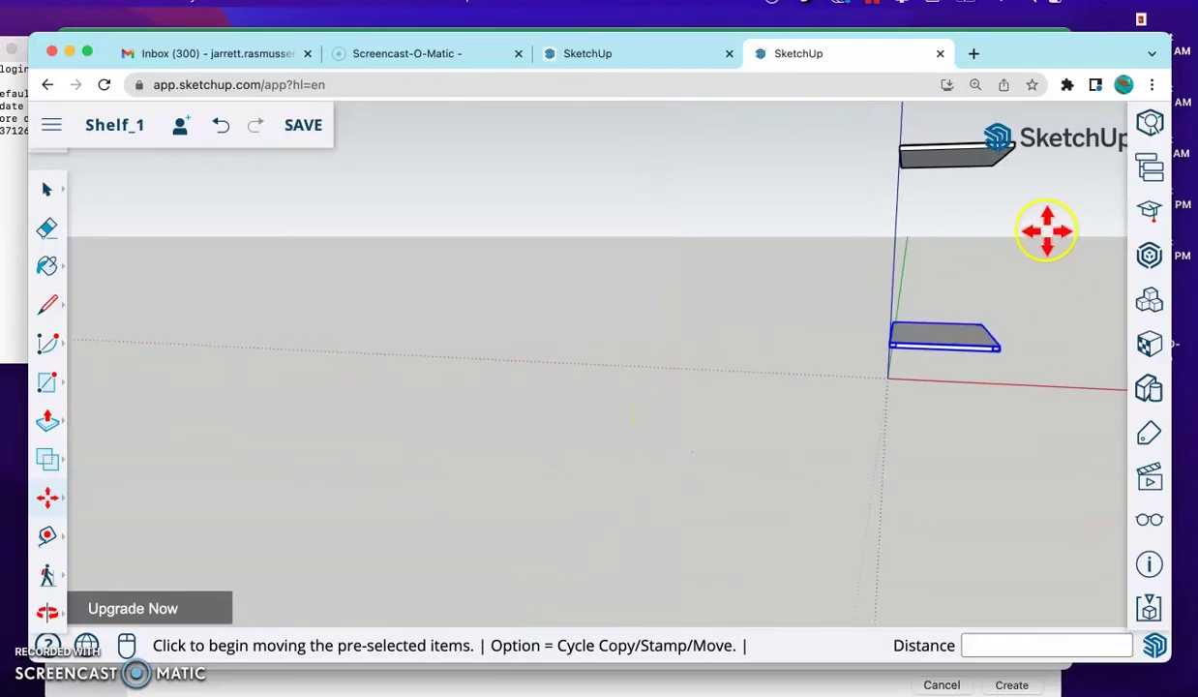
{"action": "scroll", "coordinate": [1043, 235], "scroll_direction": "up", "scroll_amount": 3}
{"action": "scroll", "coordinate": [1056, 267], "scroll_direction": "down", "scroll_amount": 1}
{"action": "scroll", "coordinate": [1002, 300], "scroll_direction": "up", "scroll_amount": 2}
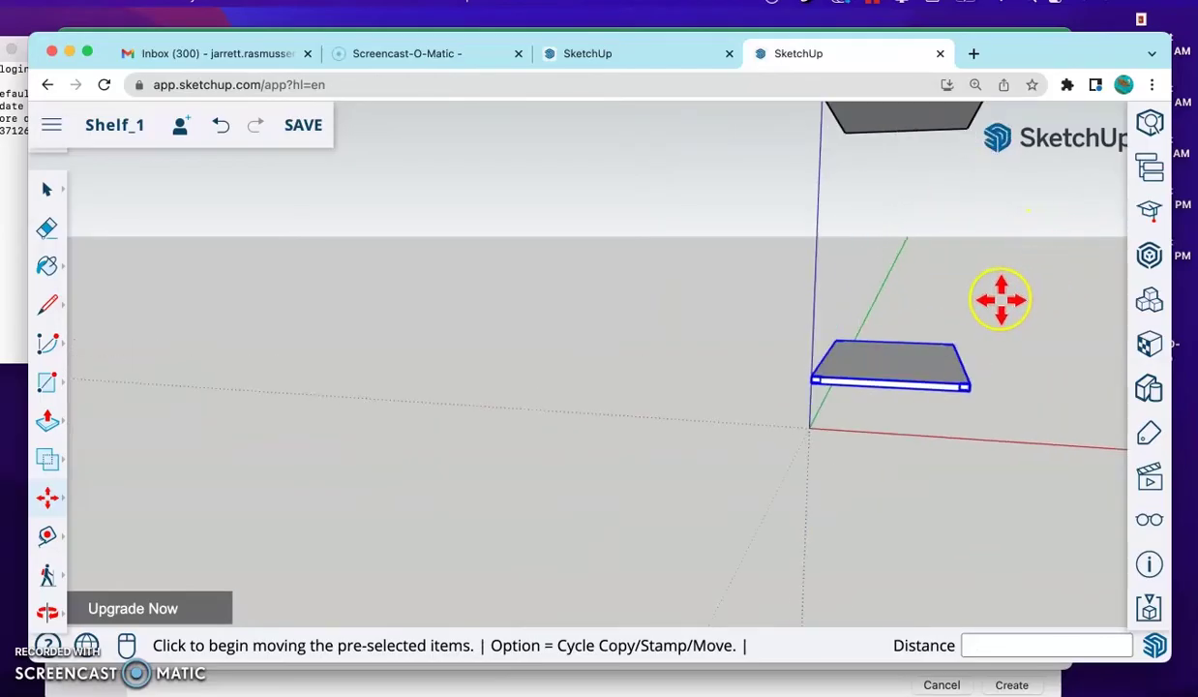
{"action": "scroll", "coordinate": [1026, 259], "scroll_direction": "down", "scroll_amount": 2}
{"action": "scroll", "coordinate": [1006, 253], "scroll_direction": "up", "scroll_amount": 2}
{"action": "scroll", "coordinate": [978, 254], "scroll_direction": "down", "scroll_amount": 1}
{"action": "scroll", "coordinate": [961, 253], "scroll_direction": "down", "scroll_amount": 1}
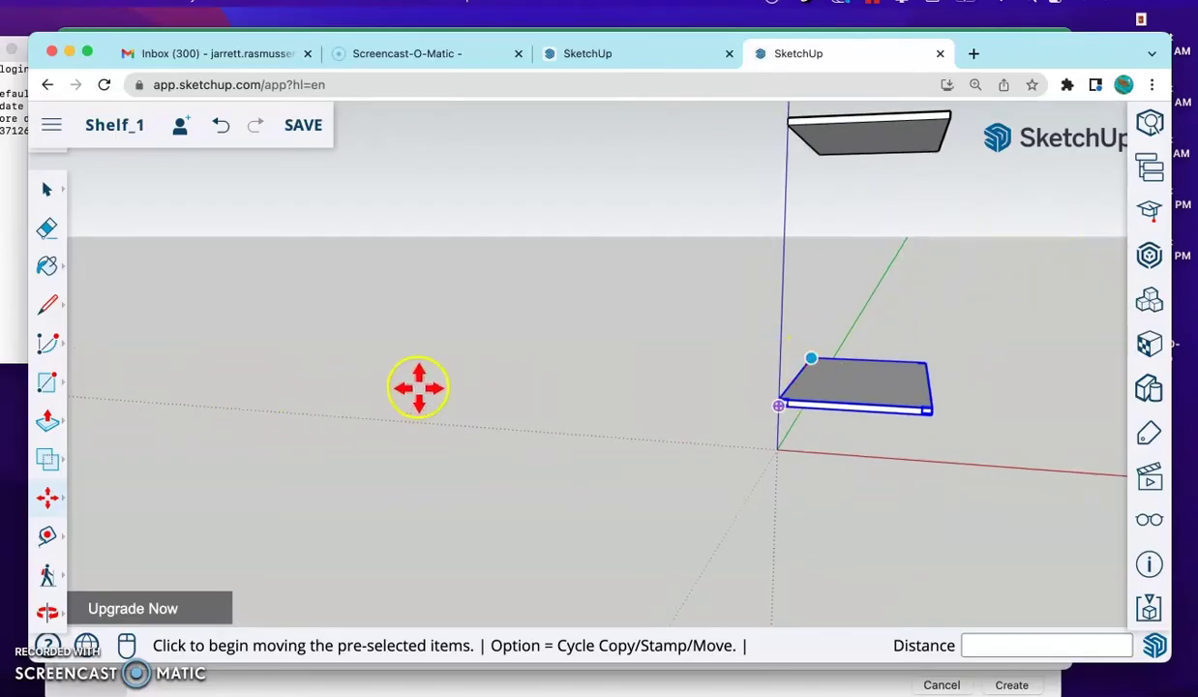
{"action": "left_click", "coordinate": [43, 198]}
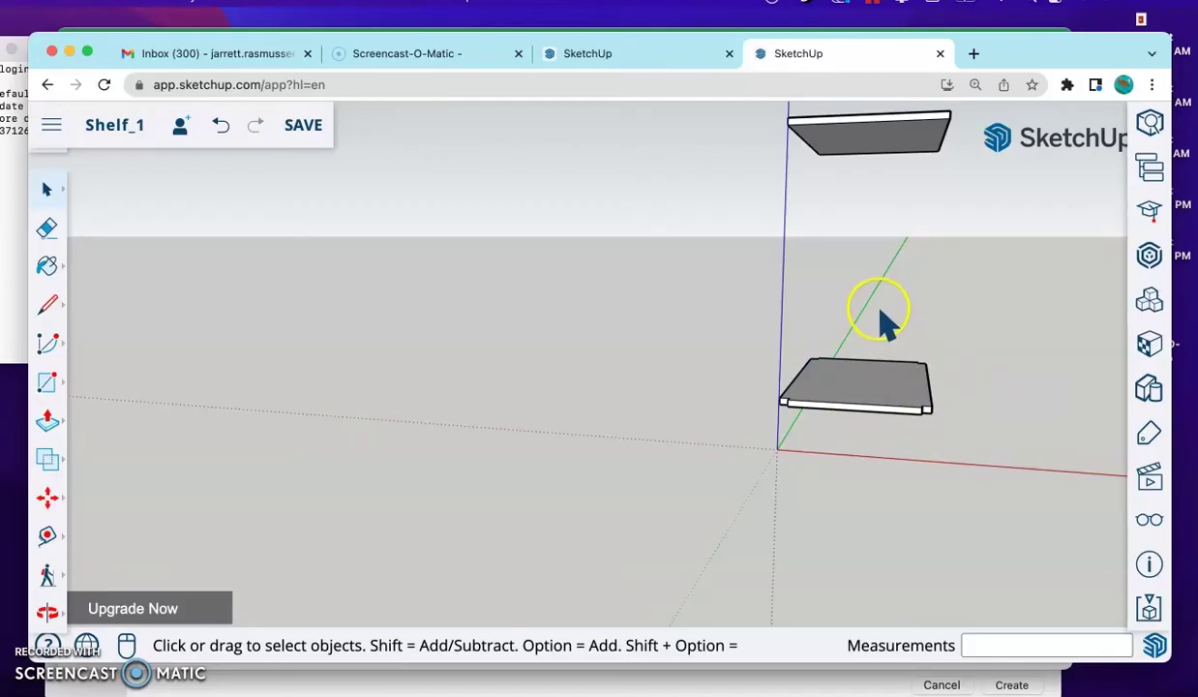
{"action": "key", "text": "super+v"}
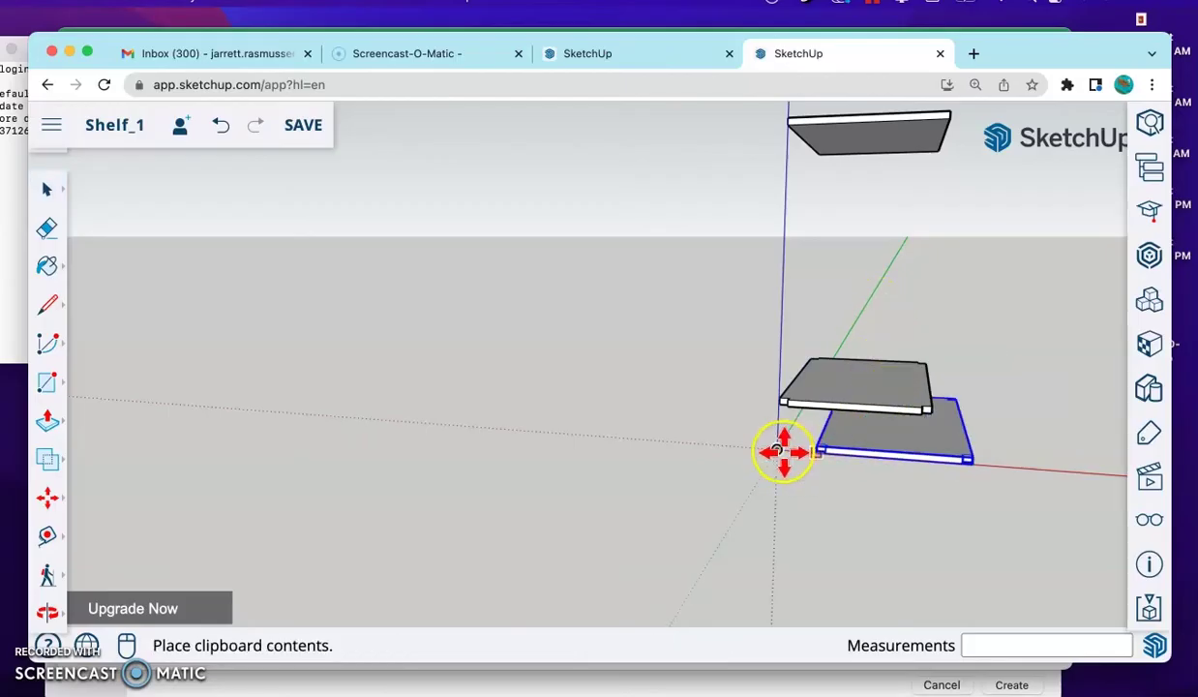
{"action": "left_click", "coordinate": [786, 449]}
Step: Move the pasted notched board 19.75 inches up along the blue axis from the origin
{"action": "key", "text": "q"}
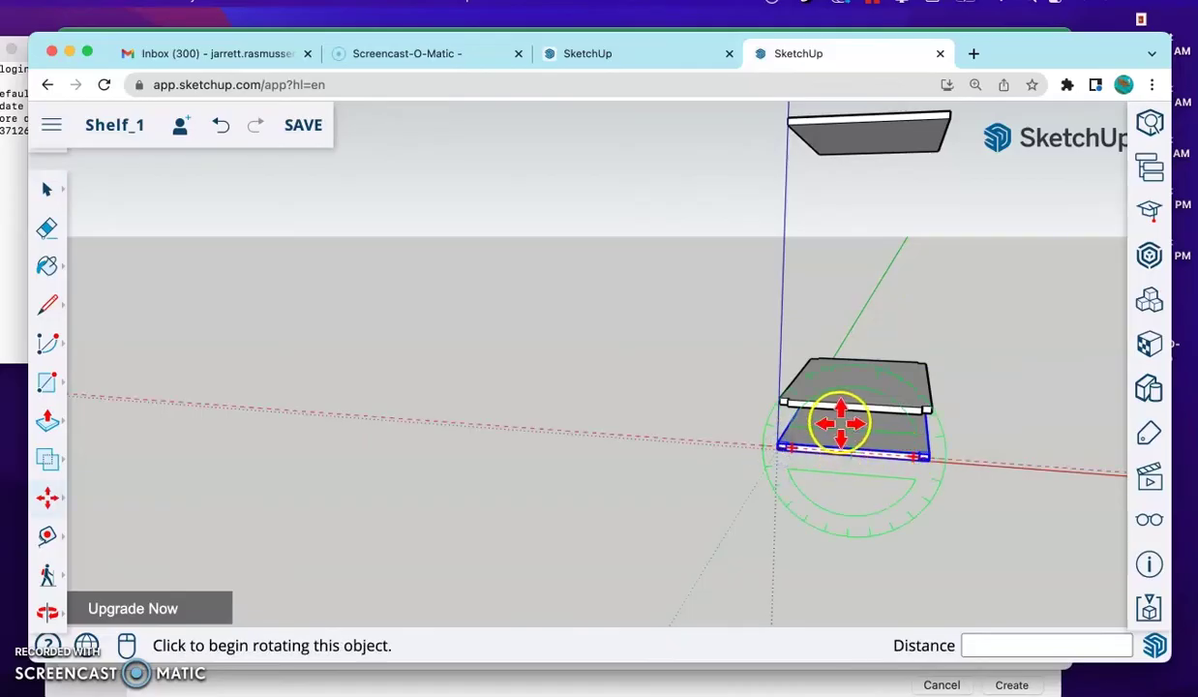
{"action": "key", "text": "m"}
{"action": "scroll", "coordinate": [861, 430], "scroll_direction": "up", "scroll_amount": 5}
{"action": "scroll", "coordinate": [898, 407], "scroll_direction": "down", "scroll_amount": 5}
{"action": "scroll", "coordinate": [850, 449], "scroll_direction": "up", "scroll_amount": 3}
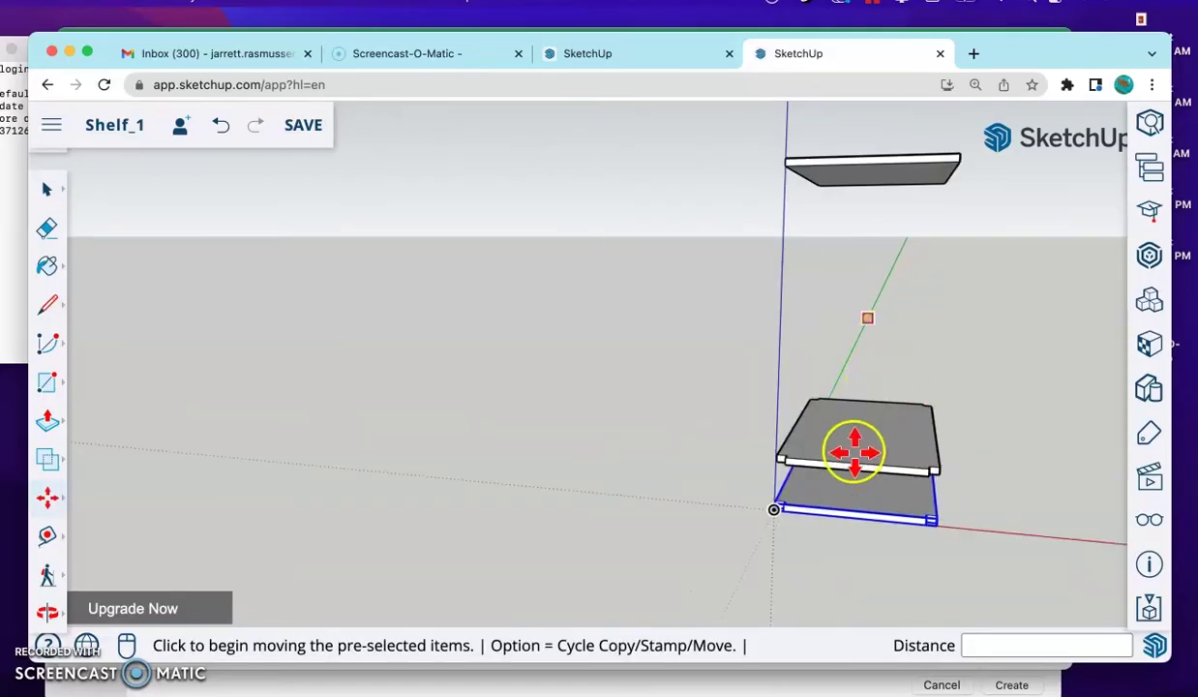
{"action": "scroll", "coordinate": [861, 484], "scroll_direction": "up", "scroll_amount": 1}
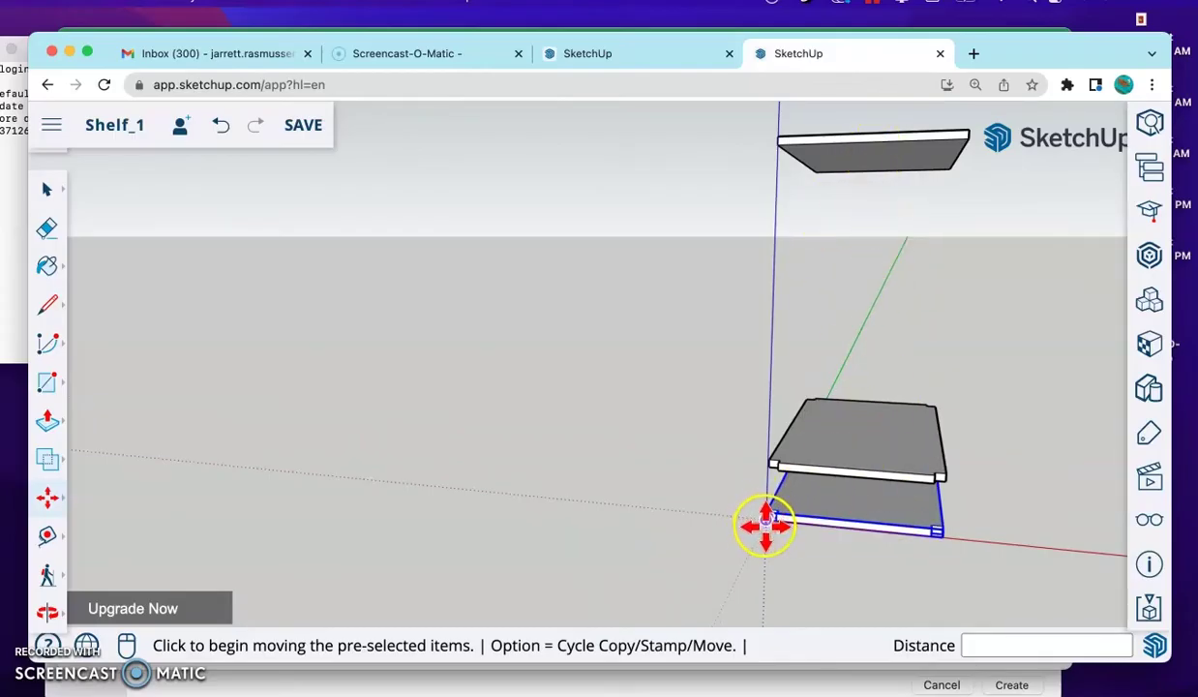
{"action": "left_click_drag", "start_coordinate": [766, 518], "coordinate": [769, 423]}
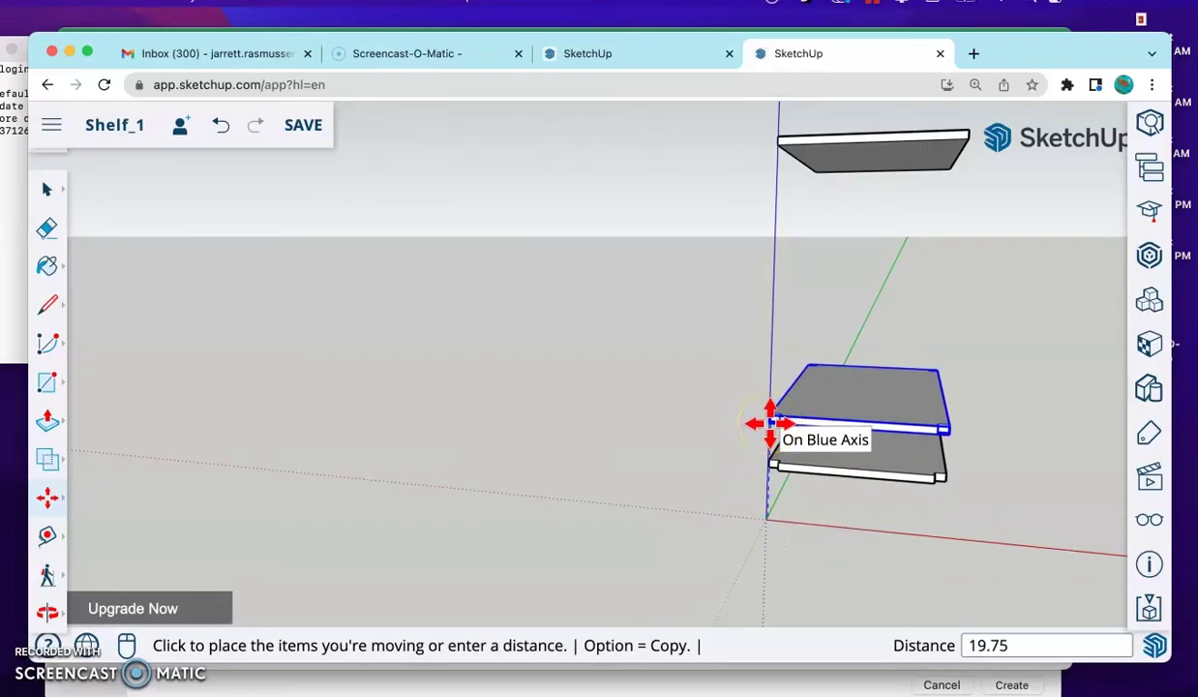
{"action": "key", "text": "Return"}
Step: Examine the three stacked boards from several angles, checking the corner notches and spacing of the two lower ones
{"action": "middle_click_drag", "start_coordinate": [992, 355], "coordinate": [939, 417]}
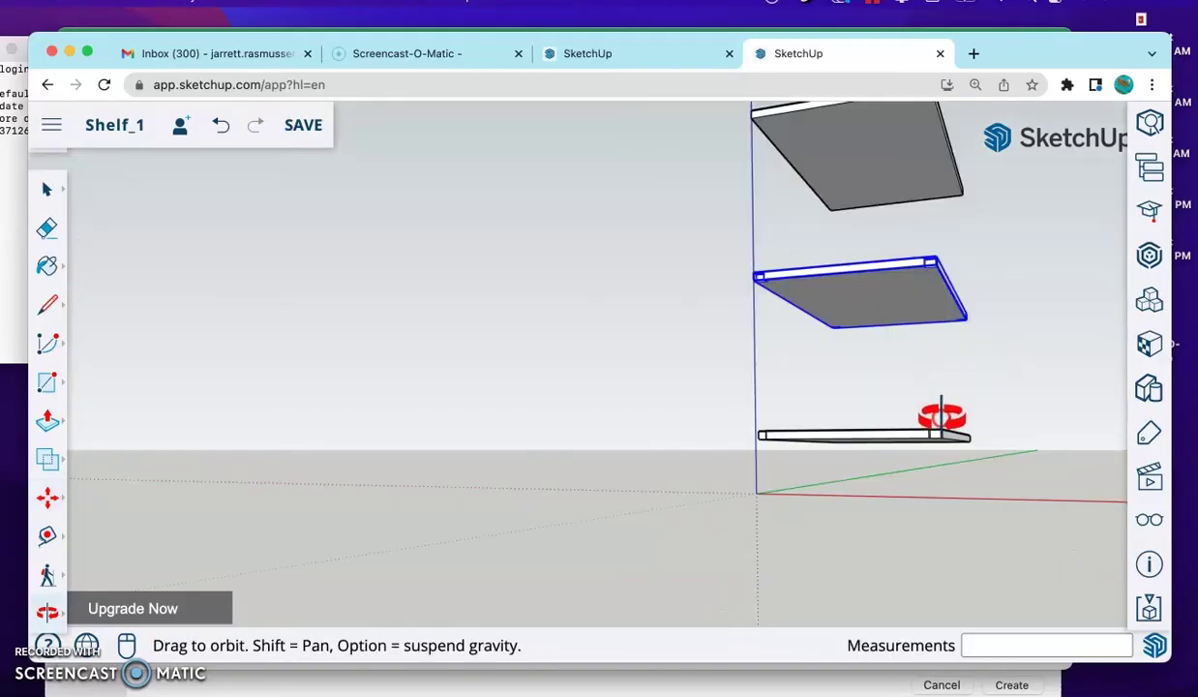
{"action": "middle_click_drag", "start_coordinate": [808, 437], "coordinate": [824, 476]}
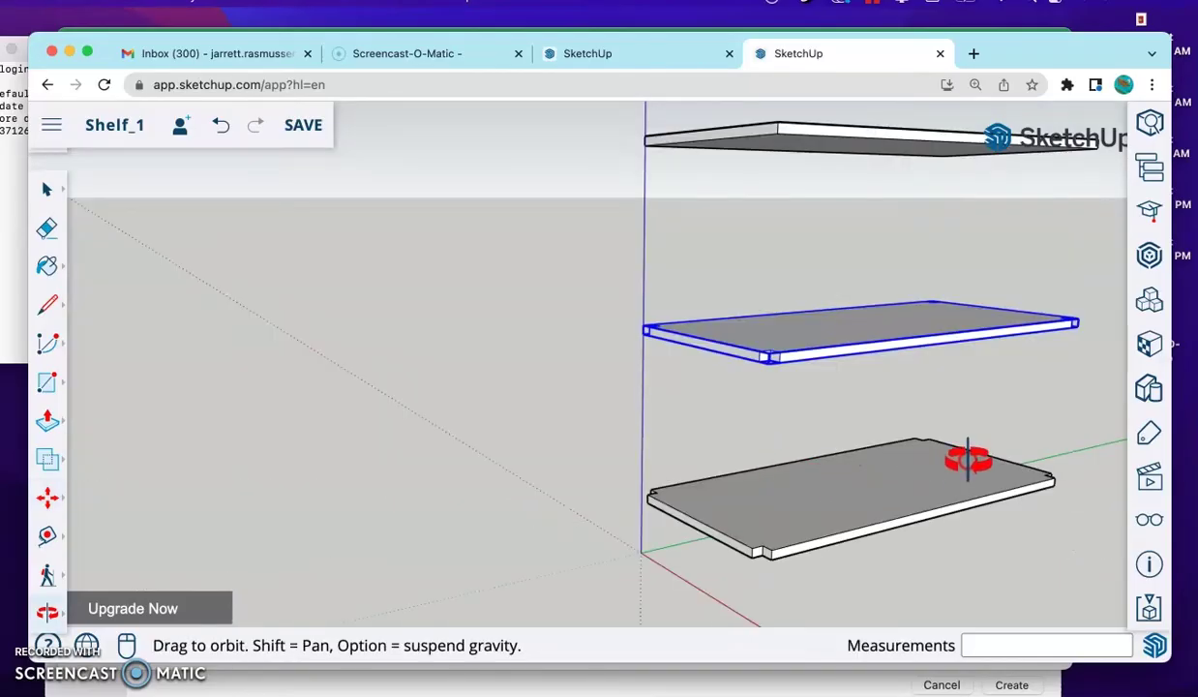
{"action": "middle_click_drag", "start_coordinate": [970, 459], "coordinate": [813, 578]}
{"action": "left_click", "coordinate": [52, 193]}
{"action": "left_click", "coordinate": [395, 313]}
{"action": "middle_click_drag", "start_coordinate": [802, 523], "coordinate": [787, 544]}
{"action": "left_click", "coordinate": [695, 557]}
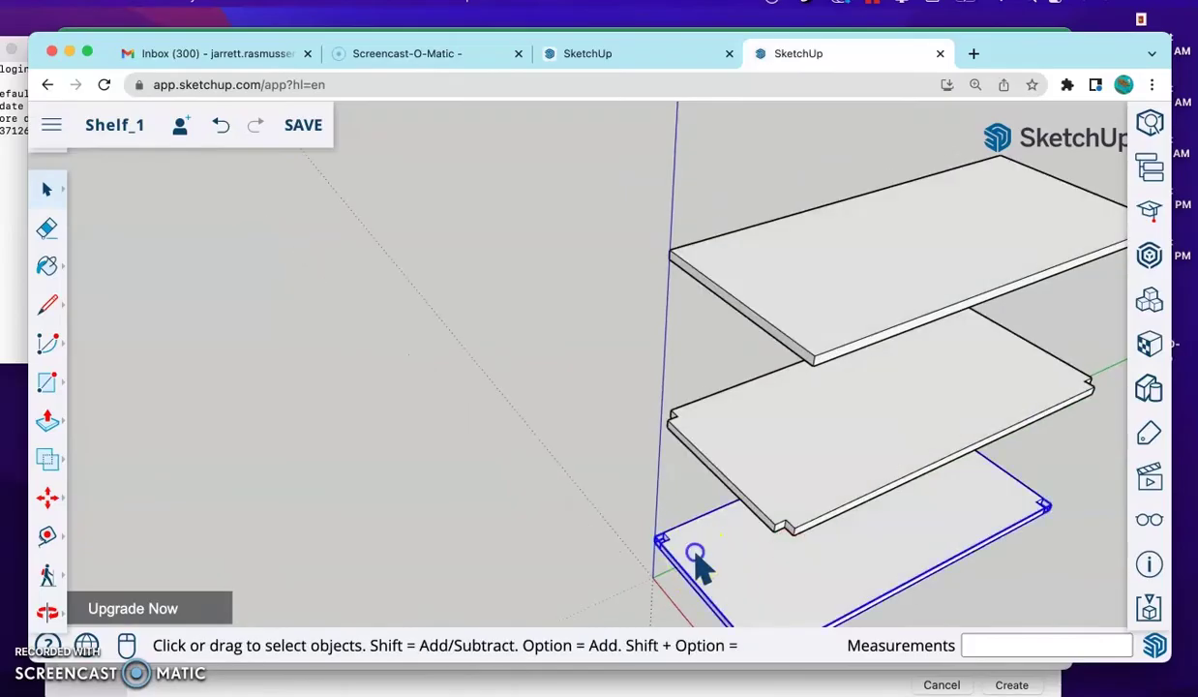
{"action": "left_click", "coordinate": [745, 474]}
{"action": "middle_click_drag", "start_coordinate": [769, 489], "coordinate": [842, 456]}
{"action": "left_click", "coordinate": [619, 474]}
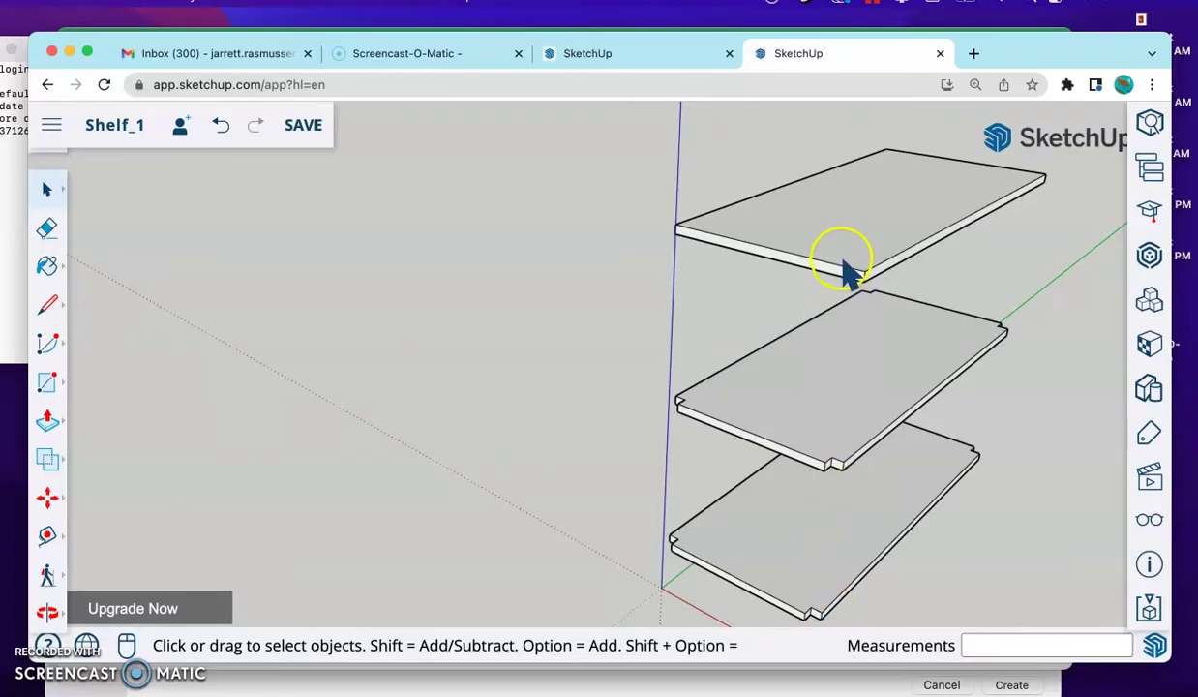
{"action": "middle_click_drag", "start_coordinate": [840, 398], "coordinate": [924, 333]}
{"action": "scroll", "coordinate": [764, 576], "scroll_direction": "up", "scroll_amount": 5}
{"action": "scroll", "coordinate": [749, 588], "scroll_direction": "down", "scroll_amount": 3}
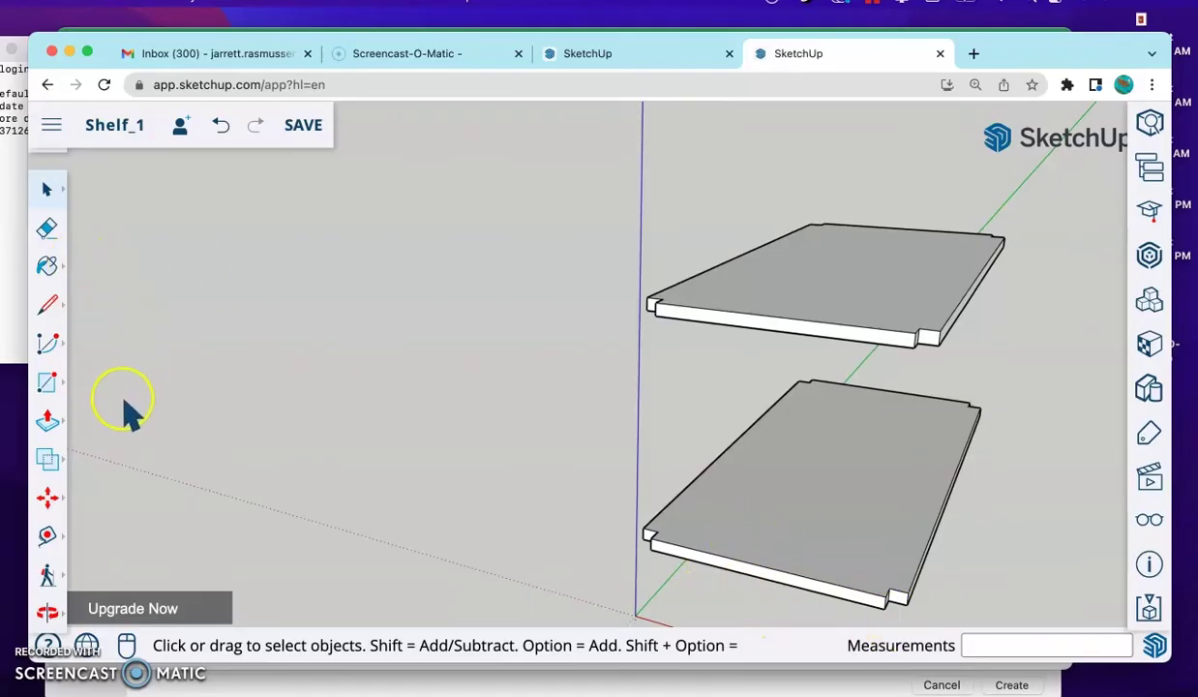
Step: Draw a 1 by 1 inch square on the ground from the origin, extending away from the boards
{"action": "left_click", "coordinate": [48, 383]}
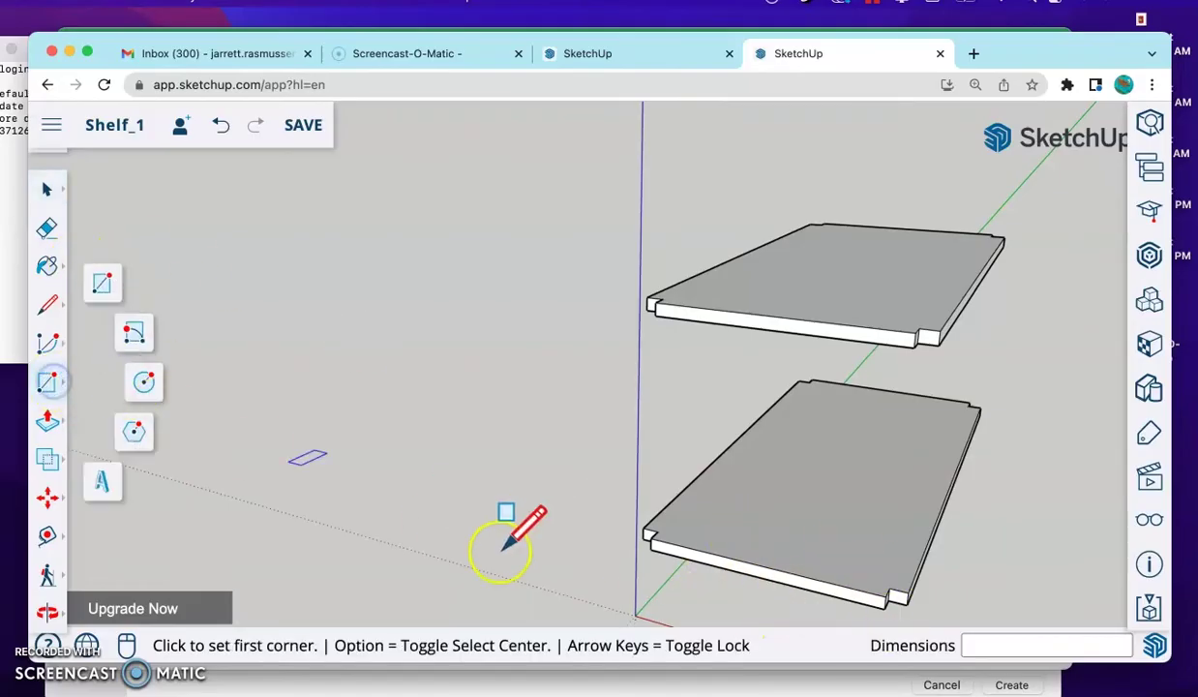
{"action": "scroll", "coordinate": [638, 556], "scroll_direction": "down", "scroll_amount": 2}
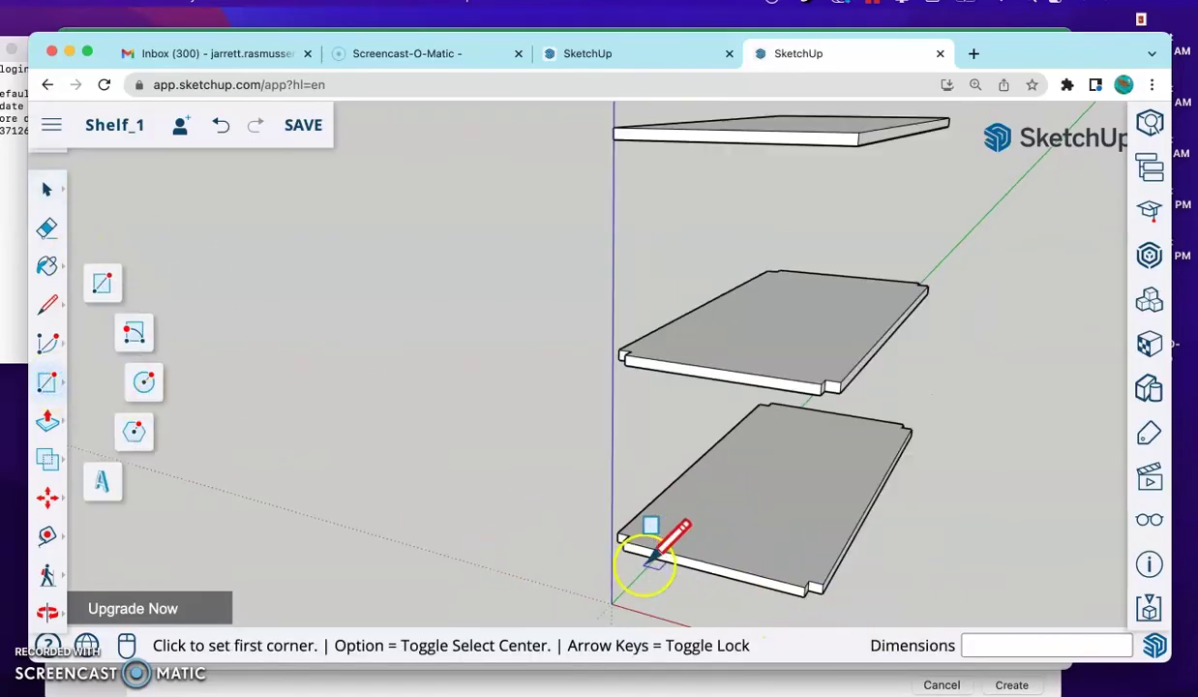
{"action": "left_click", "coordinate": [611, 603]}
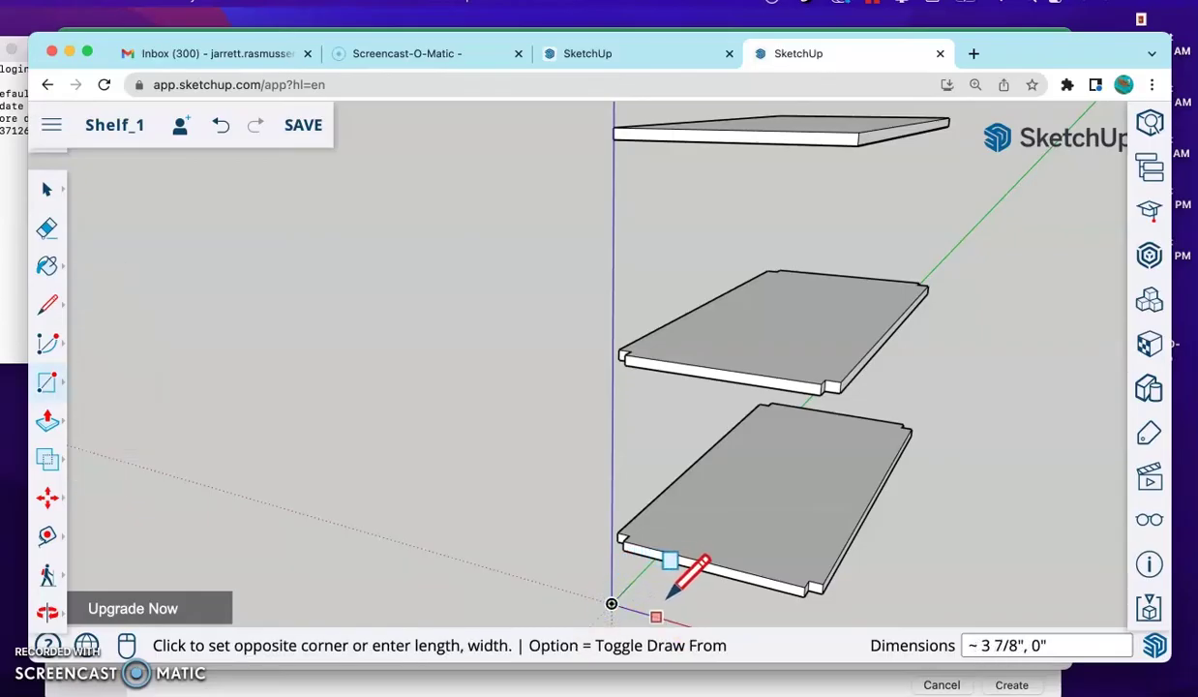
{"action": "mouse_move", "coordinate": [668, 596]}
{"action": "left_mouse_down"}
{"action": "mouse_move", "coordinate": [664, 608]}
{"action": "mouse_move", "coordinate": [685, 586]}
{"action": "mouse_move", "coordinate": [460, 692]}
{"action": "left_mouse_up"}
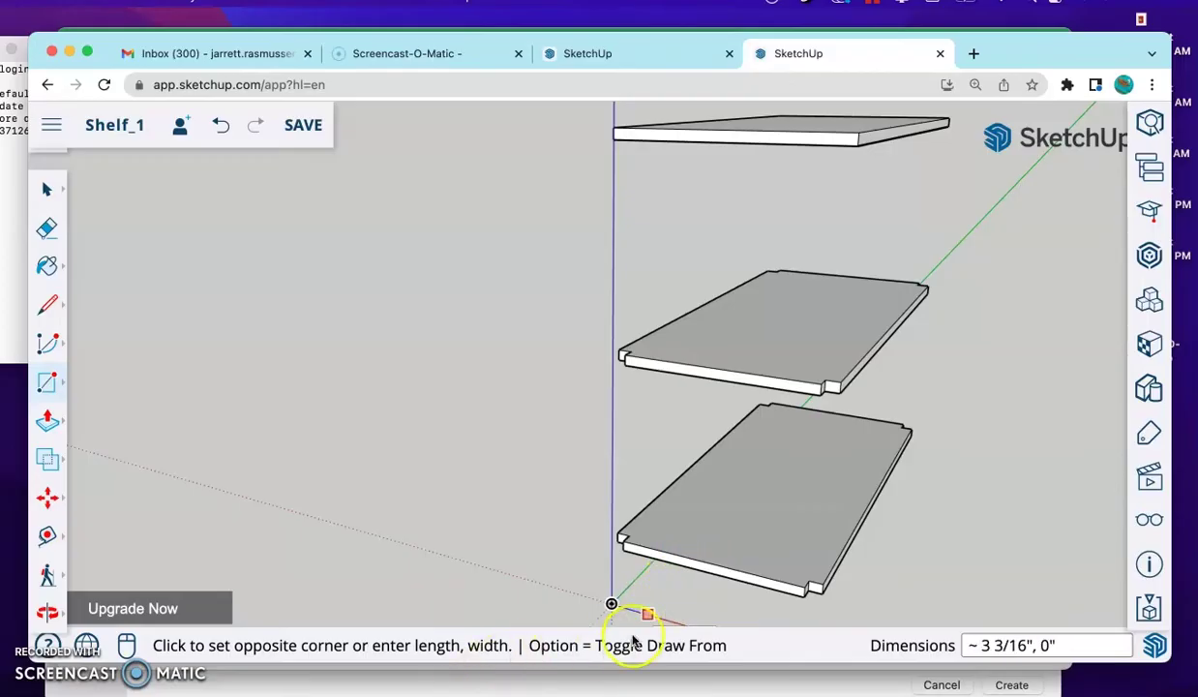
{"action": "mouse_move", "coordinate": [667, 581]}
{"action": "left_mouse_down"}
{"action": "mouse_move", "coordinate": [652, 578]}
{"action": "mouse_move", "coordinate": [619, 638]}
{"action": "mouse_move", "coordinate": [253, 620]}
{"action": "mouse_move", "coordinate": [521, 534]}
{"action": "mouse_move", "coordinate": [424, 570]}
{"action": "mouse_move", "coordinate": [410, 597]}
{"action": "left_mouse_up"}
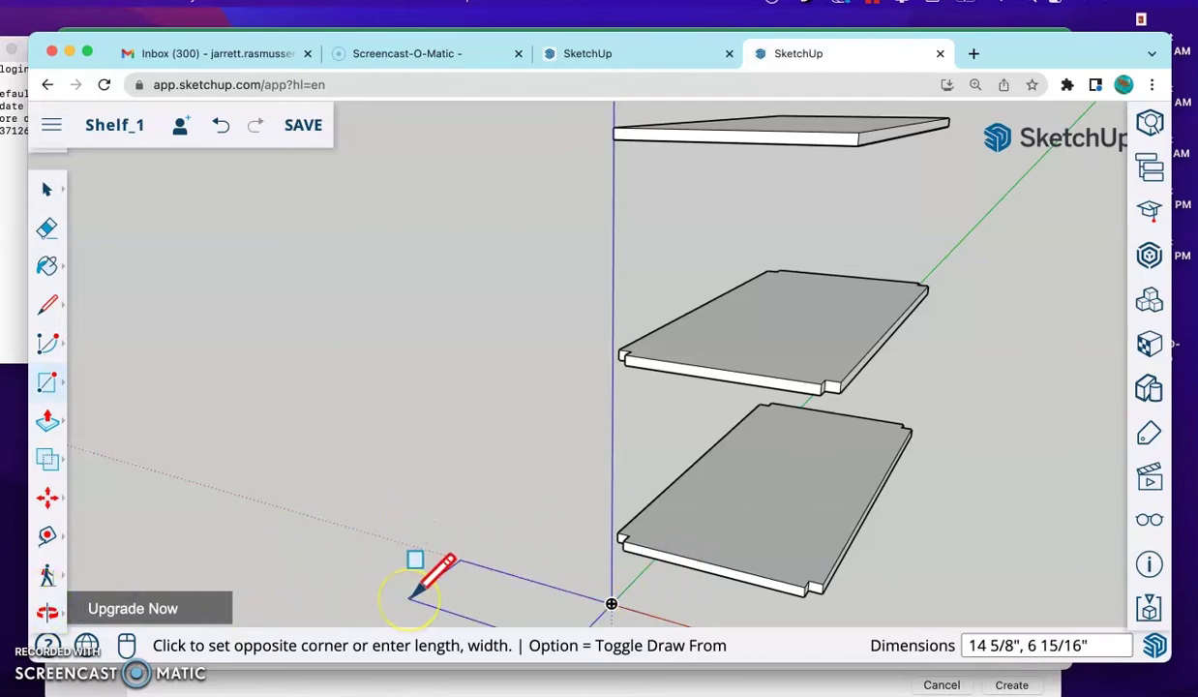
{"action": "key", "text": "Return"}
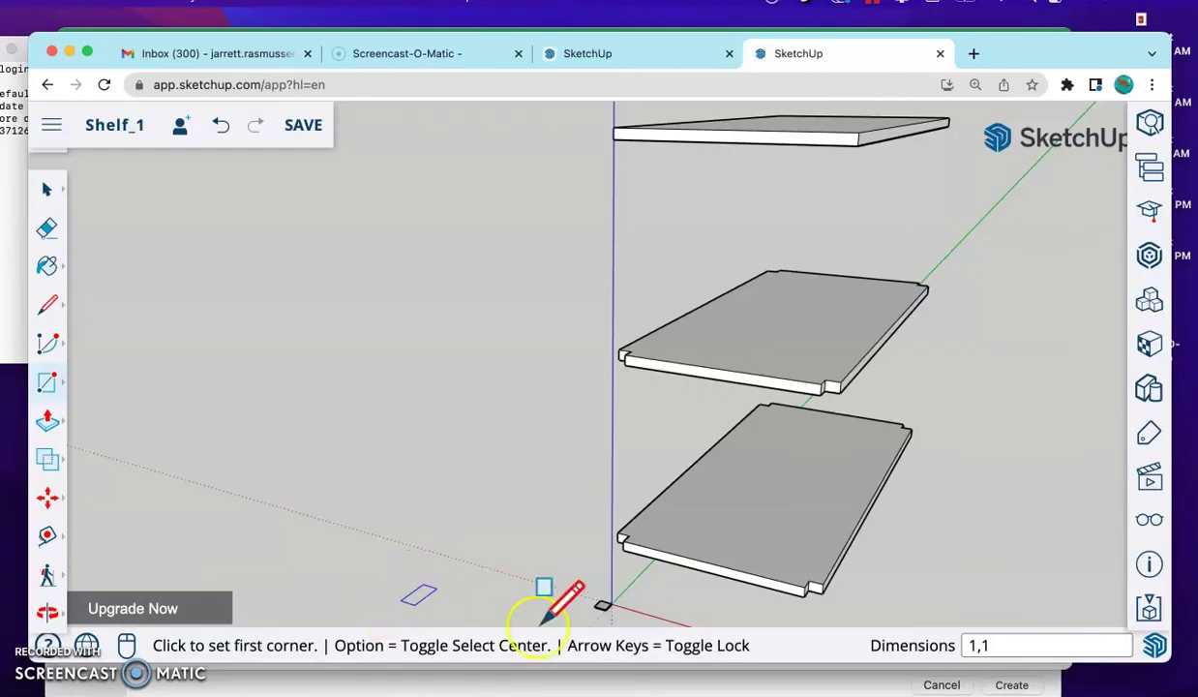
Step: Push/Pull the small square at the origin 35.25 inches upward to form a leg
{"action": "scroll", "coordinate": [676, 598], "scroll_direction": "down", "scroll_amount": 1}
{"action": "scroll", "coordinate": [665, 595], "scroll_direction": "up", "scroll_amount": 3}
{"action": "scroll", "coordinate": [664, 586], "scroll_direction": "up", "scroll_amount": 5}
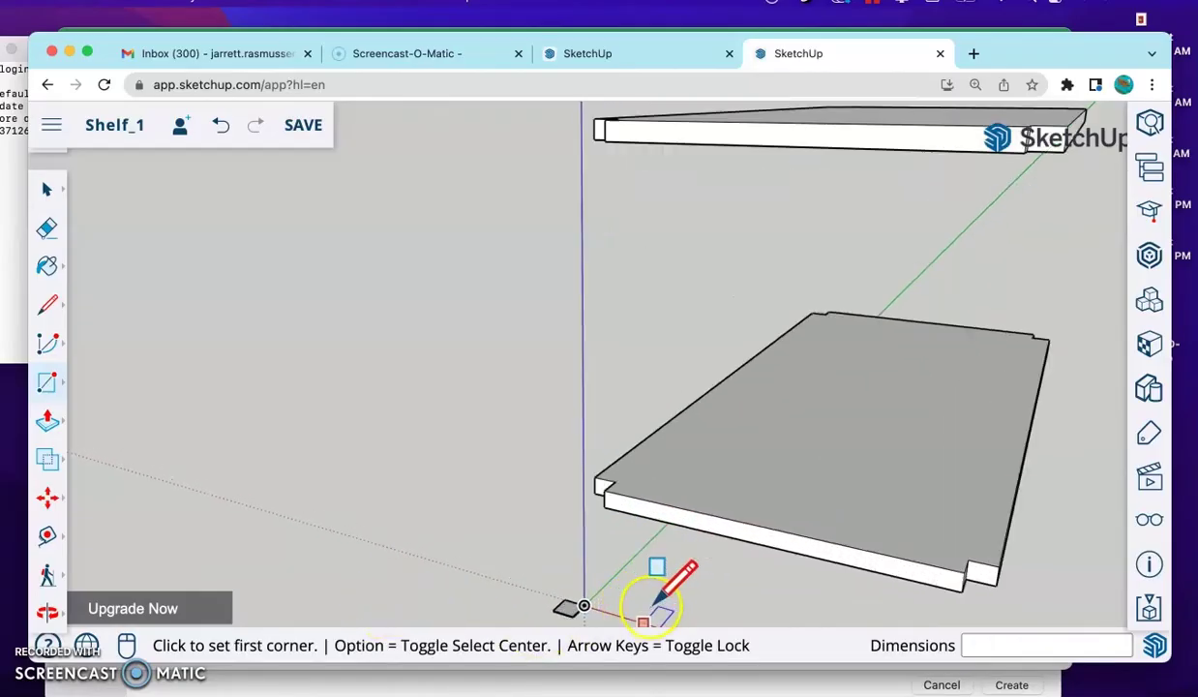
{"action": "left_click", "coordinate": [50, 423]}
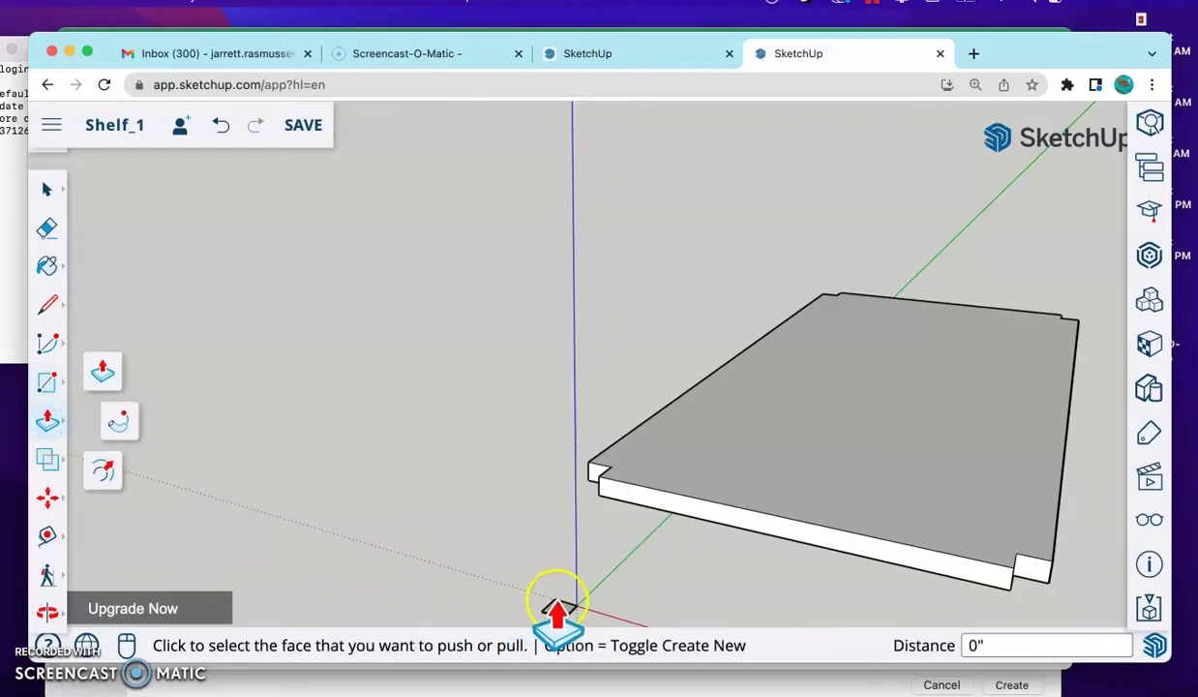
{"action": "scroll", "coordinate": [560, 607], "scroll_direction": "up", "scroll_amount": 4}
{"action": "scroll", "coordinate": [561, 600], "scroll_direction": "down", "scroll_amount": 5}
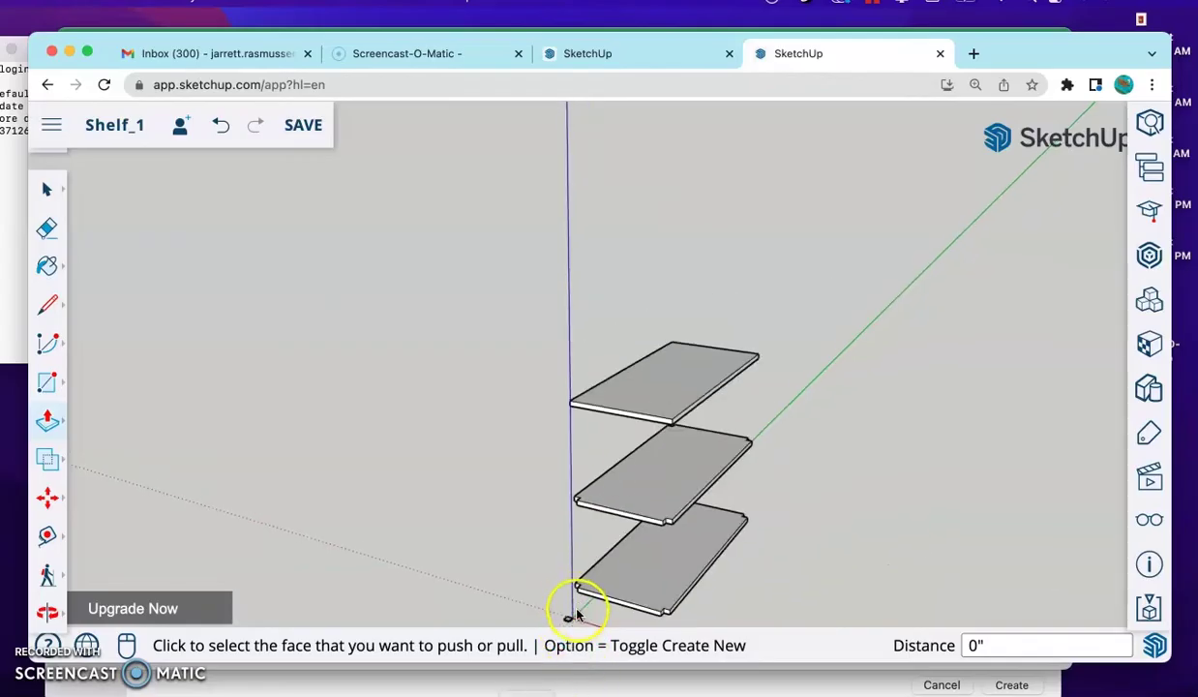
{"action": "scroll", "coordinate": [580, 599], "scroll_direction": "up", "scroll_amount": 3}
{"action": "scroll", "coordinate": [593, 600], "scroll_direction": "down", "scroll_amount": 3}
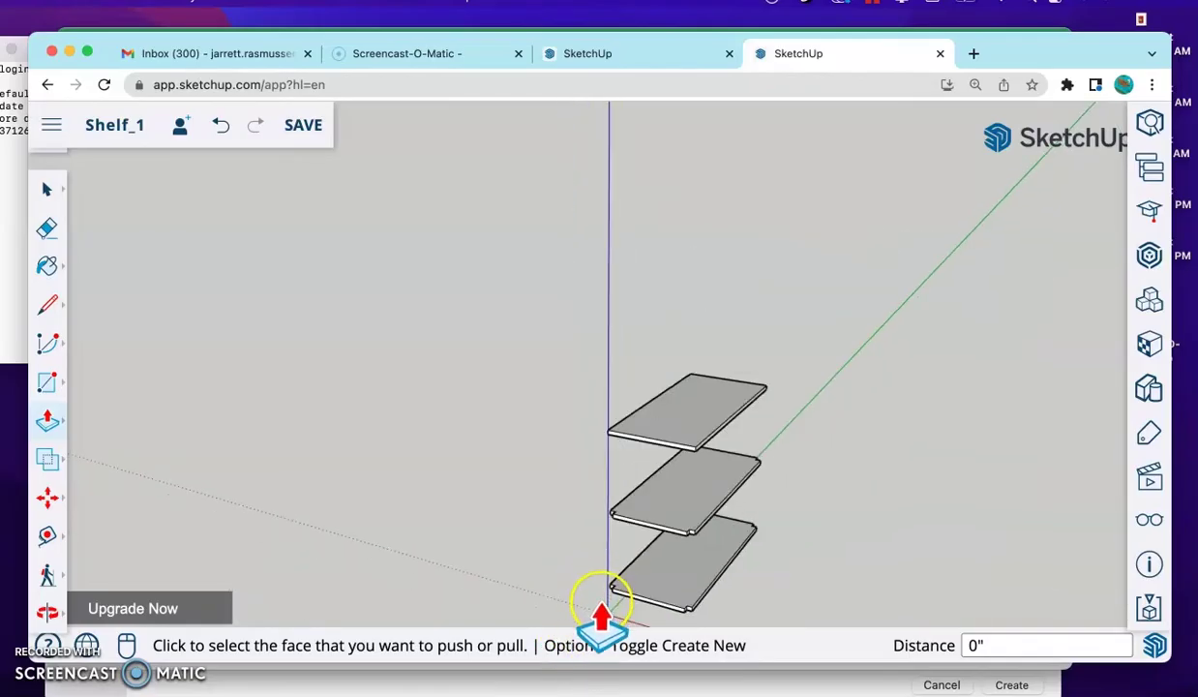
{"action": "left_click", "coordinate": [41, 607]}
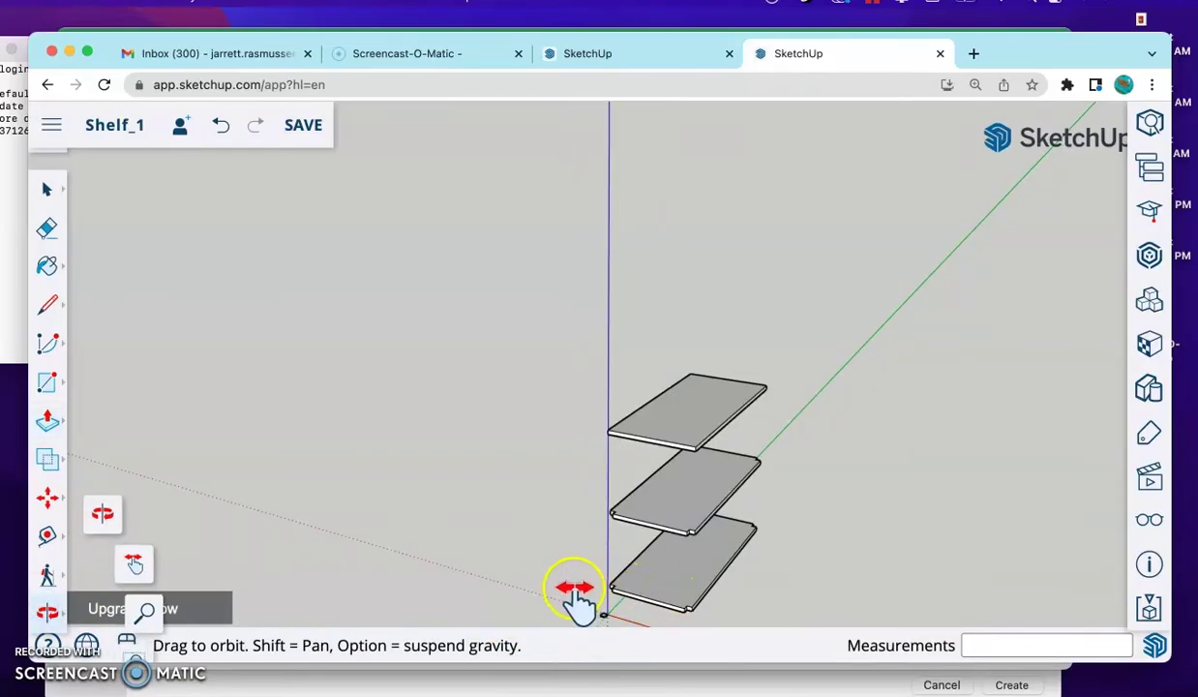
{"action": "mouse_move", "coordinate": [548, 522]}
{"action": "left_mouse_down"}
{"action": "mouse_move", "coordinate": [480, 355]}
{"action": "mouse_move", "coordinate": [502, 396]}
{"action": "mouse_move", "coordinate": [497, 360]}
{"action": "mouse_move", "coordinate": [553, 331]}
{"action": "mouse_move", "coordinate": [561, 393]}
{"action": "mouse_move", "coordinate": [528, 409]}
{"action": "left_mouse_up"}
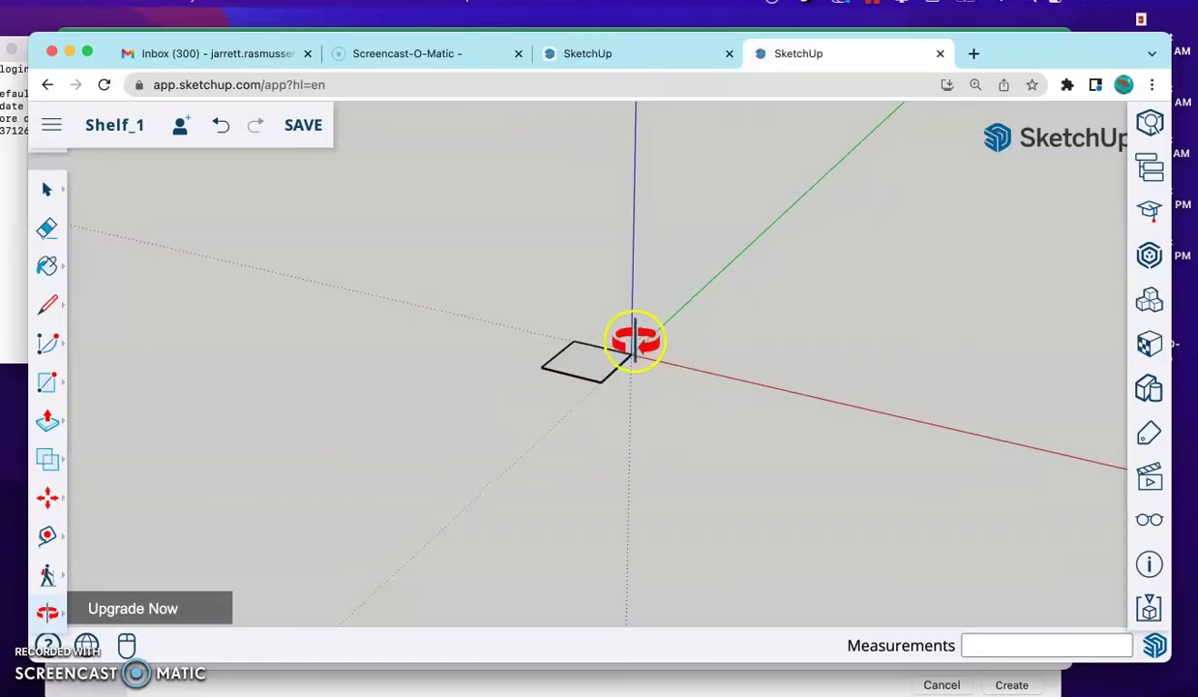
{"action": "left_click_drag", "start_coordinate": [615, 343], "coordinate": [607, 364]}
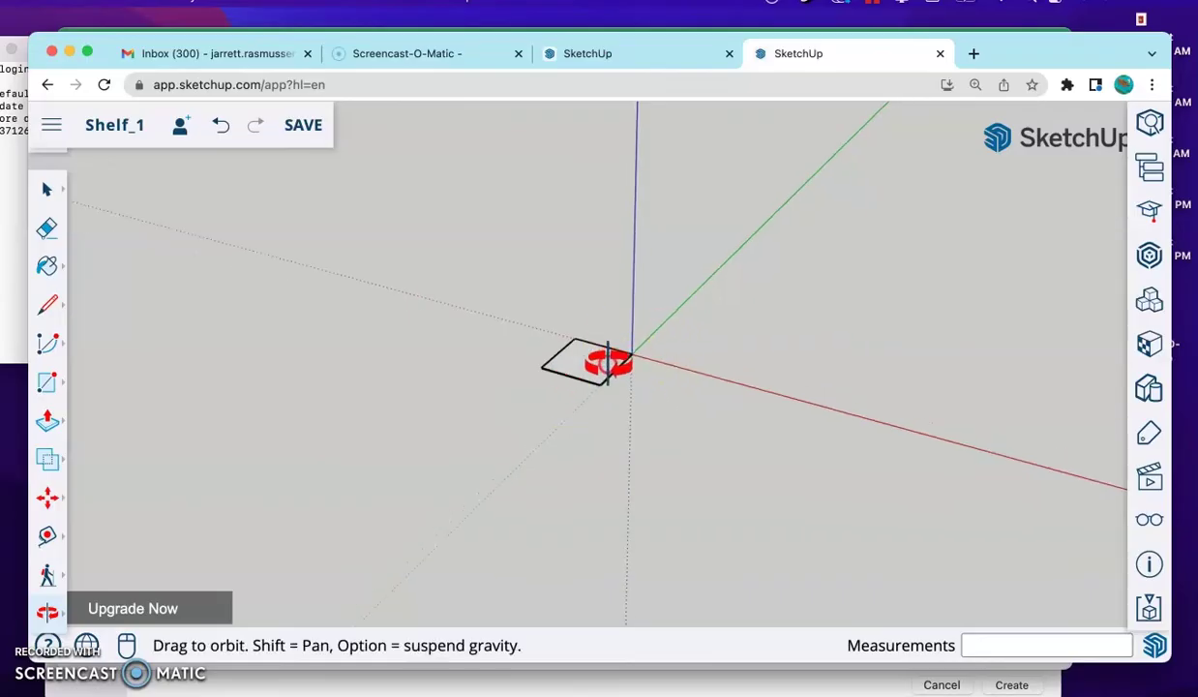
{"action": "left_click", "coordinate": [50, 420]}
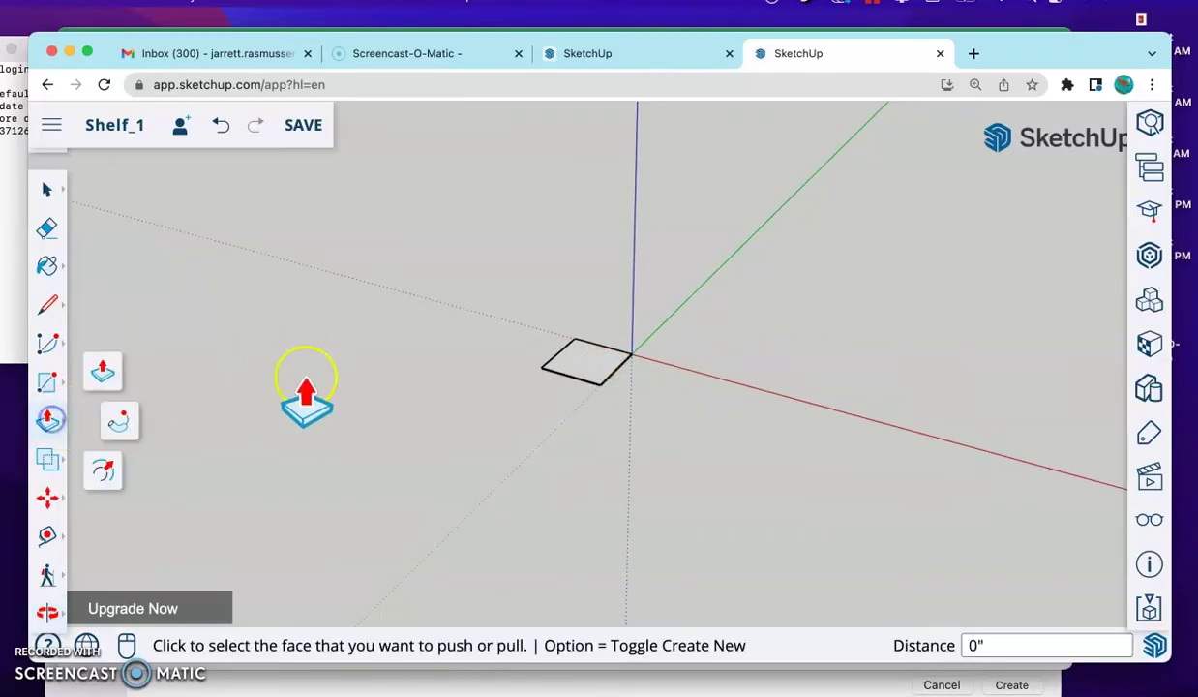
{"action": "left_click", "coordinate": [582, 358]}
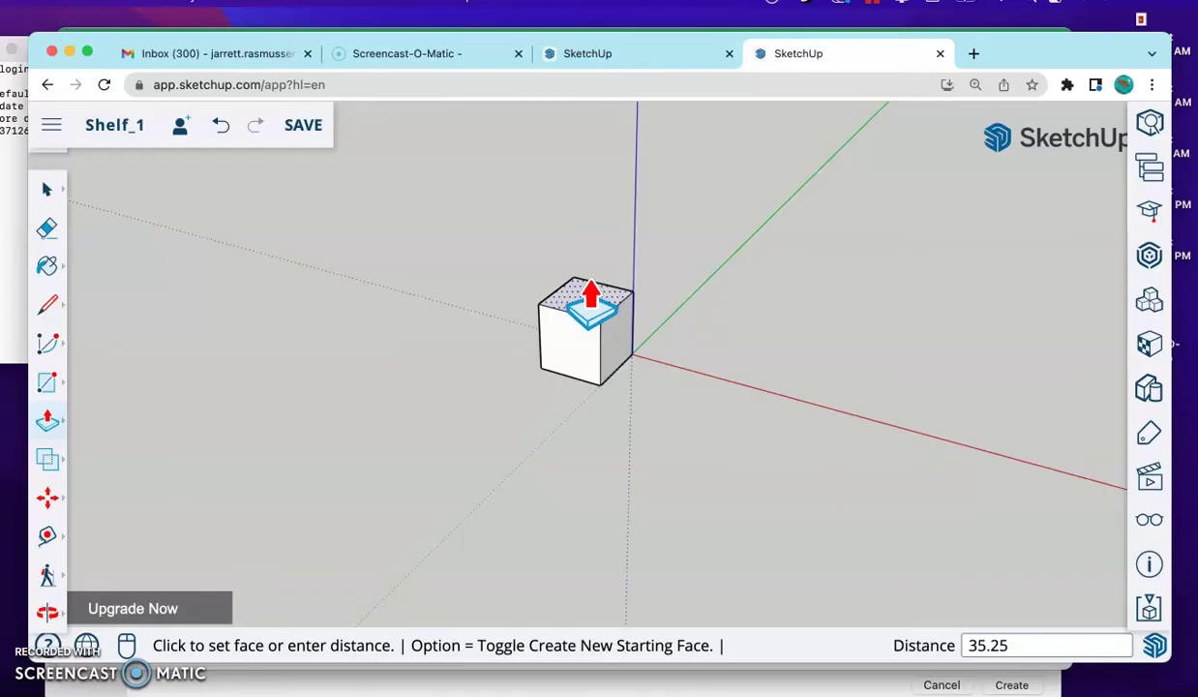
{"action": "key", "text": "Return"}
Step: Select the whole 35.25-inch leg and make it a component with the default definition and no glue alignment
{"action": "scroll", "coordinate": [623, 281], "scroll_direction": "down", "scroll_amount": 10}
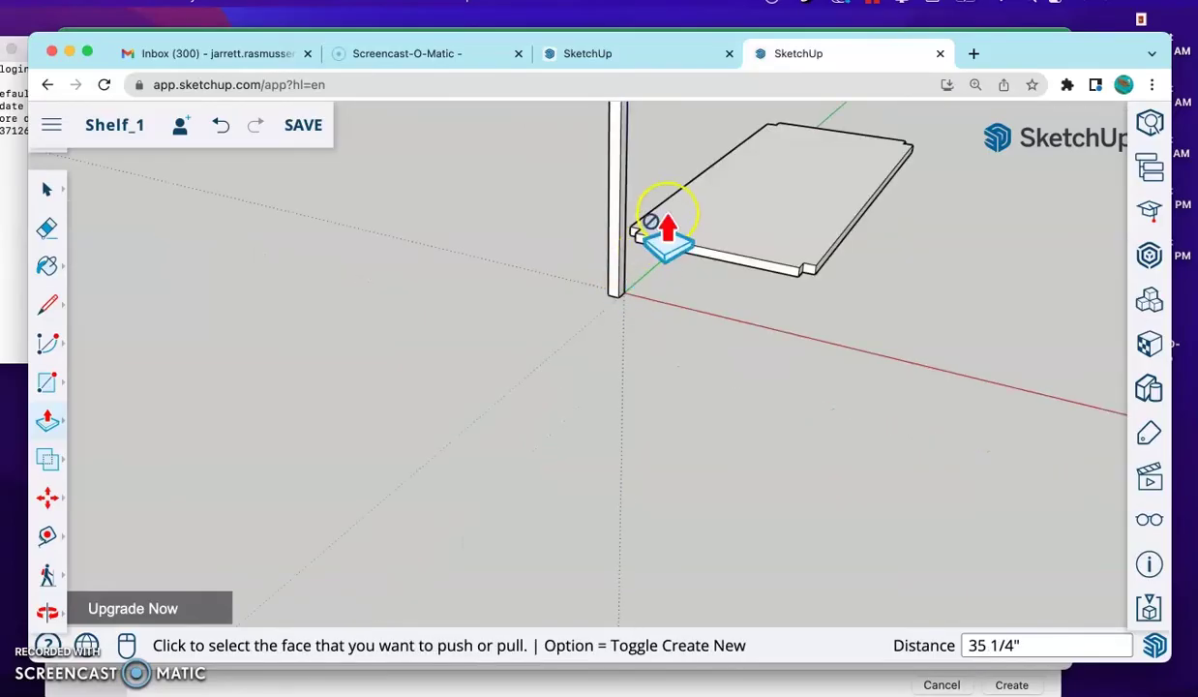
{"action": "scroll", "coordinate": [674, 118], "scroll_direction": "up", "scroll_amount": 6}
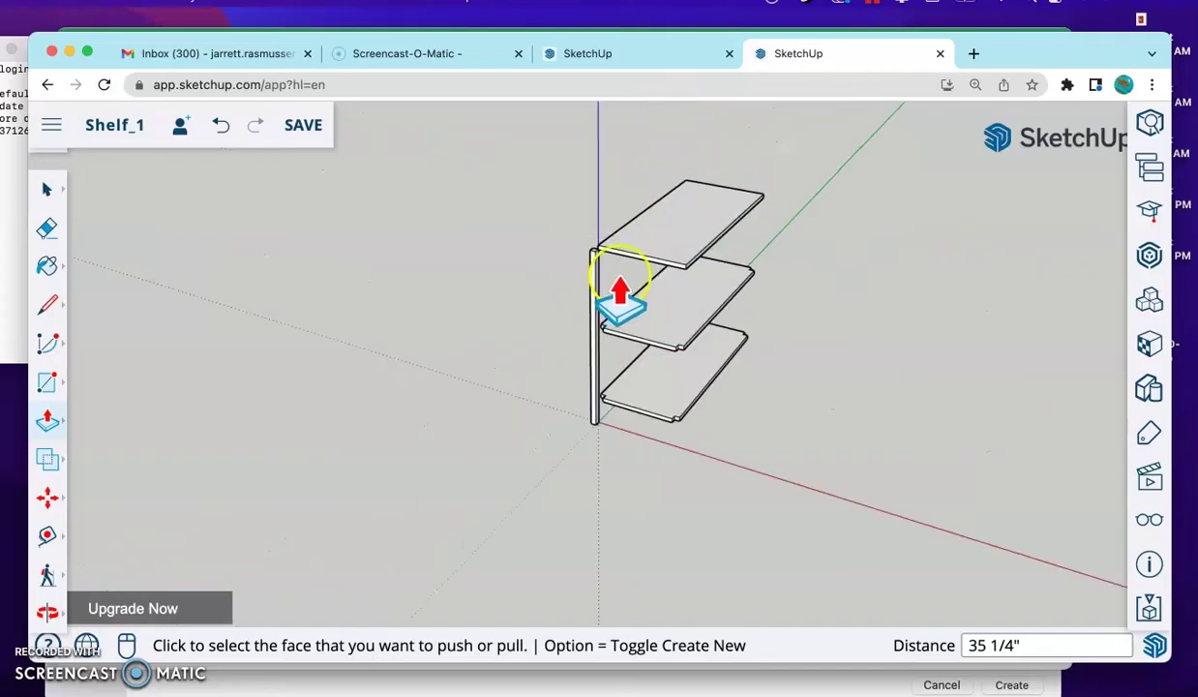
{"action": "scroll", "coordinate": [610, 285], "scroll_direction": "up", "scroll_amount": 2}
{"action": "scroll", "coordinate": [607, 303], "scroll_direction": "up", "scroll_amount": 5}
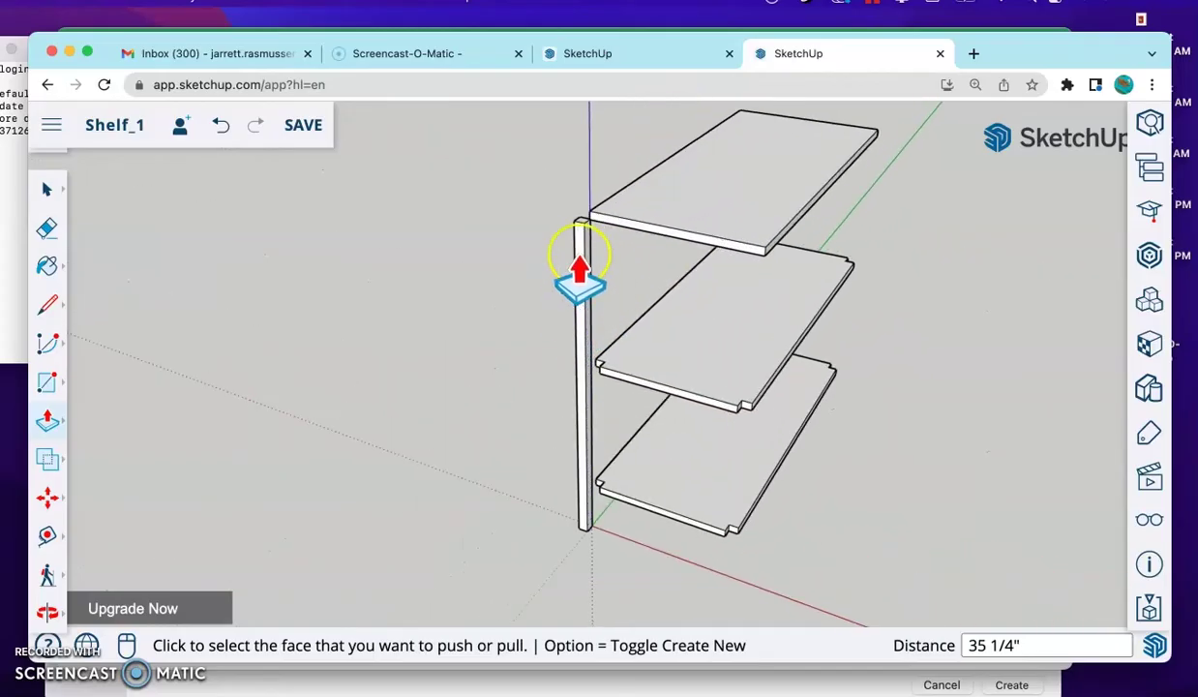
{"action": "left_click", "coordinate": [47, 187]}
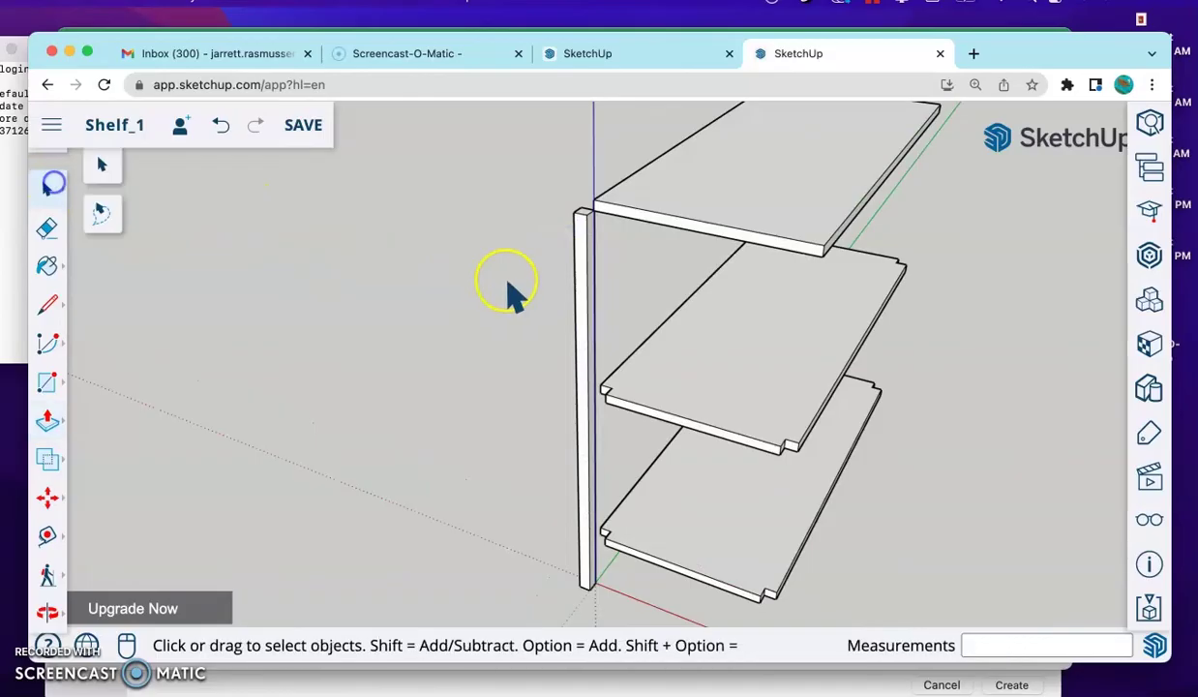
{"action": "left_click", "coordinate": [585, 290]}
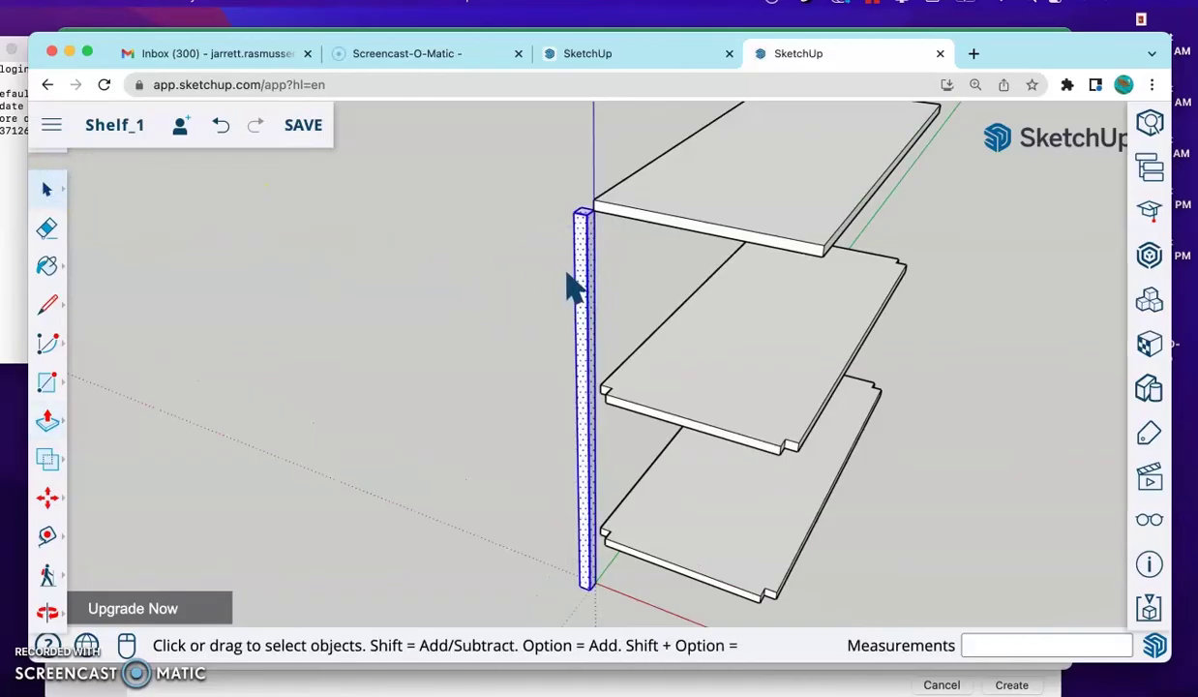
{"action": "middle_click_drag", "start_coordinate": [612, 295], "coordinate": [791, 249]}
{"action": "middle_click_drag", "start_coordinate": [613, 265], "coordinate": [591, 278]}
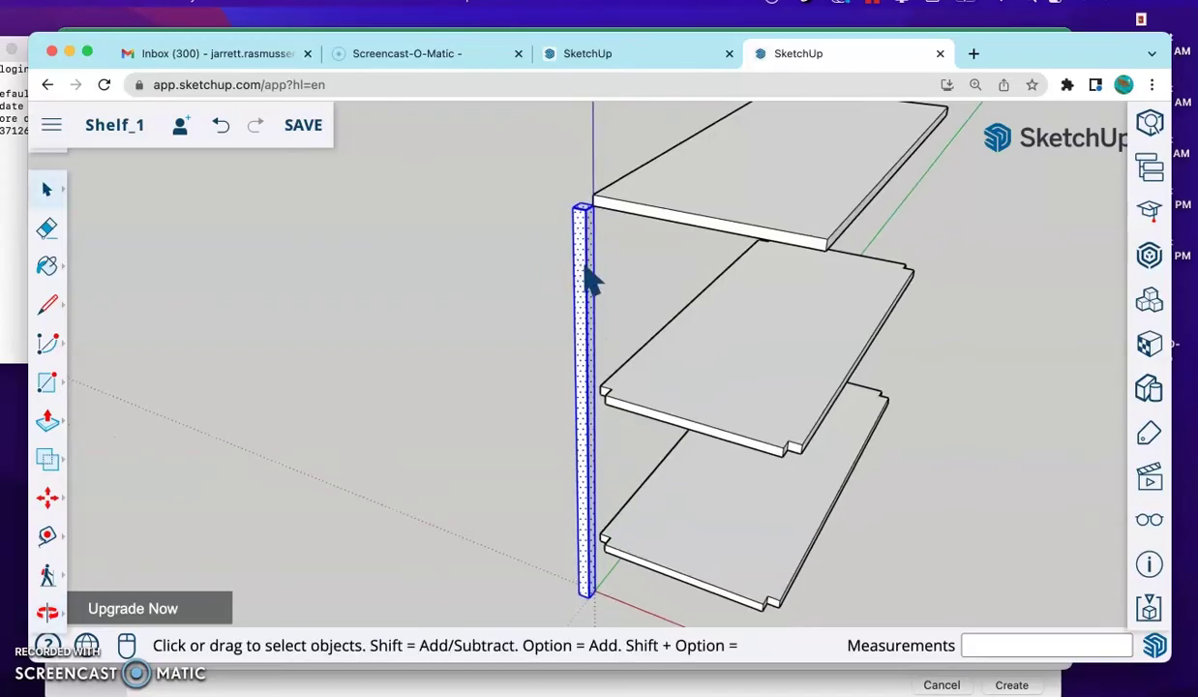
{"action": "scroll", "coordinate": [610, 281], "scroll_direction": "up", "scroll_amount": 3}
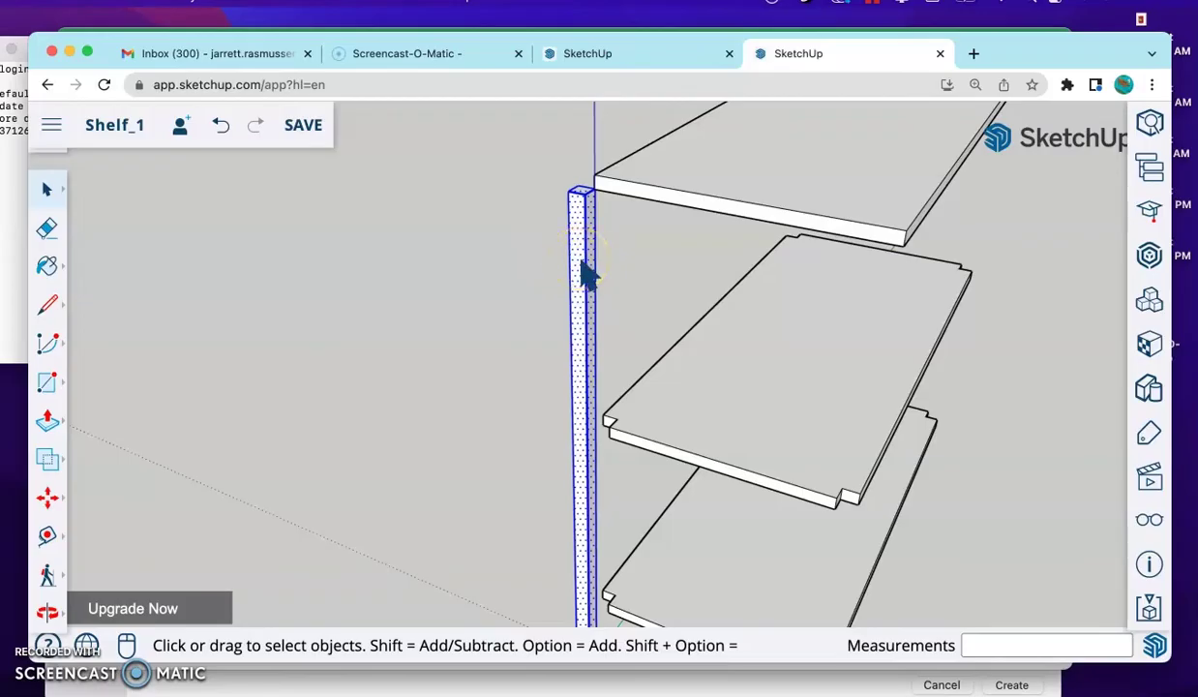
{"action": "right_click", "coordinate": [586, 271]}
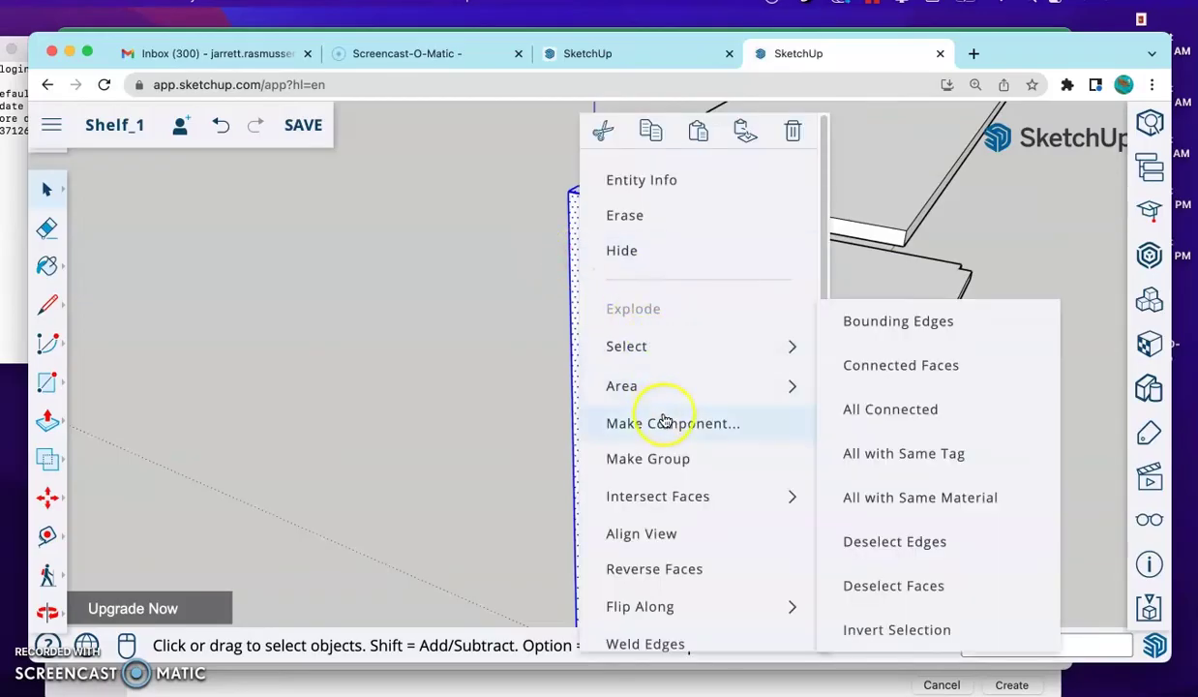
{"action": "left_click", "coordinate": [663, 420]}
{"action": "left_click", "coordinate": [761, 611]}
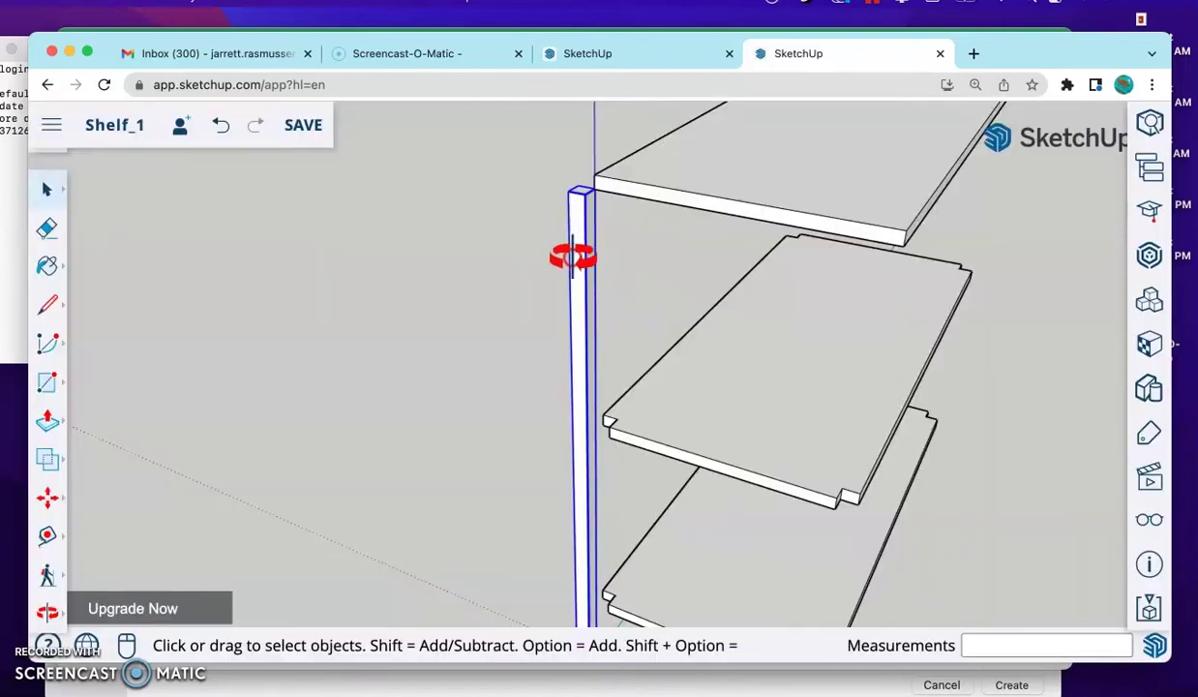
Step: Move the leg component by its top outer corner to the underside corner of the top board above the origin
{"action": "middle_click_drag", "start_coordinate": [573, 256], "coordinate": [666, 445]}
{"action": "scroll", "coordinate": [683, 525], "scroll_direction": "up", "scroll_amount": 2}
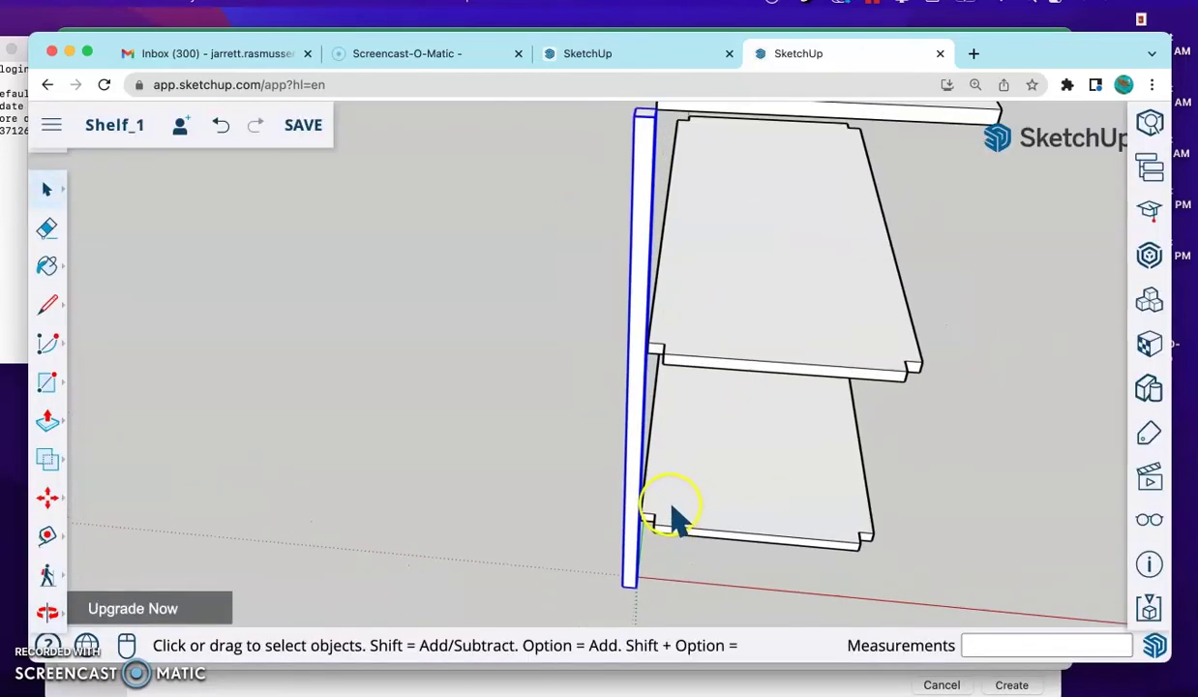
{"action": "scroll", "coordinate": [678, 120], "scroll_direction": "down", "scroll_amount": 2}
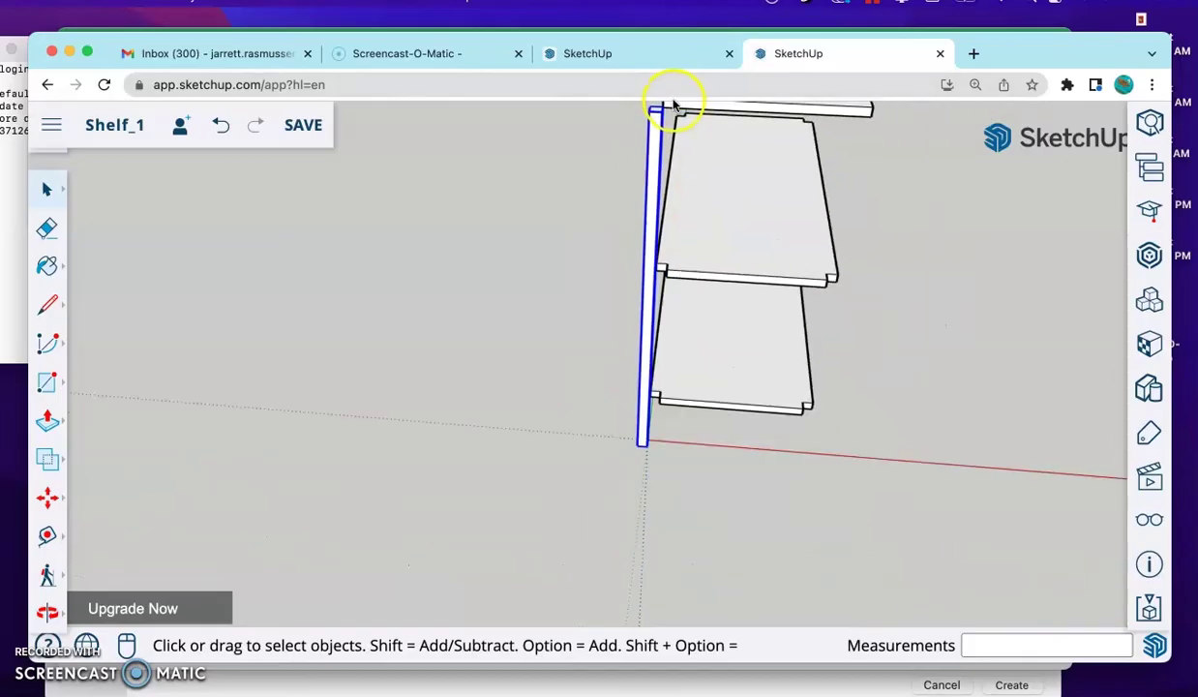
{"action": "scroll", "coordinate": [668, 111], "scroll_direction": "up", "scroll_amount": 3}
{"action": "scroll", "coordinate": [629, 127], "scroll_direction": "up", "scroll_amount": 1}
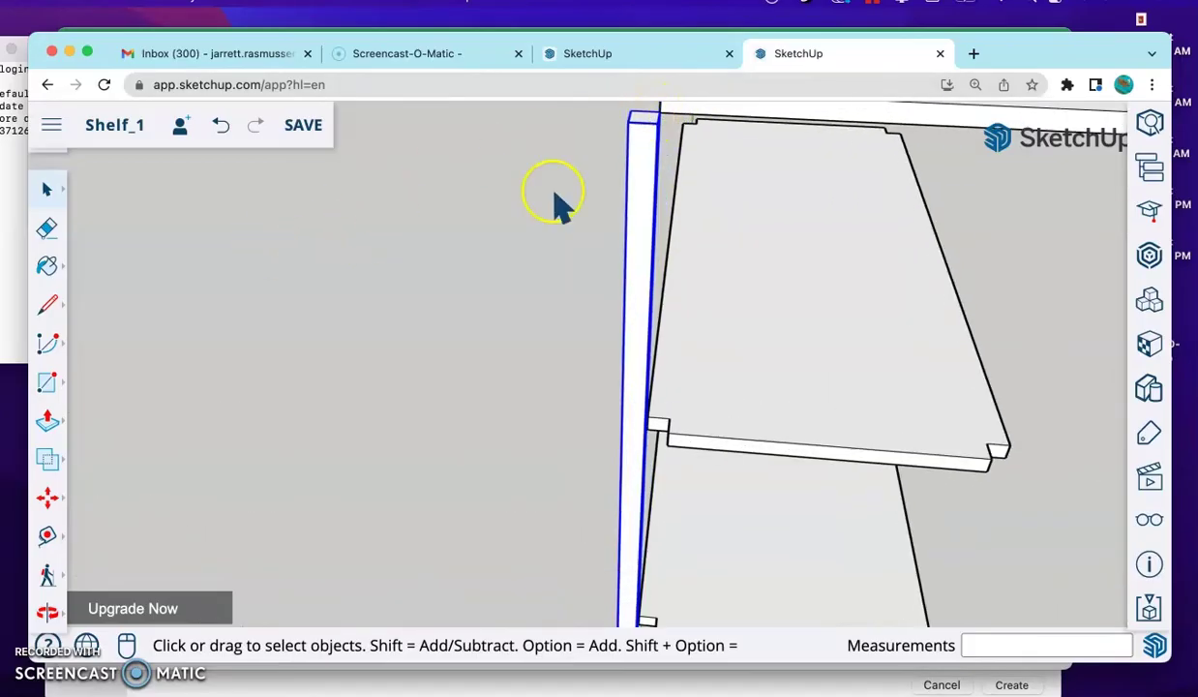
{"action": "middle_click_drag", "start_coordinate": [648, 163], "coordinate": [636, 172]}
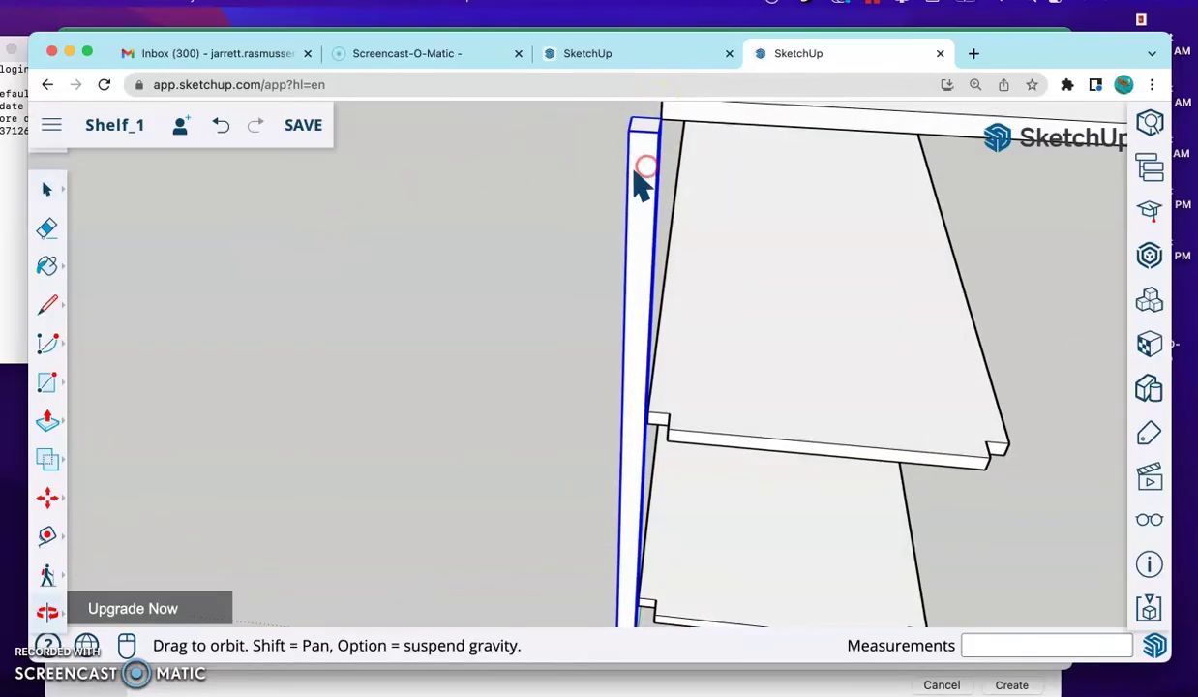
{"action": "left_click", "coordinate": [48, 611]}
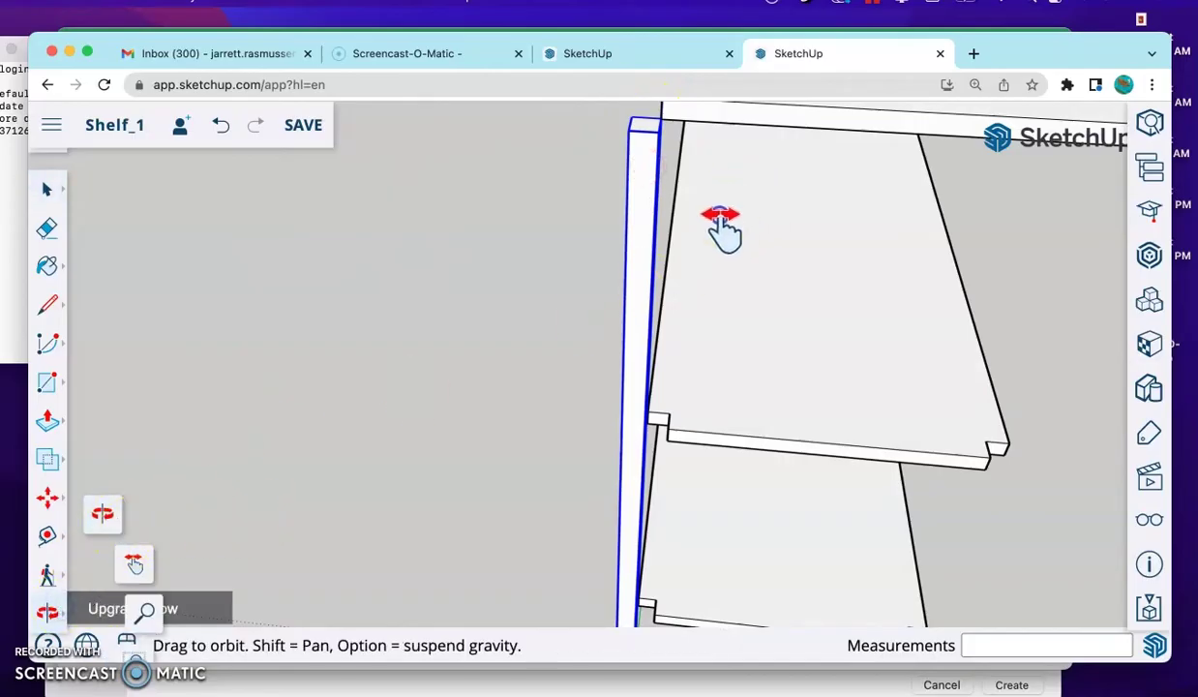
{"action": "left_click_drag", "start_coordinate": [717, 235], "coordinate": [533, 288]}
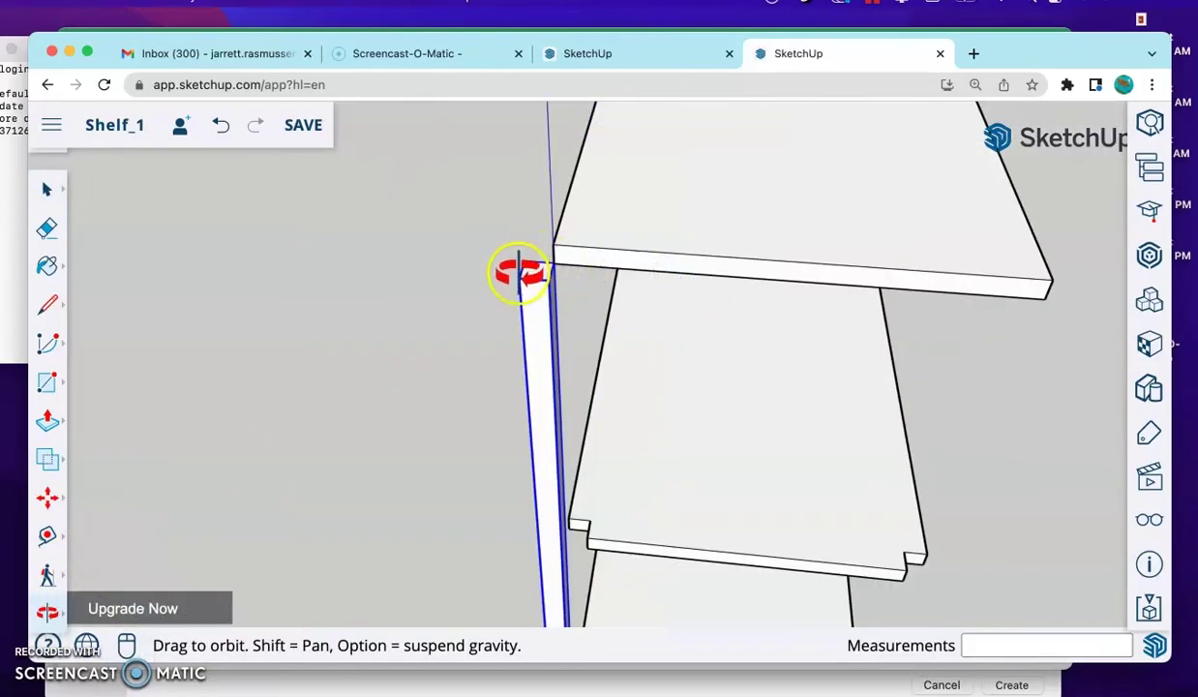
{"action": "left_click", "coordinate": [58, 498]}
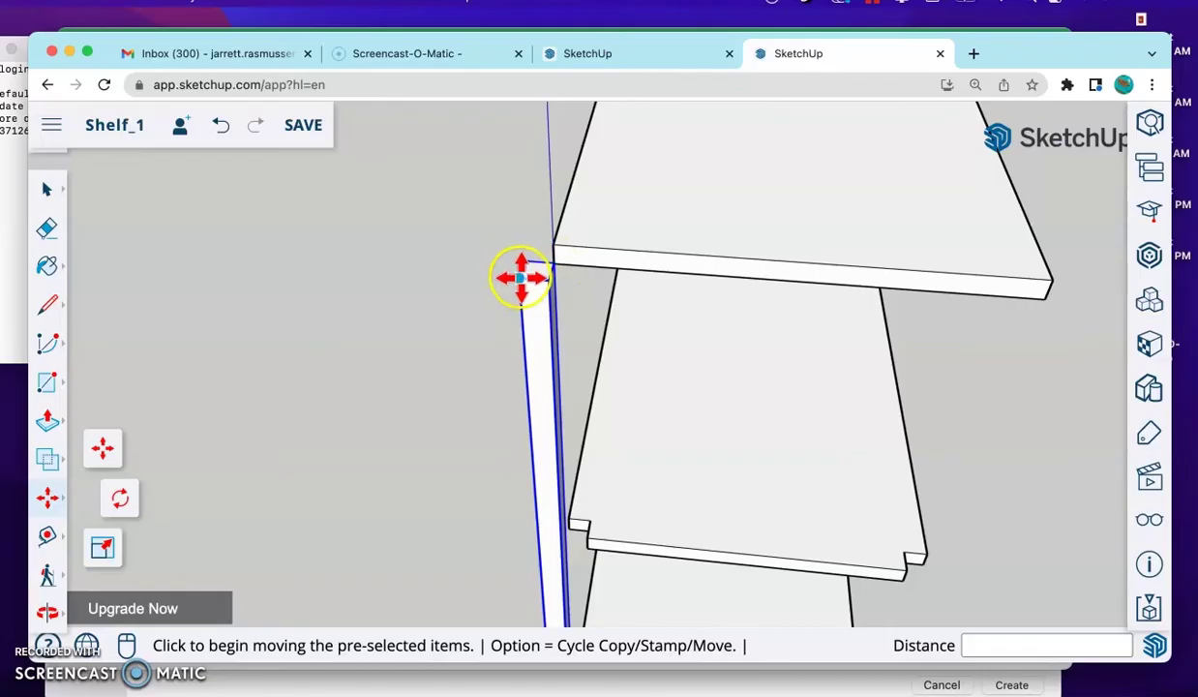
{"action": "left_click", "coordinate": [520, 276]}
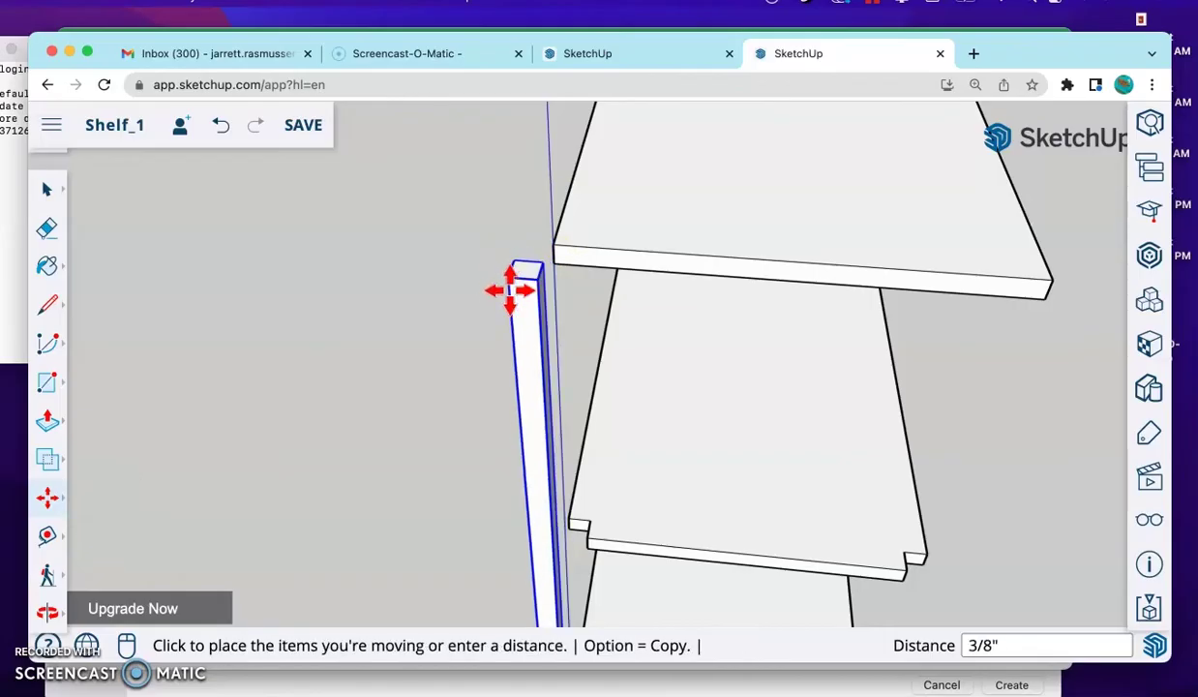
{"action": "left_click_drag", "start_coordinate": [513, 287], "coordinate": [553, 267]}
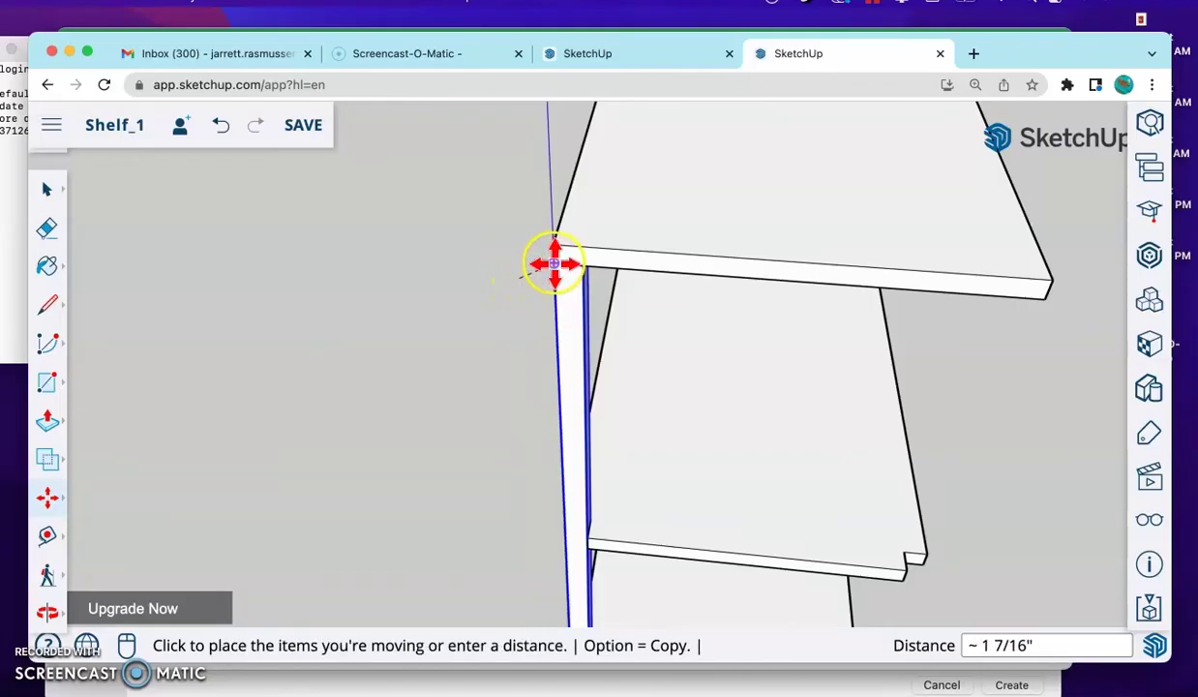
{"action": "left_click", "coordinate": [600, 321]}
Step: Deselect the leg and examine its fit under the top board and in the notches of the two lower boards
{"action": "scroll", "coordinate": [598, 321], "scroll_direction": "up", "scroll_amount": 5}
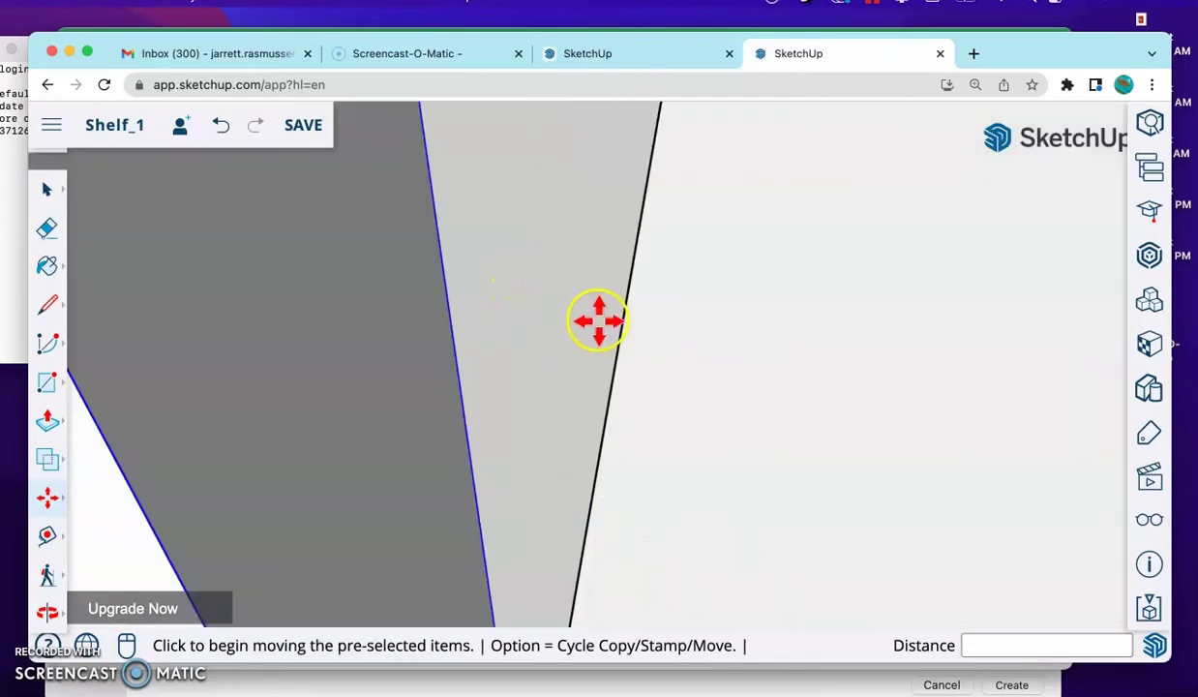
{"action": "scroll", "coordinate": [599, 416], "scroll_direction": "down", "scroll_amount": 6}
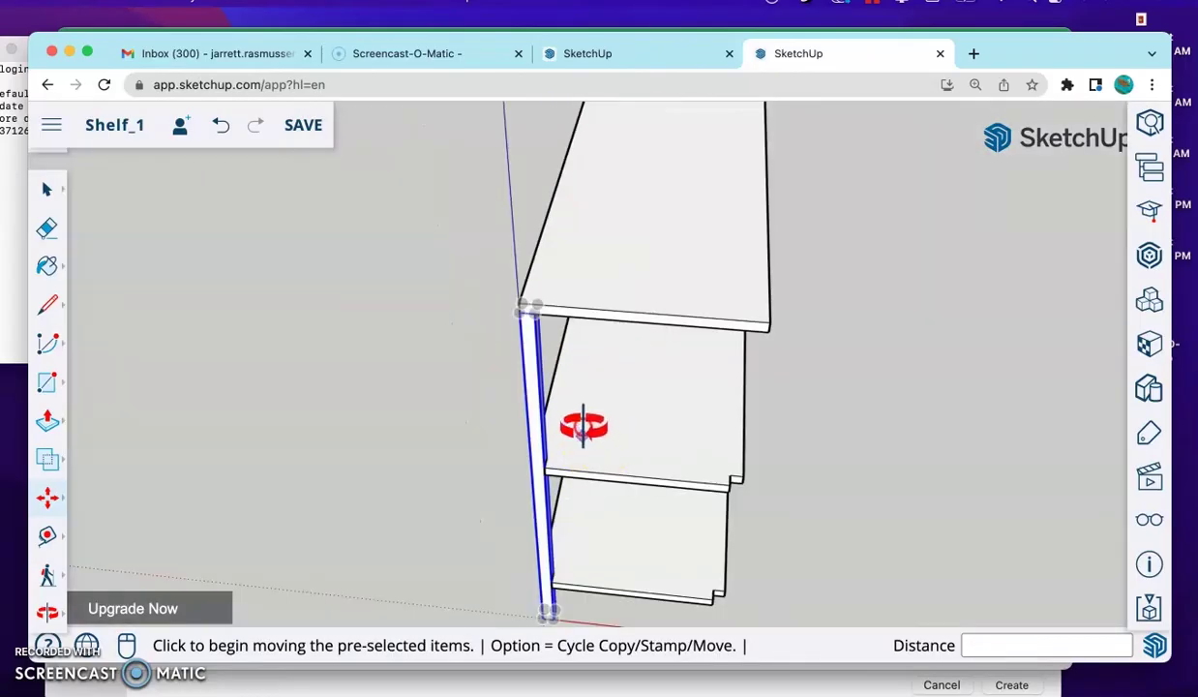
{"action": "middle_click_drag", "start_coordinate": [579, 423], "coordinate": [57, 208]}
{"action": "left_click", "coordinate": [48, 191]}
{"action": "left_click", "coordinate": [307, 267]}
{"action": "middle_click_drag", "start_coordinate": [476, 441], "coordinate": [372, 418]}
{"action": "left_click_drag", "start_coordinate": [406, 452], "coordinate": [781, 400]}
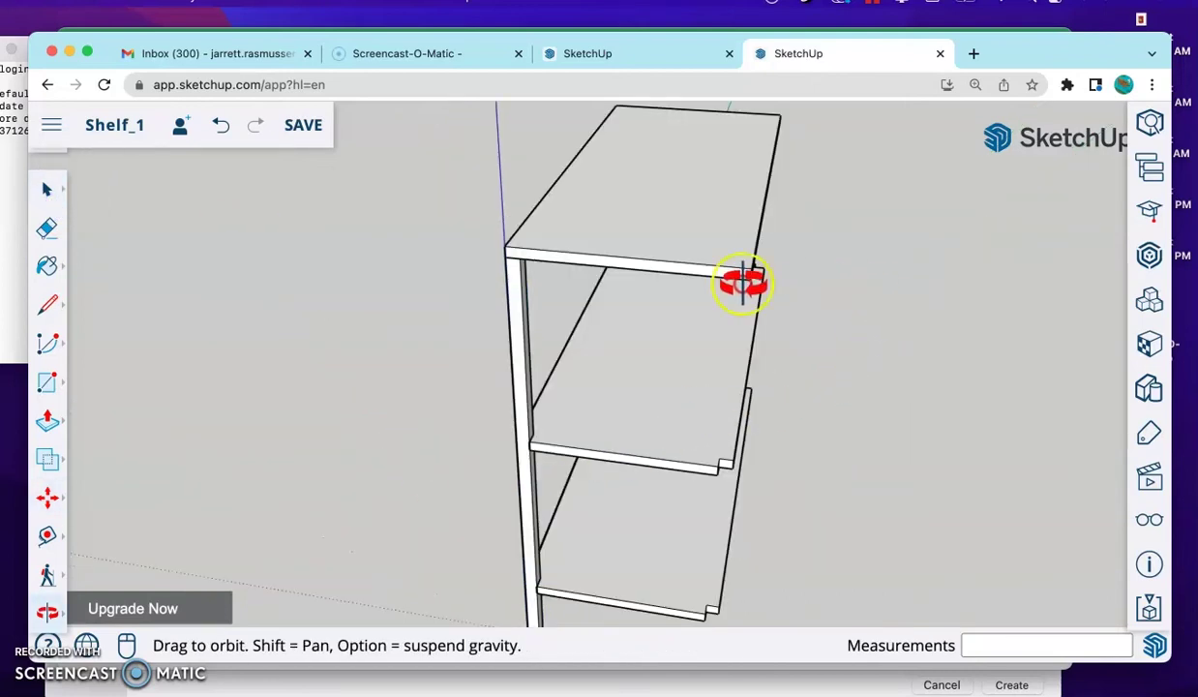
{"action": "left_click_drag", "start_coordinate": [473, 385], "coordinate": [558, 393]}
{"action": "middle_click_drag", "start_coordinate": [558, 393], "coordinate": [560, 394]}
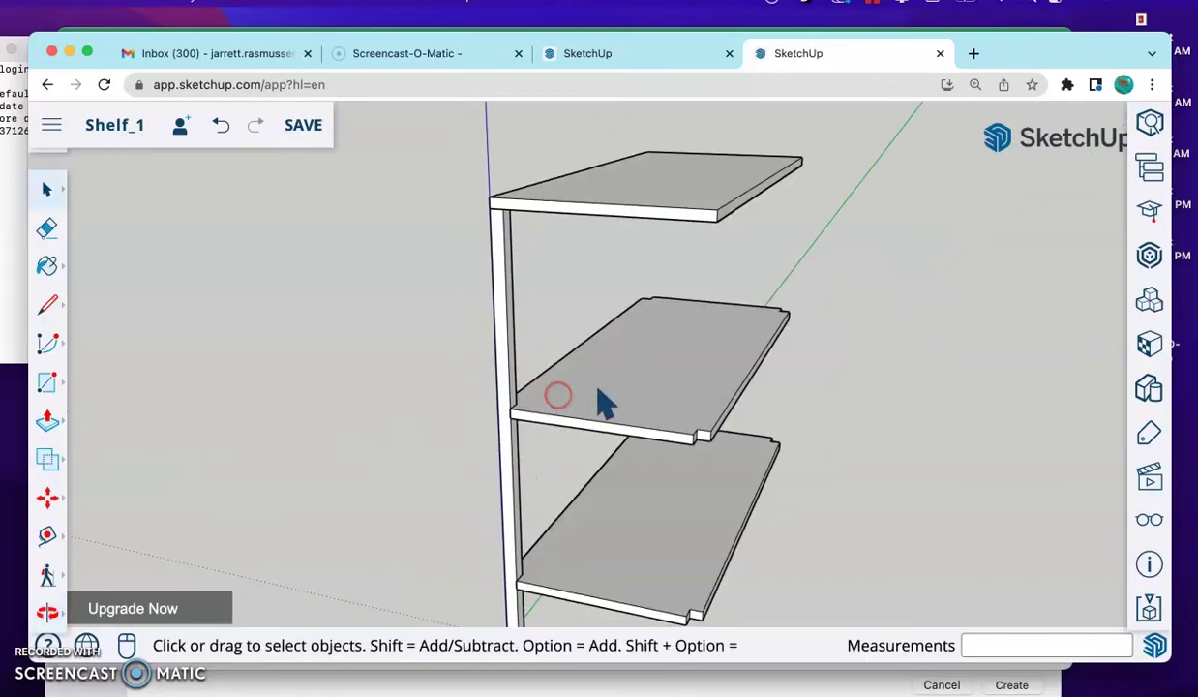
Step: Copy the leg component and paste the duplicate beside the free corner of the shelf's short end
{"action": "left_click", "coordinate": [504, 296]}
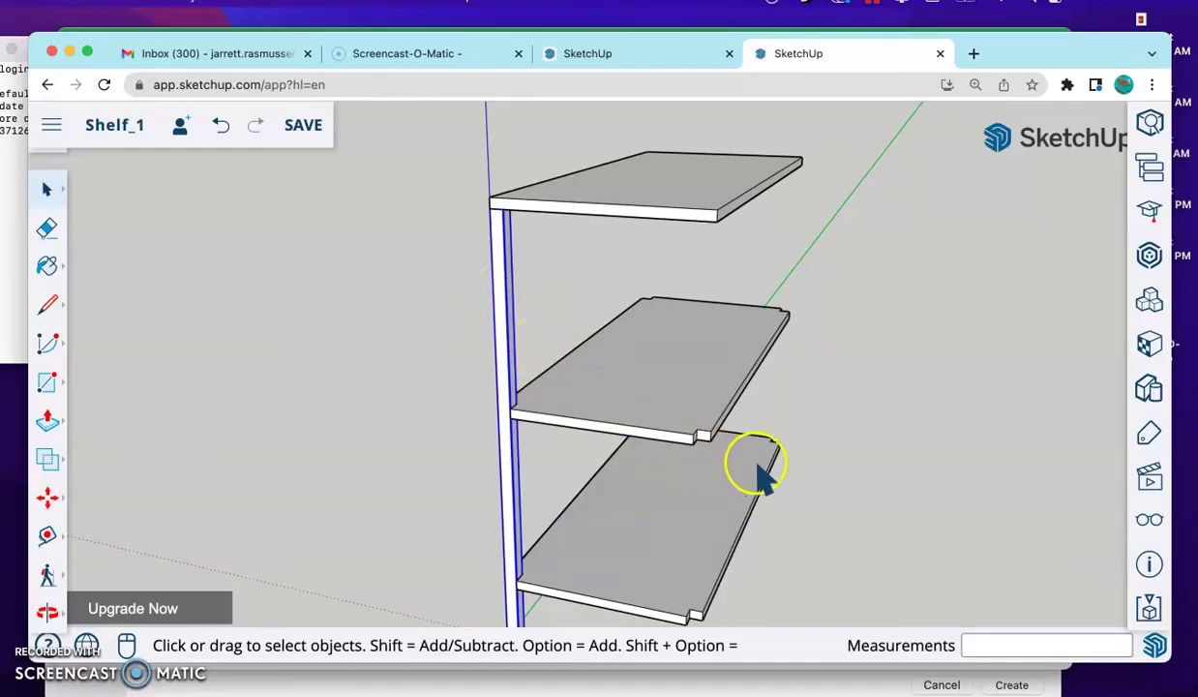
{"action": "left_click", "coordinate": [876, 418]}
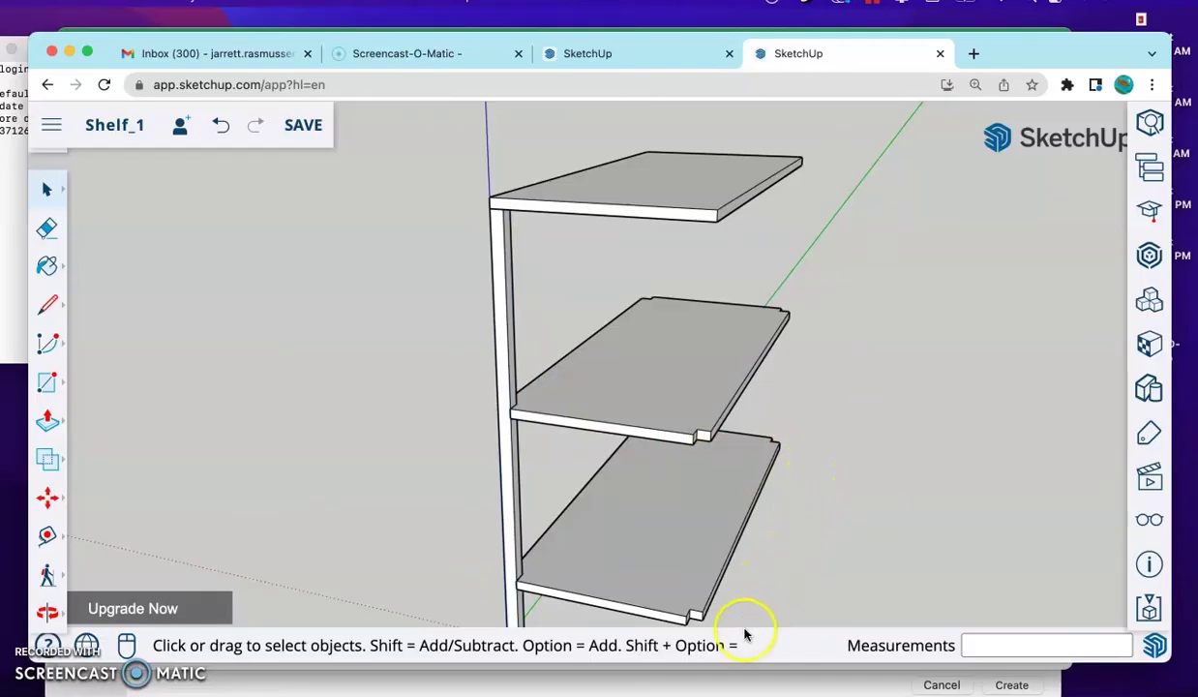
{"action": "key", "text": "super+v"}
{"action": "scroll", "coordinate": [777, 609], "scroll_direction": "down", "scroll_amount": 3}
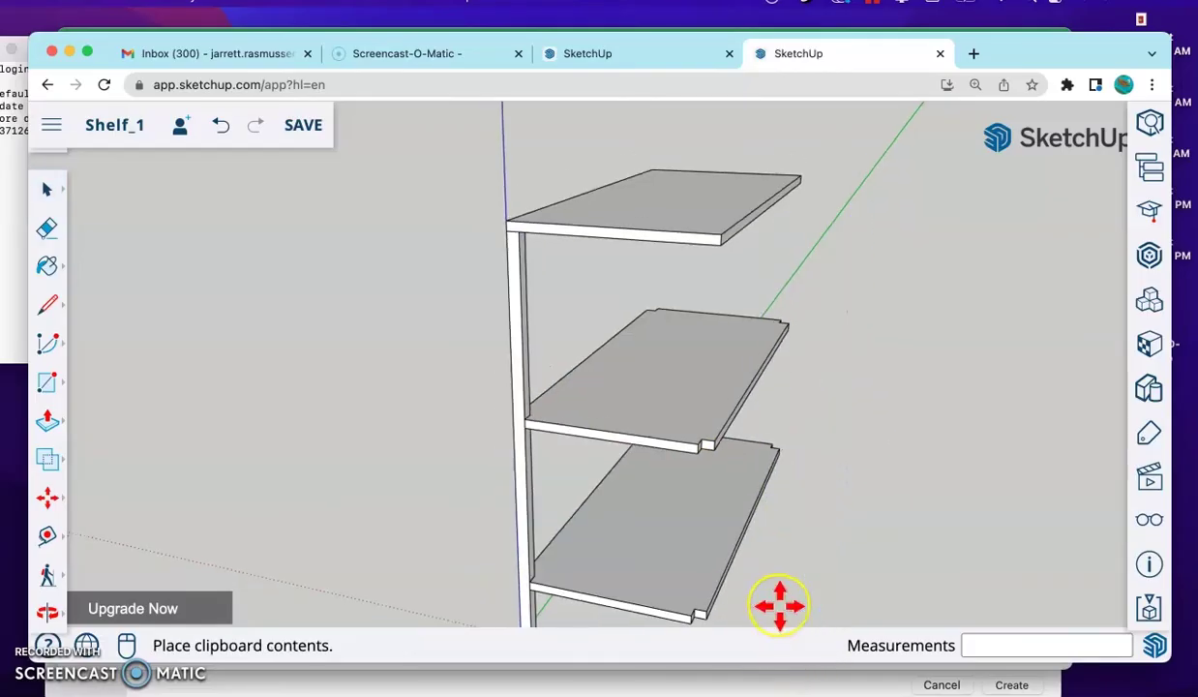
{"action": "scroll", "coordinate": [755, 600], "scroll_direction": "up", "scroll_amount": 8}
{"action": "scroll", "coordinate": [730, 587], "scroll_direction": "down", "scroll_amount": 5}
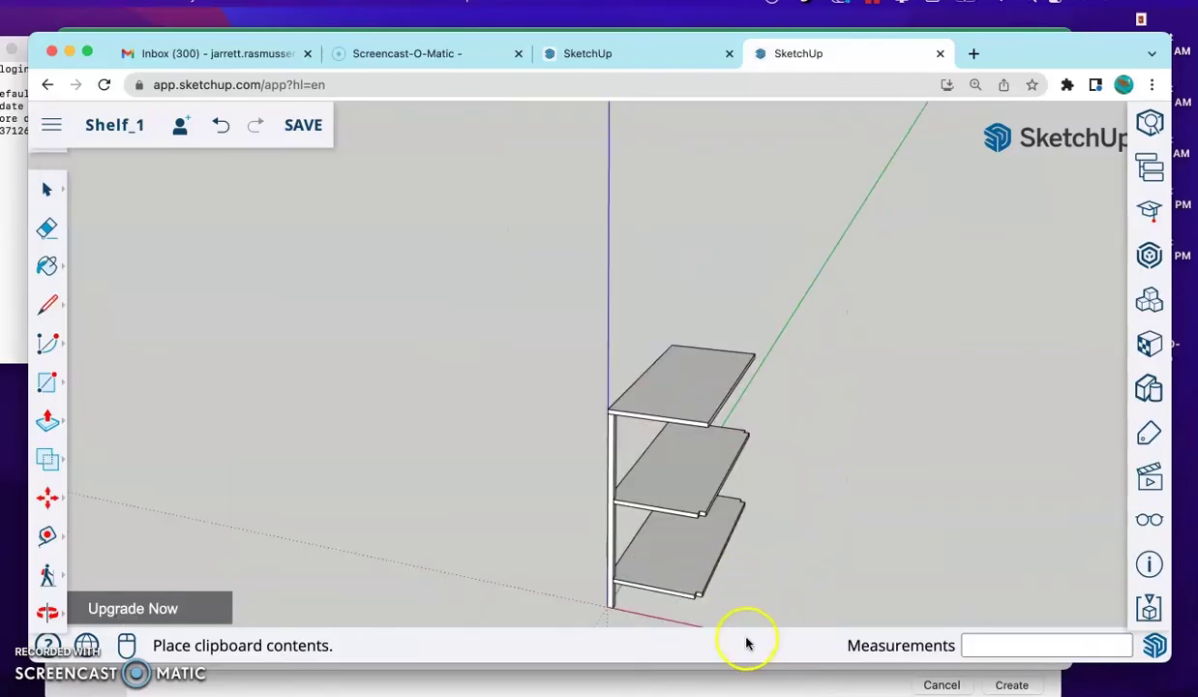
{"action": "scroll", "coordinate": [729, 619], "scroll_direction": "up", "scroll_amount": 3}
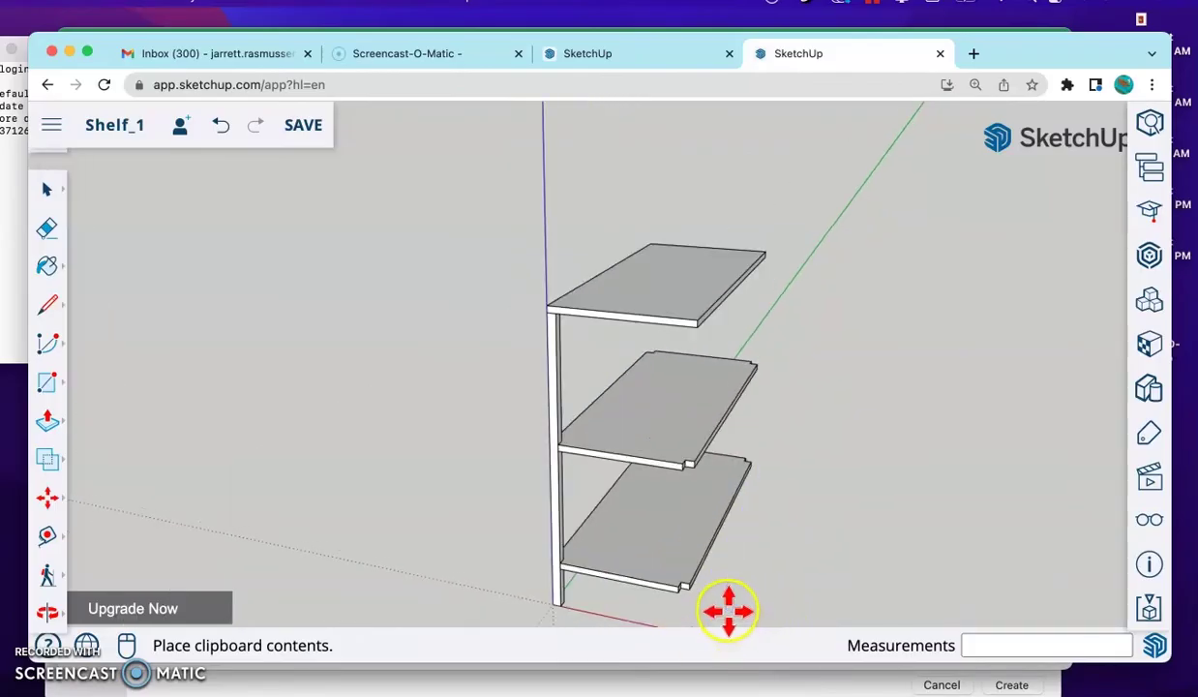
{"action": "scroll", "coordinate": [714, 609], "scroll_direction": "up", "scroll_amount": 1}
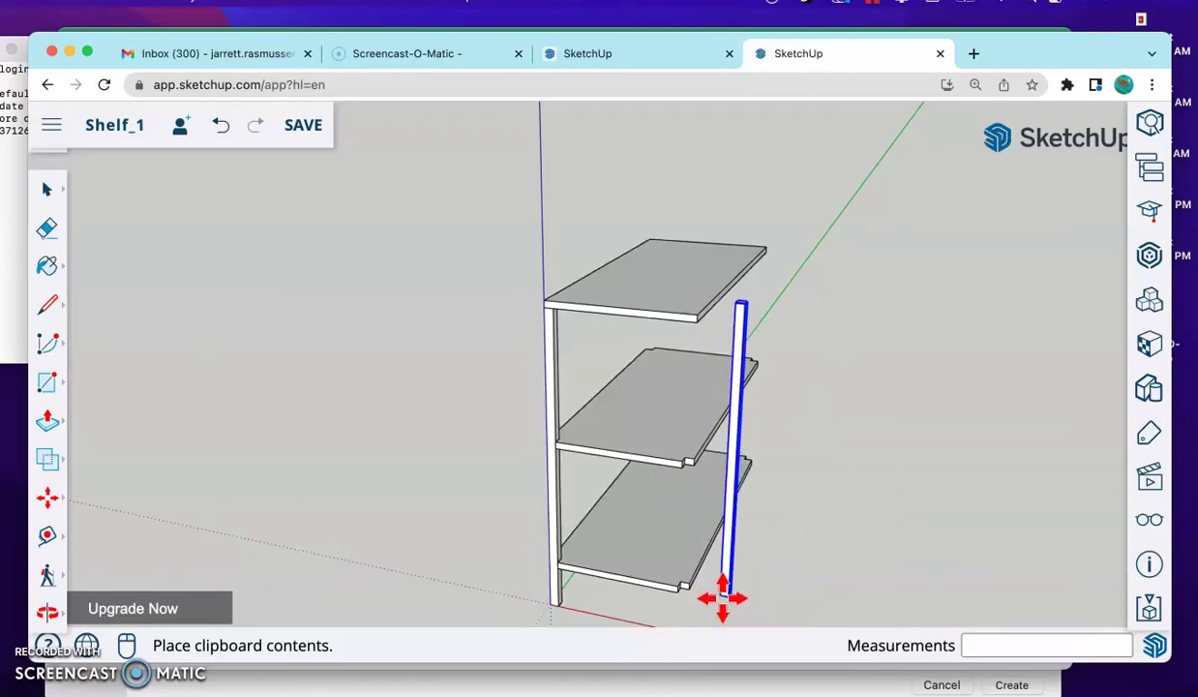
{"action": "left_click", "coordinate": [724, 598]}
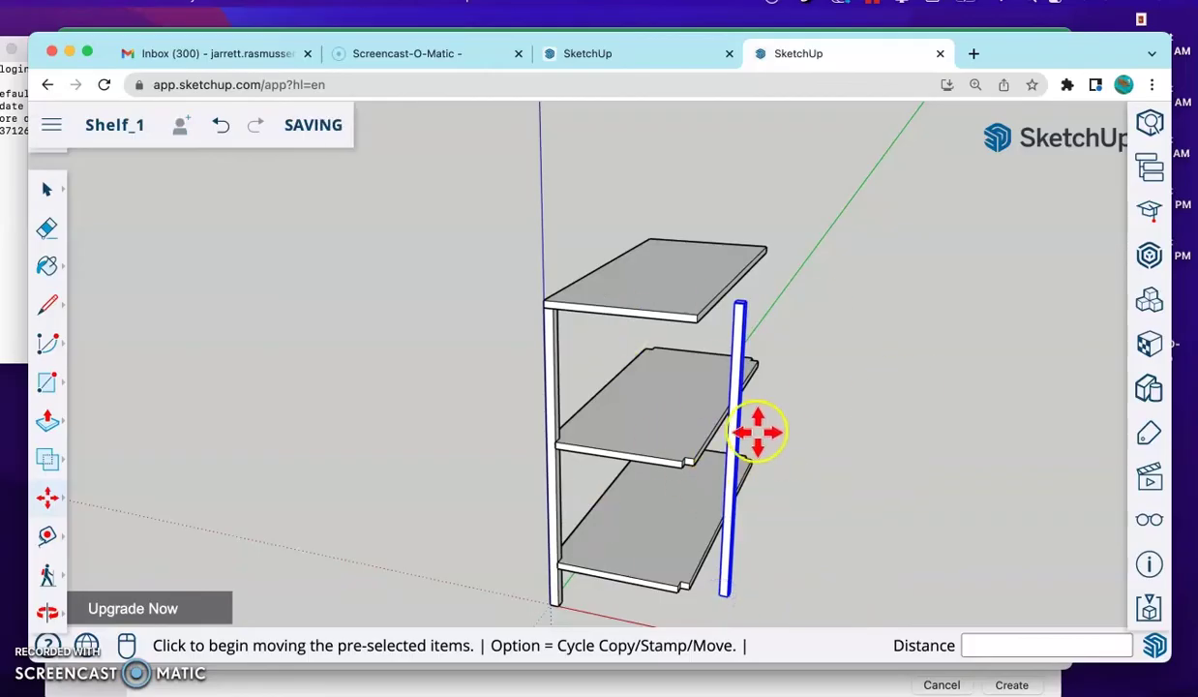
Step: Move the copied leg by its top outer corner to the top board's underside corner at the other end of the same short edge
{"action": "scroll", "coordinate": [774, 329], "scroll_direction": "up", "scroll_amount": 5}
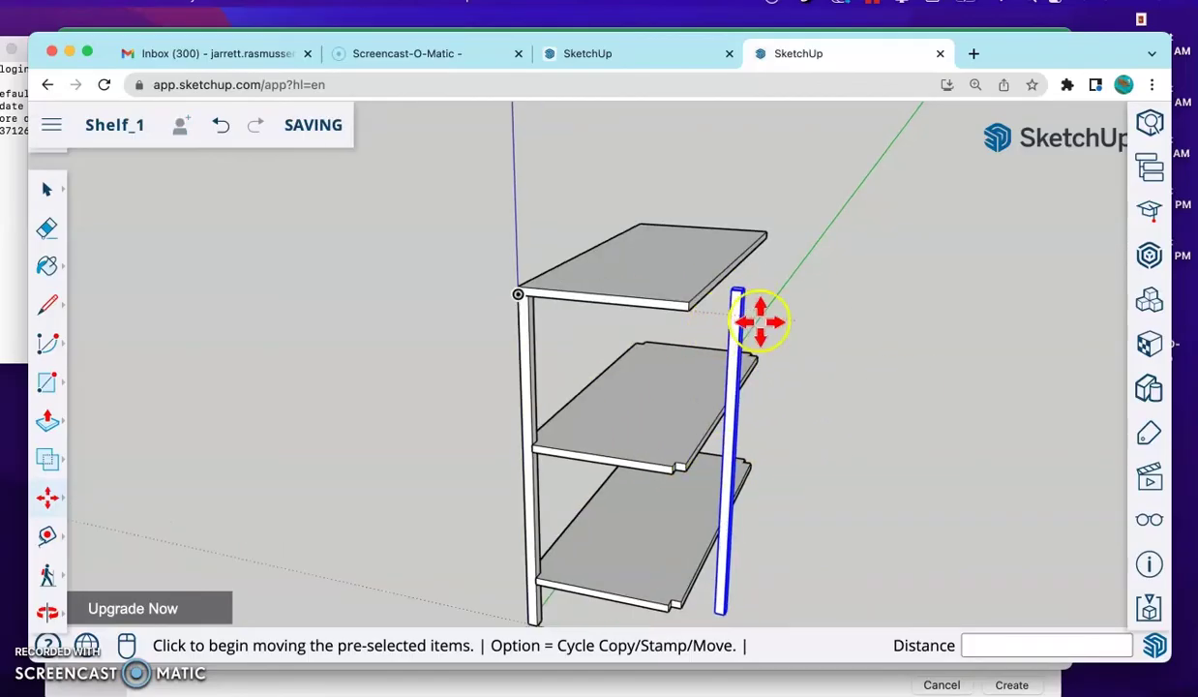
{"action": "middle_click_drag", "start_coordinate": [769, 245], "coordinate": [700, 315]}
{"action": "scroll", "coordinate": [700, 311], "scroll_direction": "up", "scroll_amount": 3}
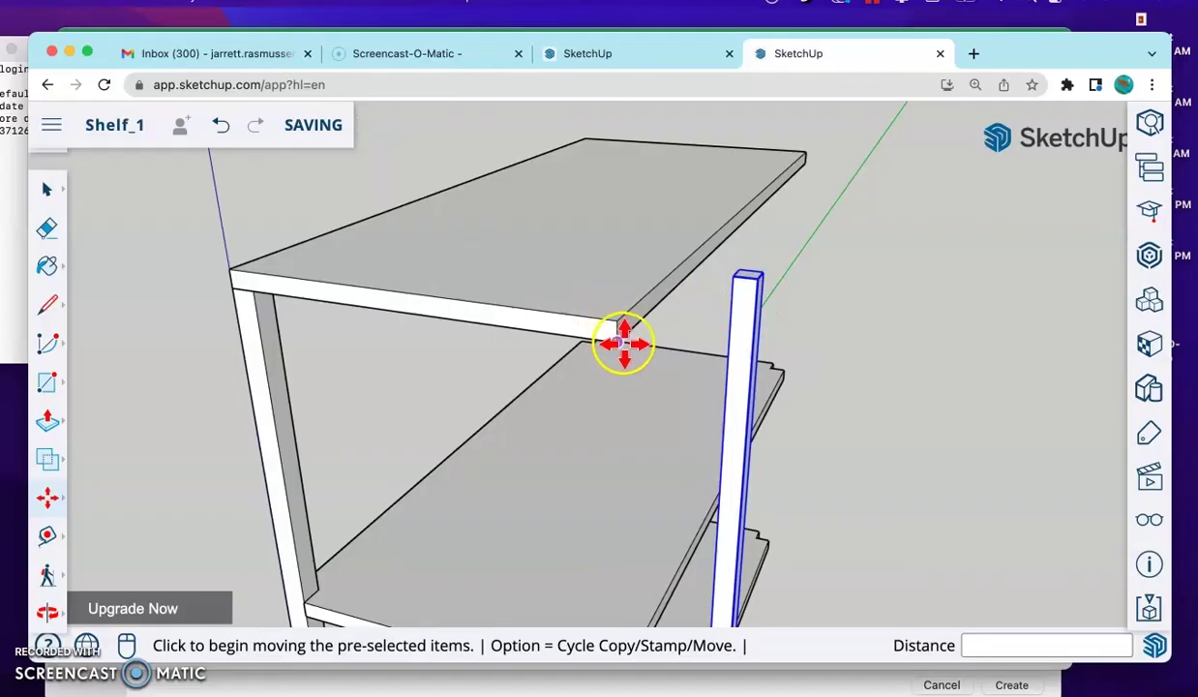
{"action": "left_click", "coordinate": [757, 280]}
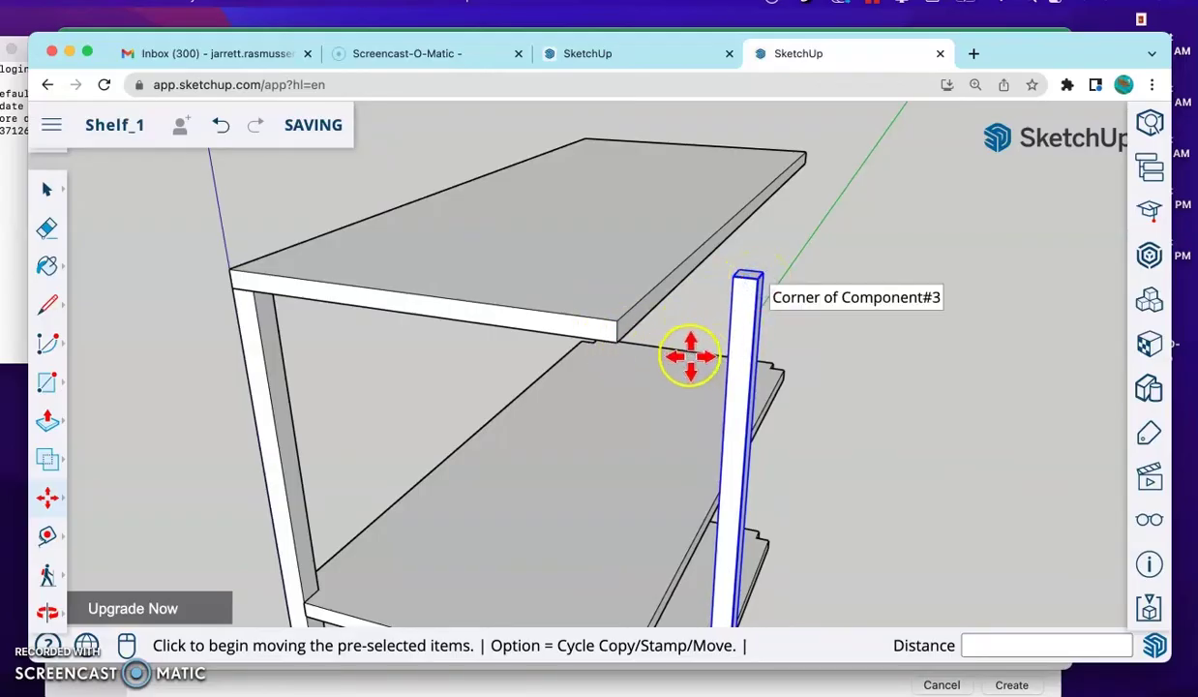
{"action": "left_click", "coordinate": [620, 340]}
{"action": "middle_click_drag", "start_coordinate": [724, 402], "coordinate": [452, 335]}
{"action": "middle_click_drag", "start_coordinate": [321, 371], "coordinate": [382, 430]}
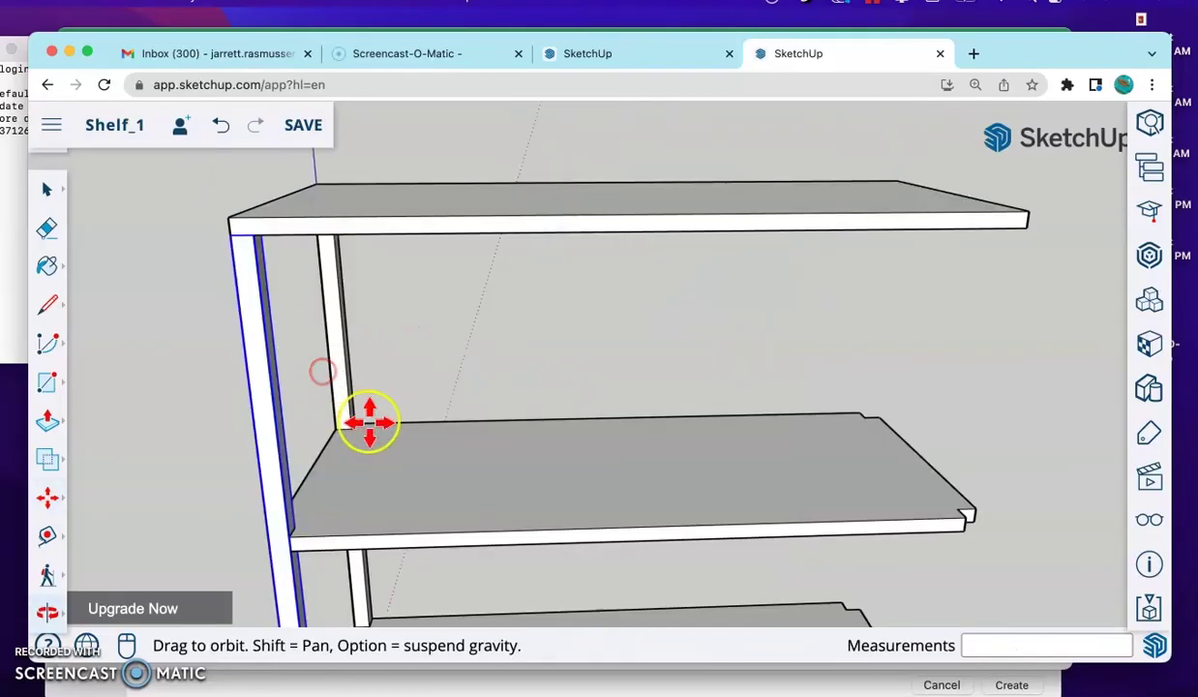
{"action": "scroll", "coordinate": [476, 500], "scroll_direction": "down", "scroll_amount": 4}
{"action": "scroll", "coordinate": [449, 483], "scroll_direction": "up", "scroll_amount": 3}
{"action": "scroll", "coordinate": [409, 335], "scroll_direction": "up", "scroll_amount": 2}
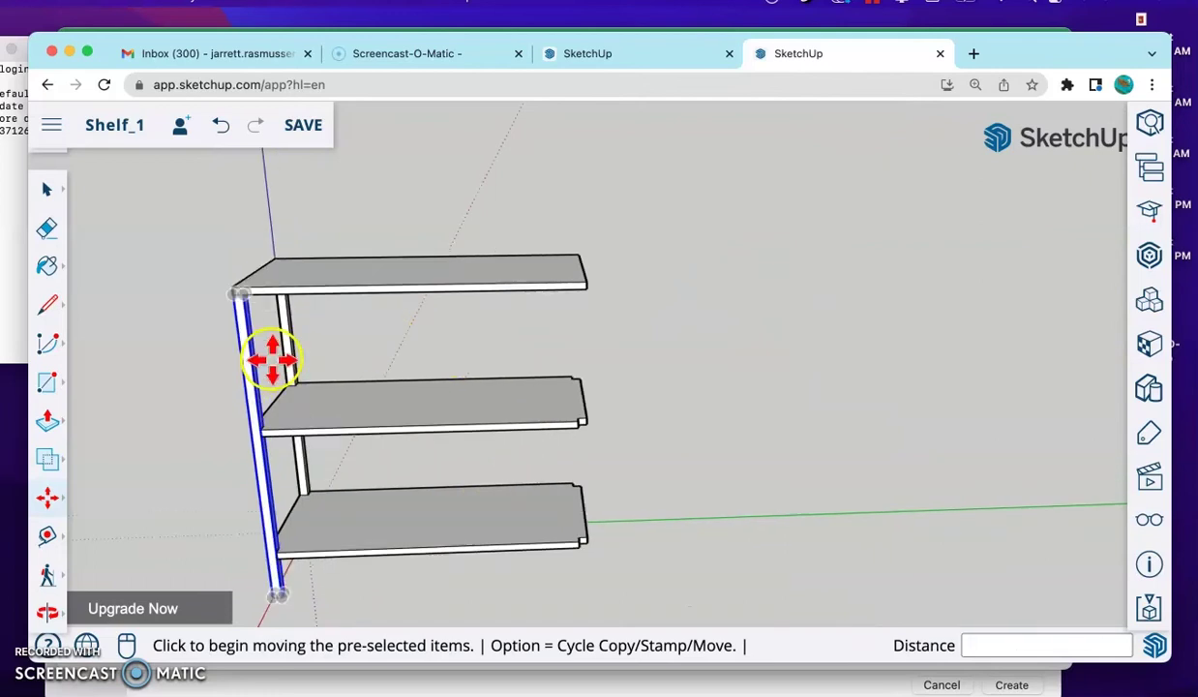
{"action": "scroll", "coordinate": [210, 328], "scroll_direction": "up", "scroll_amount": 1}
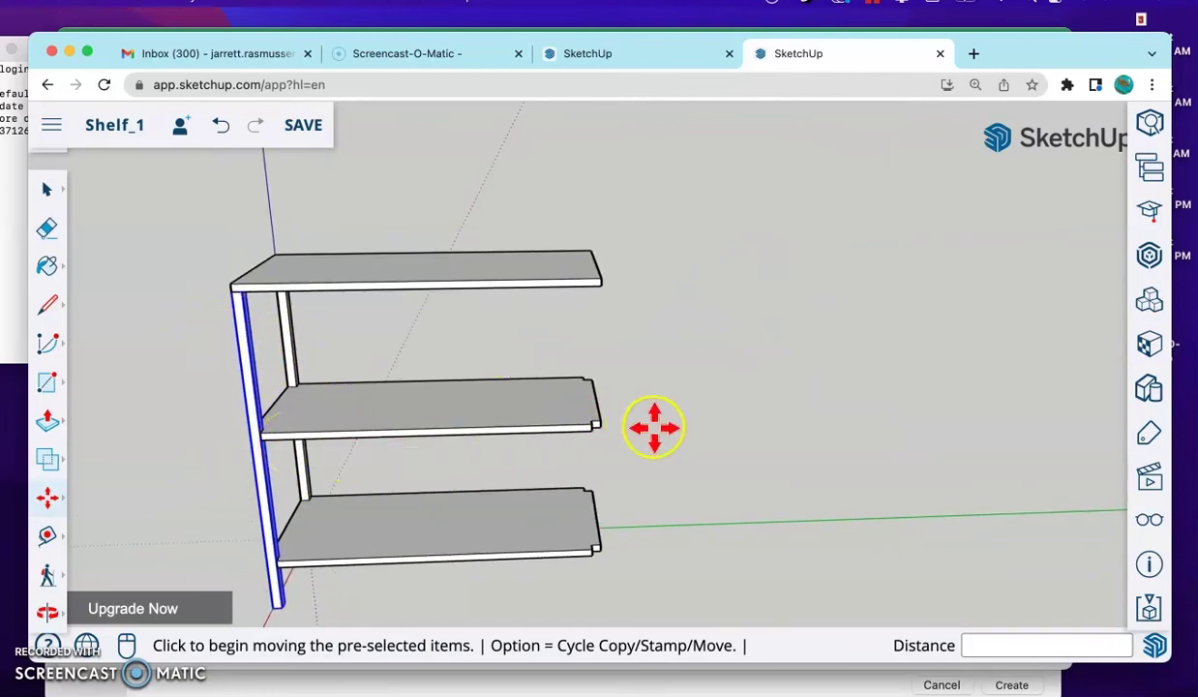
Step: Copy the selected leg and paste the duplicate beside the near corner of the shelf's legless short end
{"action": "key", "text": "super+c"}
{"action": "key", "text": "super+v"}
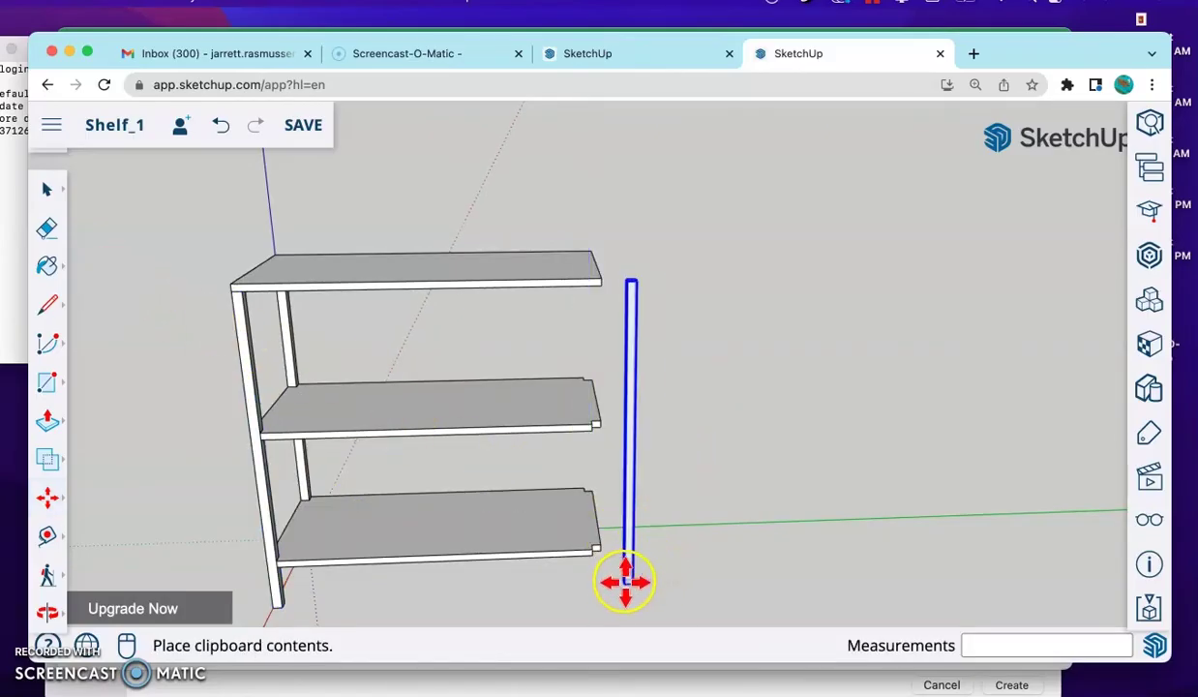
{"action": "left_click", "coordinate": [614, 588]}
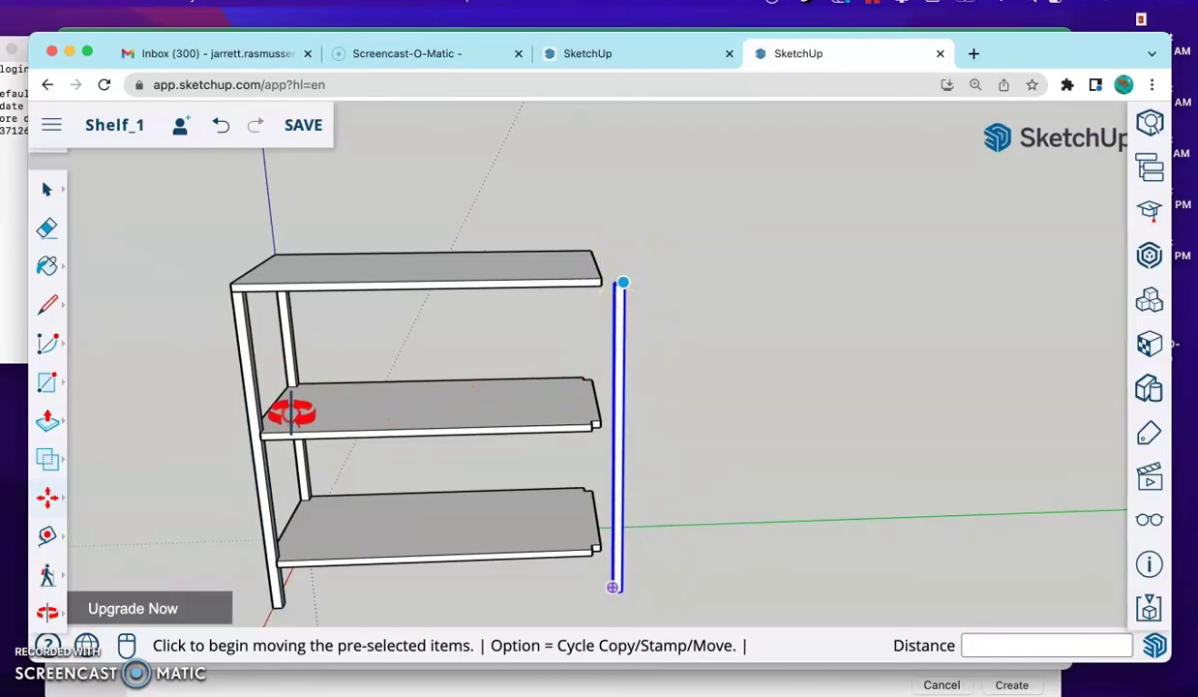
Step: Move the pasted leg by its top outer corner to the top board's underside corner at the near end of the legless side
{"action": "middle_click_drag", "start_coordinate": [291, 413], "coordinate": [533, 307]}
{"action": "scroll", "coordinate": [524, 319], "scroll_direction": "up", "scroll_amount": 5}
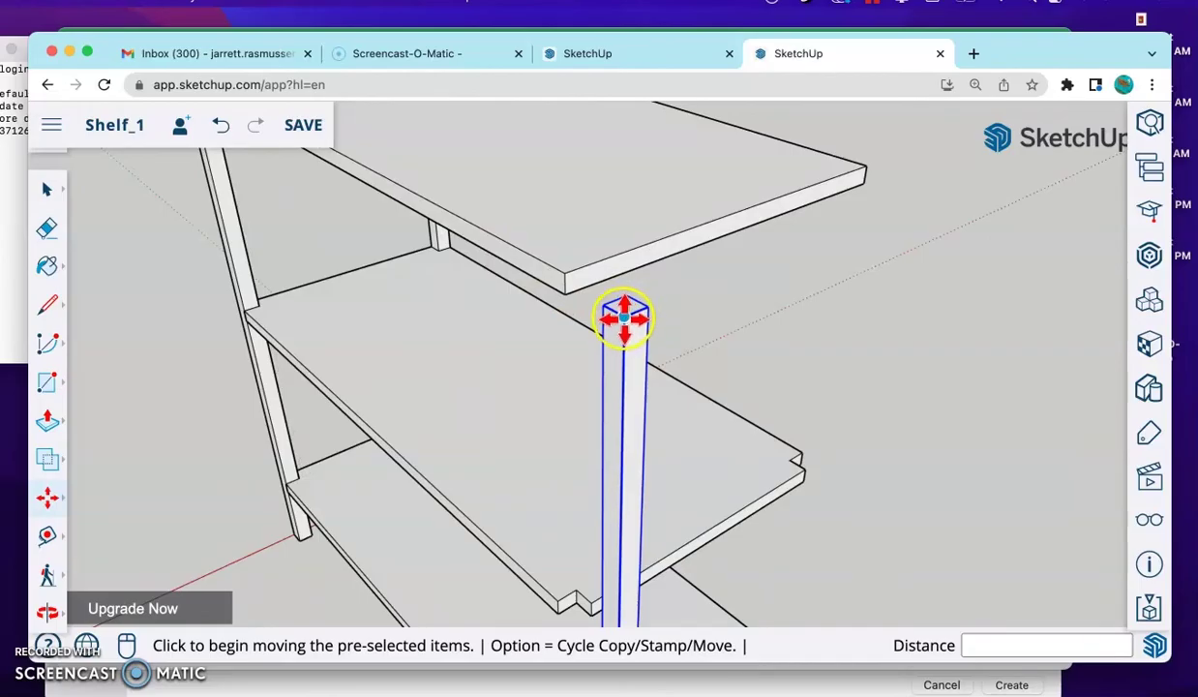
{"action": "left_click", "coordinate": [624, 317]}
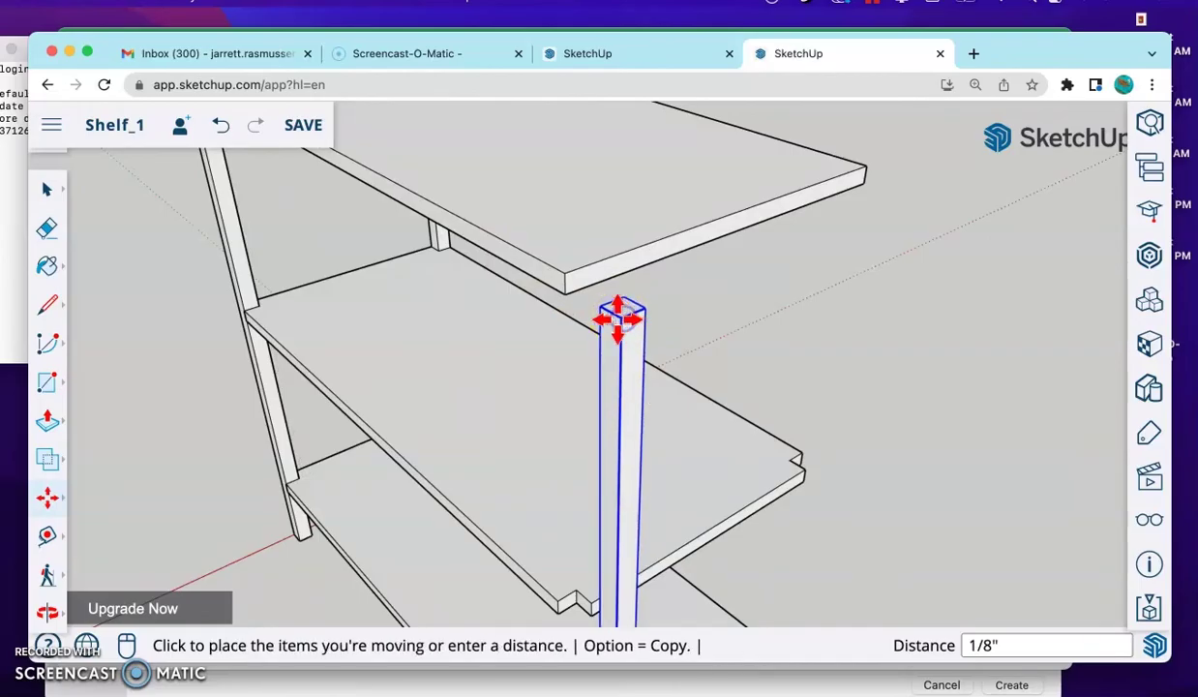
{"action": "left_click", "coordinate": [562, 291]}
{"action": "left_click", "coordinate": [571, 331]}
Step: Paste another copy of the leg beside the last corner of the shelf that has no leg
{"action": "left_click_drag", "start_coordinate": [571, 332], "coordinate": [465, 358]}
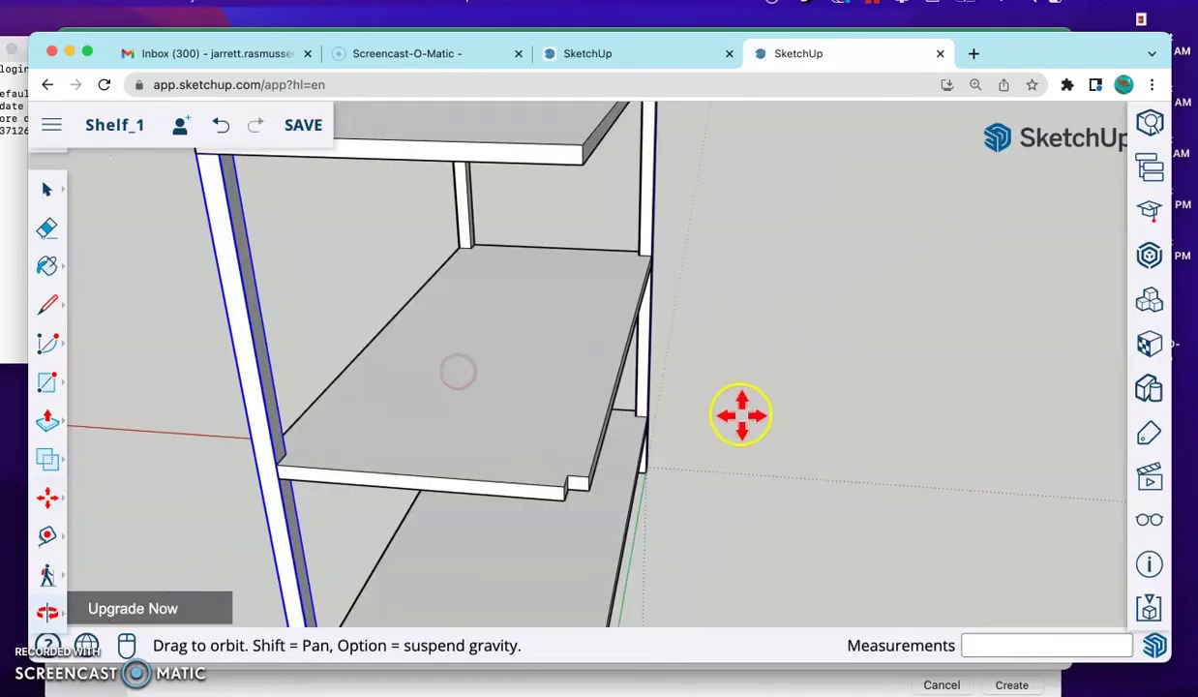
{"action": "key", "text": "super+v"}
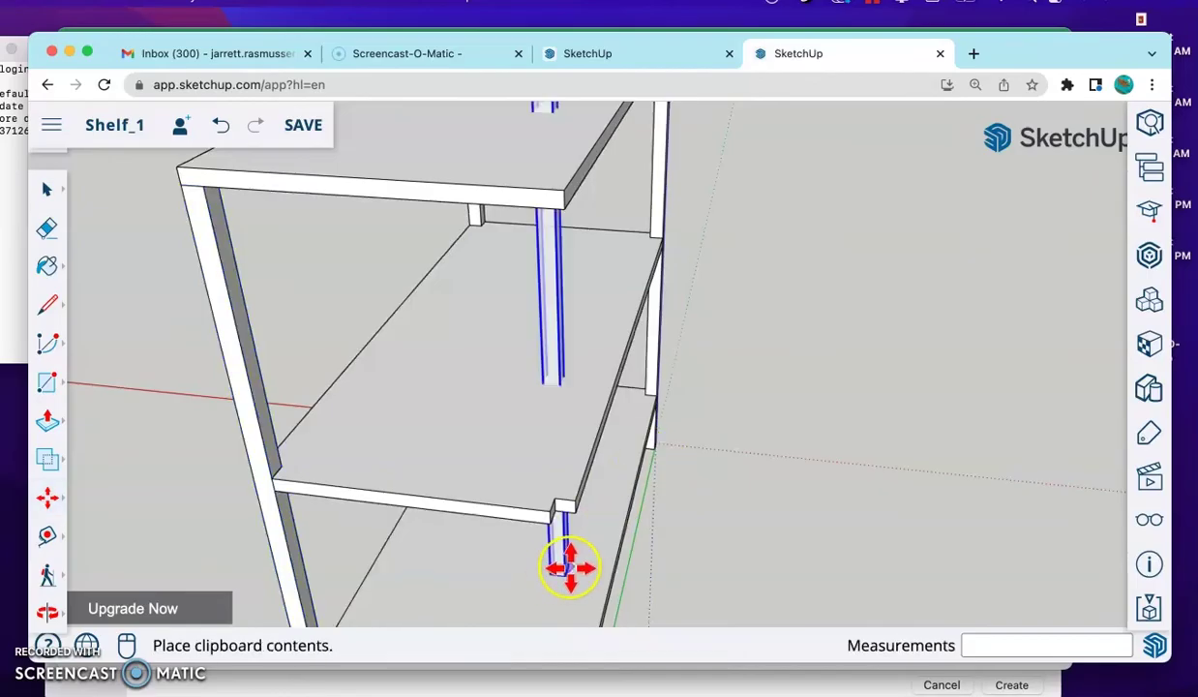
{"action": "left_click", "coordinate": [655, 682]}
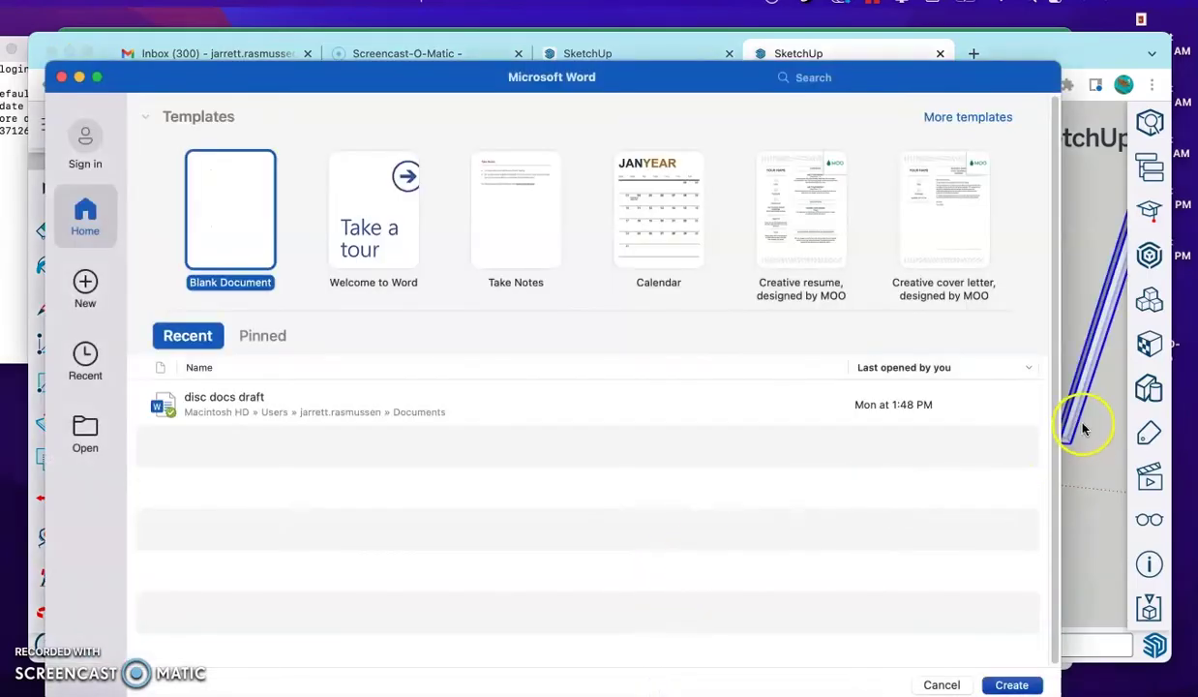
{"action": "left_click", "coordinate": [1076, 418]}
{"action": "left_click", "coordinate": [689, 547]}
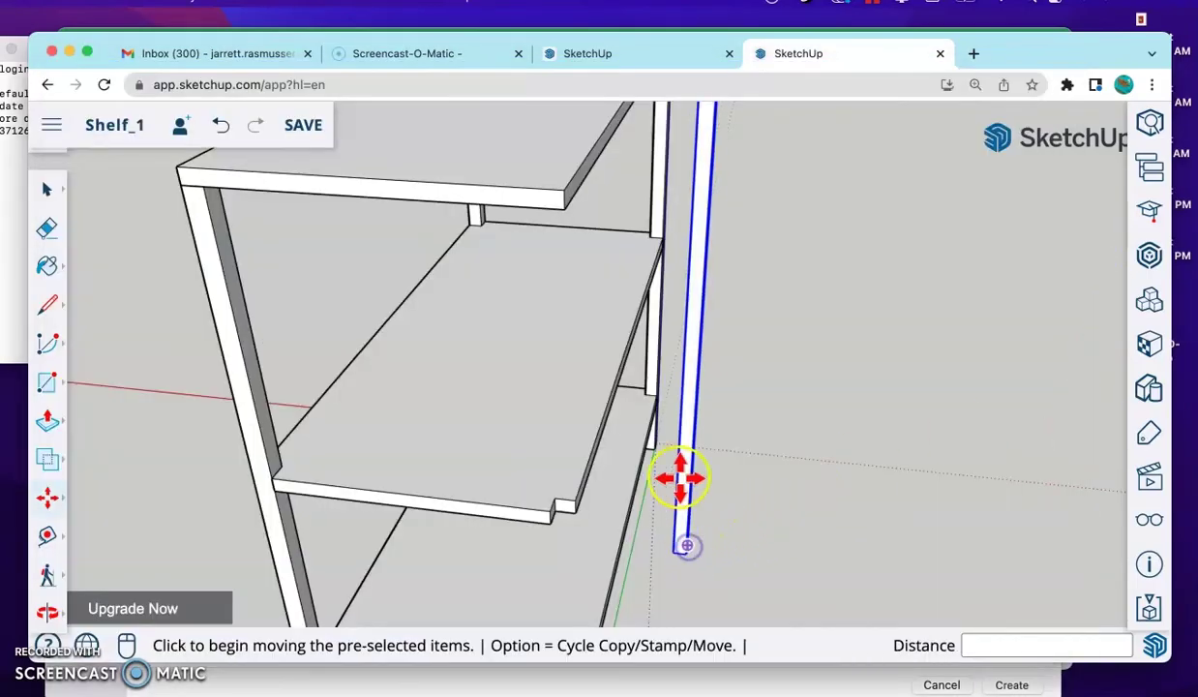
Step: Move the last pasted leg by its top outer corner to the underside of the top board's remaining free corner
{"action": "middle_click", "coordinate": [754, 276]}
{"action": "middle_click_drag", "start_coordinate": [703, 282], "coordinate": [703, 277]}
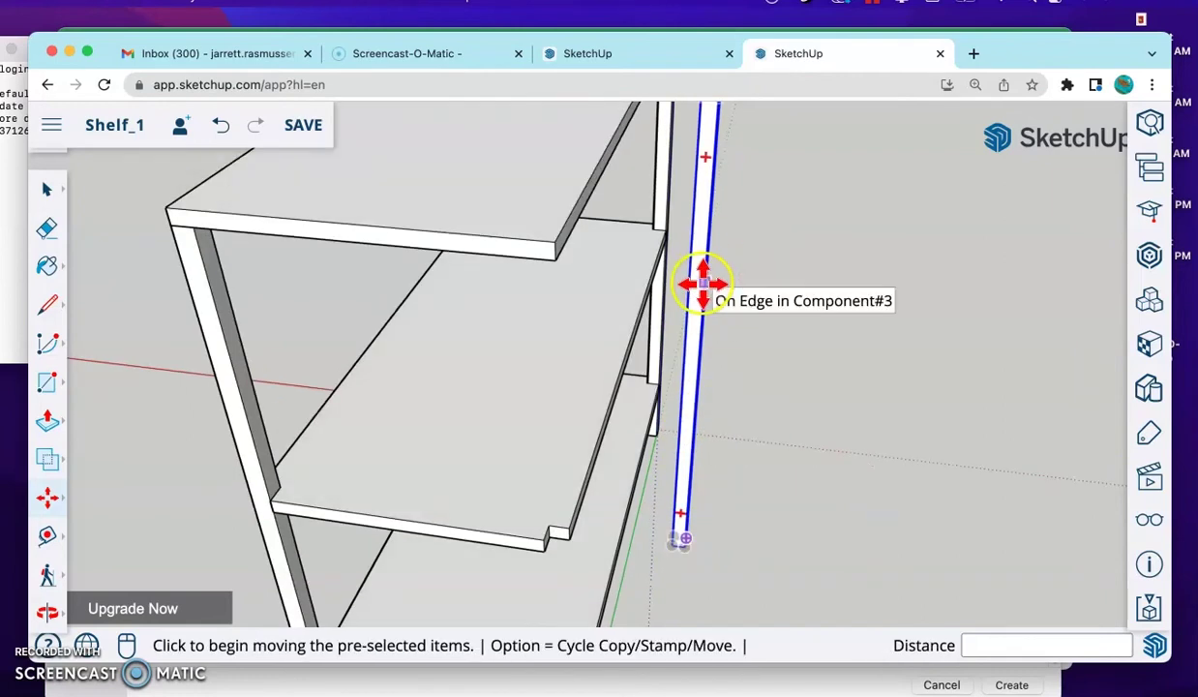
{"action": "left_click", "coordinate": [649, 480]}
{"action": "left_click", "coordinate": [648, 513]}
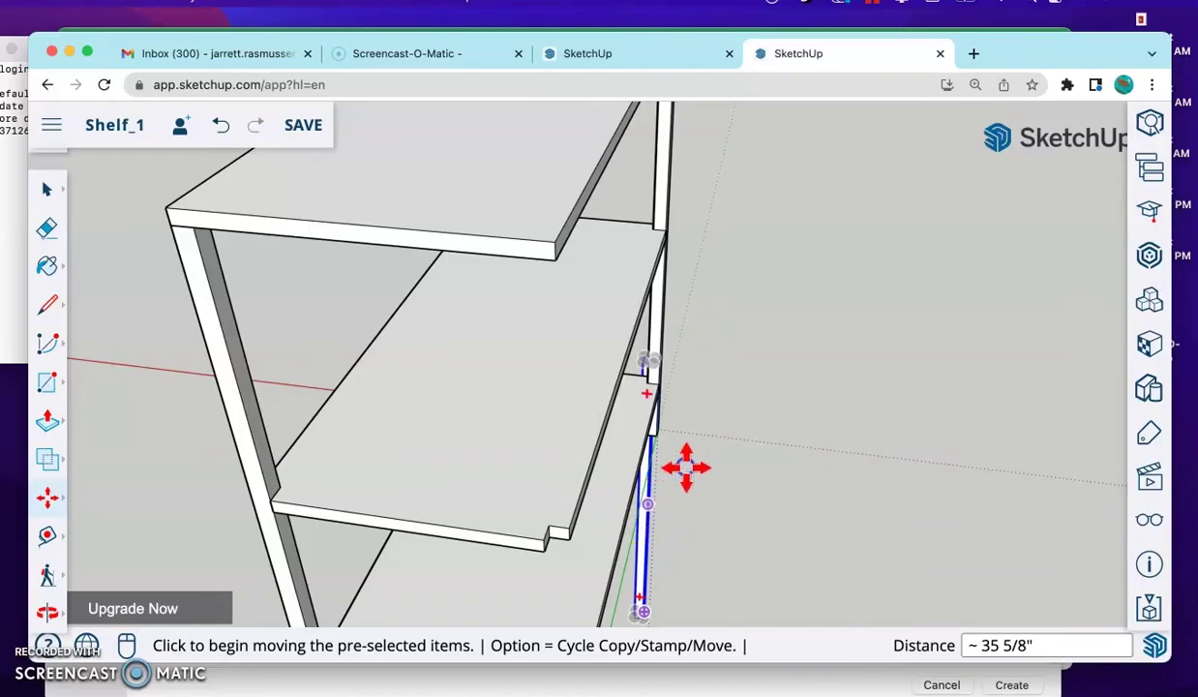
{"action": "left_click", "coordinate": [647, 503]}
{"action": "left_click", "coordinate": [702, 315]}
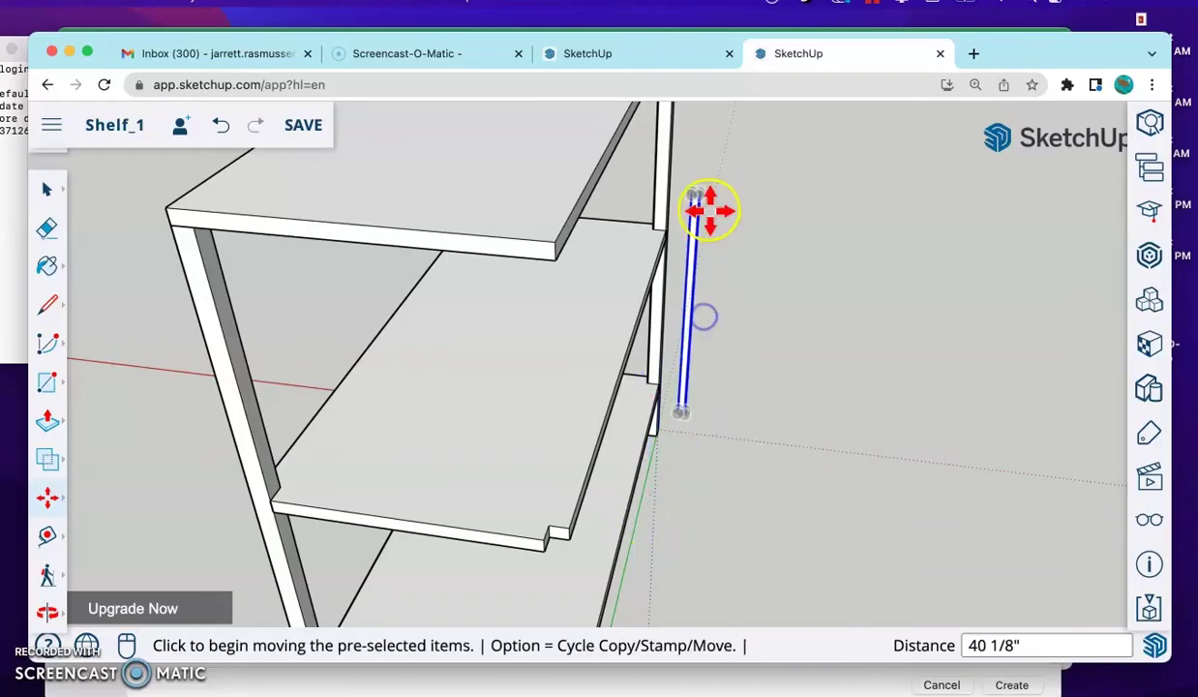
{"action": "left_click", "coordinate": [680, 207]}
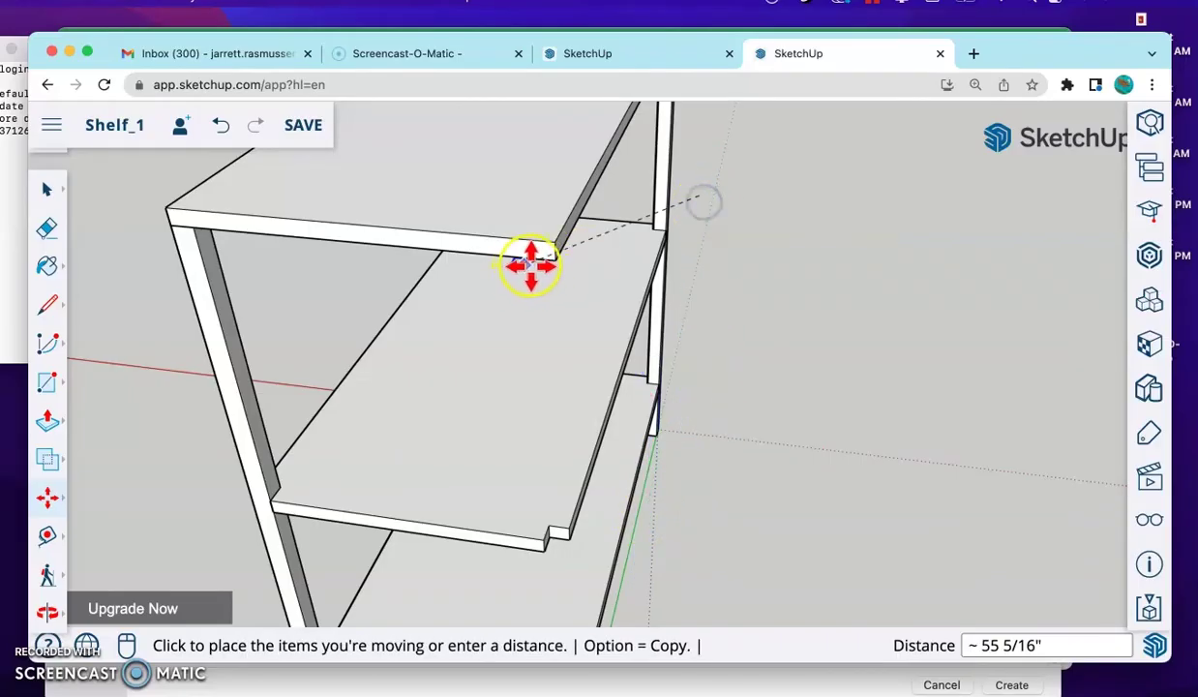
{"action": "left_click", "coordinate": [554, 261]}
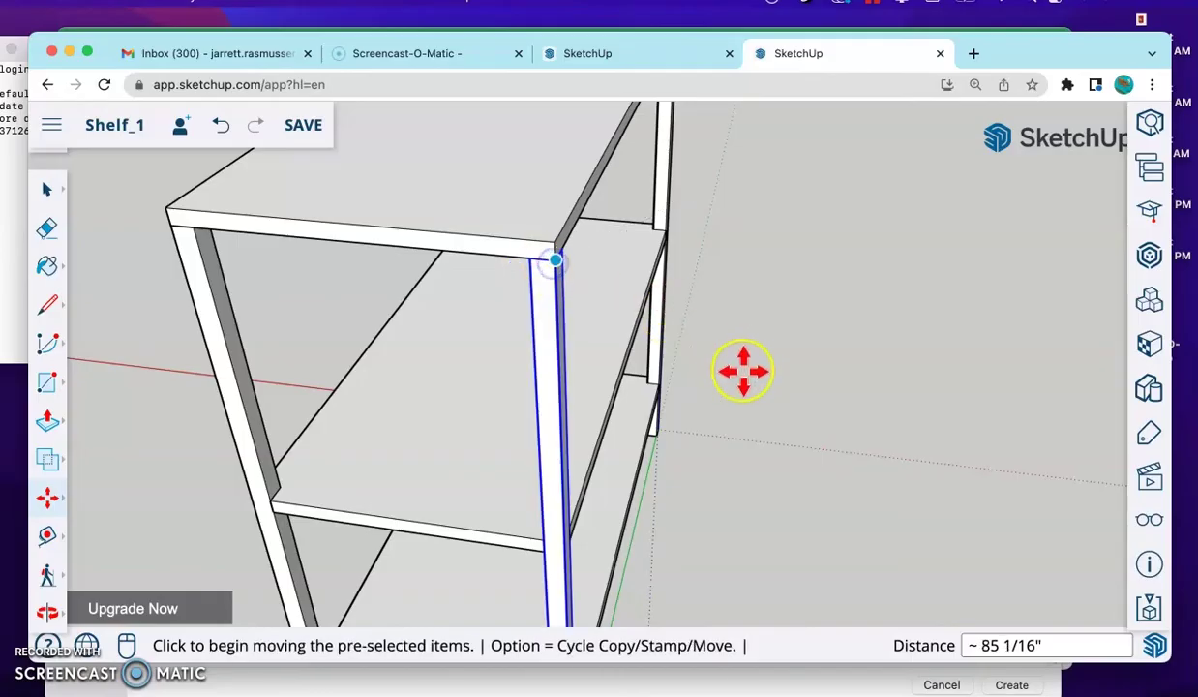
Step: Examine how the legs fit the notches of the two lower boards and clear the leg selection
{"action": "middle_click_drag", "start_coordinate": [563, 340], "coordinate": [391, 317]}
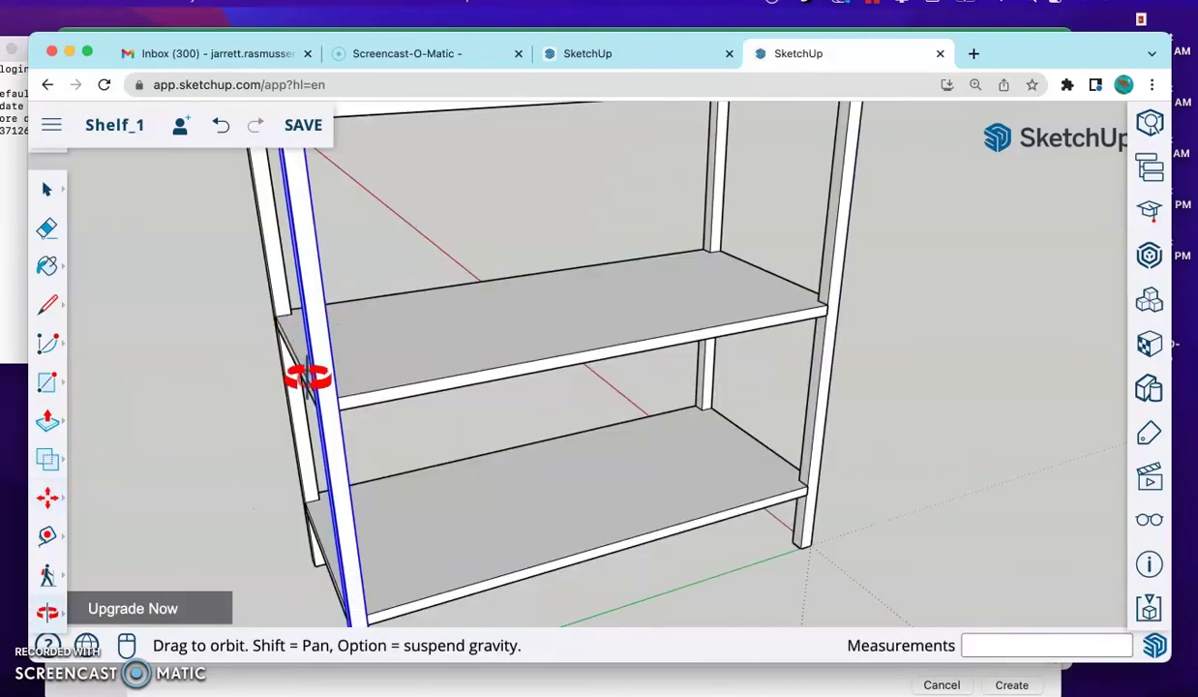
{"action": "middle_click_drag", "start_coordinate": [310, 377], "coordinate": [574, 341]}
{"action": "middle_click_drag", "start_coordinate": [841, 319], "coordinate": [876, 350]}
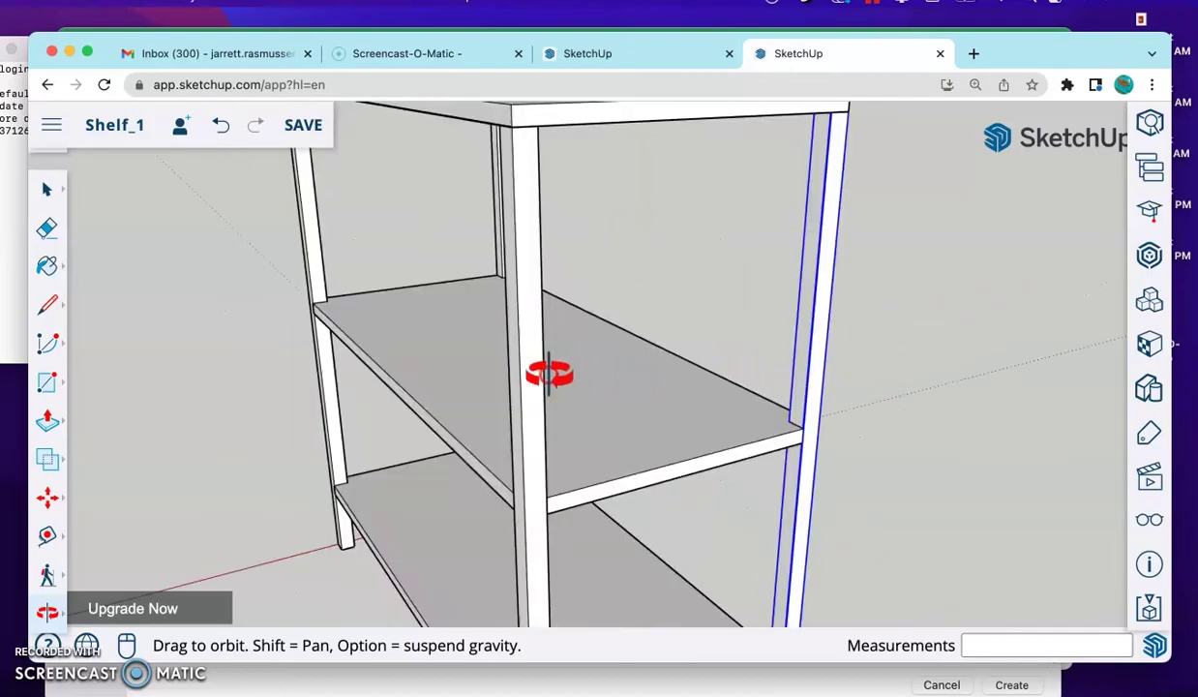
{"action": "middle_click_drag", "start_coordinate": [462, 347], "coordinate": [371, 326]}
{"action": "key", "text": "m"}
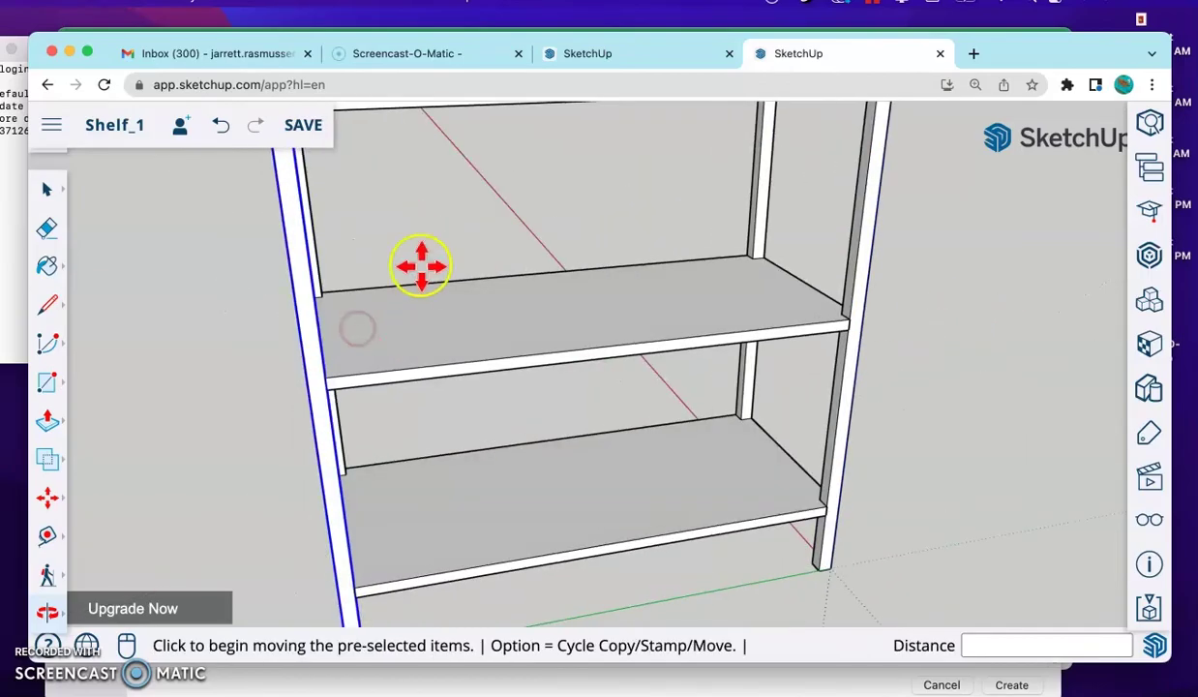
{"action": "scroll", "coordinate": [420, 265], "scroll_direction": "down", "scroll_amount": 3}
{"action": "left_click", "coordinate": [52, 194]}
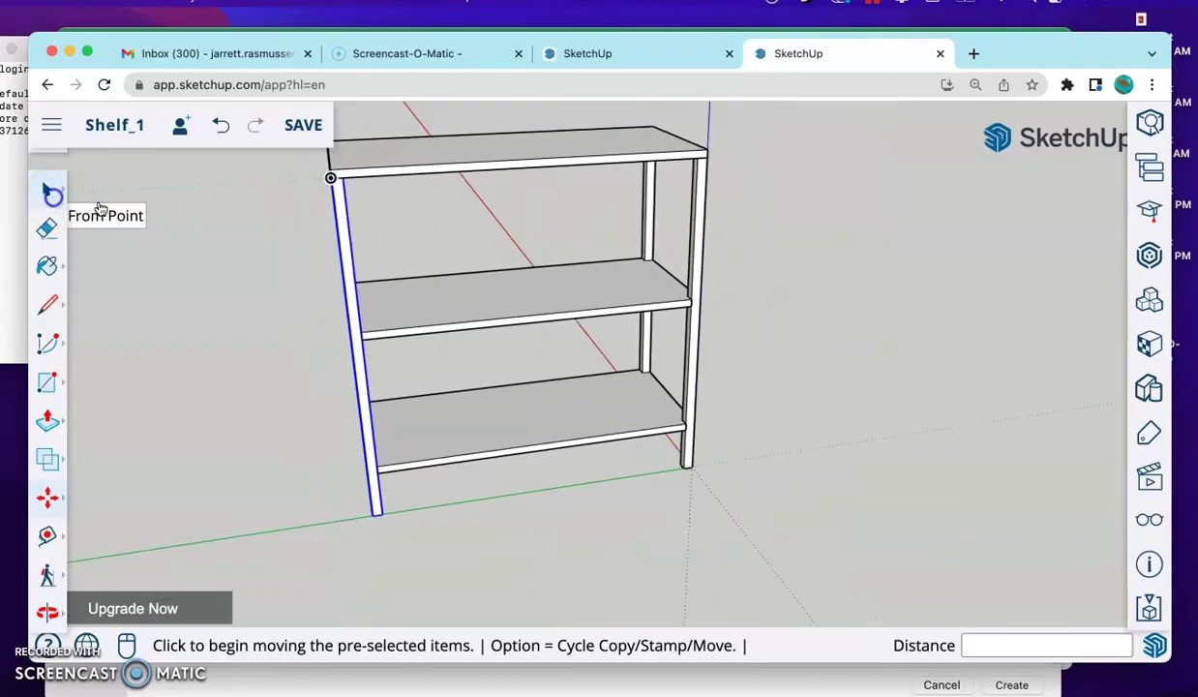
{"action": "left_click", "coordinate": [276, 238]}
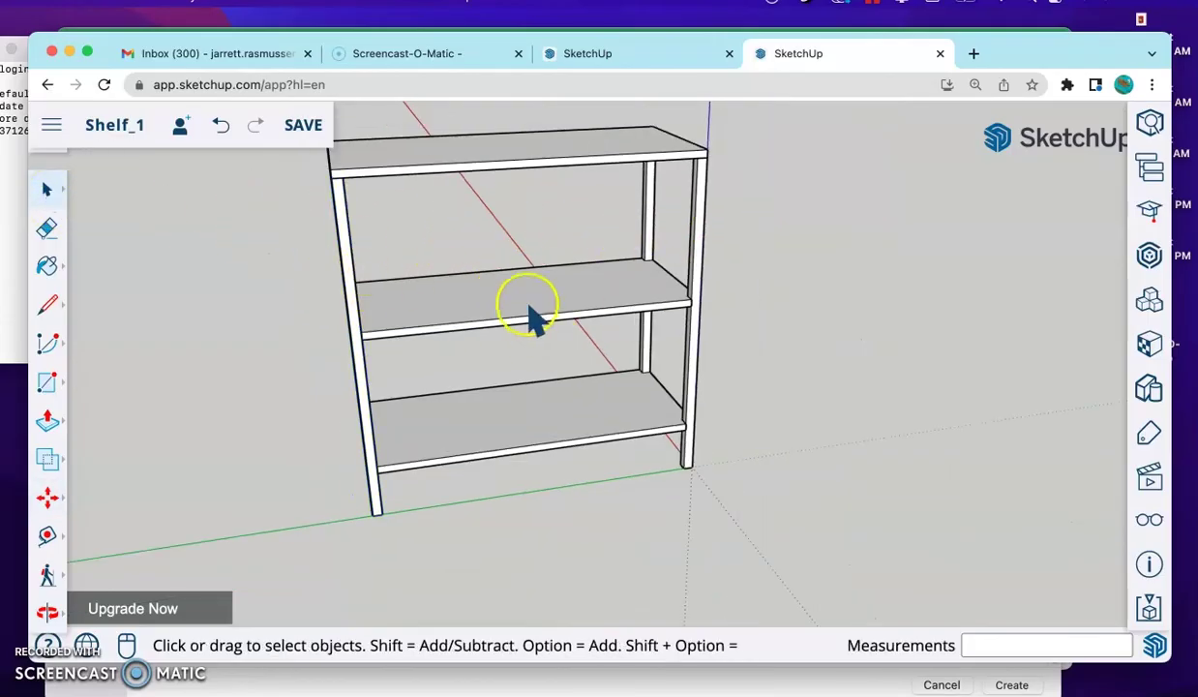
Step: Examine the whole shelf and the top corner at its short end where the leg meets the top board
{"action": "scroll", "coordinate": [476, 253], "scroll_direction": "up", "scroll_amount": 3}
{"action": "scroll", "coordinate": [476, 253], "scroll_direction": "down", "scroll_amount": 3}
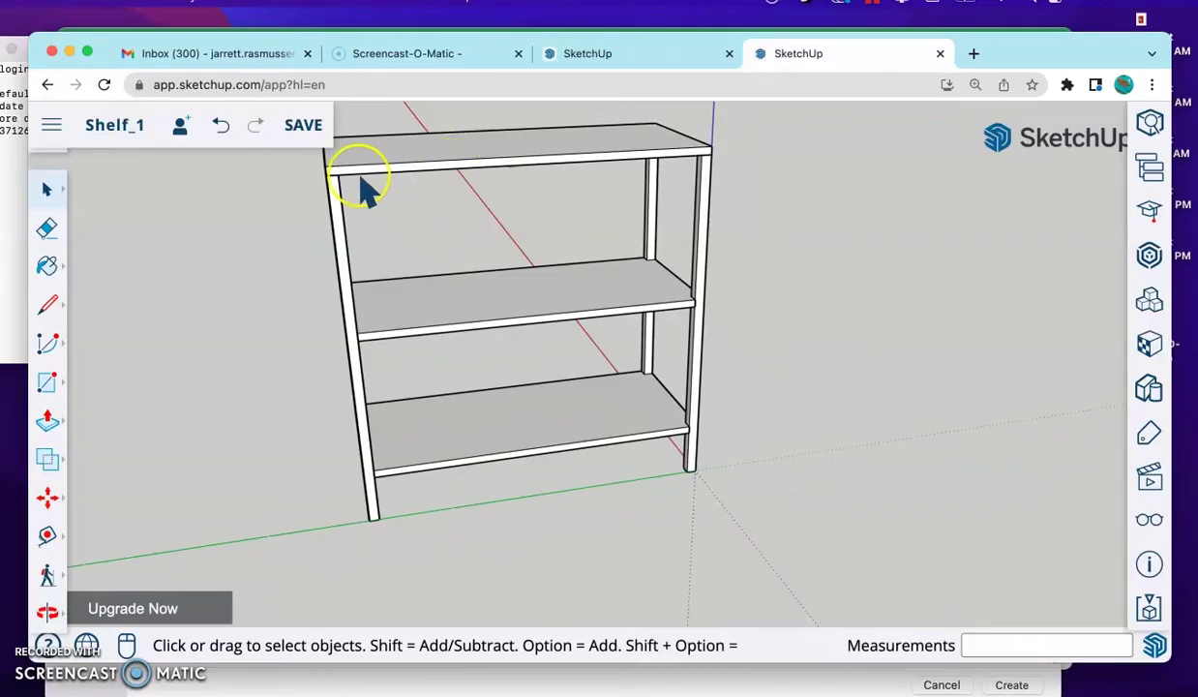
{"action": "middle_click_drag", "start_coordinate": [363, 189], "coordinate": [408, 225]}
{"action": "middle_click_drag", "start_coordinate": [672, 251], "coordinate": [663, 200]}
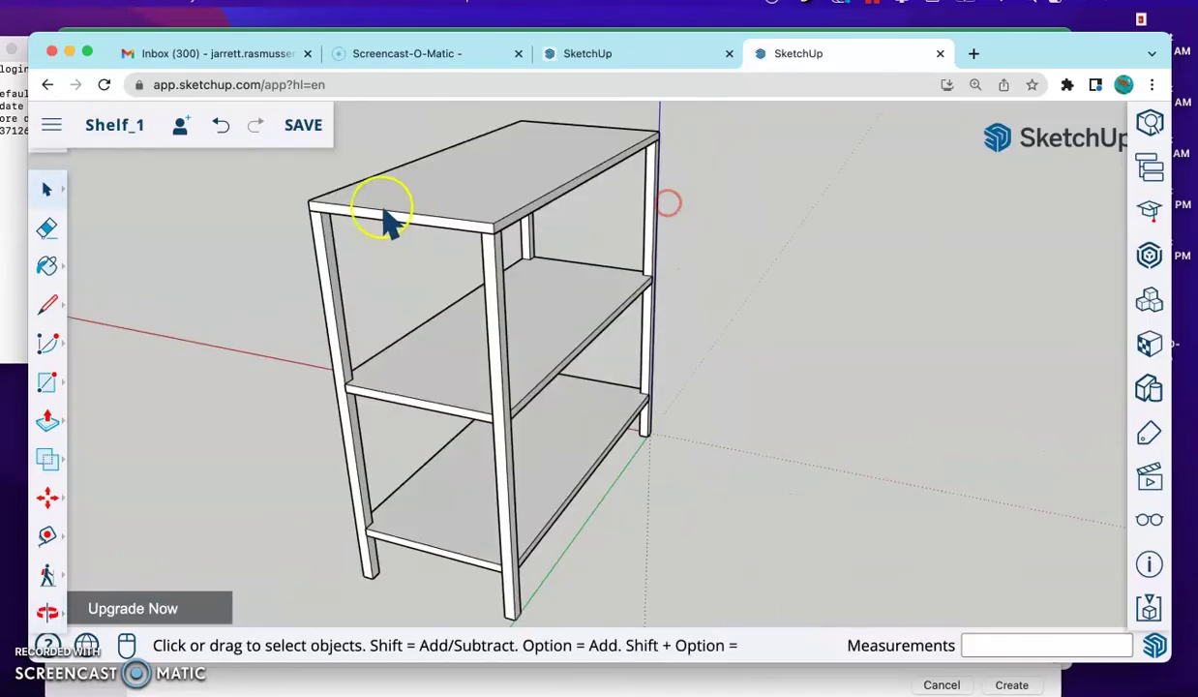
{"action": "scroll", "coordinate": [329, 232], "scroll_direction": "up", "scroll_amount": 3}
{"action": "scroll", "coordinate": [334, 222], "scroll_direction": "up", "scroll_amount": 4}
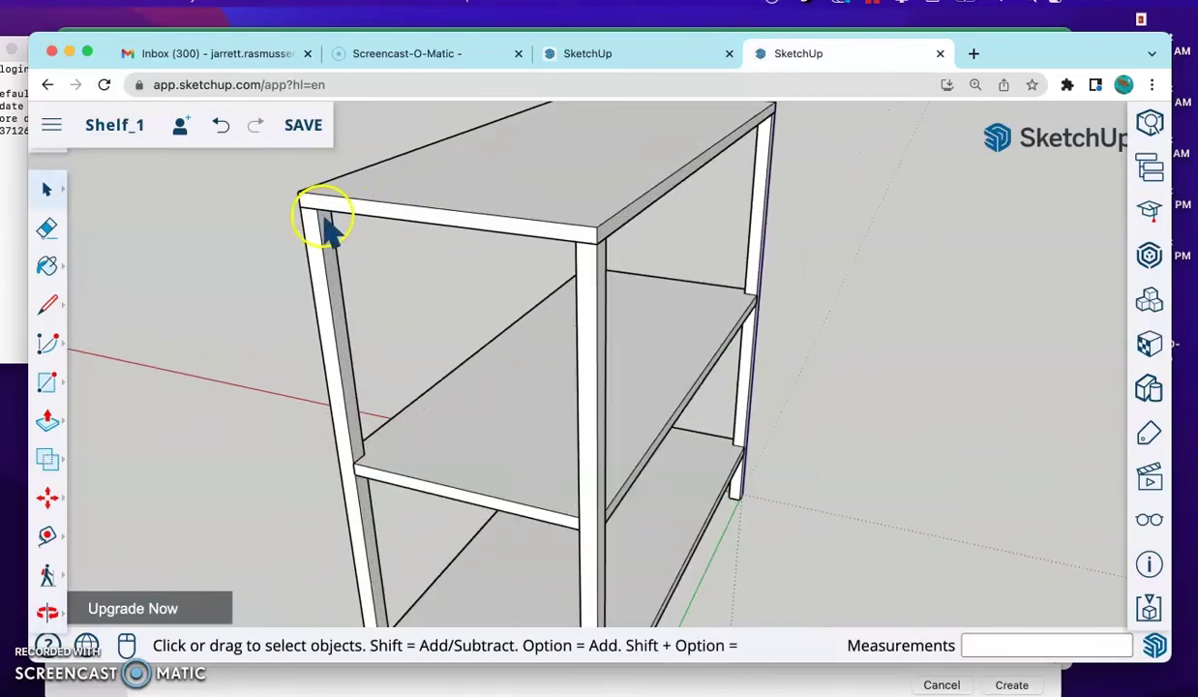
{"action": "middle_click_drag", "start_coordinate": [418, 246], "coordinate": [312, 188]}
{"action": "scroll", "coordinate": [280, 220], "scroll_direction": "up", "scroll_amount": 1}
{"action": "scroll", "coordinate": [281, 208], "scroll_direction": "down", "scroll_amount": 5}
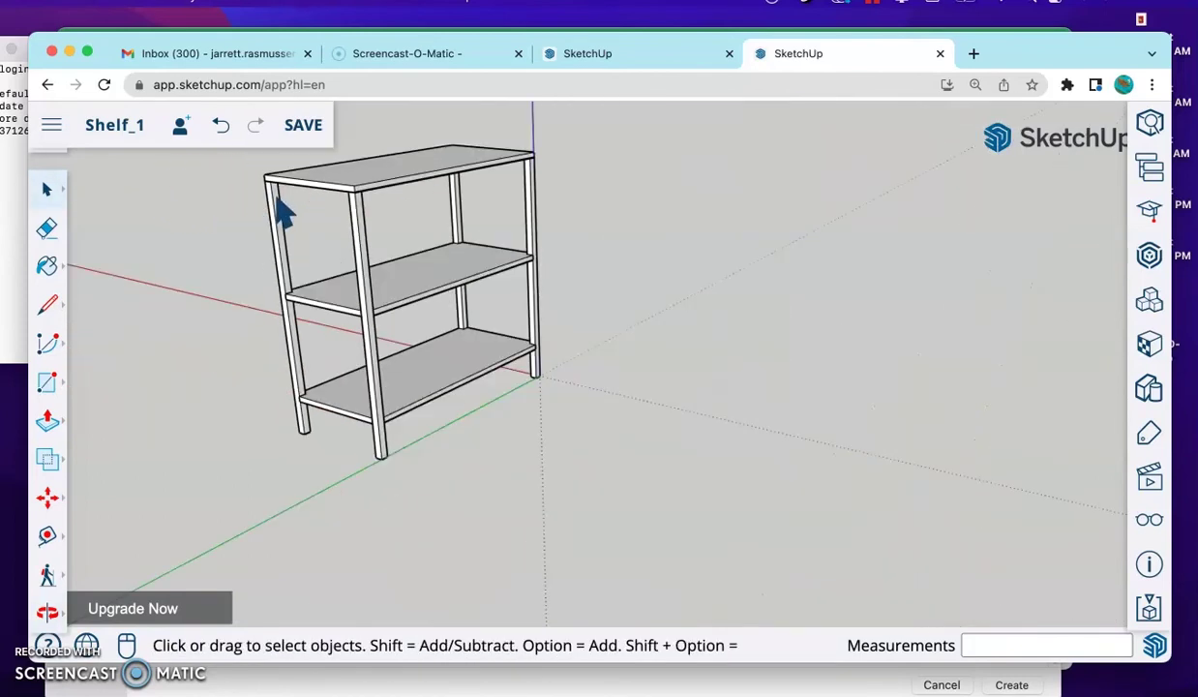
{"action": "scroll", "coordinate": [277, 189], "scroll_direction": "up", "scroll_amount": 5}
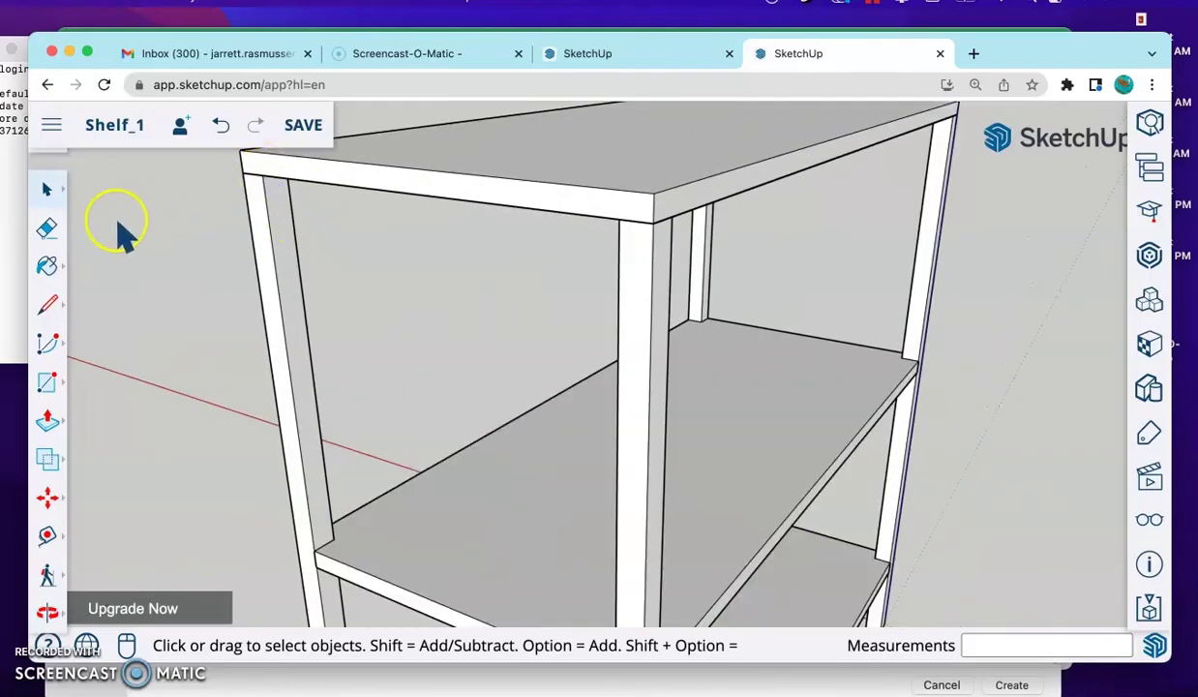
Step: Draw a 1 by 1 inch square on the leg's inner face, directly under the top board at the short end
{"action": "key", "text": "r"}
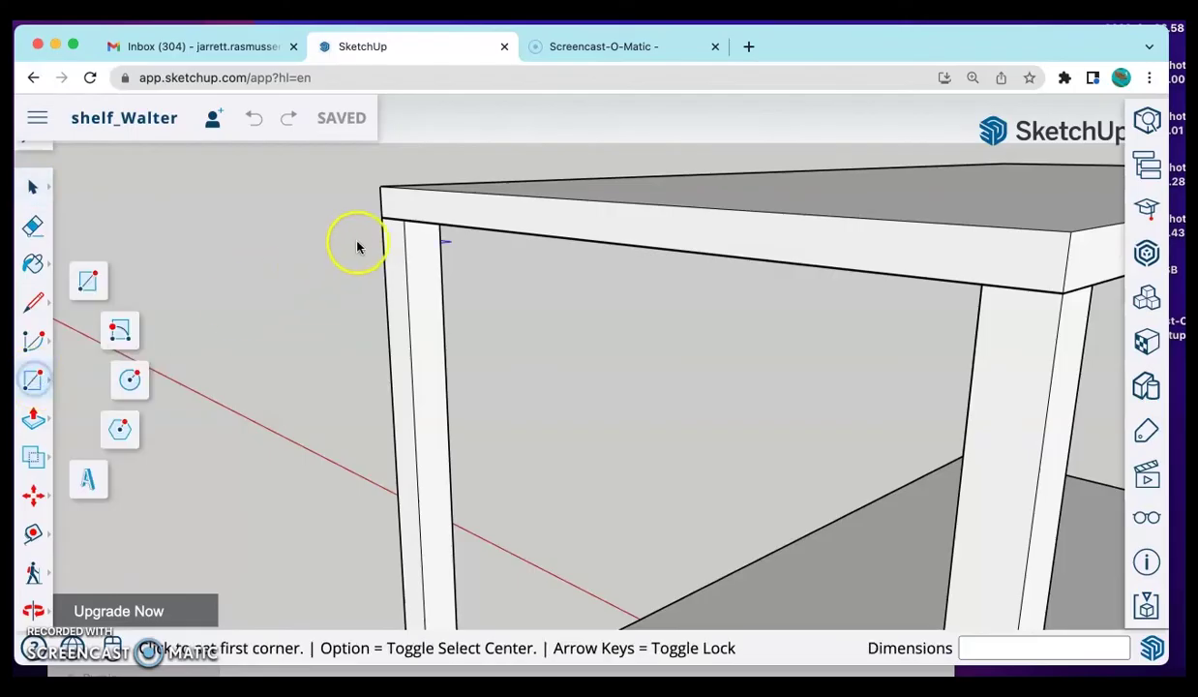
{"action": "scroll", "coordinate": [419, 222], "scroll_direction": "up", "scroll_amount": 3}
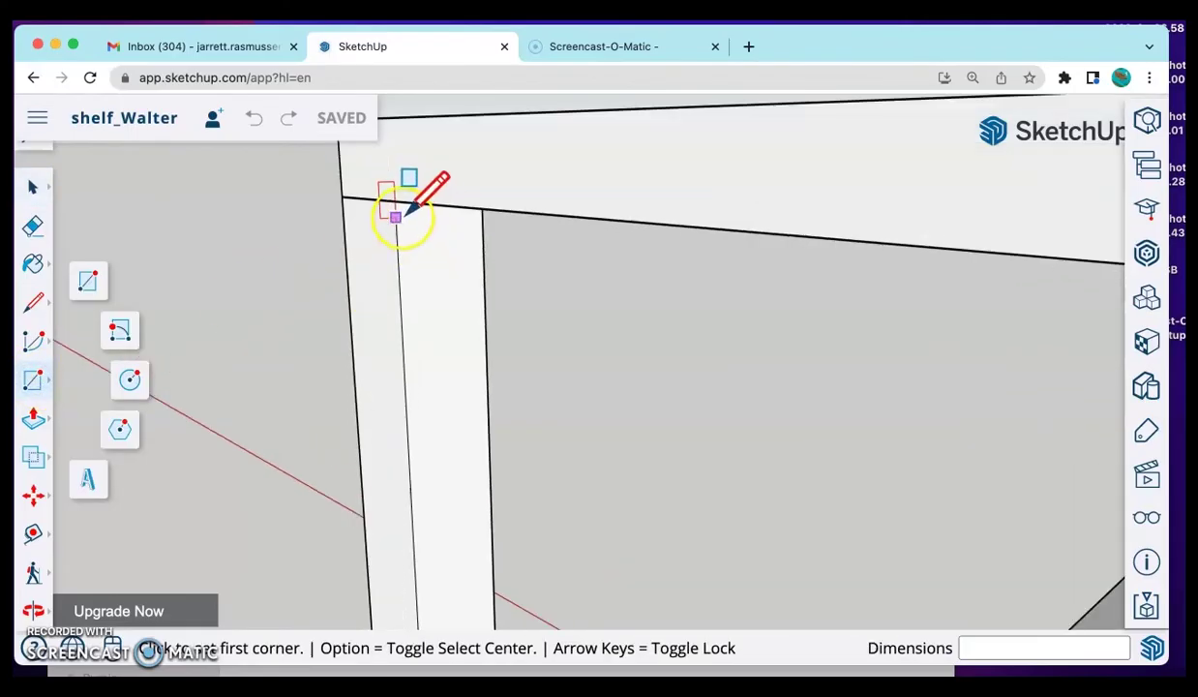
{"action": "left_click", "coordinate": [395, 201]}
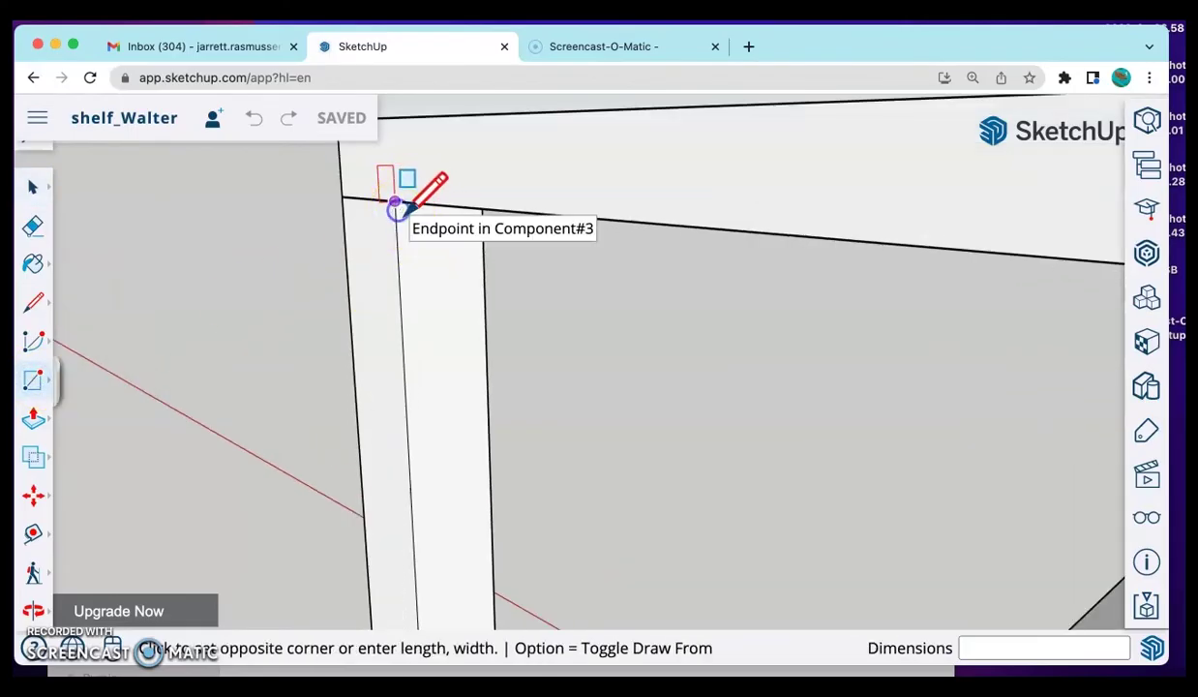
{"action": "left_click", "coordinate": [480, 293]}
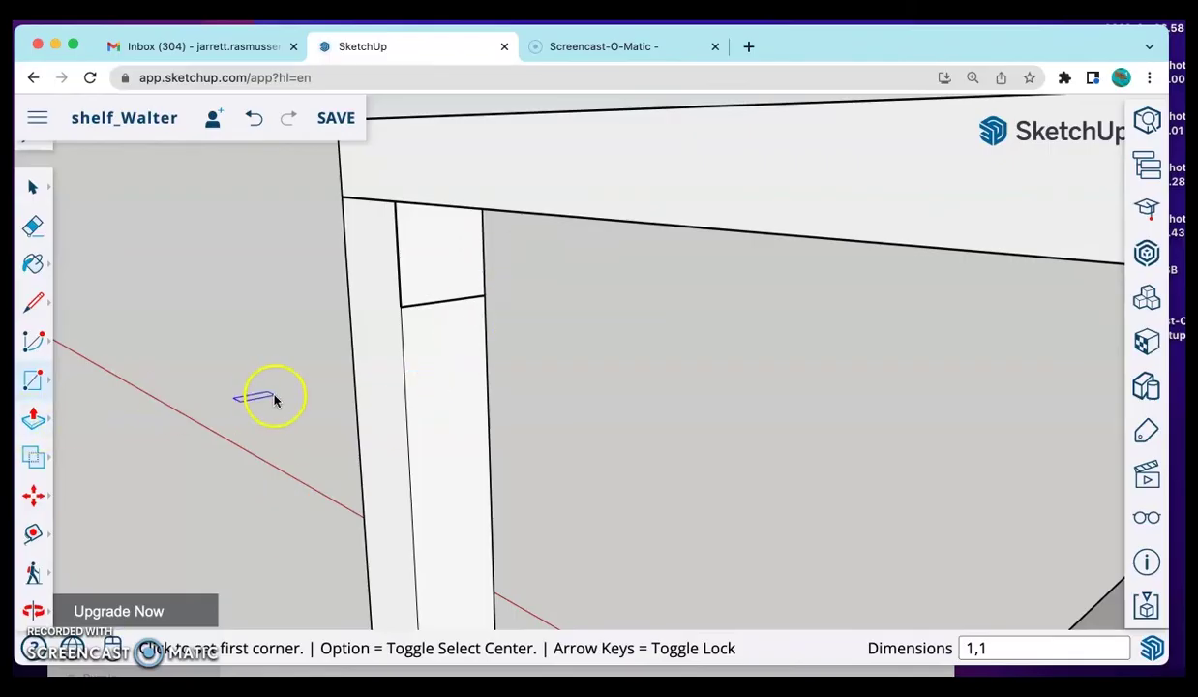
Step: Push/Pull the square across the short end to the facing leg, with a final pull of 10 5/8", to form a crossbar
{"action": "left_click", "coordinate": [35, 416]}
{"action": "left_click", "coordinate": [411, 267]}
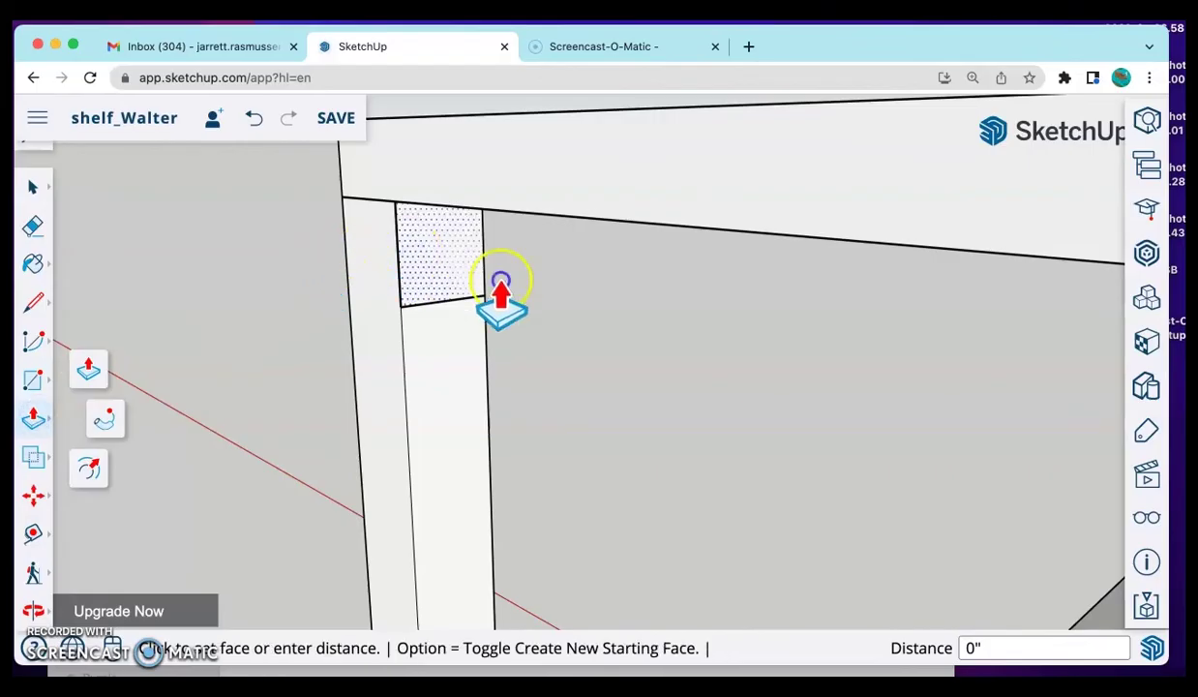
{"action": "left_click", "coordinate": [662, 348]}
{"action": "scroll", "coordinate": [653, 387], "scroll_direction": "down", "scroll_amount": 5}
{"action": "left_click", "coordinate": [660, 379]}
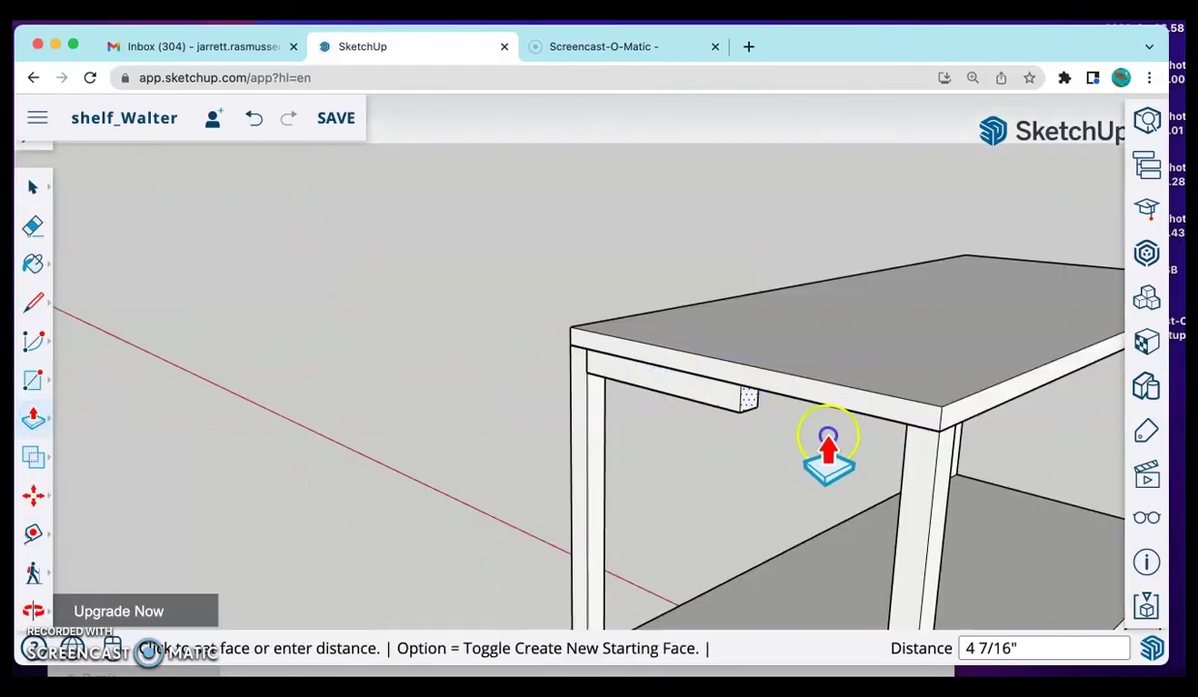
{"action": "left_click", "coordinate": [911, 464]}
Step: Select the entire crossbar under the top board at the short end and make it a component with the default settings
{"action": "middle_click_drag", "start_coordinate": [759, 540], "coordinate": [686, 437]}
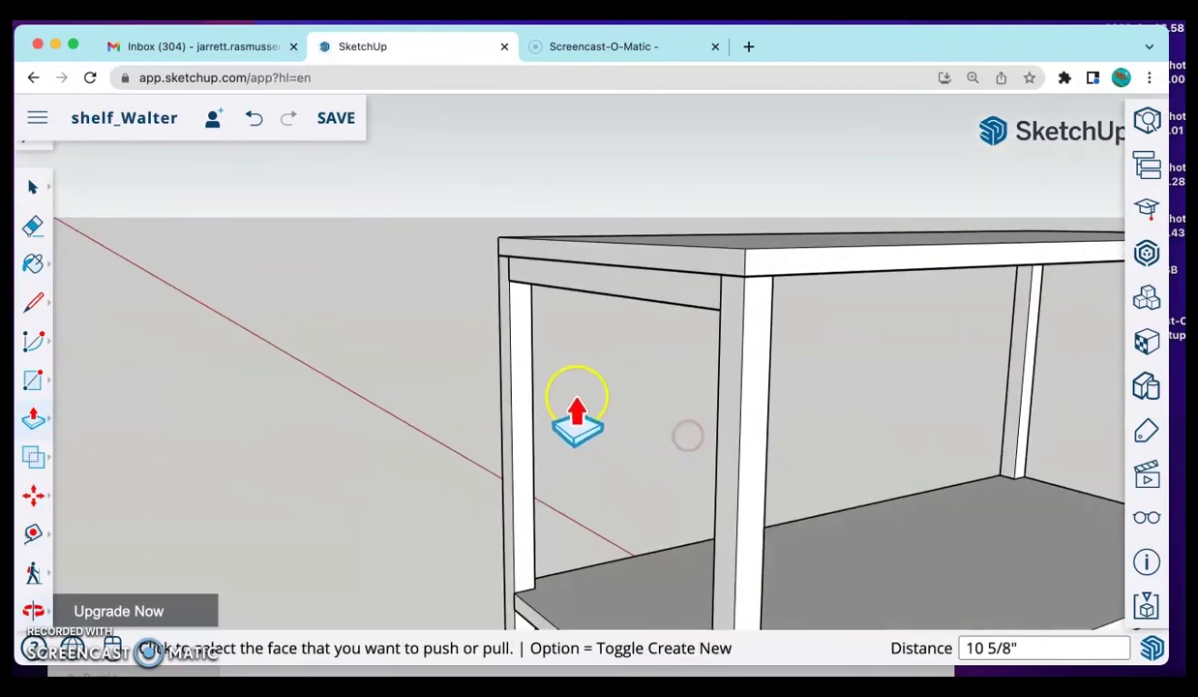
{"action": "left_click", "coordinate": [34, 189]}
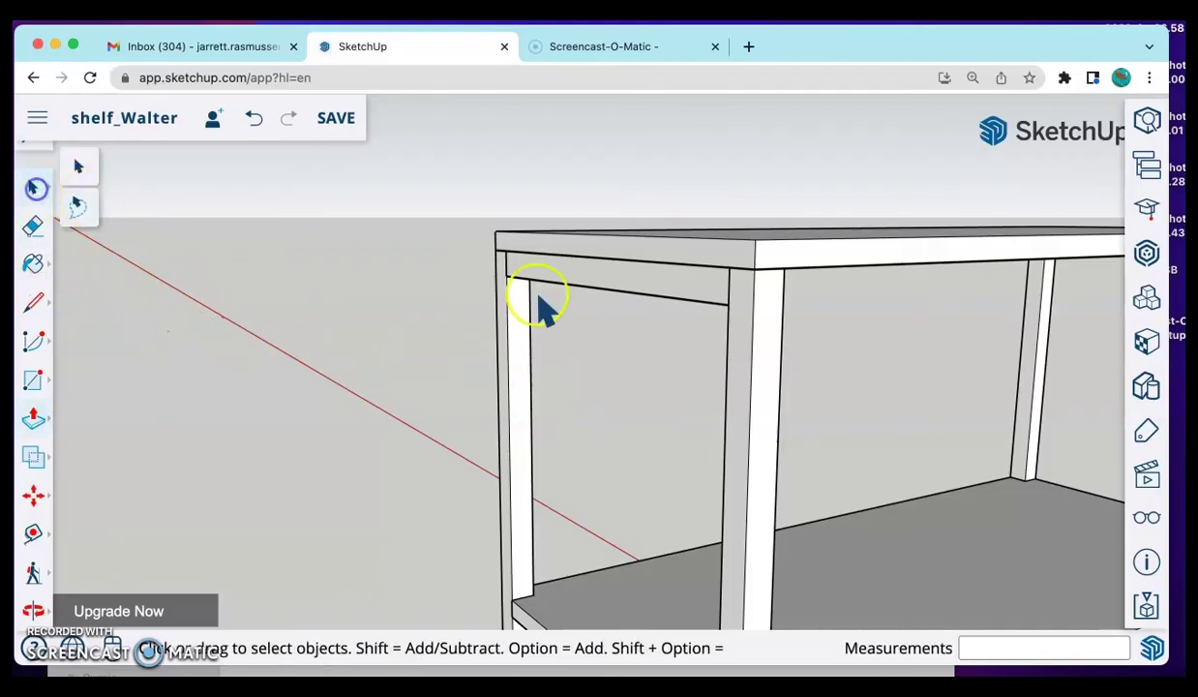
{"action": "middle_click_drag", "start_coordinate": [581, 306], "coordinate": [673, 301]}
{"action": "scroll", "coordinate": [668, 300], "scroll_direction": "up", "scroll_amount": 3}
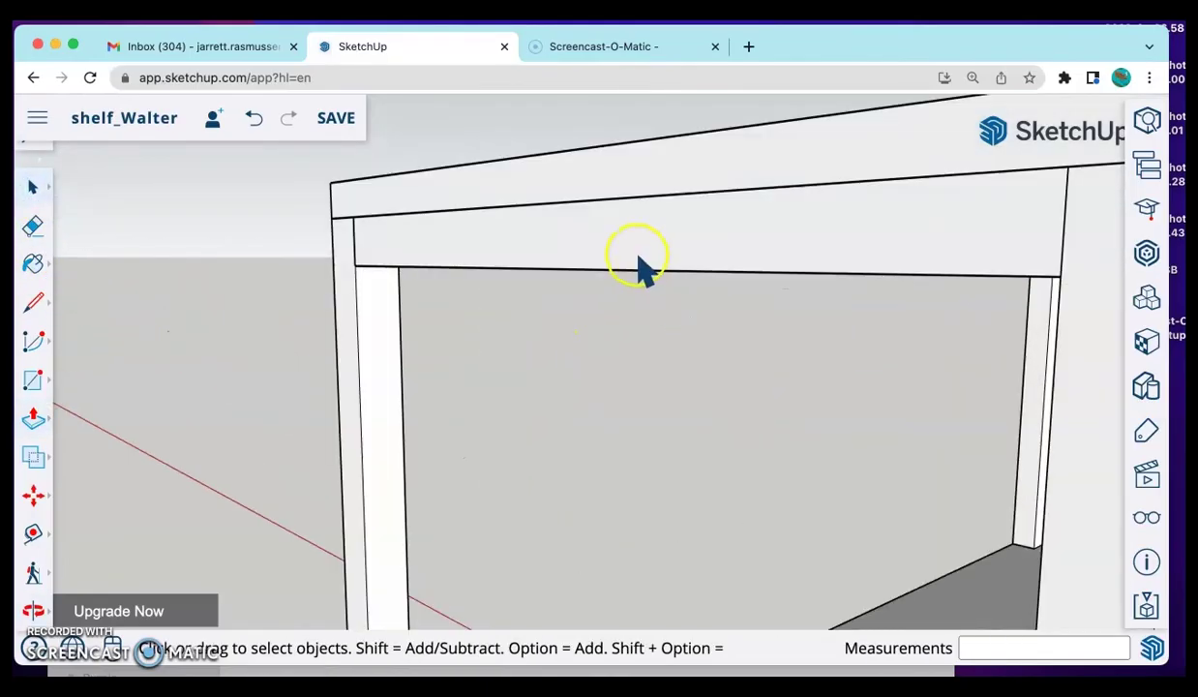
{"action": "left_click", "coordinate": [642, 254]}
{"action": "middle_click_drag", "start_coordinate": [641, 258], "coordinate": [573, 271]}
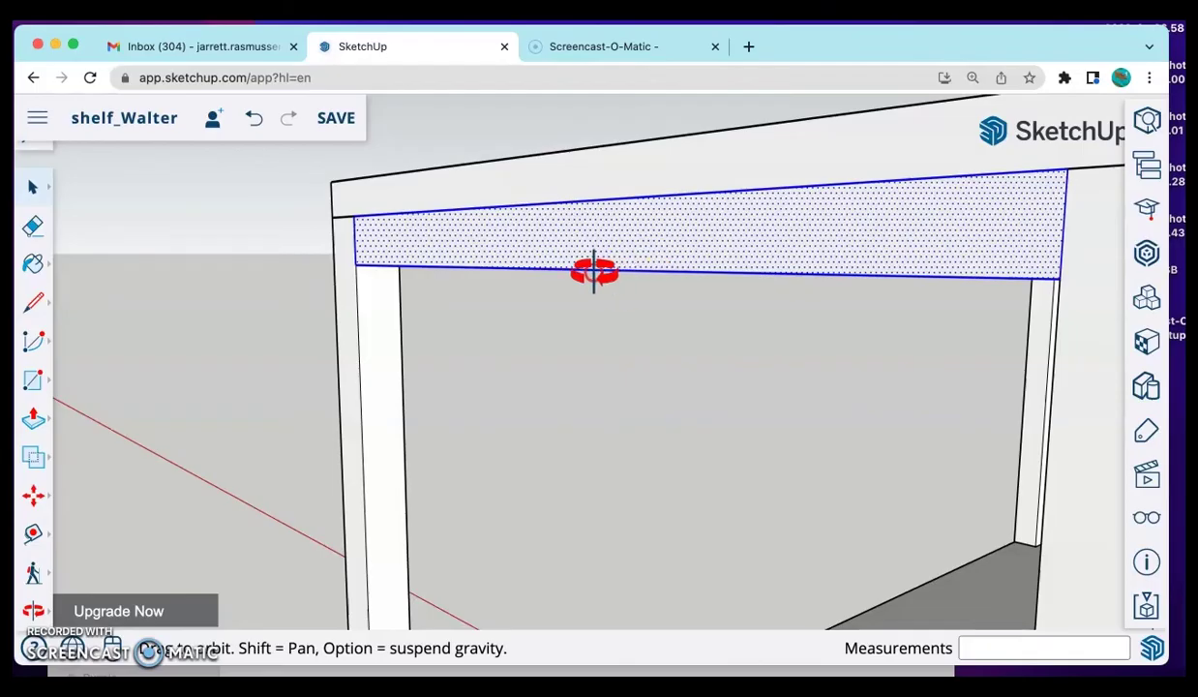
{"action": "middle_click_drag", "start_coordinate": [370, 254], "coordinate": [447, 257]}
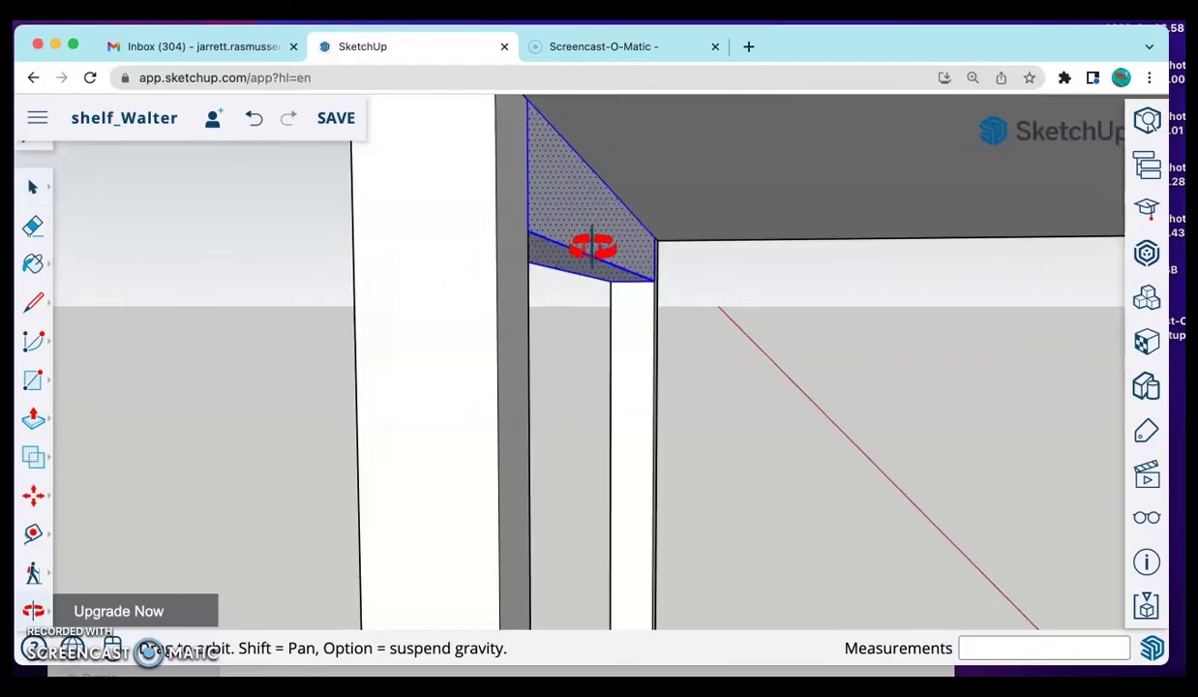
{"action": "middle_click_drag", "start_coordinate": [616, 251], "coordinate": [668, 295]}
{"action": "middle_click_drag", "start_coordinate": [646, 219], "coordinate": [595, 250]}
{"action": "left_click", "coordinate": [545, 235]}
{"action": "middle_click_drag", "start_coordinate": [479, 255], "coordinate": [620, 241]}
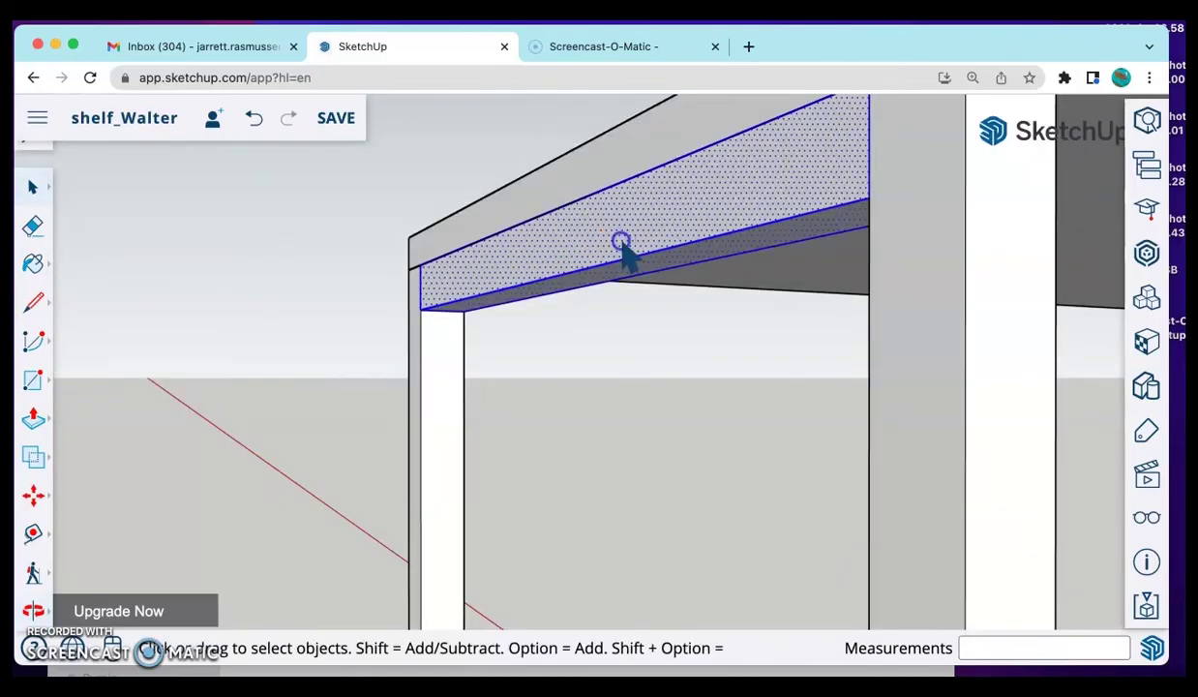
{"action": "right_click", "coordinate": [622, 242]}
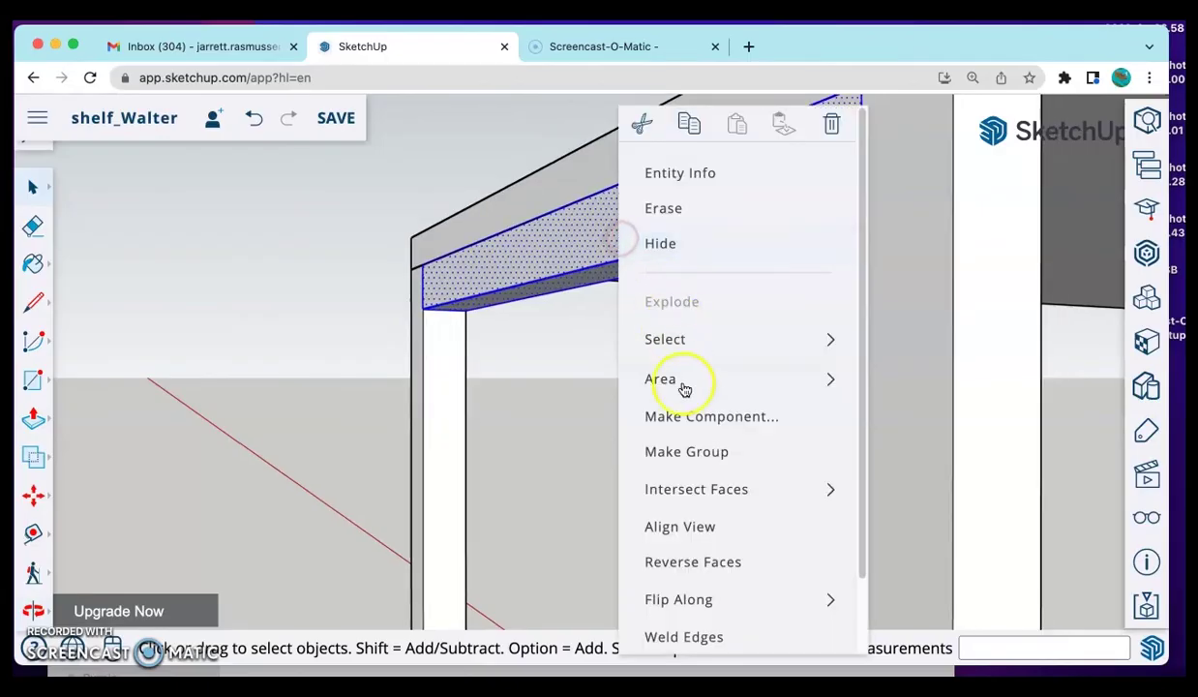
{"action": "left_click", "coordinate": [685, 416]}
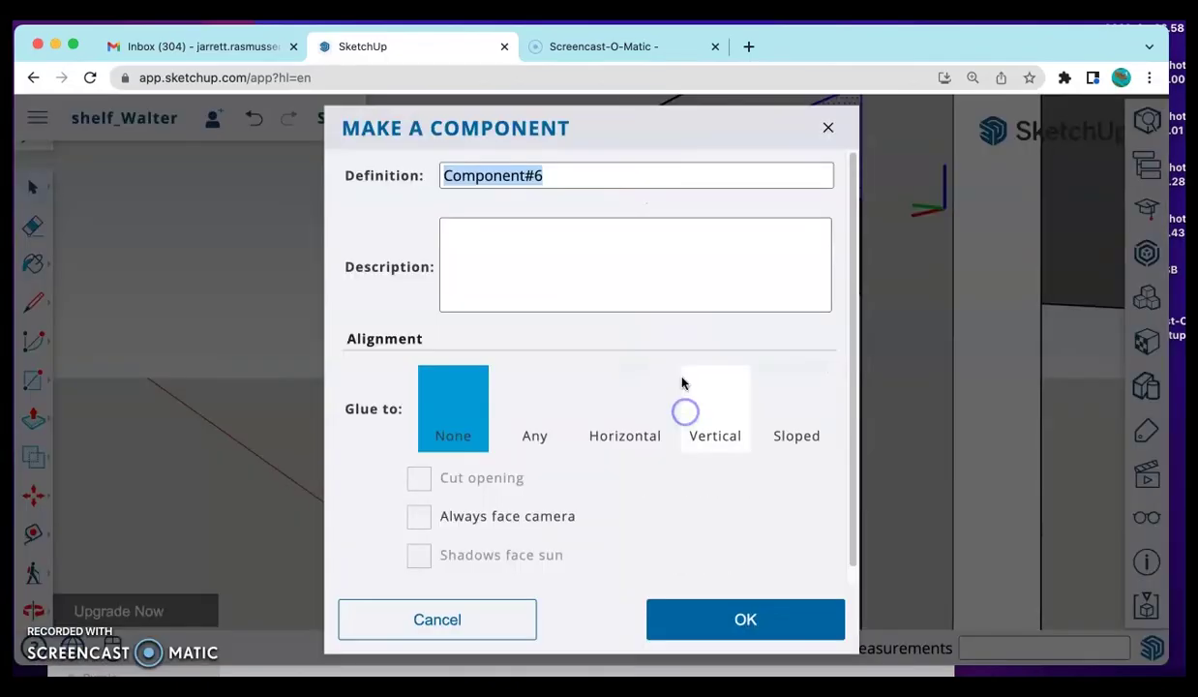
{"action": "left_click", "coordinate": [745, 619]}
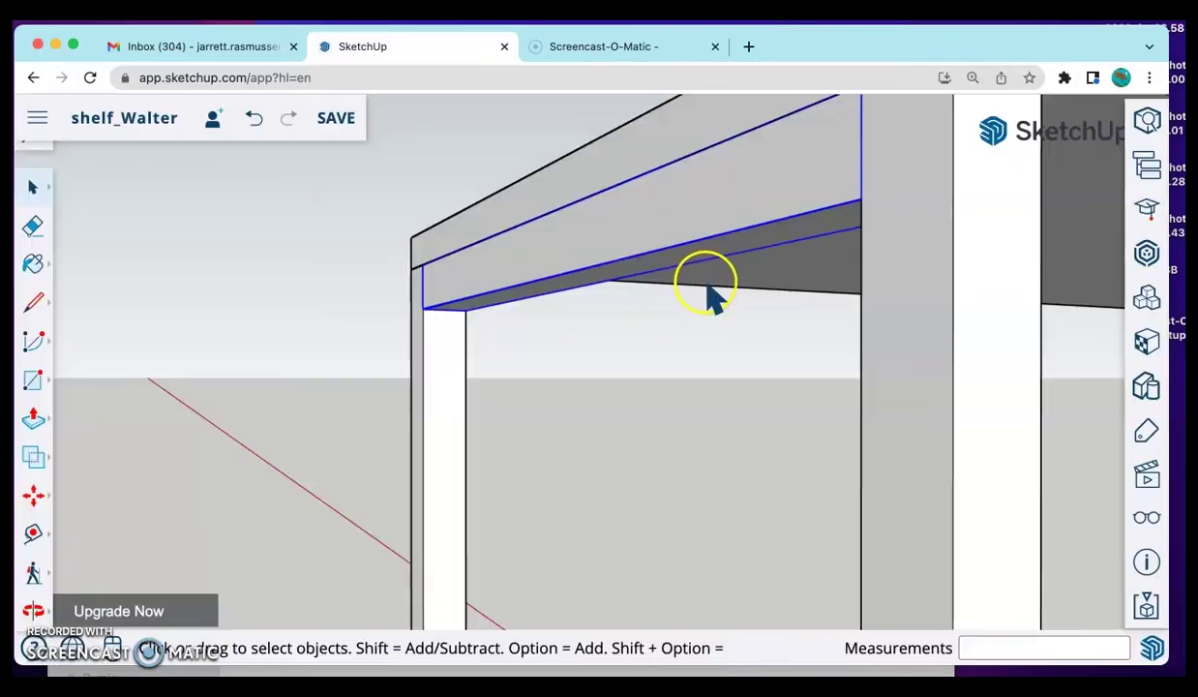
Step: Paste a copy of the crossbar component and move it by its upper corner directly under the middle board, between the same two legs
{"action": "scroll", "coordinate": [636, 354], "scroll_direction": "down", "scroll_amount": 5}
{"action": "middle_click_drag", "start_coordinate": [593, 448], "coordinate": [685, 399]}
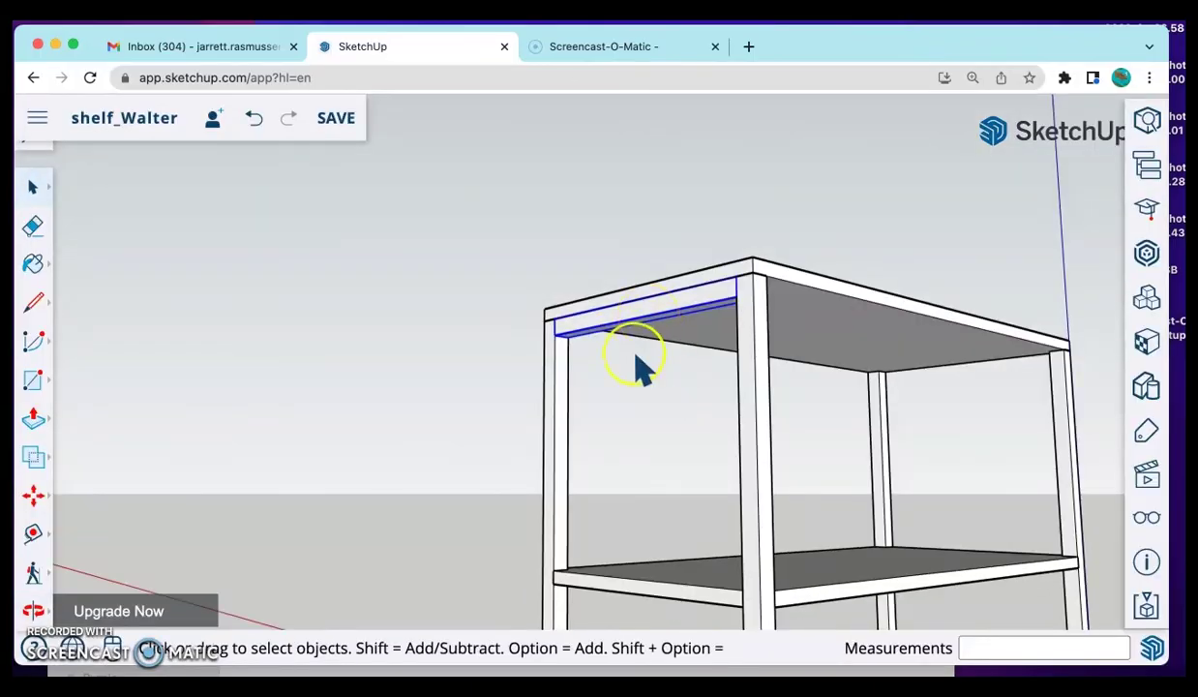
{"action": "left_click", "coordinate": [636, 433]}
{"action": "scroll", "coordinate": [600, 600], "scroll_direction": "down", "scroll_amount": 5}
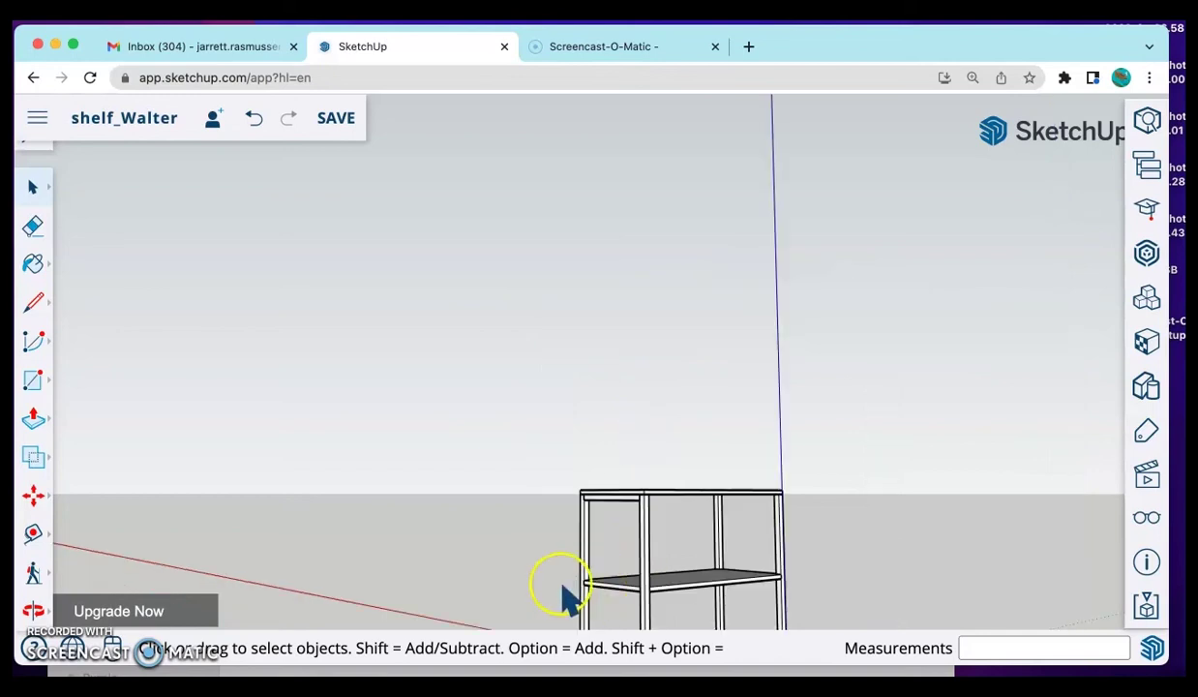
{"action": "left_click", "coordinate": [36, 610]}
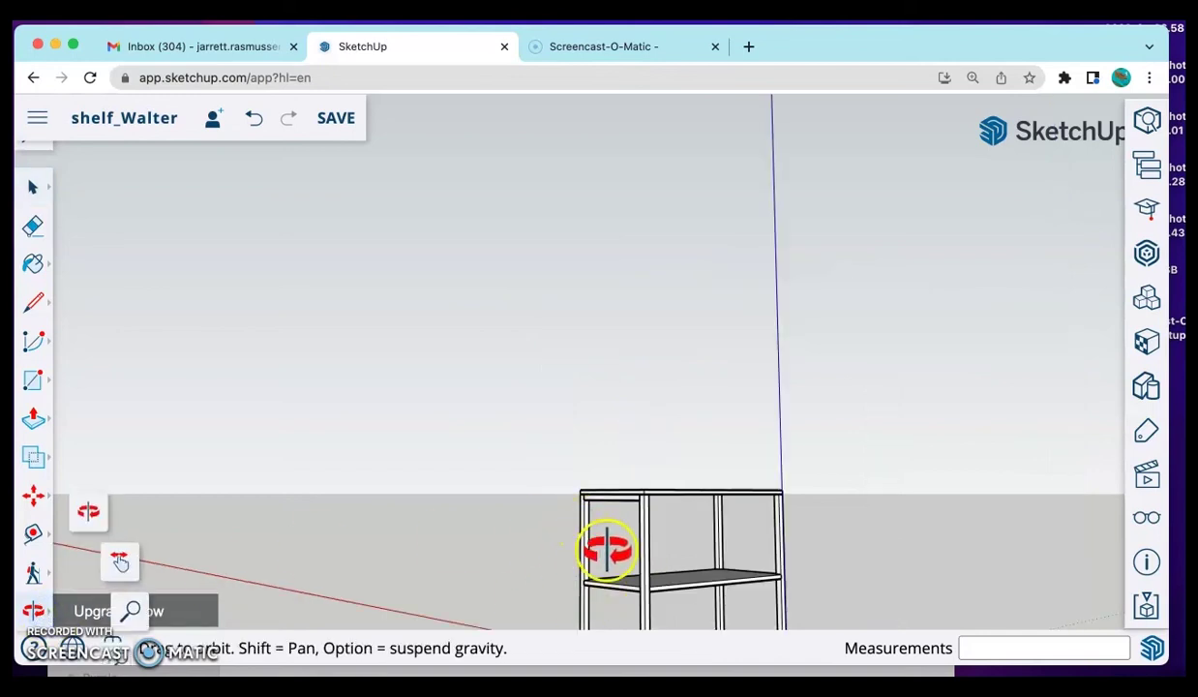
{"action": "left_click_drag", "start_coordinate": [607, 549], "coordinate": [588, 440], "text": "shift"}
{"action": "scroll", "coordinate": [588, 443], "scroll_direction": "up", "scroll_amount": 6}
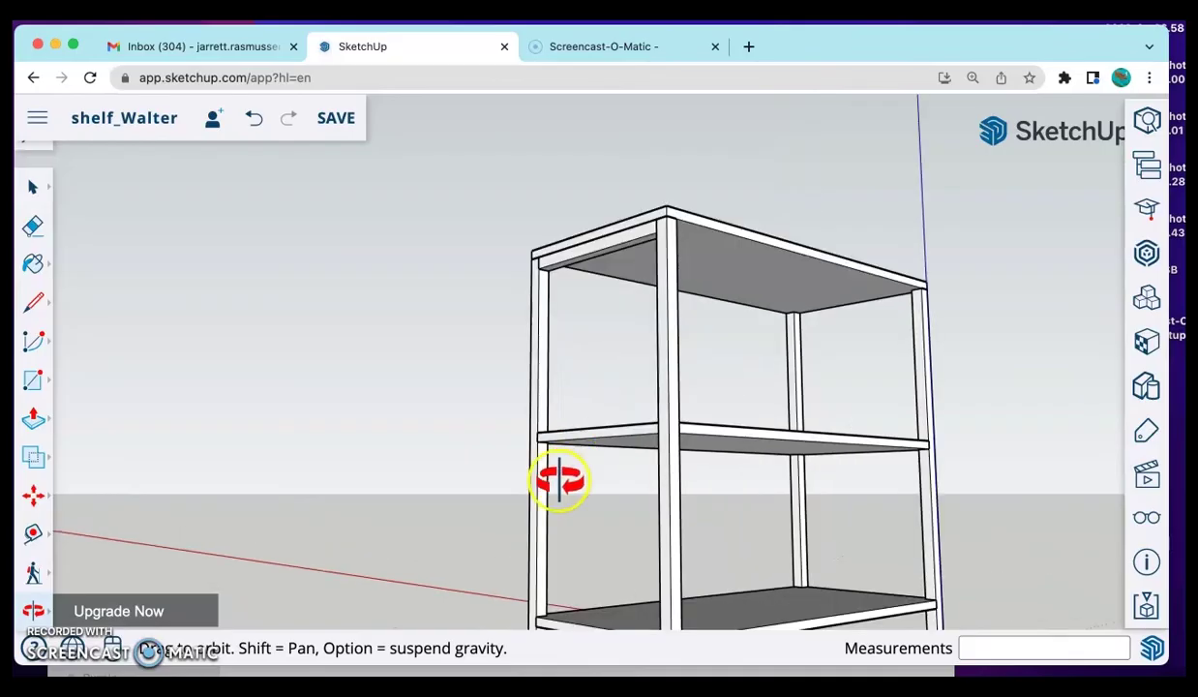
{"action": "scroll", "coordinate": [600, 455], "scroll_direction": "up", "scroll_amount": 3}
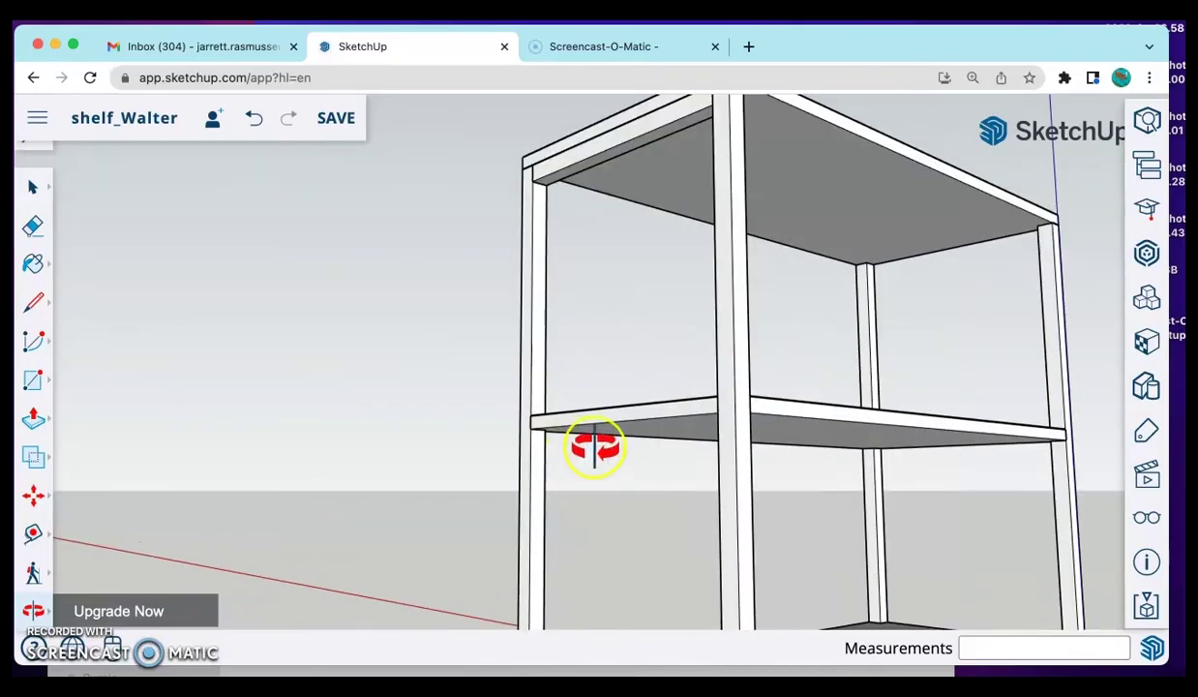
{"action": "left_click", "coordinate": [33, 193]}
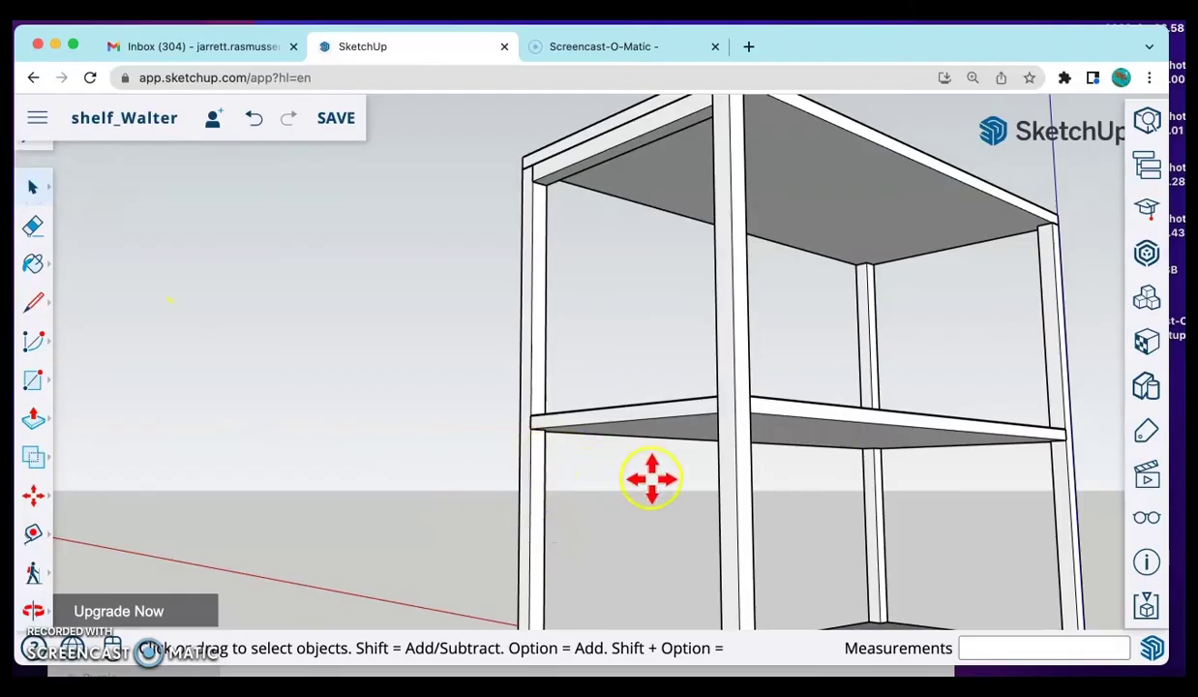
{"action": "key", "text": "super+v"}
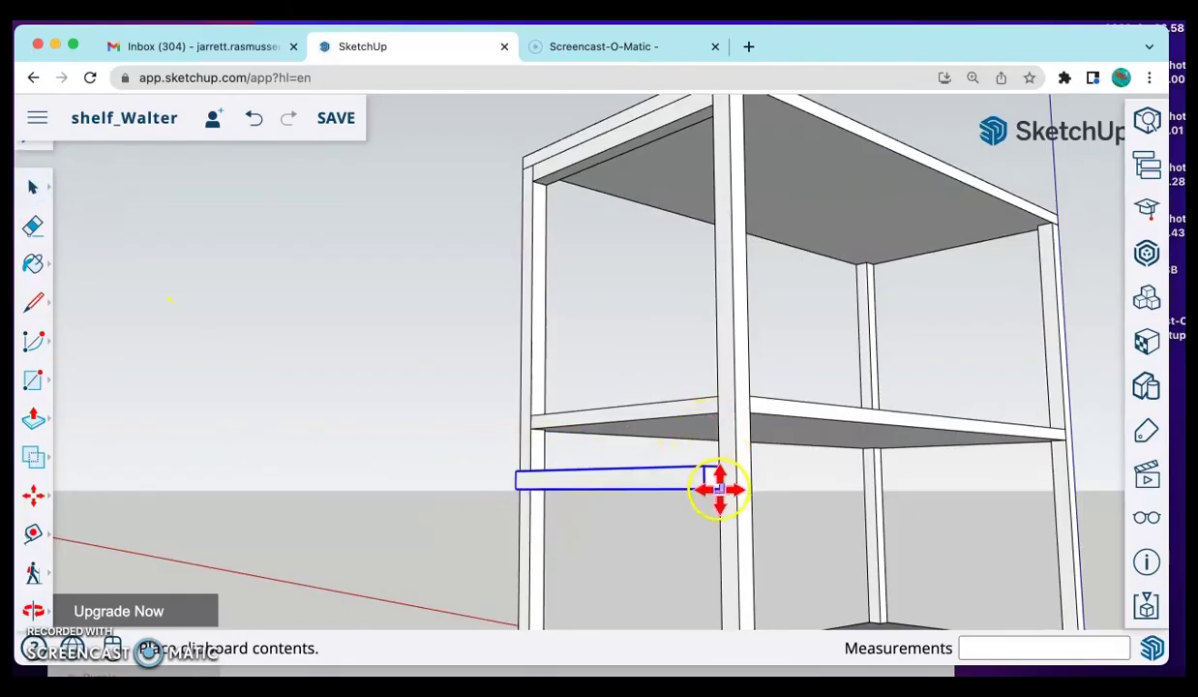
{"action": "middle_click_drag", "start_coordinate": [728, 468], "coordinate": [796, 469]}
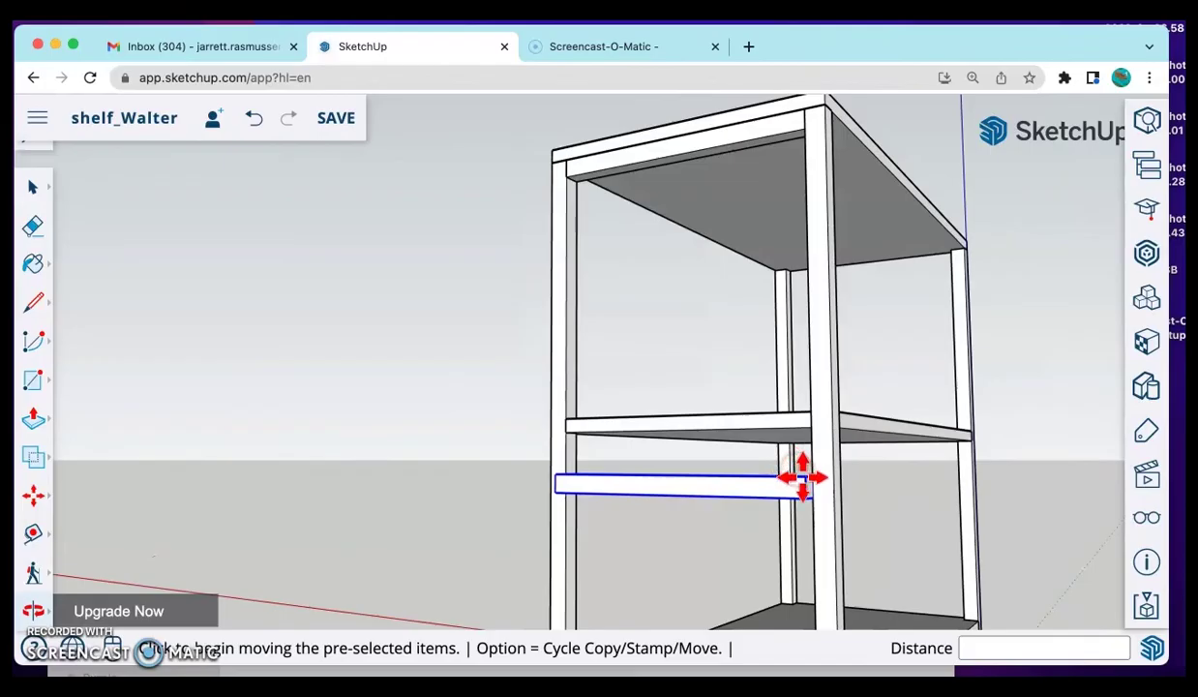
{"action": "scroll", "coordinate": [854, 519], "scroll_direction": "up", "scroll_amount": 5}
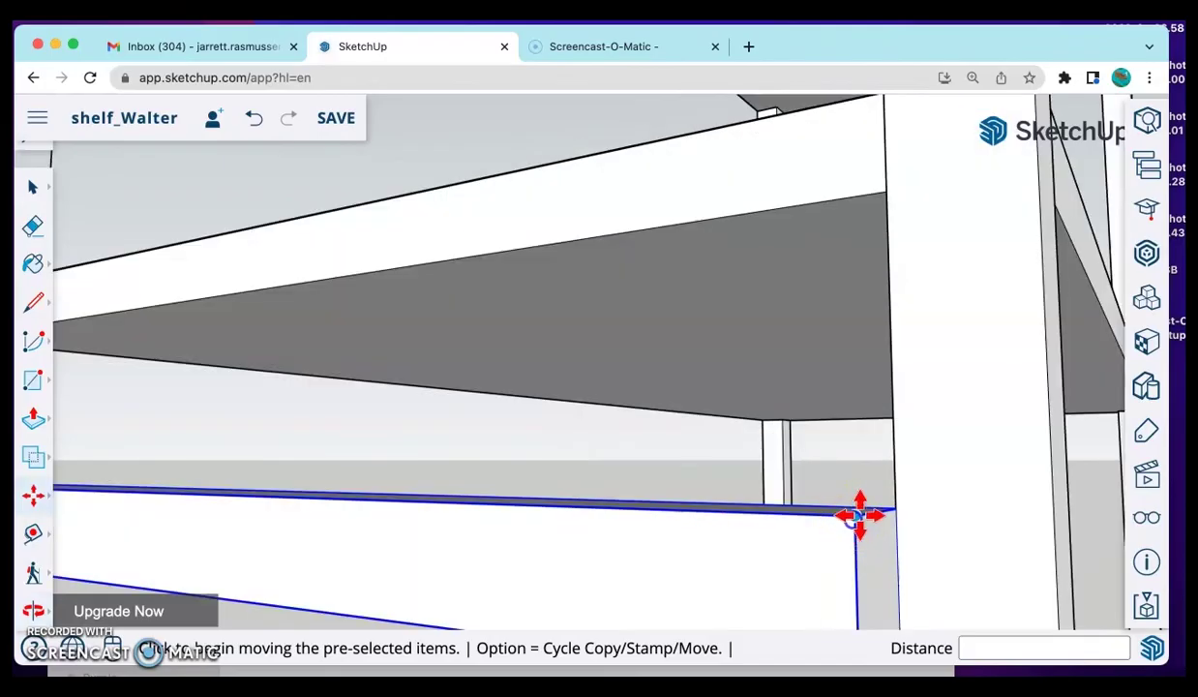
{"action": "left_click", "coordinate": [892, 198]}
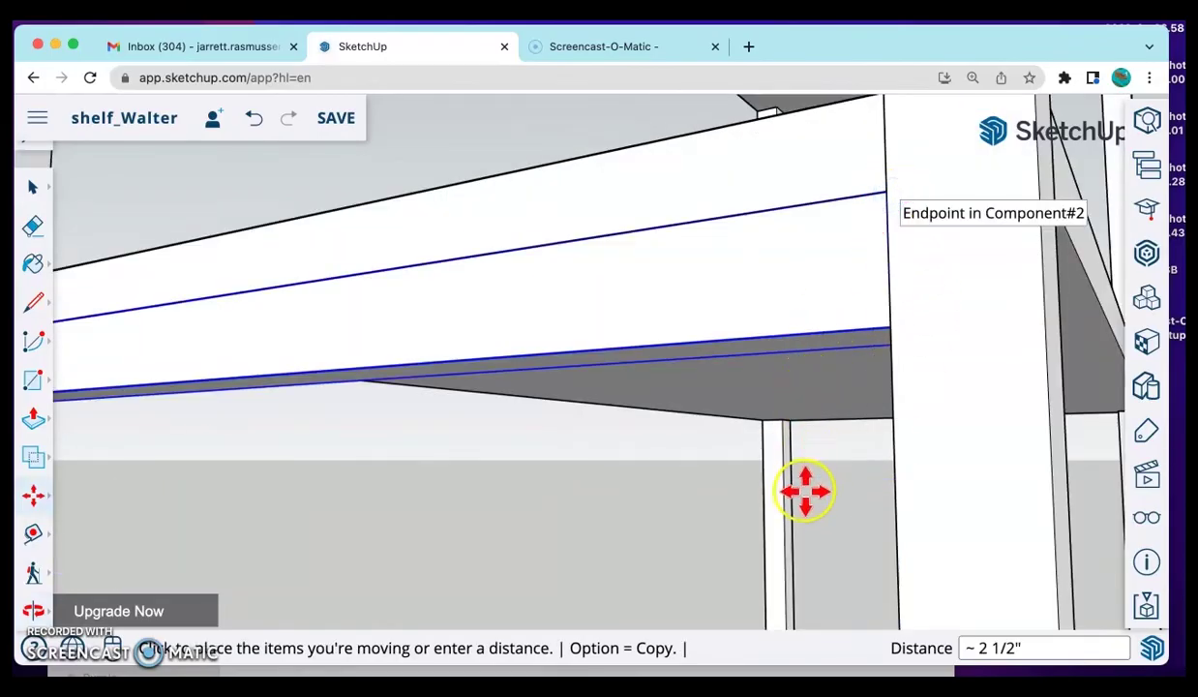
Step: Paste another crossbar copy and snap it under the bottom board between the legs at the same short end
{"action": "scroll", "coordinate": [806, 521], "scroll_direction": "down", "scroll_amount": 10}
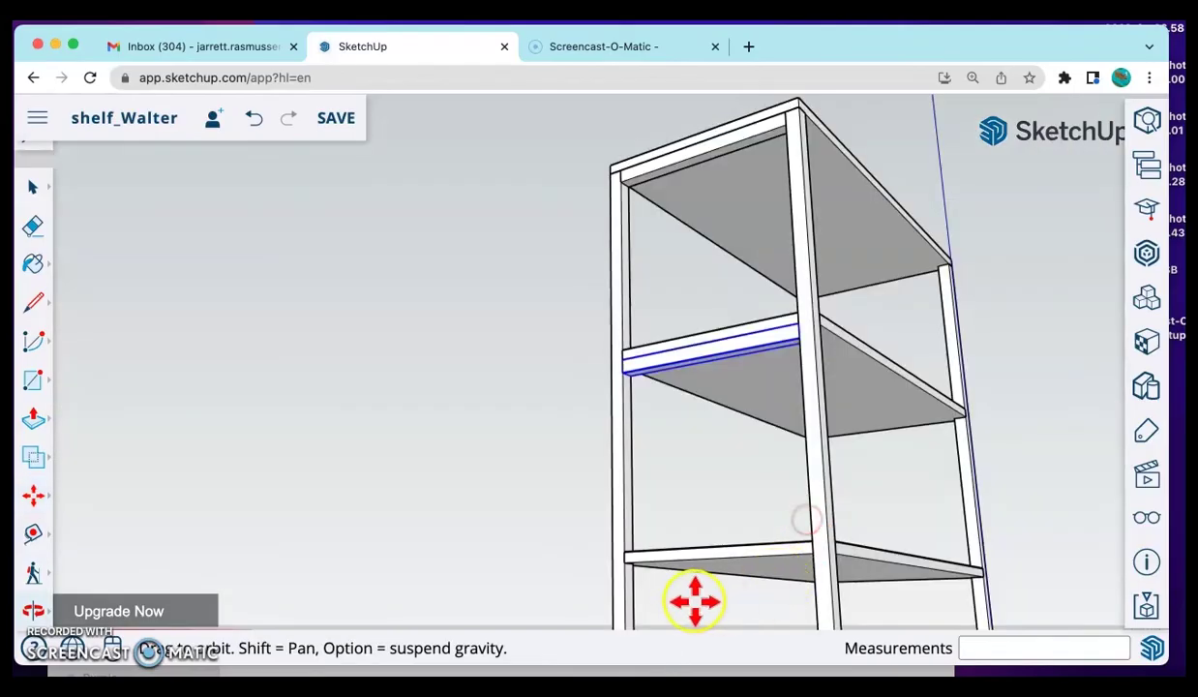
{"action": "middle_click_drag", "start_coordinate": [690, 601], "coordinate": [684, 601]}
{"action": "key", "text": "Escape"}
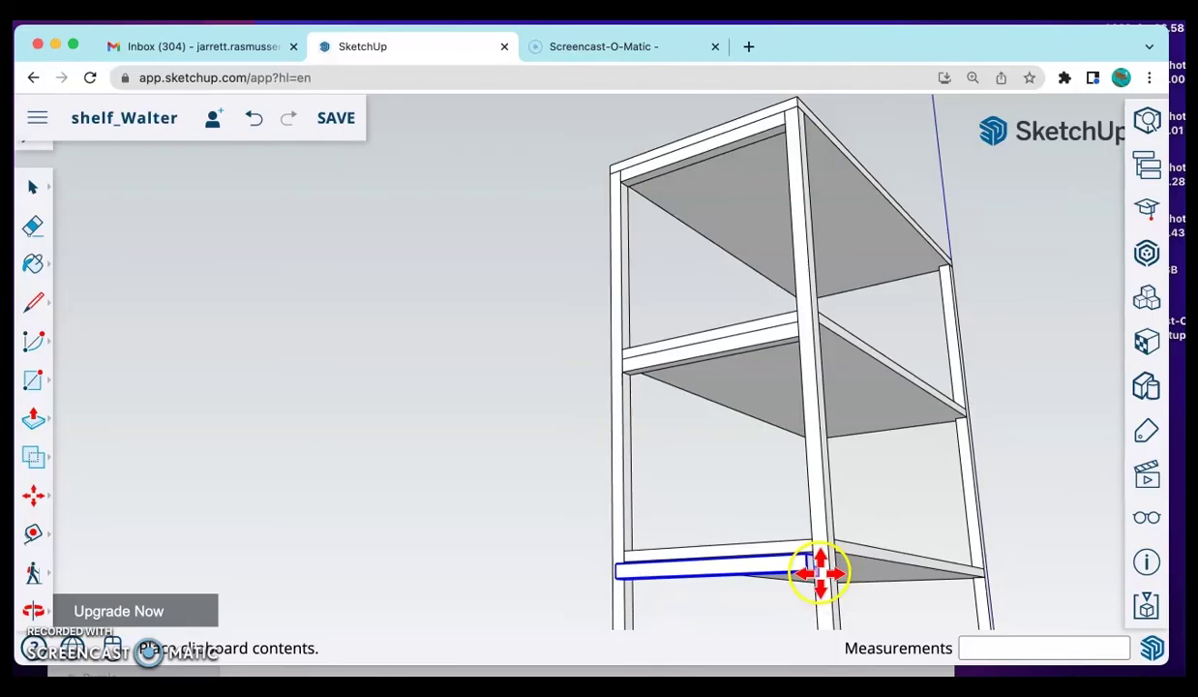
{"action": "scroll", "coordinate": [811, 568], "scroll_direction": "up", "scroll_amount": 3}
{"action": "scroll", "coordinate": [809, 575], "scroll_direction": "up", "scroll_amount": 1}
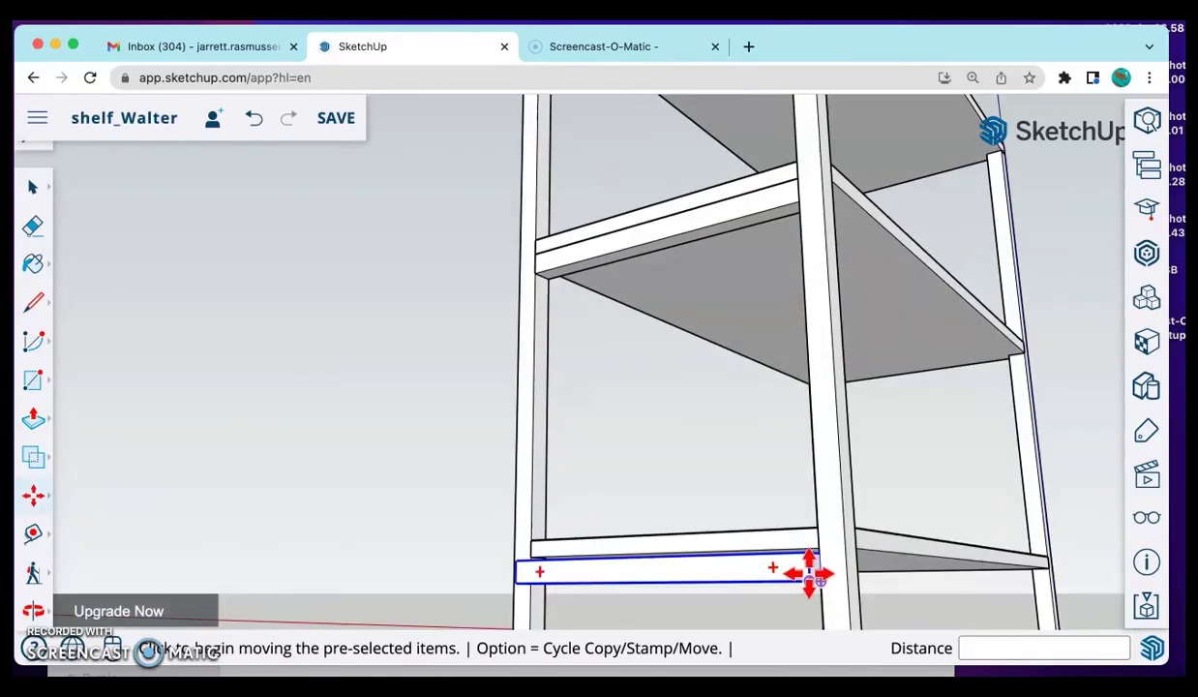
{"action": "scroll", "coordinate": [811, 531], "scroll_direction": "up", "scroll_amount": 3}
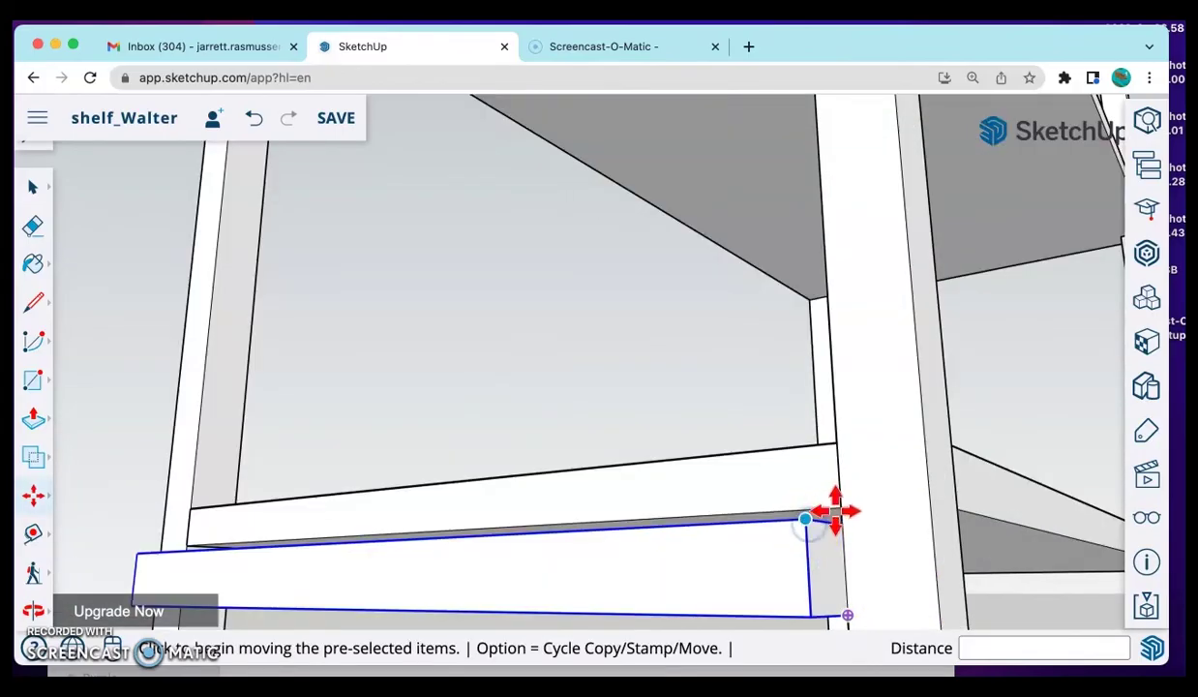
{"action": "left_click", "coordinate": [834, 508]}
{"action": "left_click", "coordinate": [834, 508]}
Step: Paste a crossbar copy at the opposite short end and move its corner up to the leg's inner corner directly under the top board
{"action": "scroll", "coordinate": [618, 419], "scroll_direction": "up", "scroll_amount": 5}
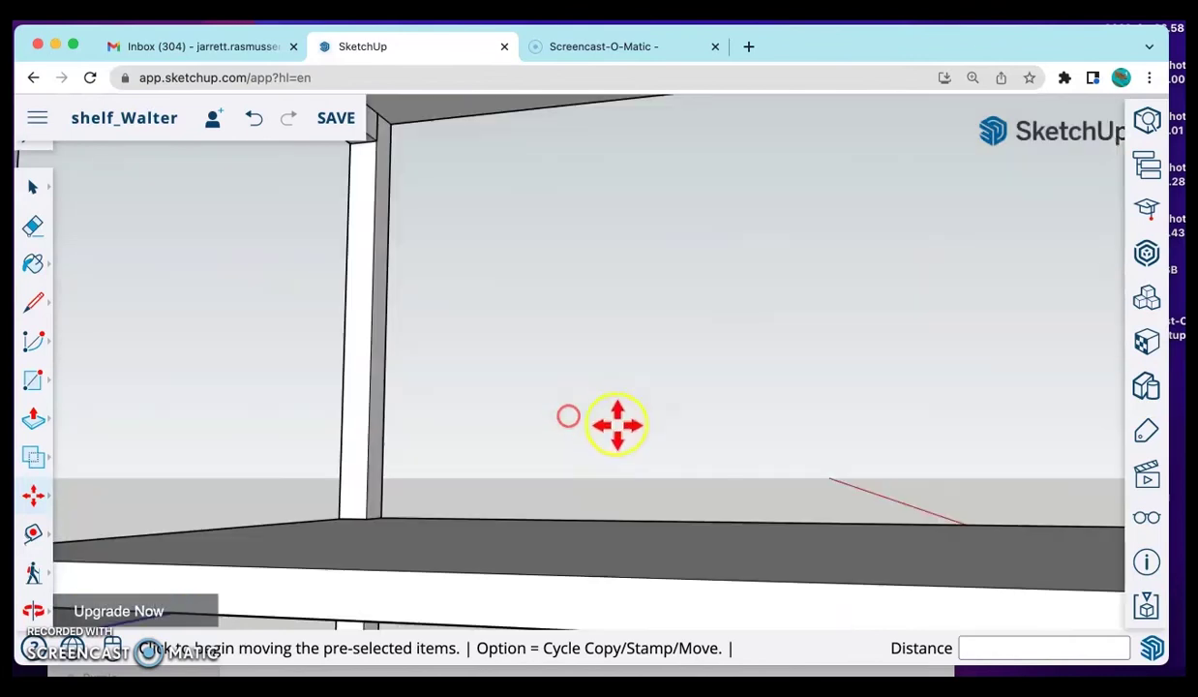
{"action": "middle_click_drag", "start_coordinate": [742, 359], "coordinate": [391, 447]}
{"action": "middle_click_drag", "start_coordinate": [714, 252], "coordinate": [717, 252]}
{"action": "middle_click_drag", "start_coordinate": [531, 306], "coordinate": [609, 278]}
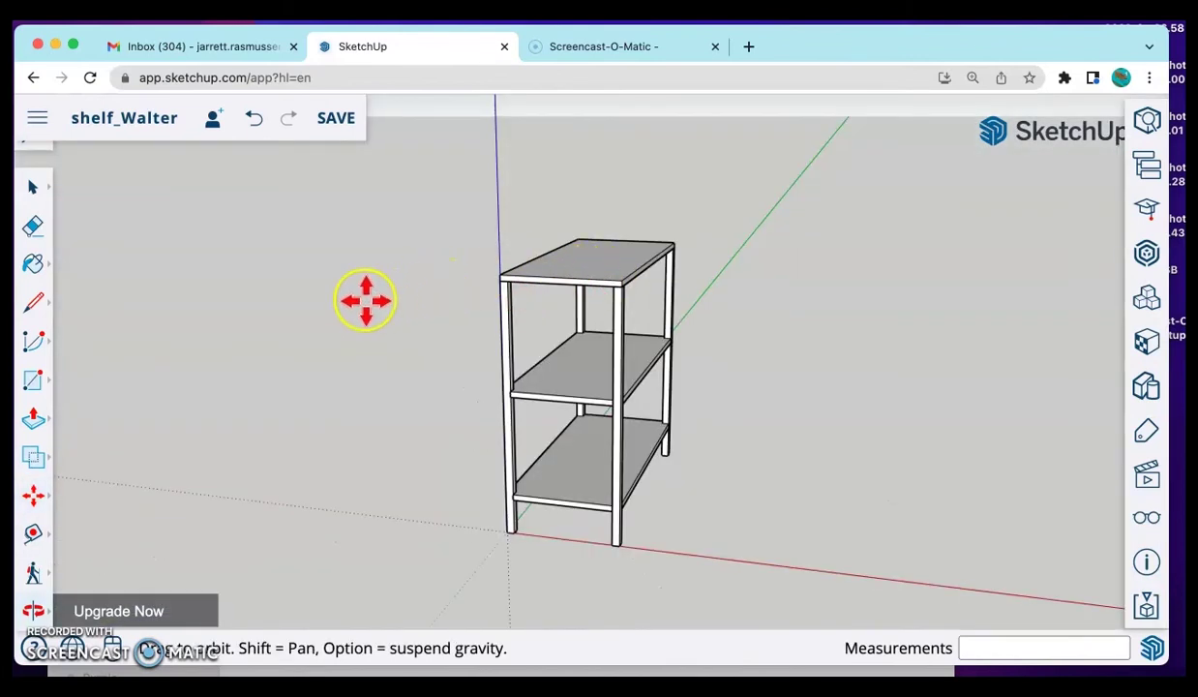
{"action": "scroll", "coordinate": [402, 308], "scroll_direction": "up", "scroll_amount": 5}
{"action": "key", "text": "super+v"}
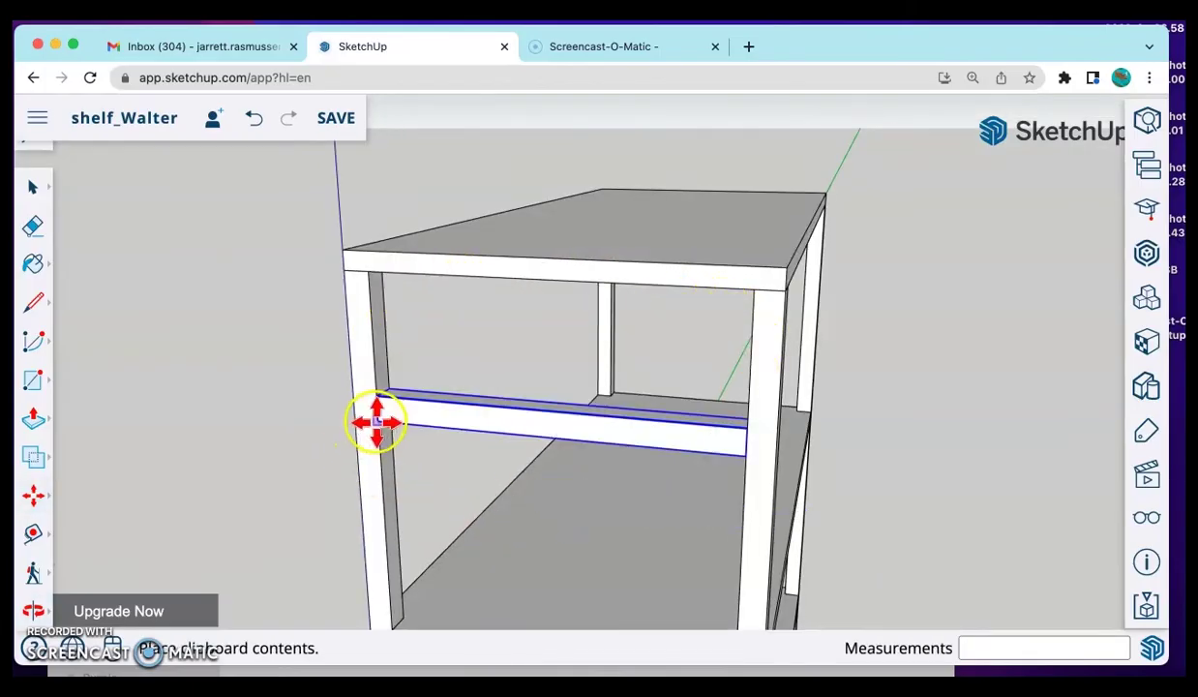
{"action": "left_click", "coordinate": [378, 402]}
{"action": "left_click", "coordinate": [382, 332]}
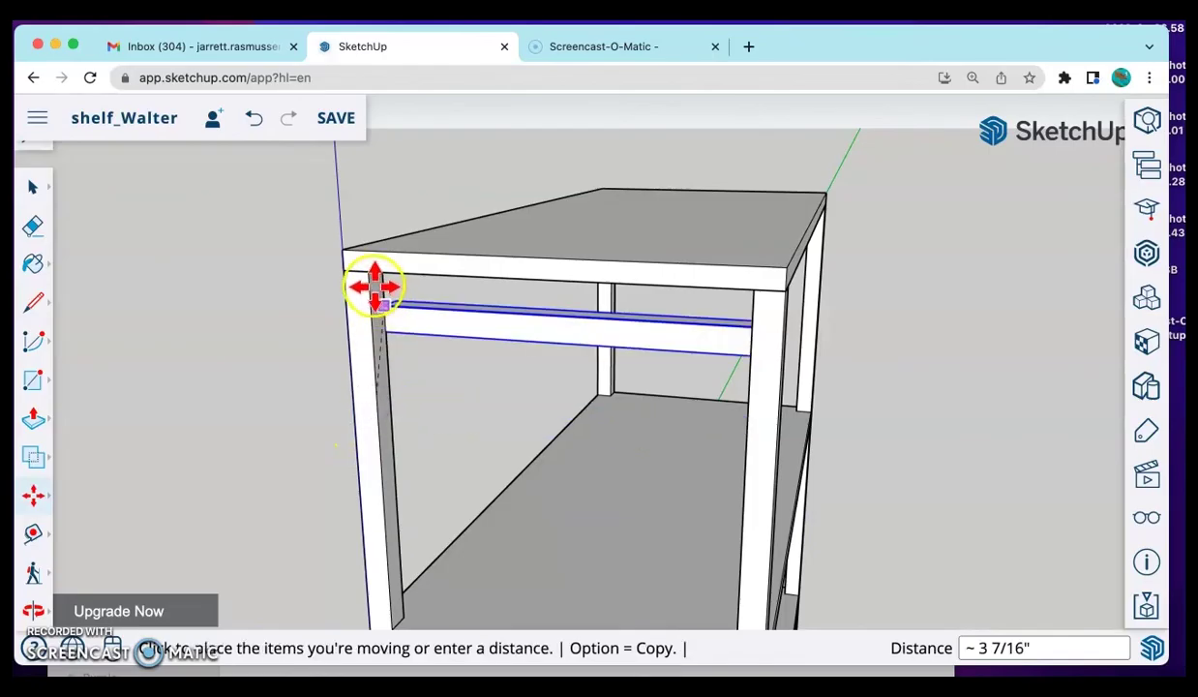
{"action": "left_click", "coordinate": [366, 276]}
{"action": "left_click", "coordinate": [461, 402]}
Step: Paste a crossbar copy at this short end and move it up about 3/8" against the underside of the middle board
{"action": "scroll", "coordinate": [502, 550], "scroll_direction": "down", "scroll_amount": 3}
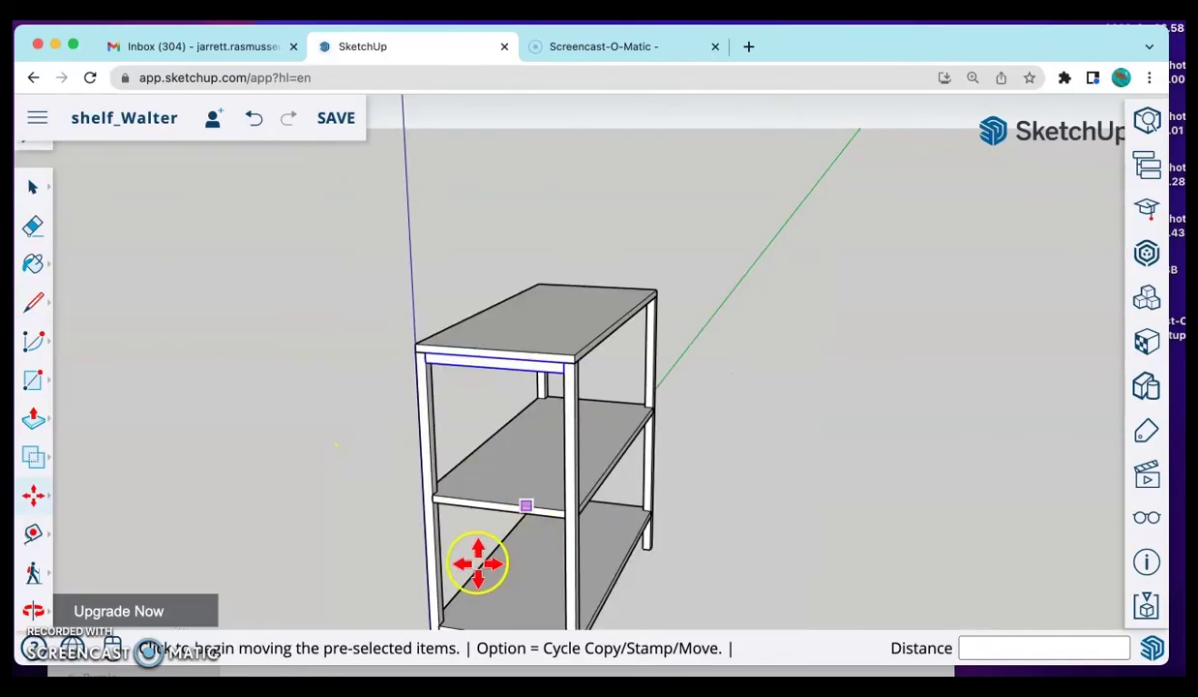
{"action": "scroll", "coordinate": [472, 563], "scroll_direction": "up", "scroll_amount": 2}
{"action": "scroll", "coordinate": [464, 563], "scroll_direction": "up", "scroll_amount": 3}
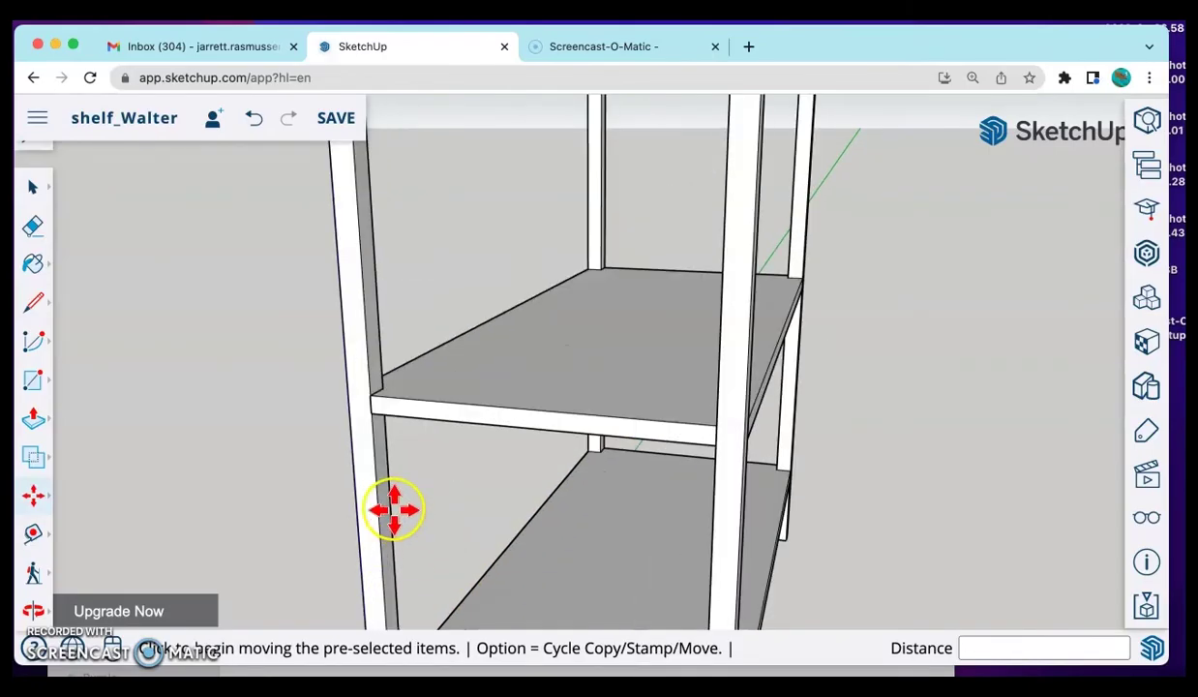
{"action": "key", "text": "super+v"}
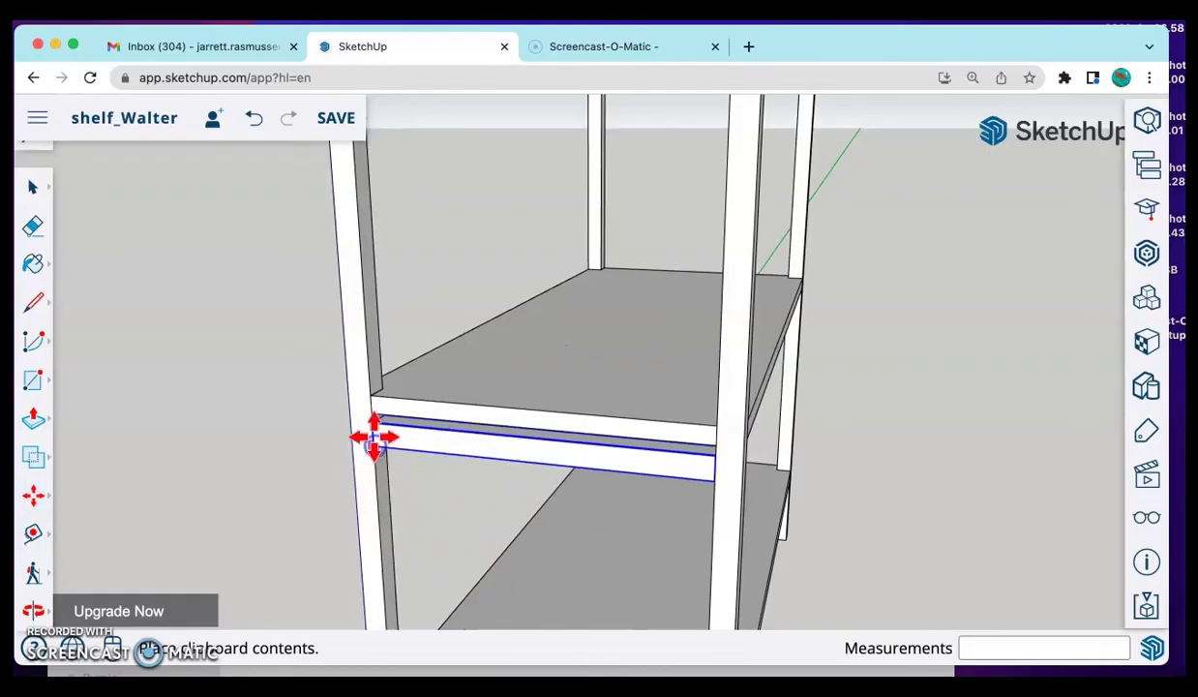
{"action": "left_click", "coordinate": [374, 438]}
{"action": "left_click", "coordinate": [367, 414]}
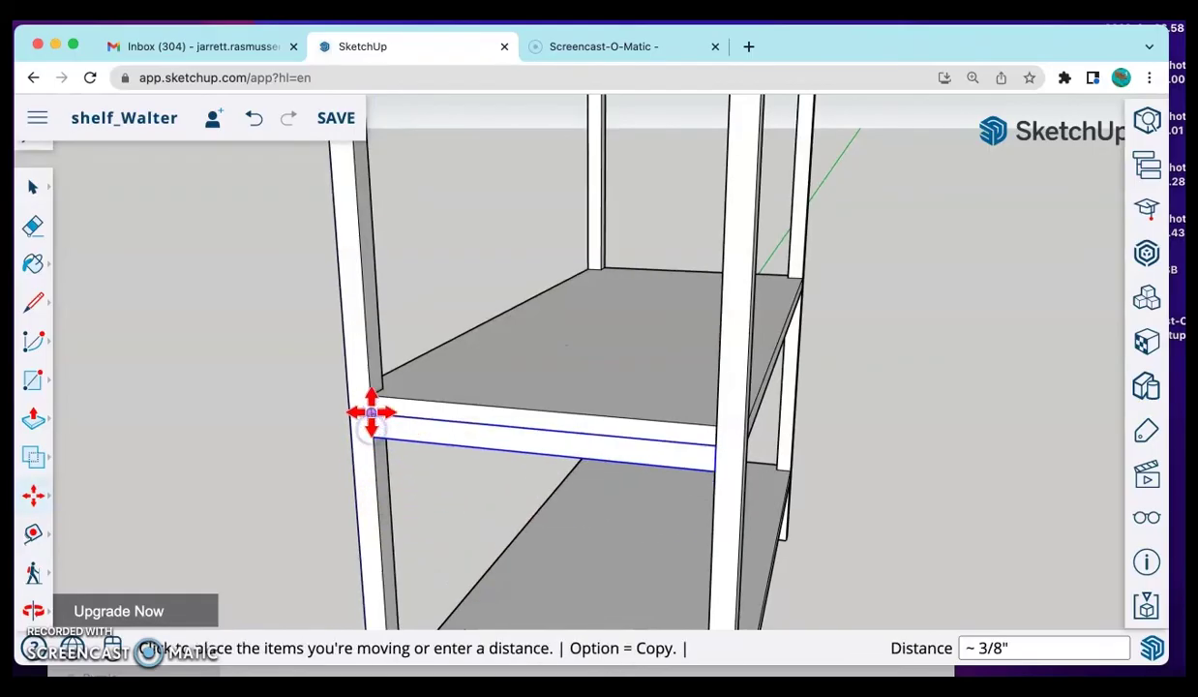
{"action": "left_click", "coordinate": [507, 560]}
Step: Paste a crossbar copy between the legs at this short end and move it up against the underside of the bottom board
{"action": "scroll", "coordinate": [476, 585], "scroll_direction": "down", "scroll_amount": 5}
{"action": "scroll", "coordinate": [589, 500], "scroll_direction": "up", "scroll_amount": 4}
{"action": "scroll", "coordinate": [579, 421], "scroll_direction": "up", "scroll_amount": 2}
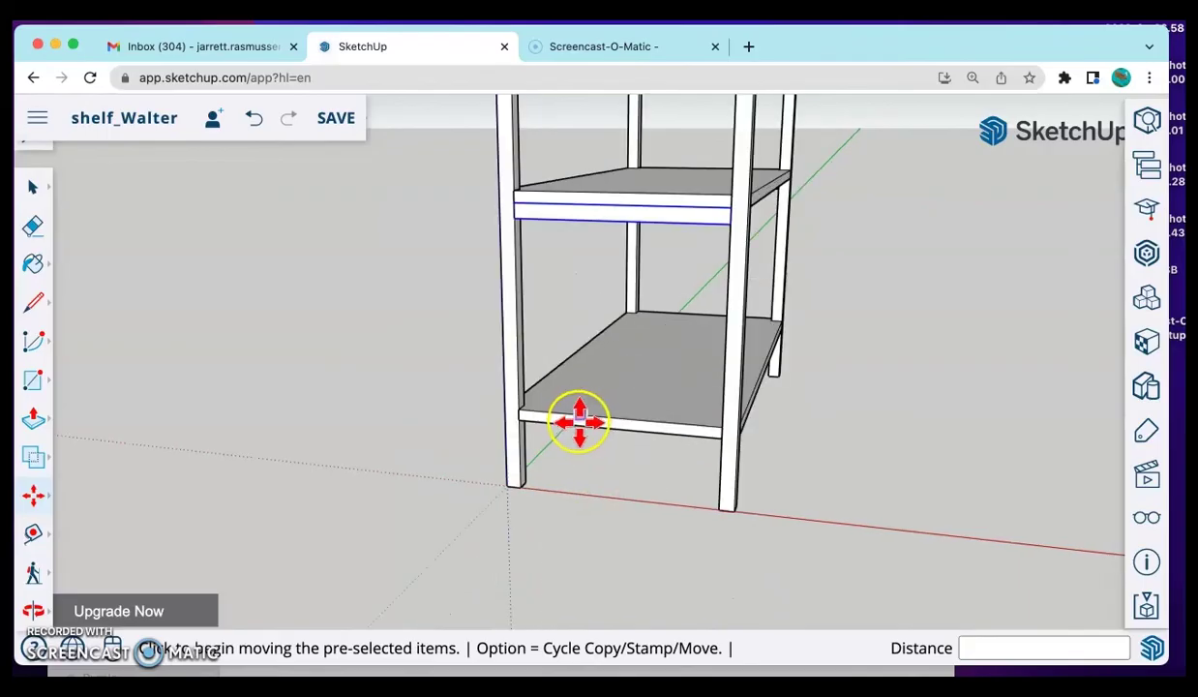
{"action": "scroll", "coordinate": [579, 421], "scroll_direction": "up", "scroll_amount": 2}
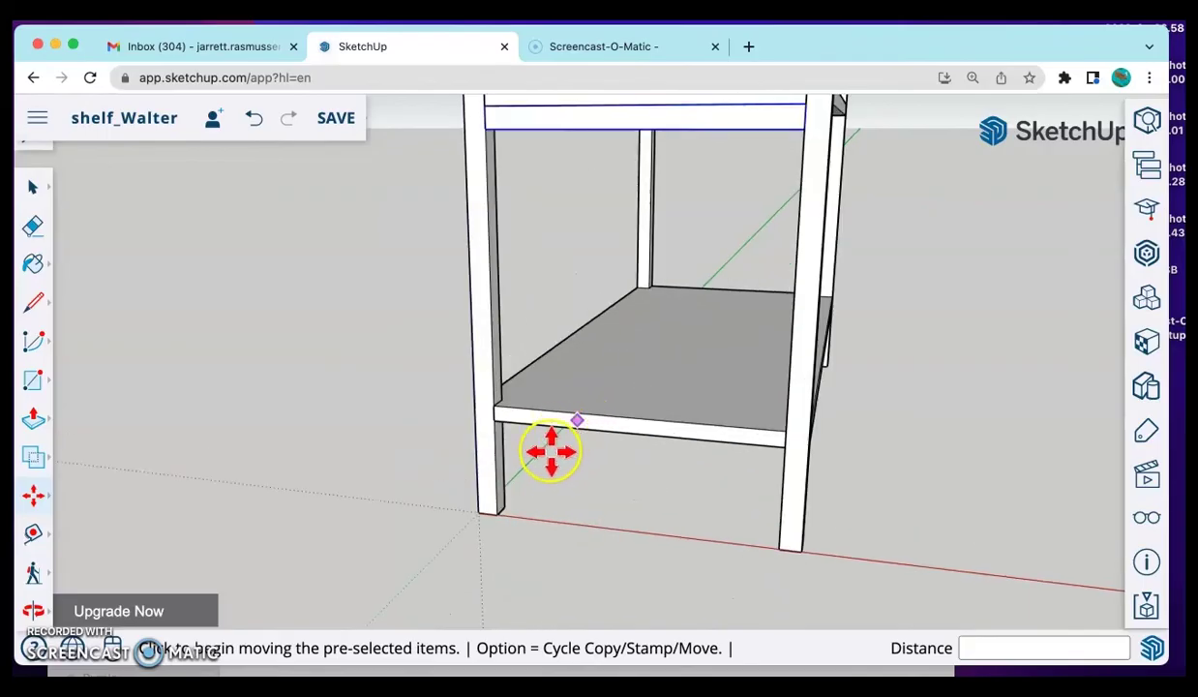
{"action": "key", "text": "super+v"}
{"action": "left_click", "coordinate": [493, 450]}
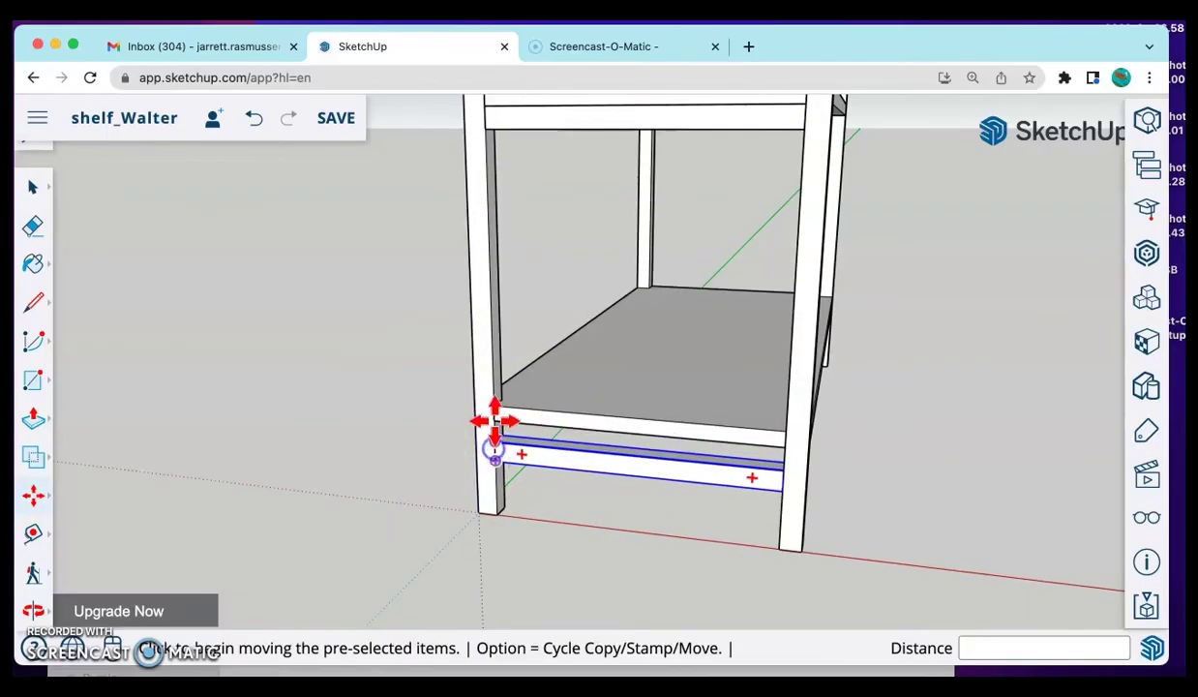
{"action": "left_click", "coordinate": [490, 422]}
{"action": "middle_click_drag", "start_coordinate": [802, 315], "coordinate": [521, 393]}
{"action": "middle_click_drag", "start_coordinate": [704, 253], "coordinate": [496, 275]}
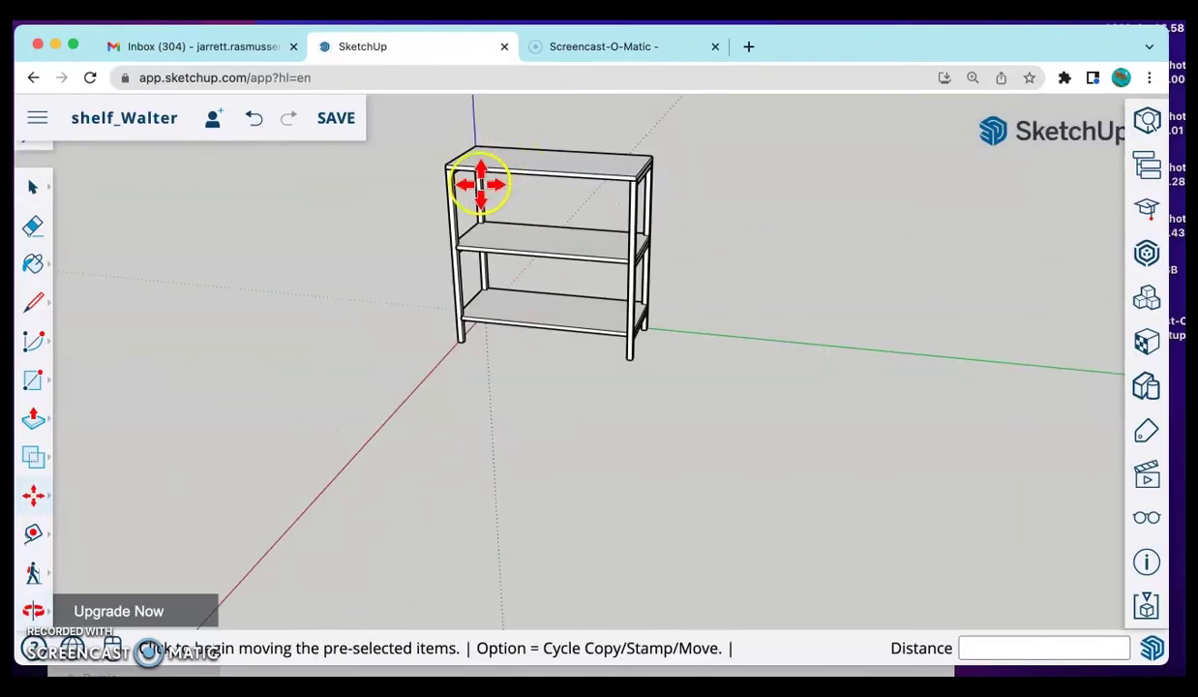
Step: Draw a 1" by 1" rectangle on the inner face of the leg directly under the top board, facing along the long side
{"action": "middle_click_drag", "start_coordinate": [441, 198], "coordinate": [369, 147]}
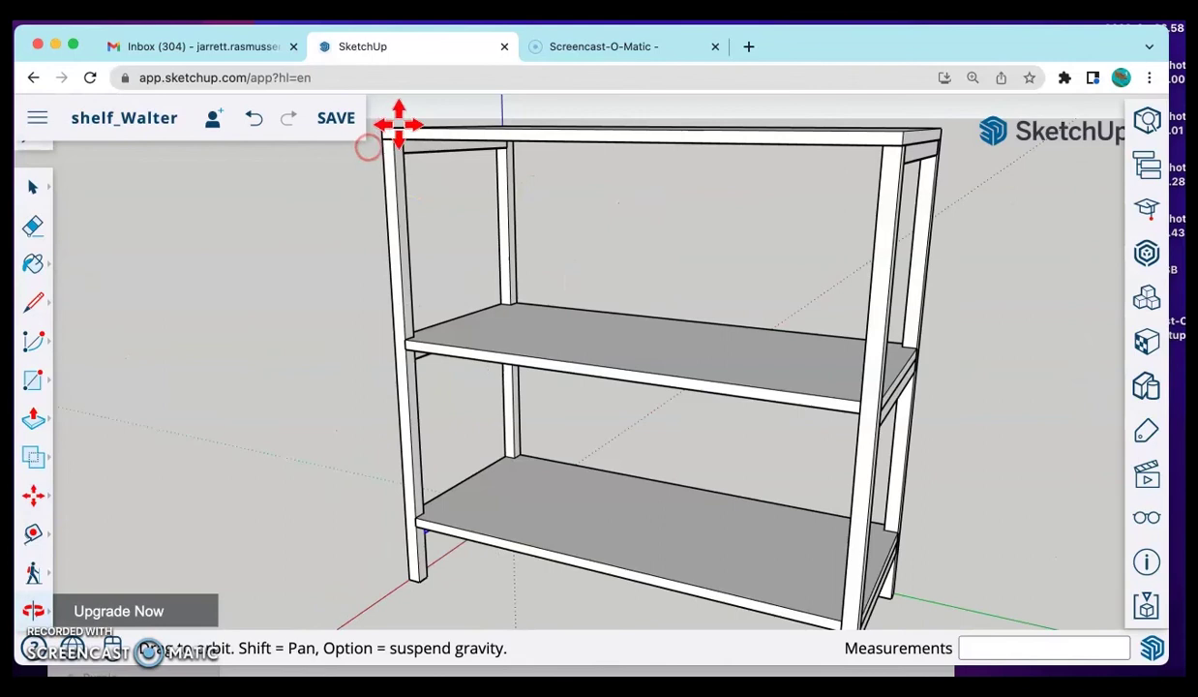
{"action": "scroll", "coordinate": [397, 123], "scroll_direction": "up", "scroll_amount": 3}
{"action": "scroll", "coordinate": [409, 281], "scroll_direction": "down", "scroll_amount": 3}
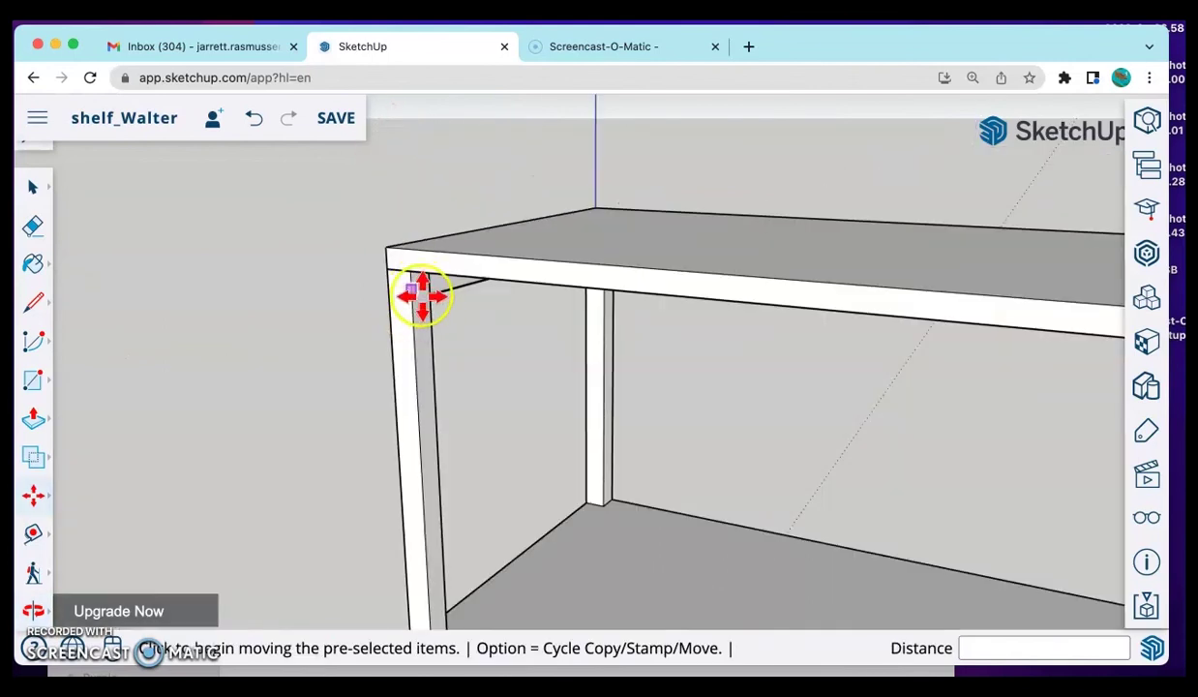
{"action": "scroll", "coordinate": [426, 278], "scroll_direction": "up", "scroll_amount": 1}
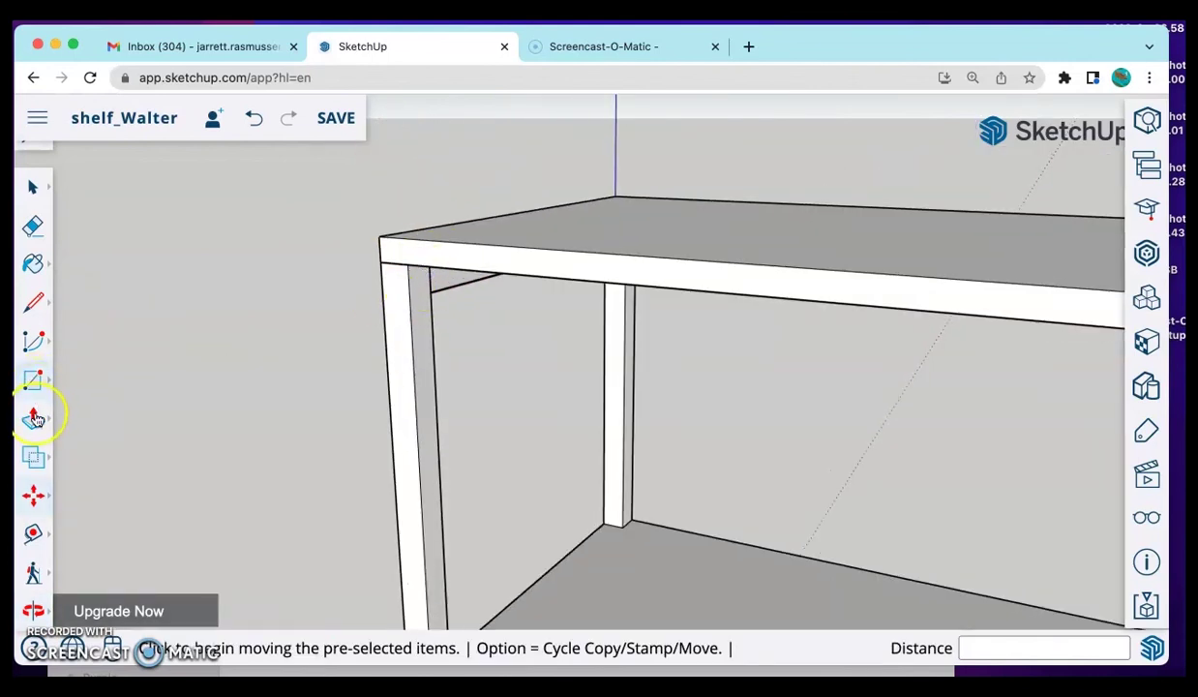
{"action": "left_click", "coordinate": [37, 385]}
{"action": "middle_click_drag", "start_coordinate": [460, 314], "coordinate": [393, 254]}
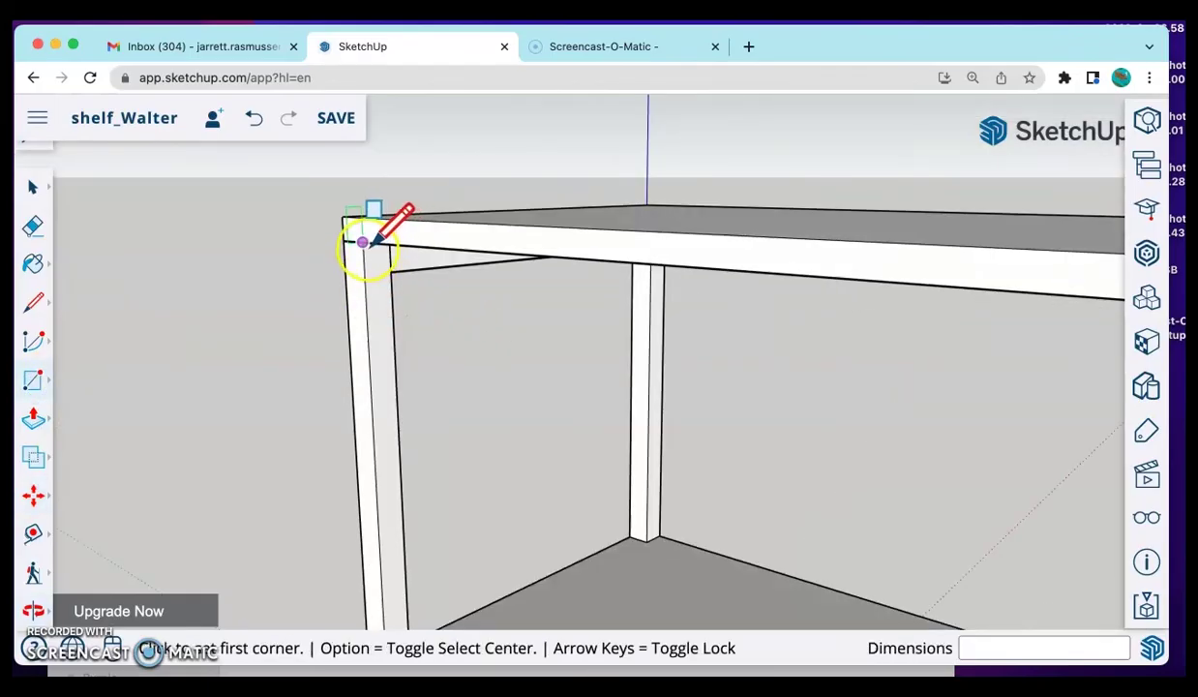
{"action": "left_click", "coordinate": [362, 242]}
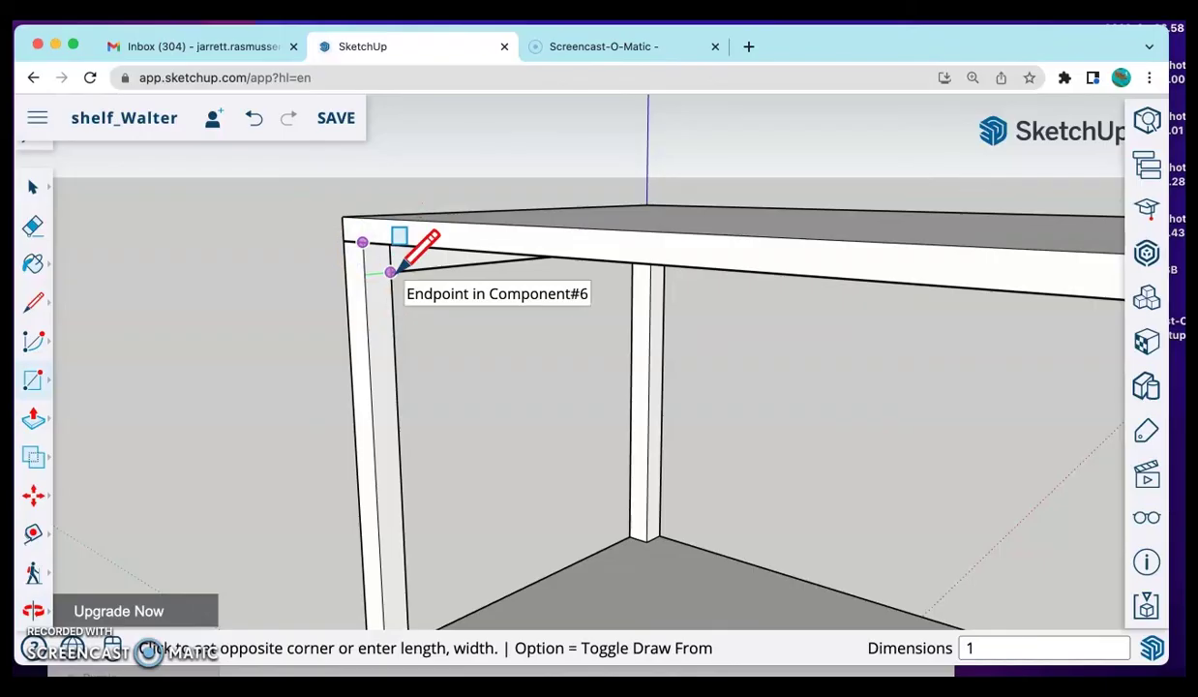
{"action": "left_click", "coordinate": [390, 272]}
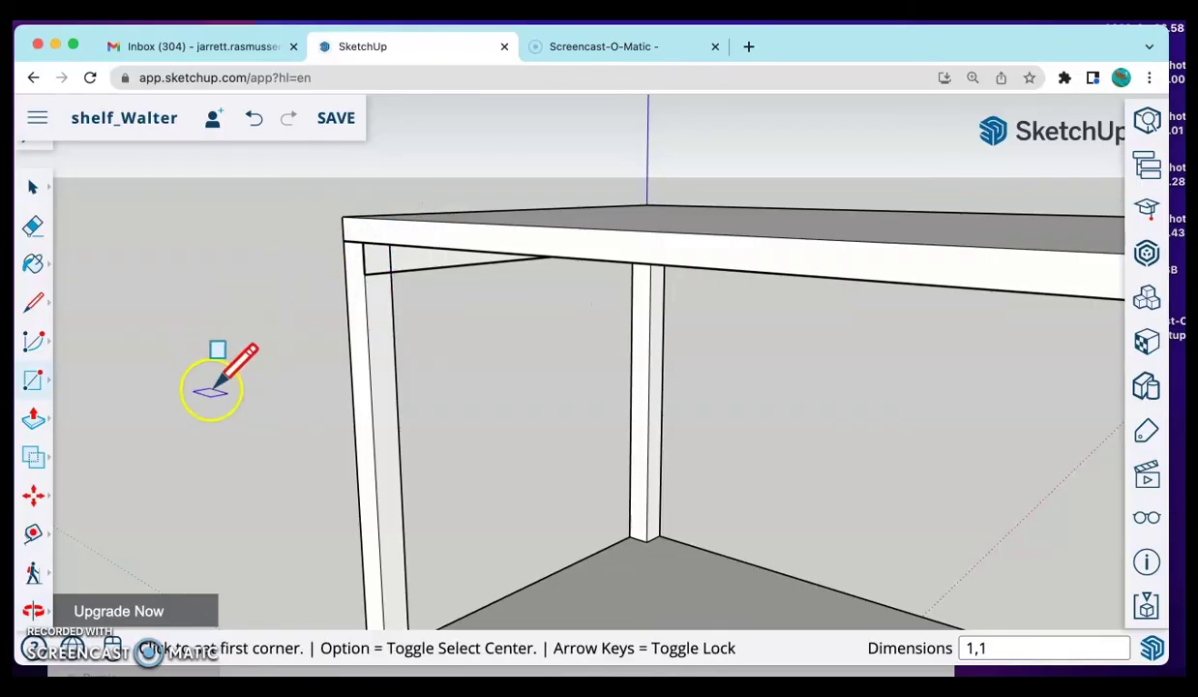
Step: Extrude the small square 34" along the top board's long side to form a long crossbar between the legs
{"action": "left_click", "coordinate": [30, 426]}
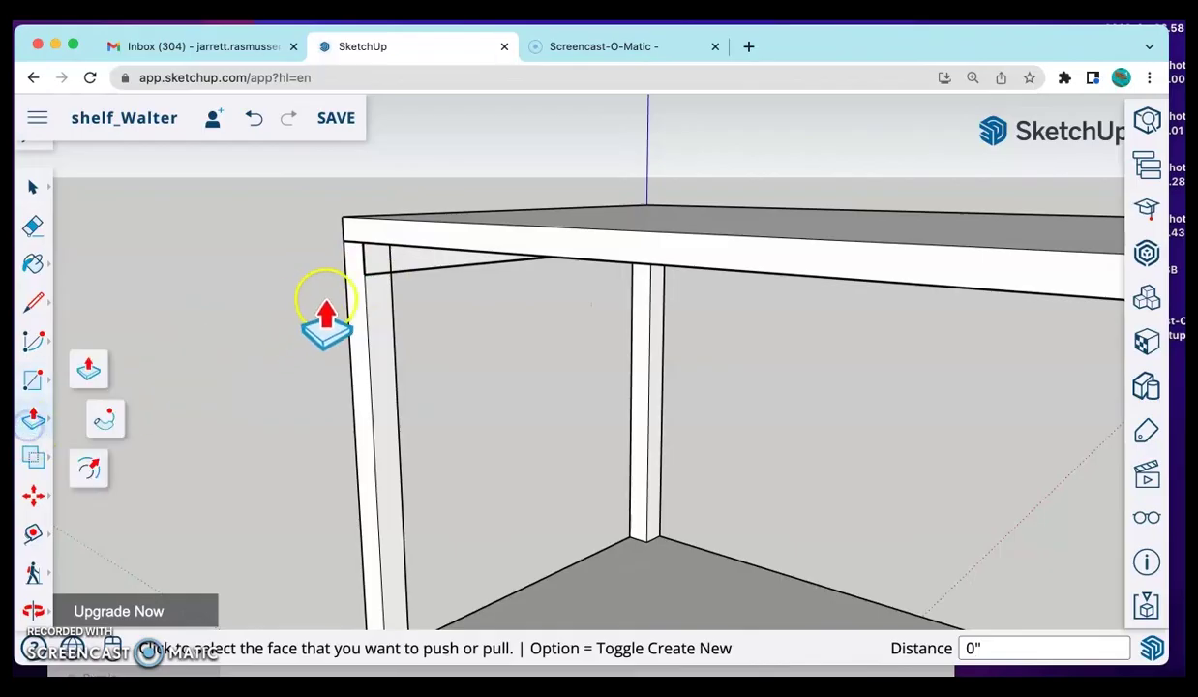
{"action": "left_click", "coordinate": [375, 260]}
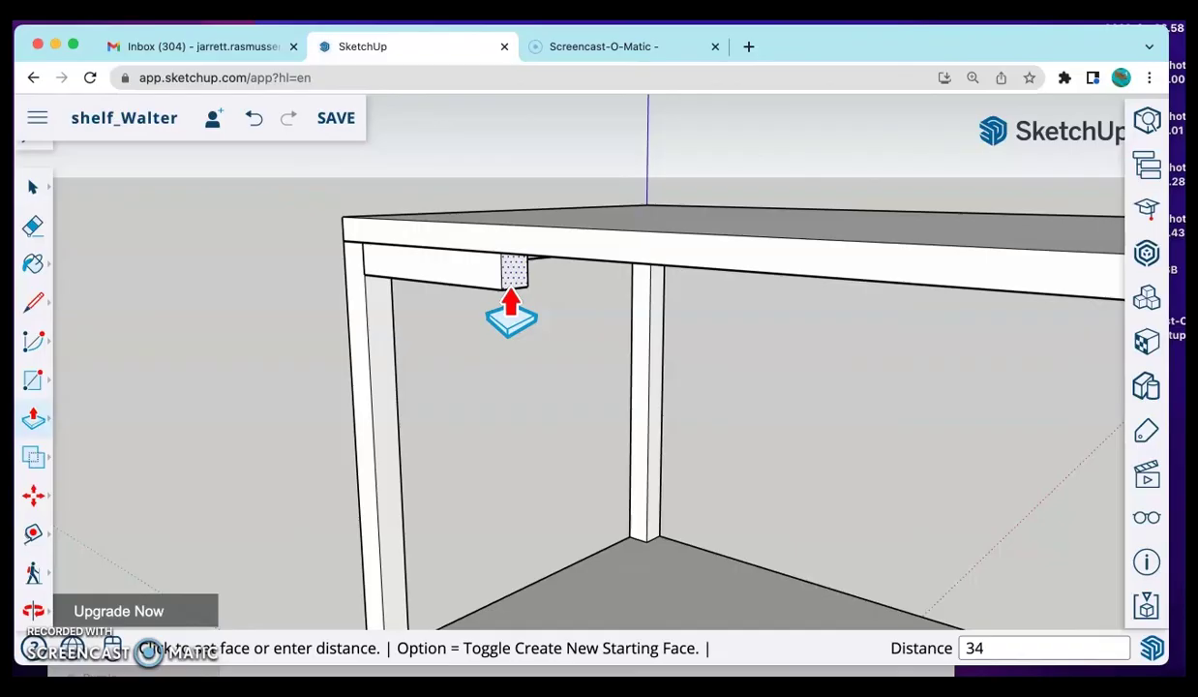
{"action": "key", "text": "Return"}
{"action": "scroll", "coordinate": [622, 390], "scroll_direction": "down", "scroll_amount": 5}
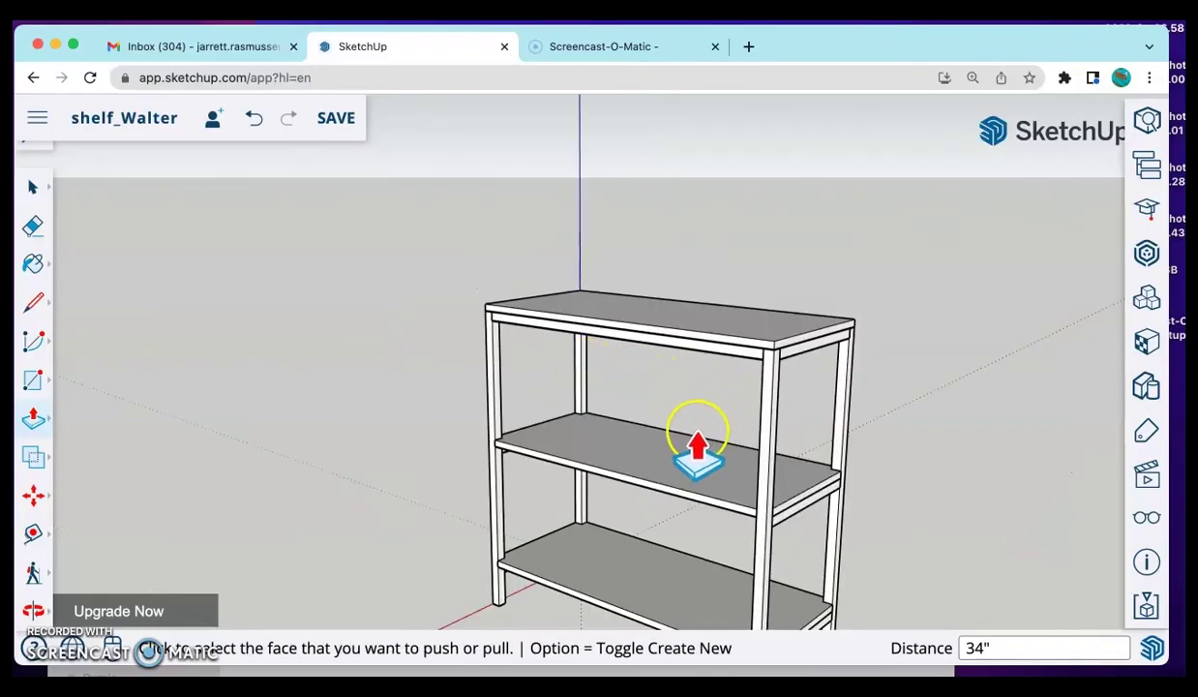
Step: Select the whole long crossbar and make it a component with the default name and glue setting None
{"action": "scroll", "coordinate": [694, 441], "scroll_direction": "up", "scroll_amount": 5}
{"action": "left_click", "coordinate": [30, 189]}
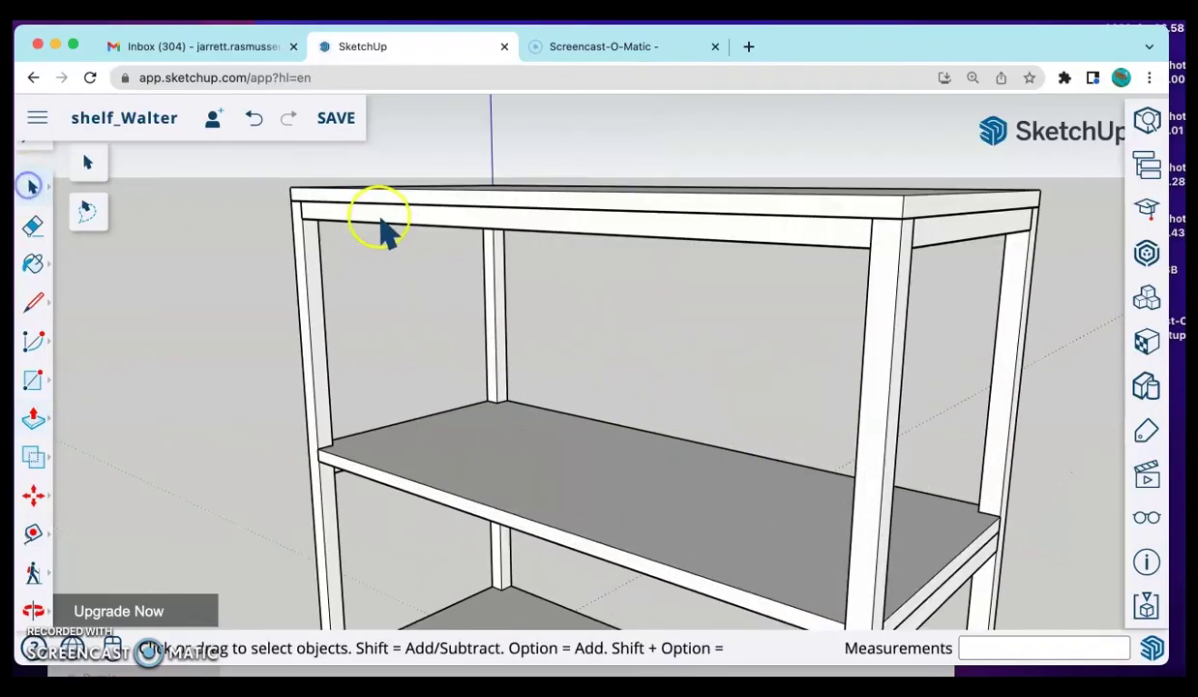
{"action": "left_click", "coordinate": [442, 225]}
{"action": "middle_click_drag", "start_coordinate": [597, 233], "coordinate": [446, 196]}
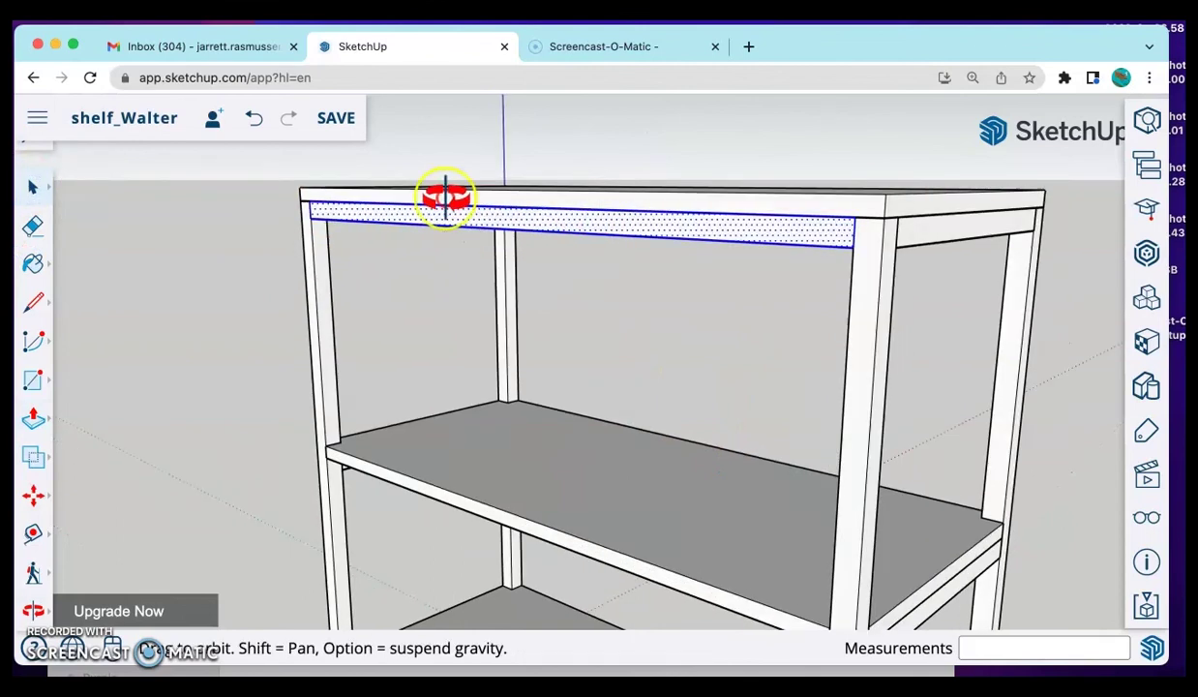
{"action": "middle_click_drag", "start_coordinate": [243, 206], "coordinate": [489, 228]}
{"action": "right_click", "coordinate": [484, 218]}
{"action": "left_click", "coordinate": [552, 418]}
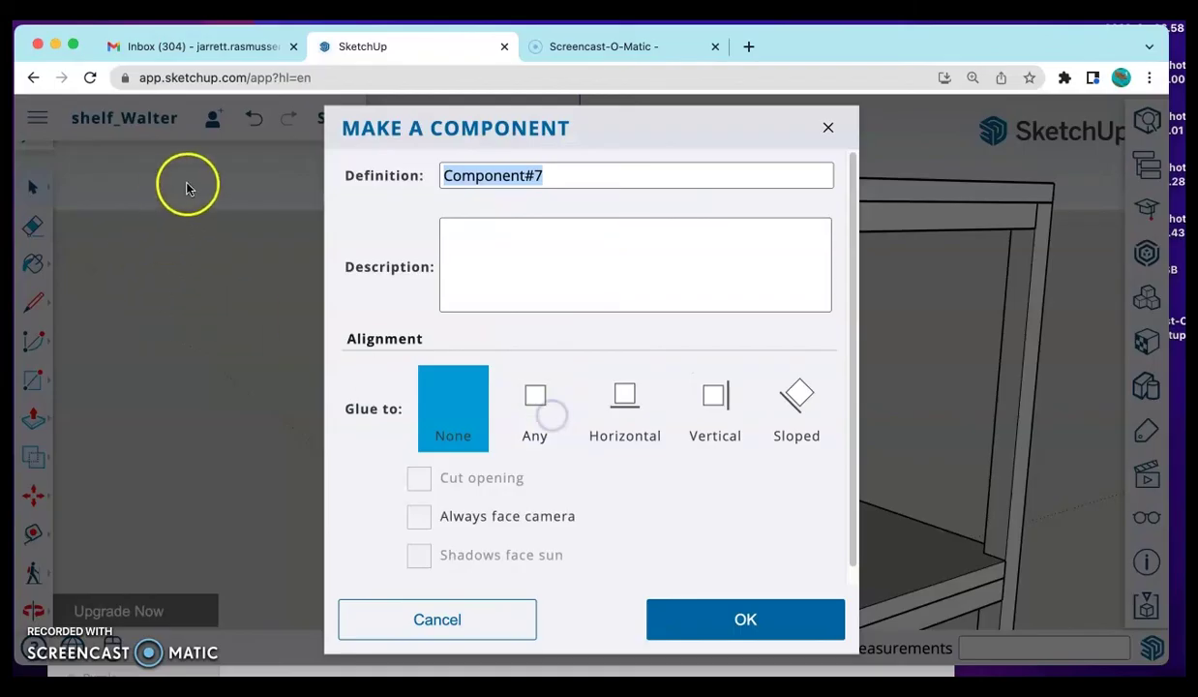
{"action": "left_click", "coordinate": [722, 615]}
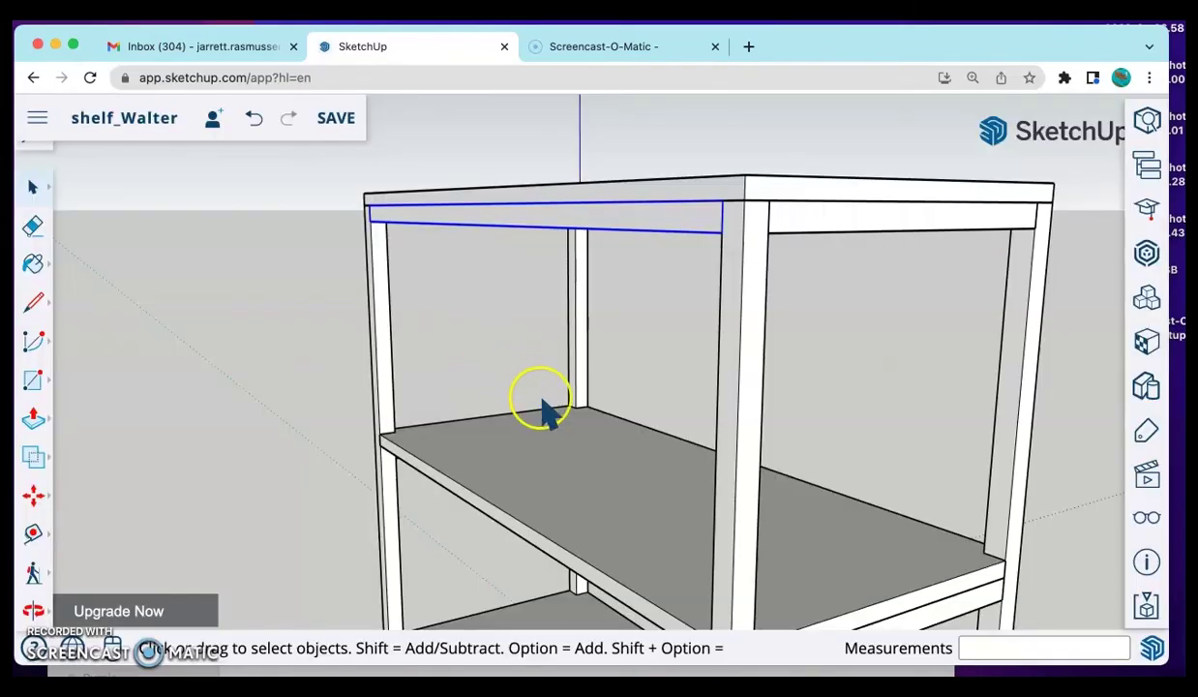
Step: Copy the long crossbar, paste it below the middle board on the same side, and align its corner with the leg directly under the board
{"action": "mouse_move", "coordinate": [543, 406]}
{"action": "middle_mouse_down"}
{"action": "mouse_move", "coordinate": [548, 348]}
{"action": "mouse_move", "coordinate": [620, 368]}
{"action": "mouse_move", "coordinate": [505, 406]}
{"action": "middle_mouse_up"}
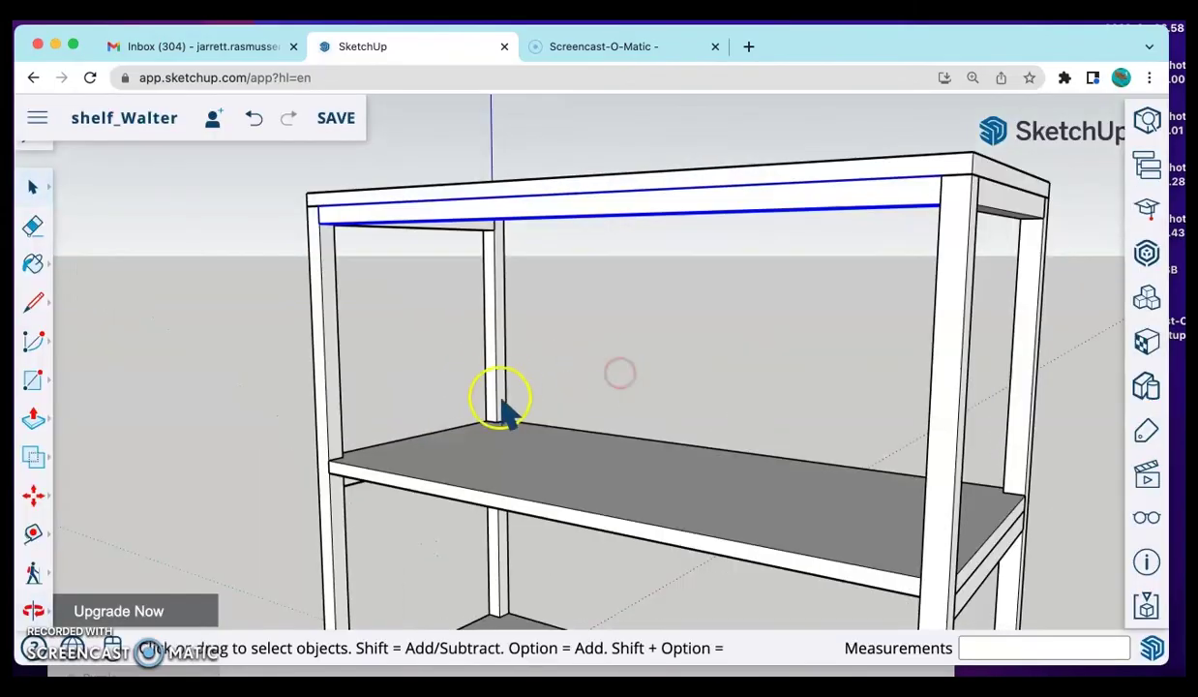
{"action": "left_click", "coordinate": [385, 564]}
{"action": "key", "text": "super+v"}
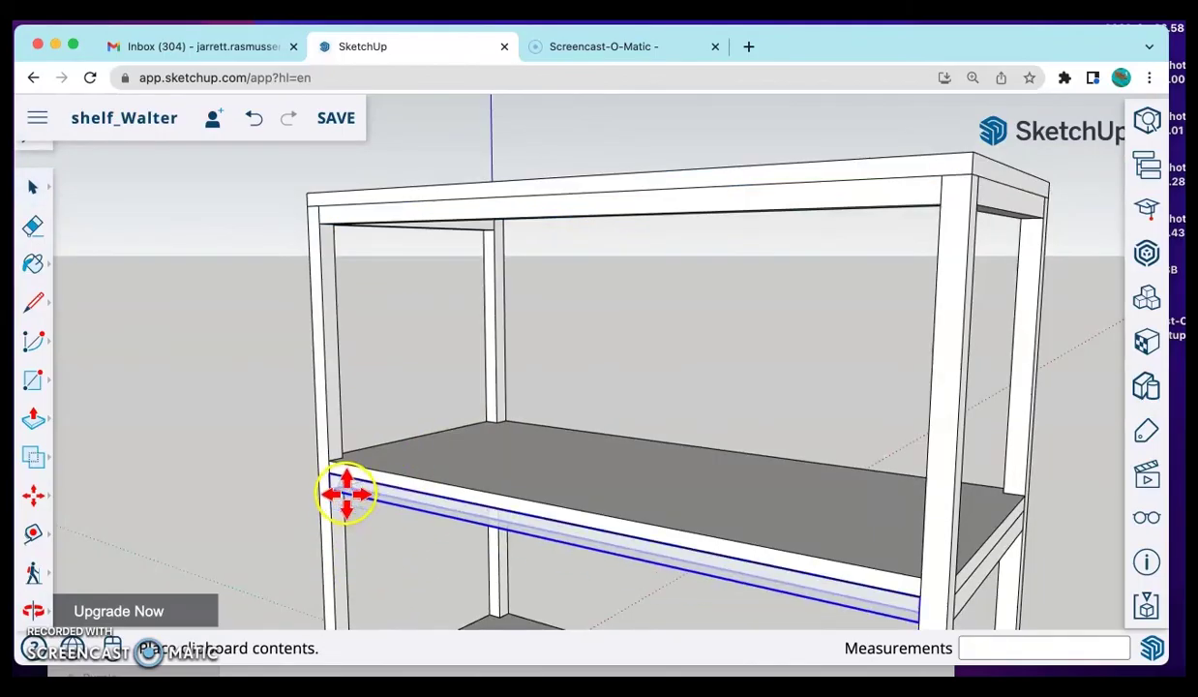
{"action": "left_click", "coordinate": [324, 493]}
{"action": "scroll", "coordinate": [368, 484], "scroll_direction": "up", "scroll_amount": 4}
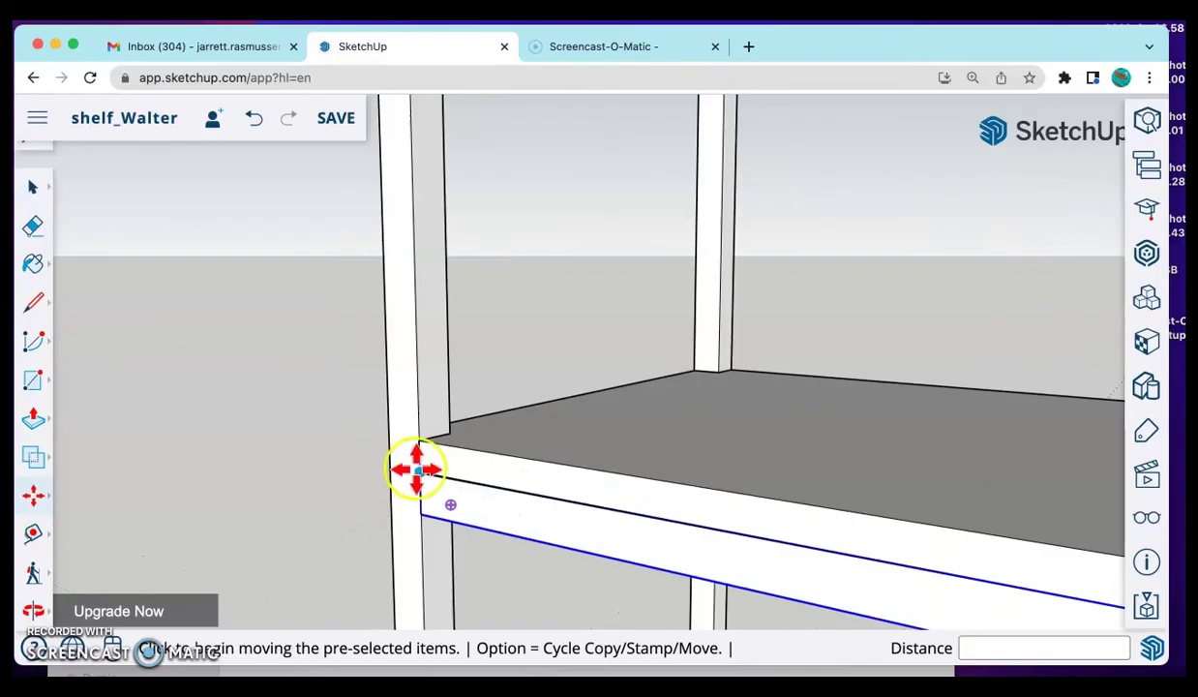
{"action": "scroll", "coordinate": [321, 522], "scroll_direction": "up", "scroll_amount": 3}
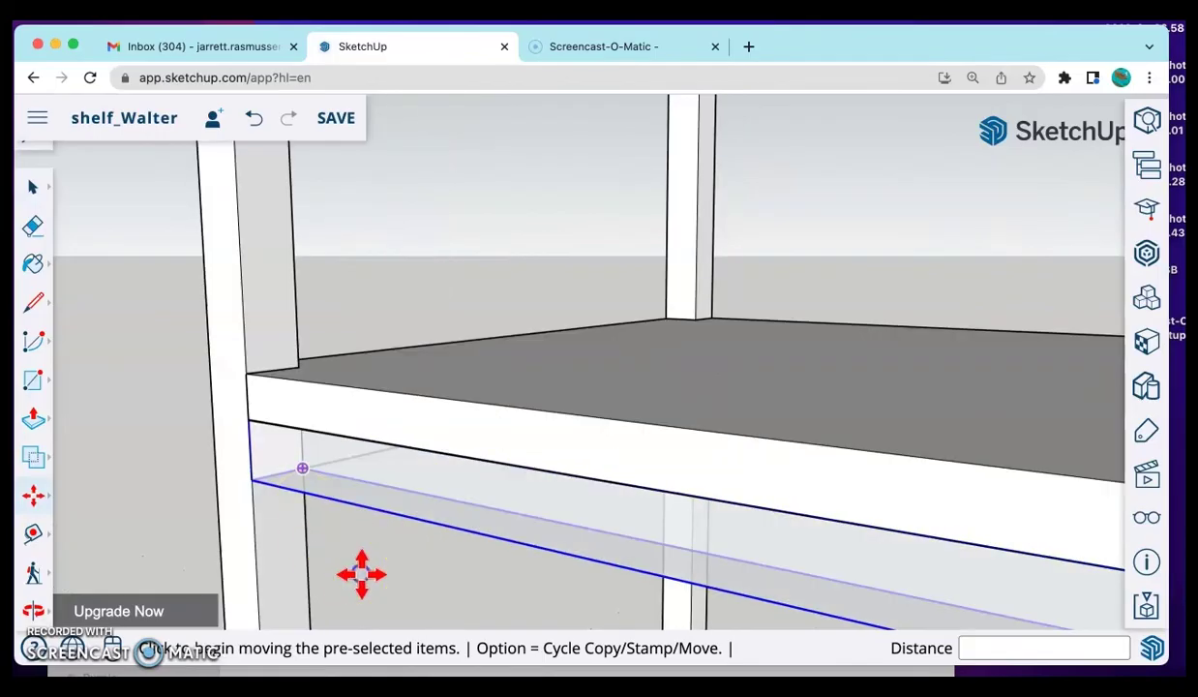
{"action": "left_click", "coordinate": [366, 571]}
{"action": "left_click", "coordinate": [329, 579]}
{"action": "left_click", "coordinate": [115, 476]}
{"action": "left_click", "coordinate": [81, 447]}
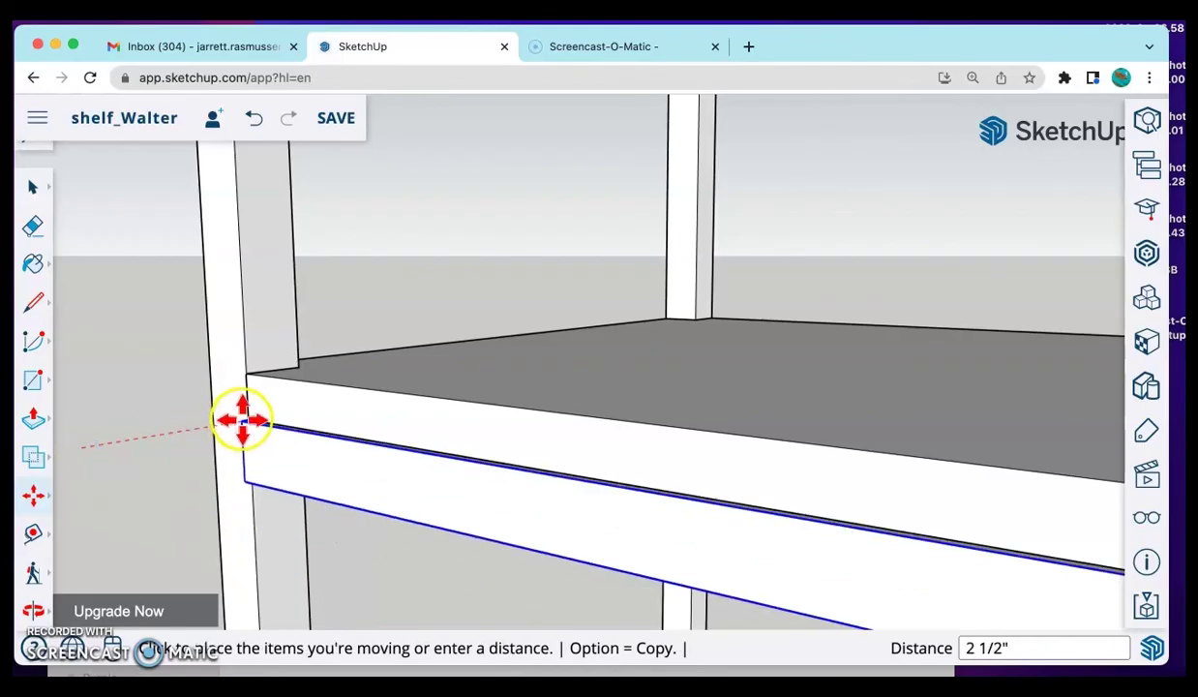
{"action": "left_click_drag", "start_coordinate": [248, 418], "coordinate": [246, 416]}
Step: Paste another long crossbar copy under the bottom board between the legs on the same long side
{"action": "scroll", "coordinate": [426, 581], "scroll_direction": "down", "scroll_amount": 3}
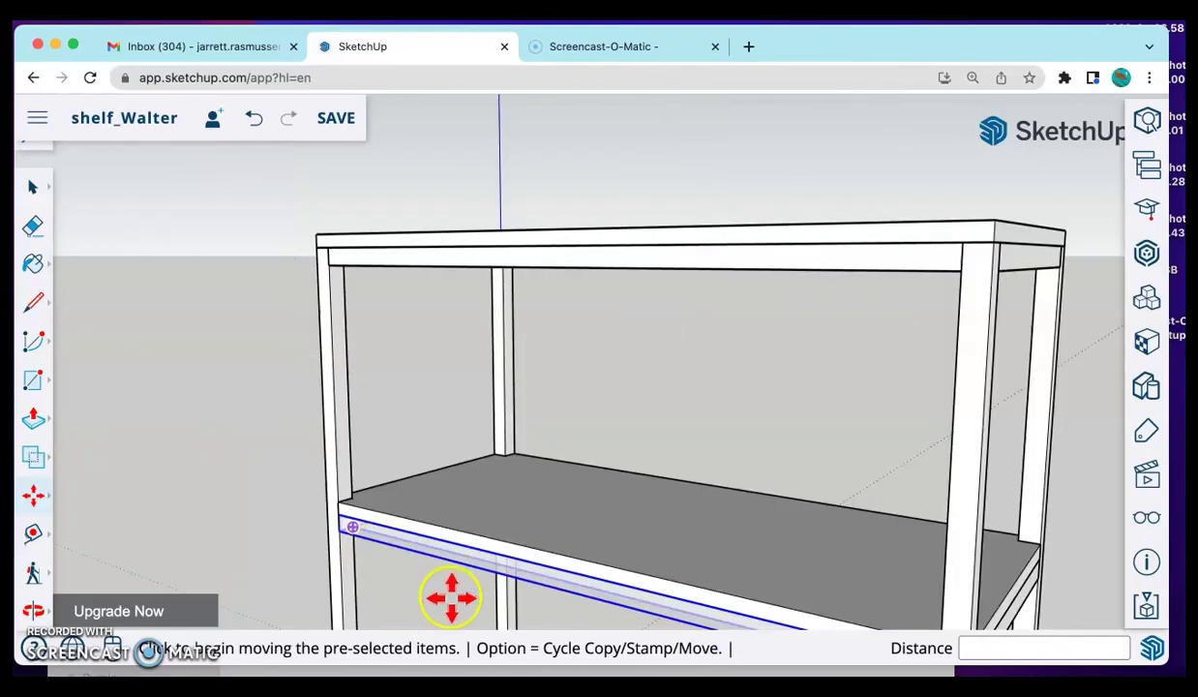
{"action": "scroll", "coordinate": [458, 580], "scroll_direction": "down", "scroll_amount": 4}
{"action": "middle_click_drag", "start_coordinate": [490, 569], "coordinate": [500, 398]}
{"action": "scroll", "coordinate": [455, 602], "scroll_direction": "up", "scroll_amount": 10}
{"action": "scroll", "coordinate": [434, 605], "scroll_direction": "down", "scroll_amount": 10}
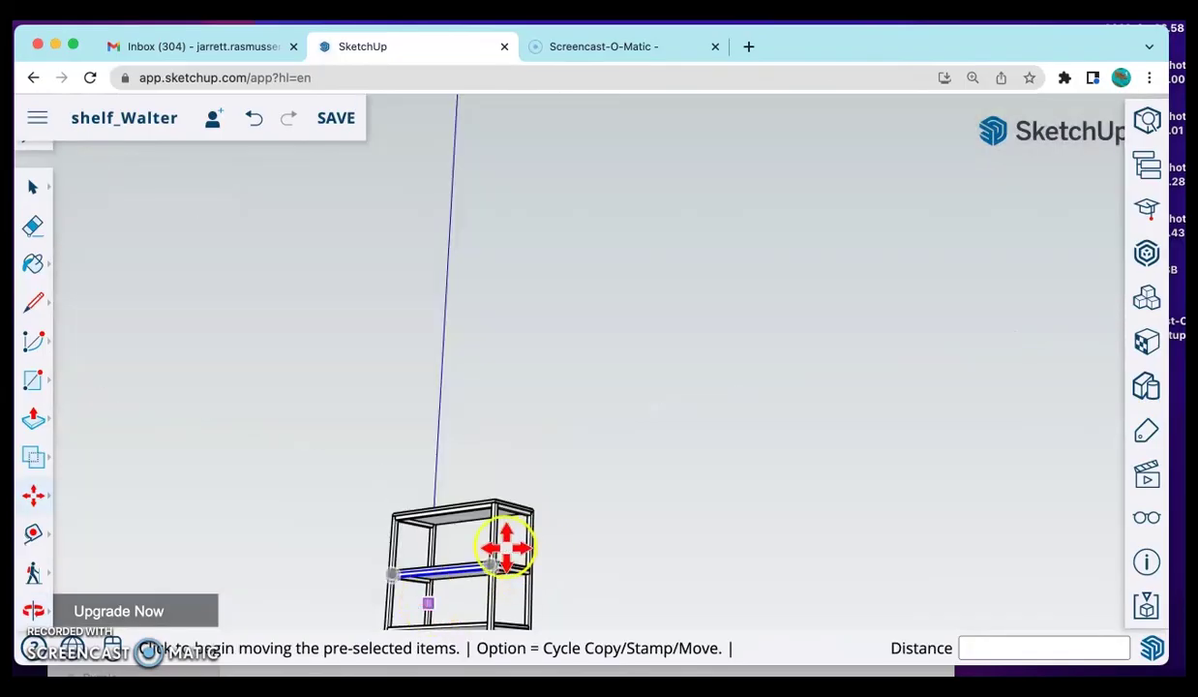
{"action": "left_click", "coordinate": [33, 609]}
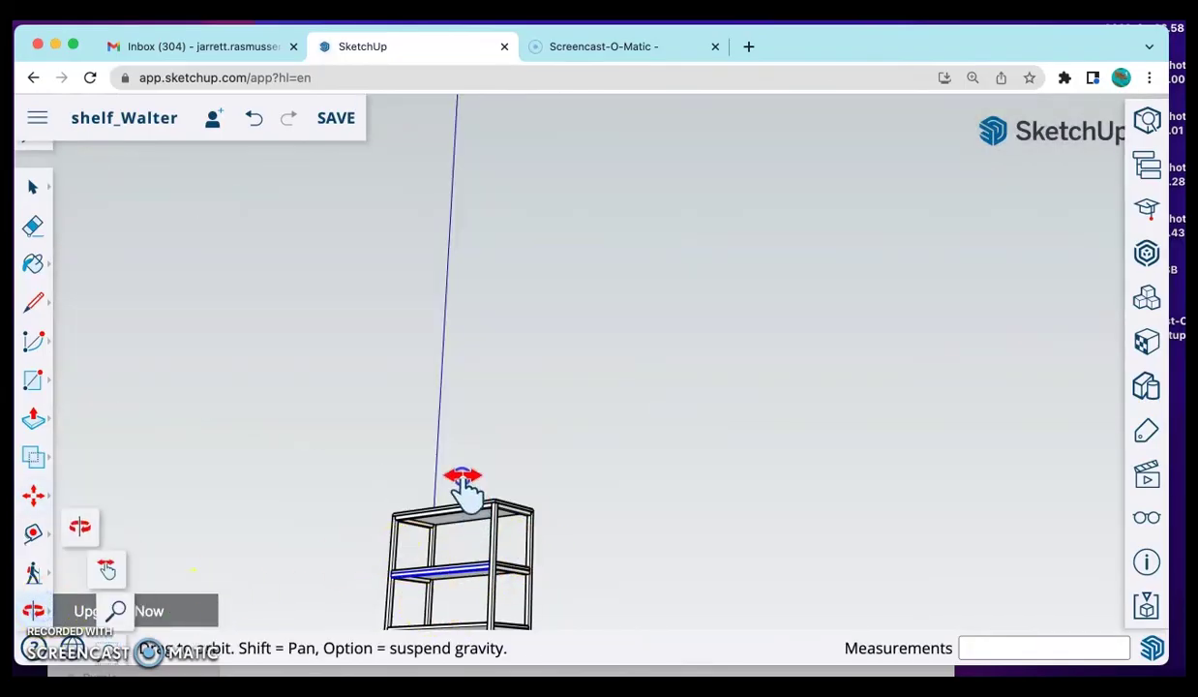
{"action": "left_click_drag", "start_coordinate": [463, 475], "coordinate": [446, 397], "text": "shift"}
{"action": "scroll", "coordinate": [382, 559], "scroll_direction": "up", "scroll_amount": 8}
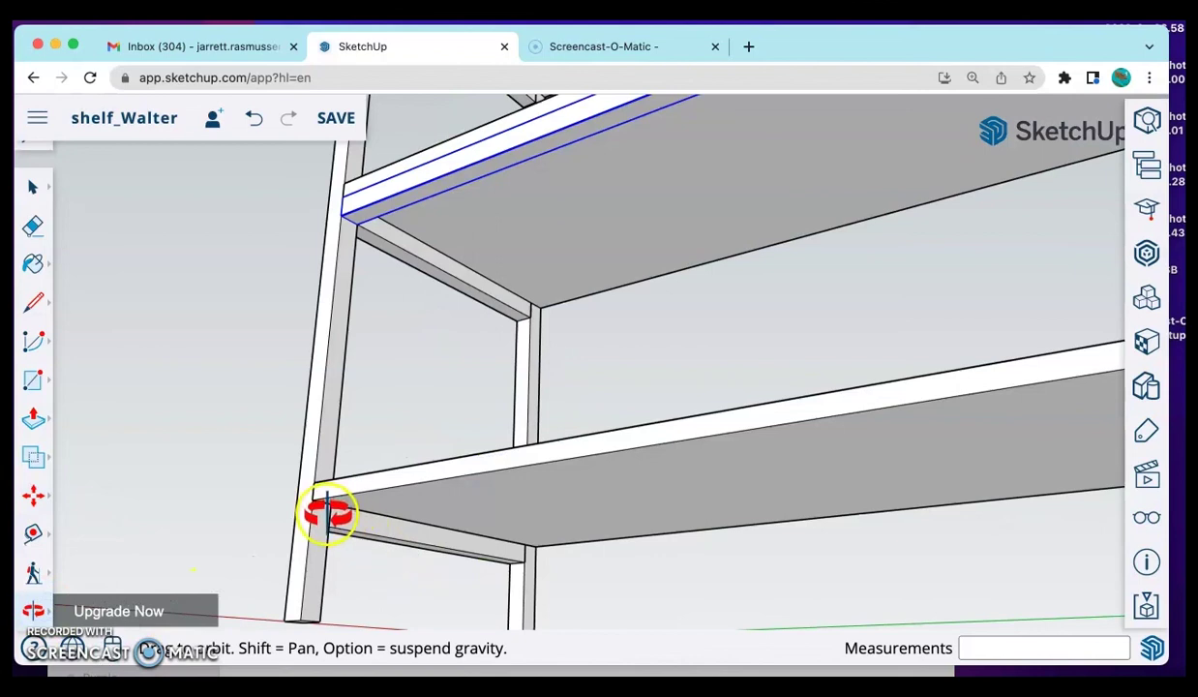
{"action": "key", "text": "super+v"}
{"action": "left_click", "coordinate": [329, 526]}
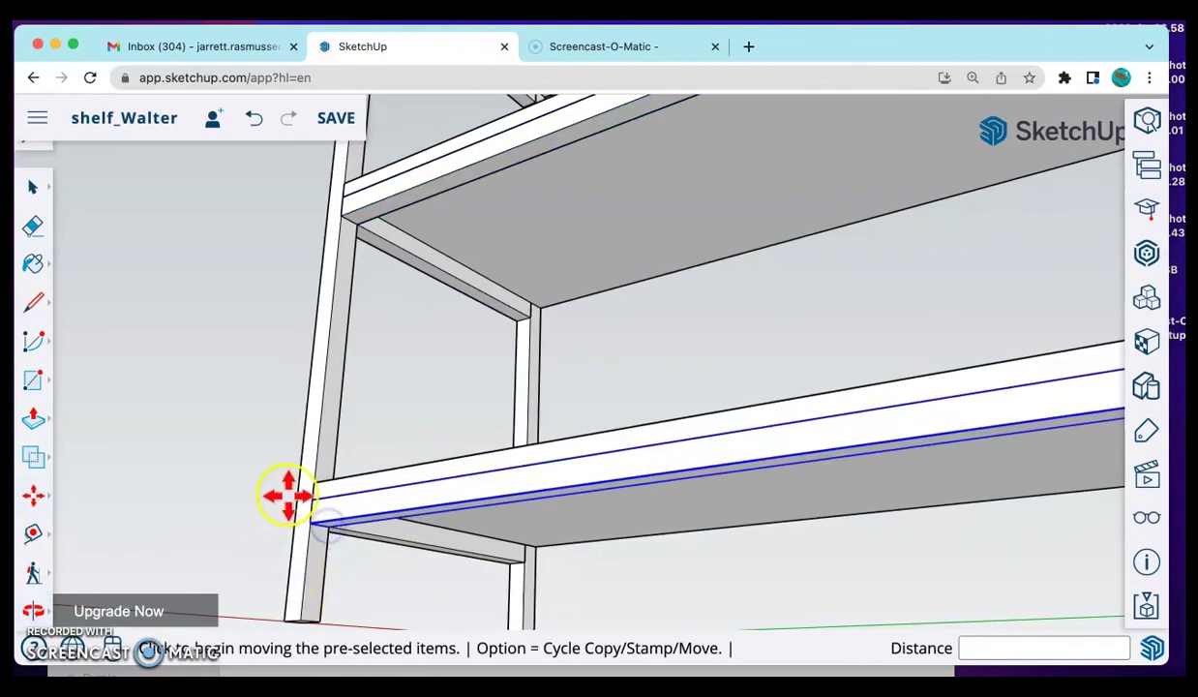
Step: Paste a long crossbar copy under the bottom board between the legs on the shelf's opposite long side
{"action": "middle_click_drag", "start_coordinate": [385, 503], "coordinate": [364, 541]}
{"action": "middle_click_drag", "start_coordinate": [284, 525], "coordinate": [724, 510]}
{"action": "middle_click_drag", "start_coordinate": [459, 471], "coordinate": [1041, 498]}
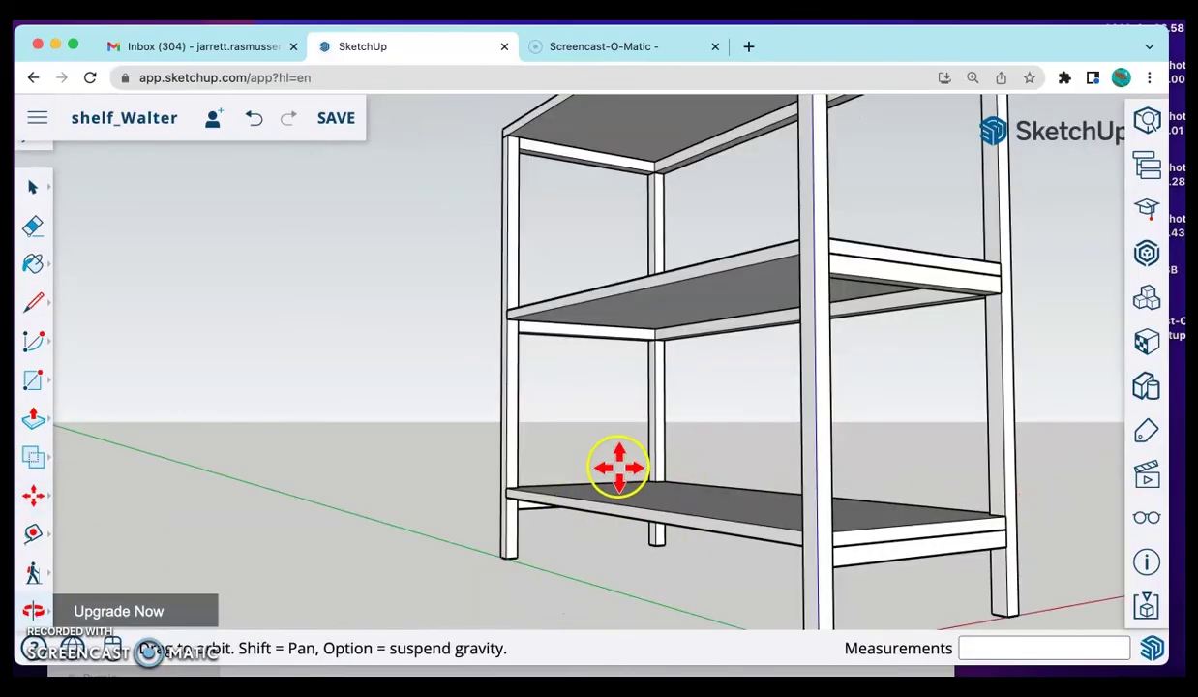
{"action": "key", "text": "super+v"}
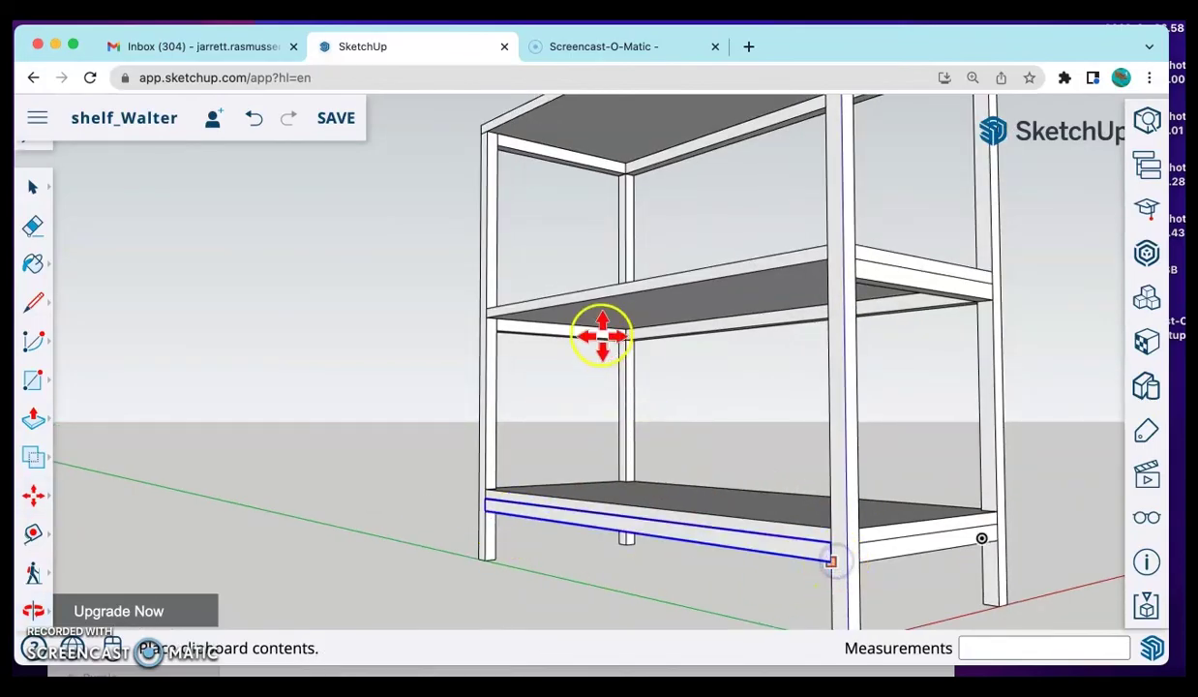
{"action": "left_click", "coordinate": [834, 556]}
Step: Paste a long crossbar copy on this opposite long side and move it up about 1 1/8" against the underside of the middle board
{"action": "middle_click_drag", "start_coordinate": [760, 471], "coordinate": [757, 388]}
{"action": "key", "text": "super+v"}
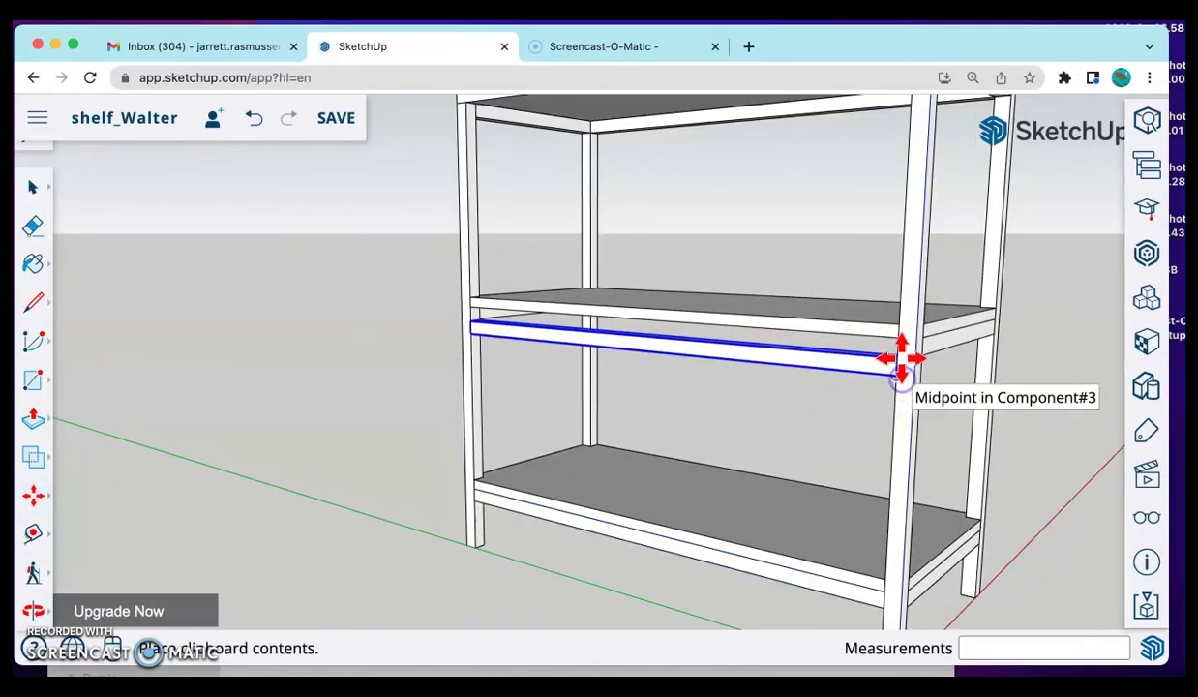
{"action": "left_click", "coordinate": [901, 355]}
{"action": "left_click", "coordinate": [906, 341]}
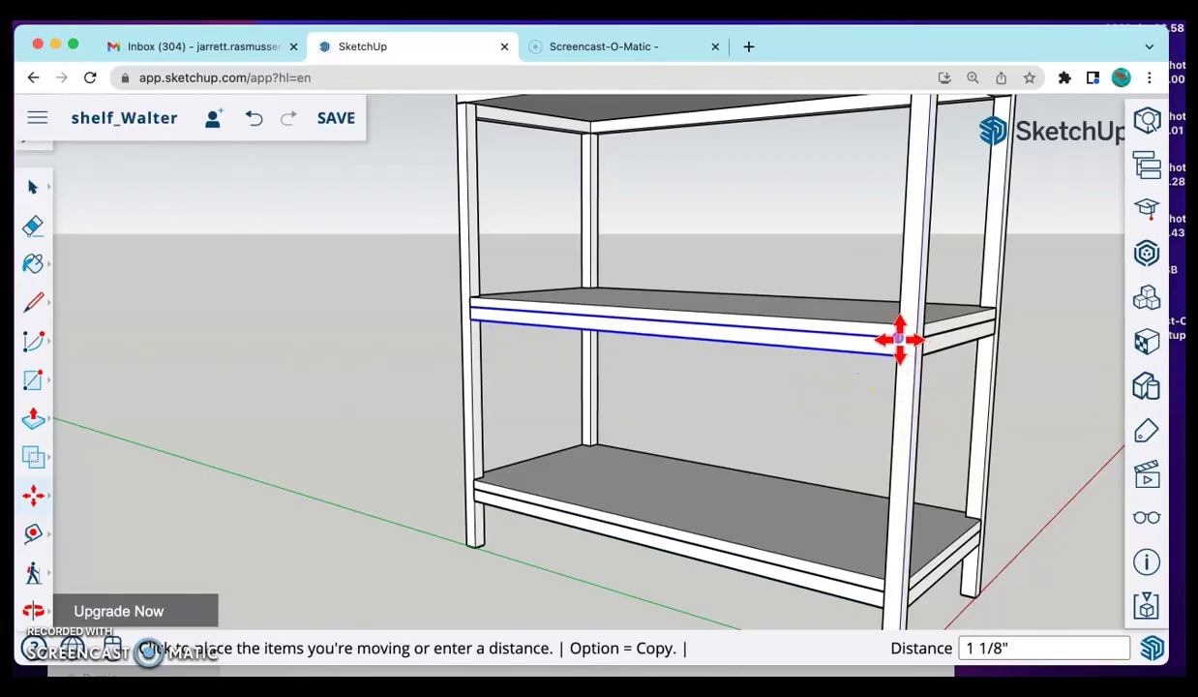
{"action": "left_click", "coordinate": [897, 341]}
{"action": "scroll", "coordinate": [717, 396], "scroll_direction": "up", "scroll_amount": 3}
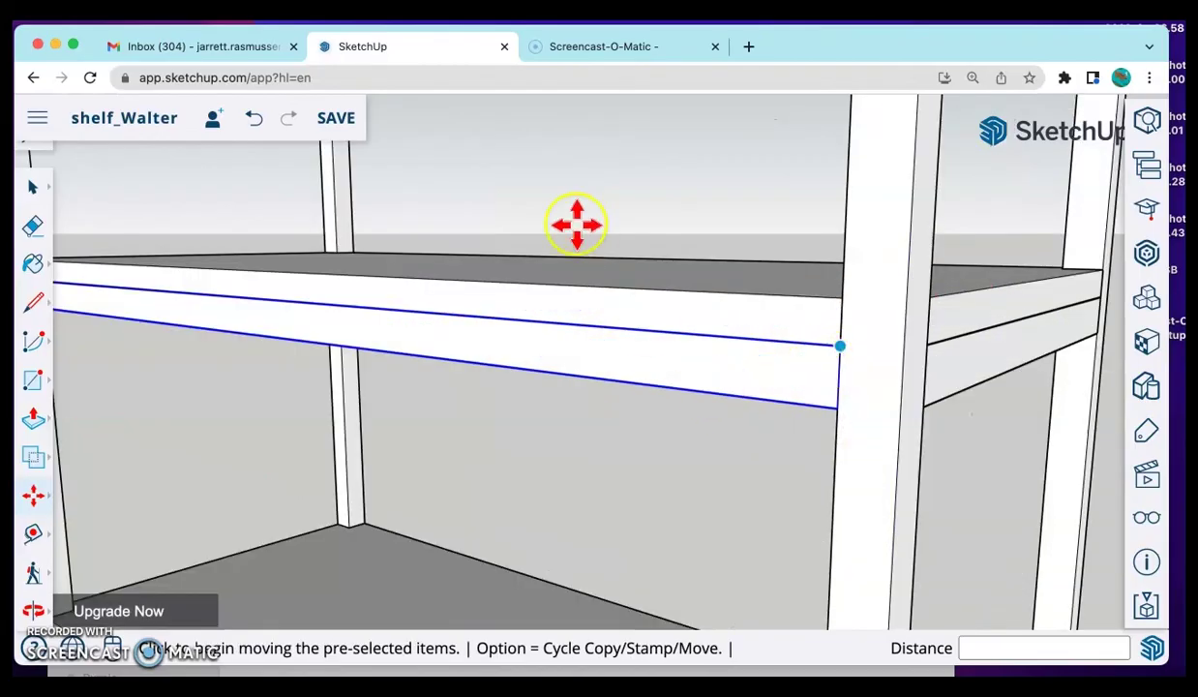
Step: Paste a long crossbar copy between the legs on this long side and move it up against the underside of the top board
{"action": "scroll", "coordinate": [571, 233], "scroll_direction": "down", "scroll_amount": 3}
{"action": "scroll", "coordinate": [649, 208], "scroll_direction": "up", "scroll_amount": 1}
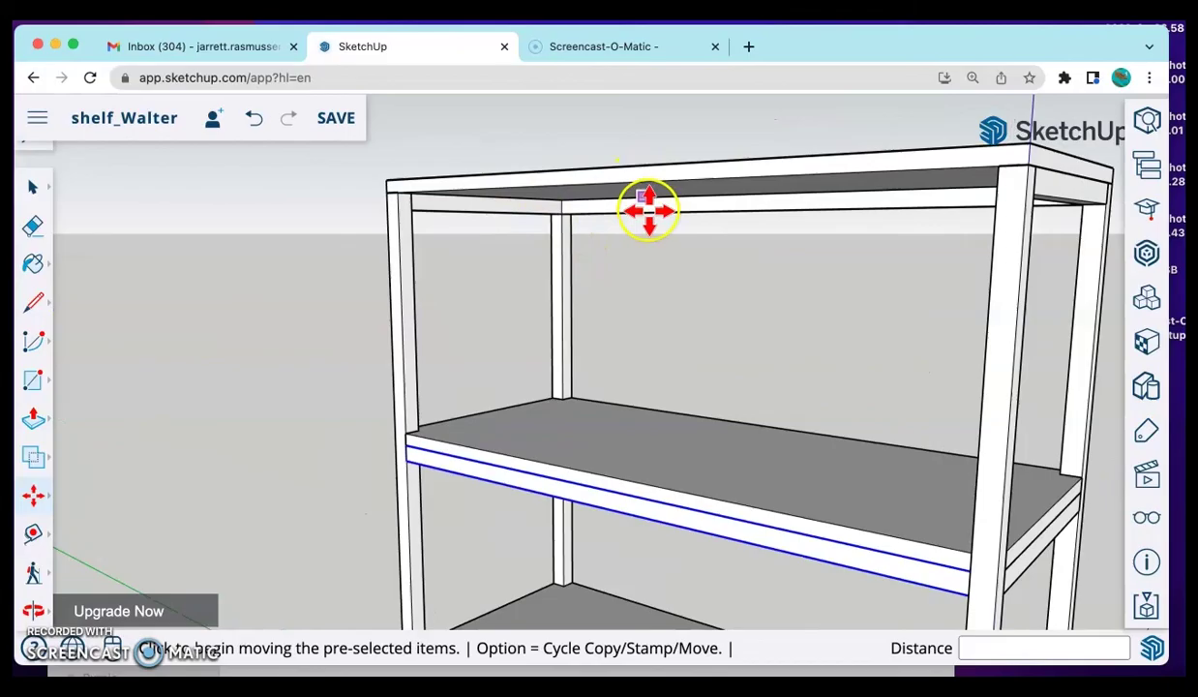
{"action": "key", "text": "super+v"}
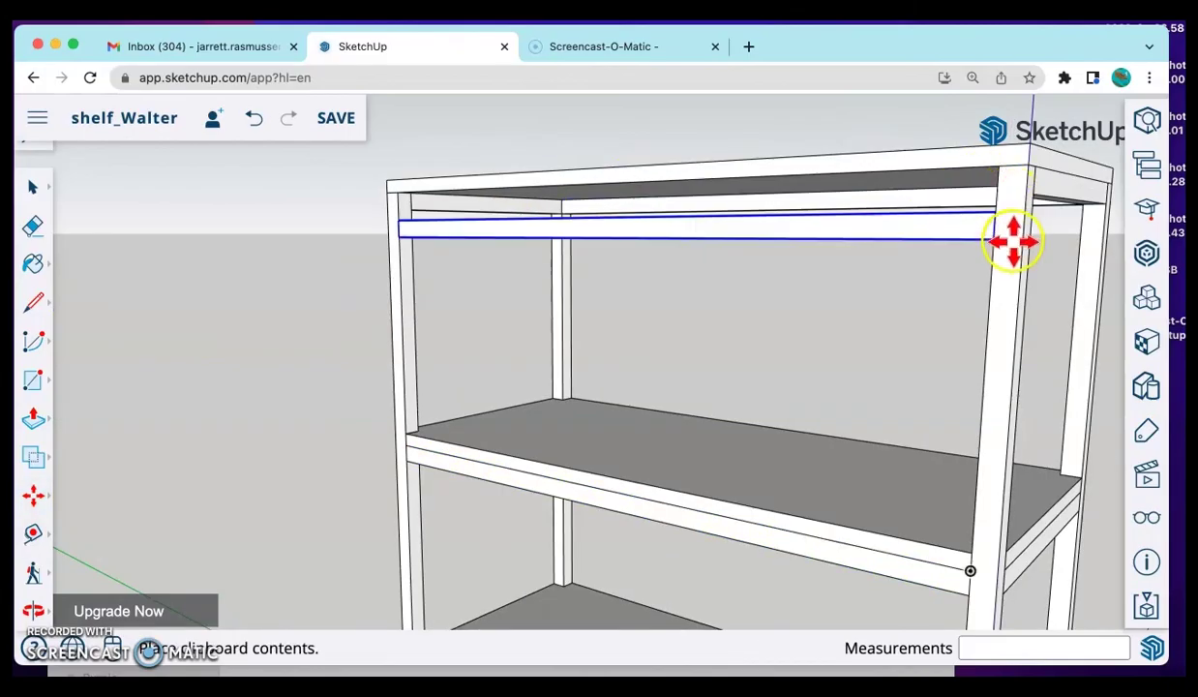
{"action": "left_click", "coordinate": [1010, 214]}
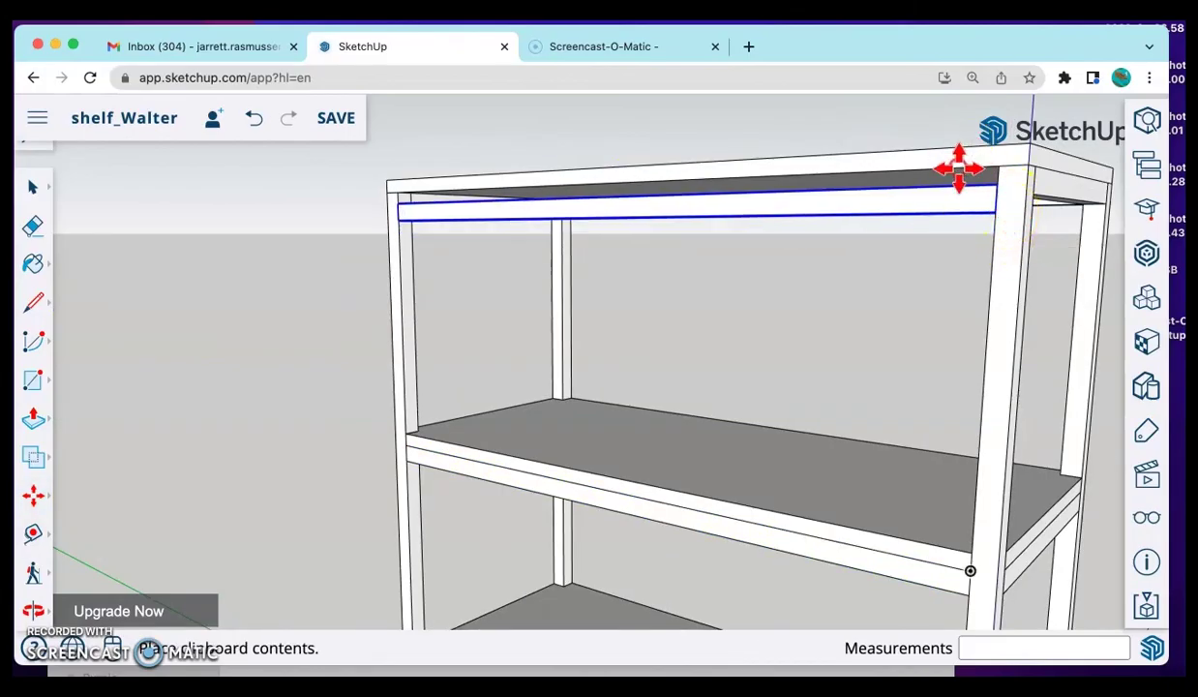
{"action": "middle_click_drag", "start_coordinate": [960, 176], "coordinate": [1043, 247]}
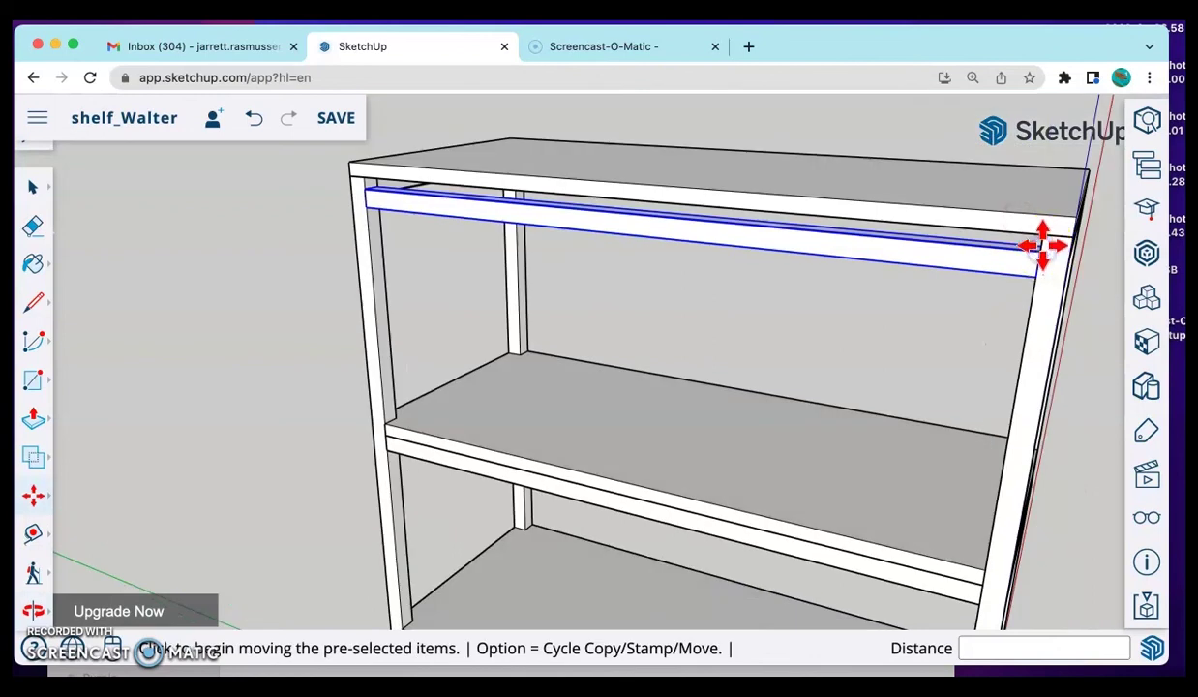
{"action": "left_click", "coordinate": [1043, 245]}
{"action": "left_click", "coordinate": [759, 217]}
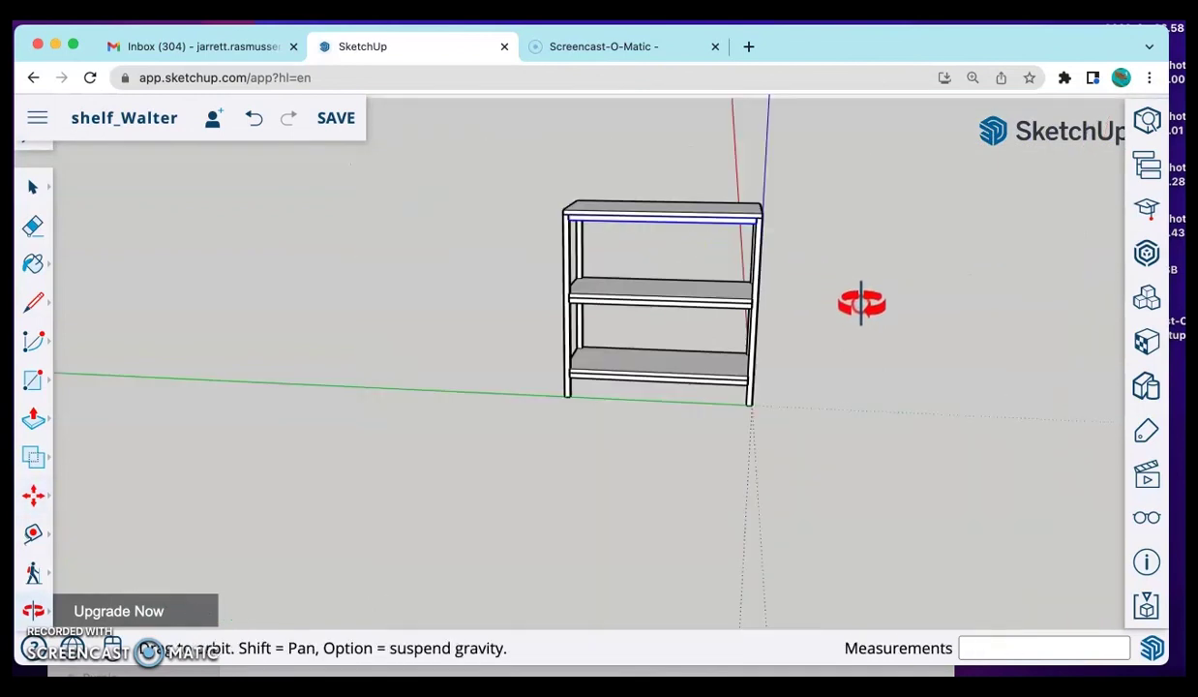
Step: Examine the complete shelf from several sides to check the boards, legs and crossbars
{"action": "middle_click_drag", "start_coordinate": [861, 304], "coordinate": [656, 224]}
{"action": "key", "text": "m"}
{"action": "left_click", "coordinate": [32, 187]}
{"action": "scroll", "coordinate": [529, 226], "scroll_direction": "up", "scroll_amount": 5}
{"action": "scroll", "coordinate": [594, 217], "scroll_direction": "down", "scroll_amount": 5}
{"action": "middle_click_drag", "start_coordinate": [610, 253], "coordinate": [460, 276]}
{"action": "scroll", "coordinate": [677, 344], "scroll_direction": "down", "scroll_amount": 2}
{"action": "middle_click_drag", "start_coordinate": [677, 343], "coordinate": [731, 280]}
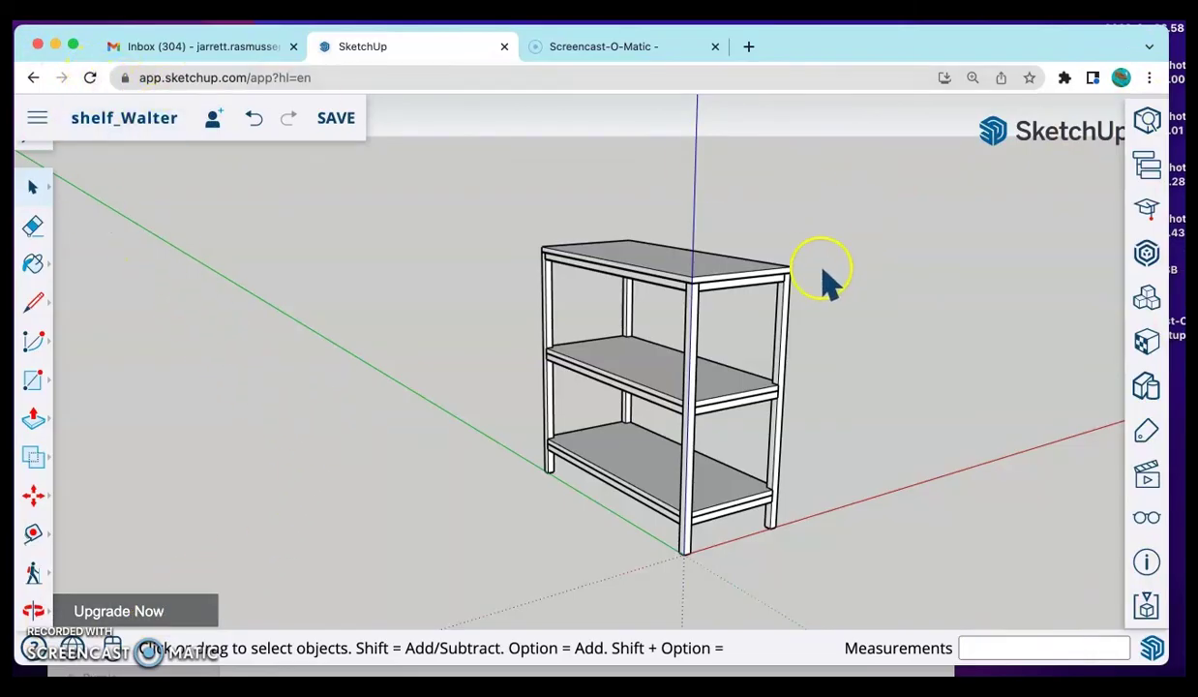
{"action": "scroll", "coordinate": [735, 460], "scroll_direction": "up", "scroll_amount": 2}
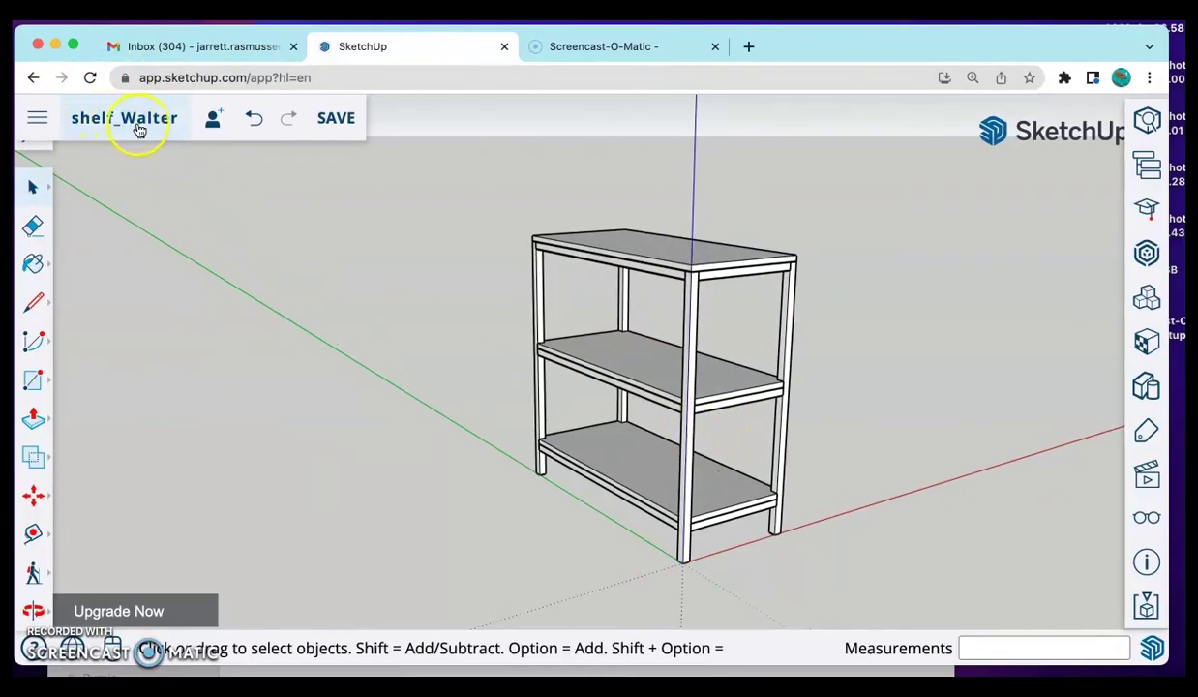
{"action": "scroll", "coordinate": [735, 329], "scroll_direction": "up", "scroll_amount": 2}
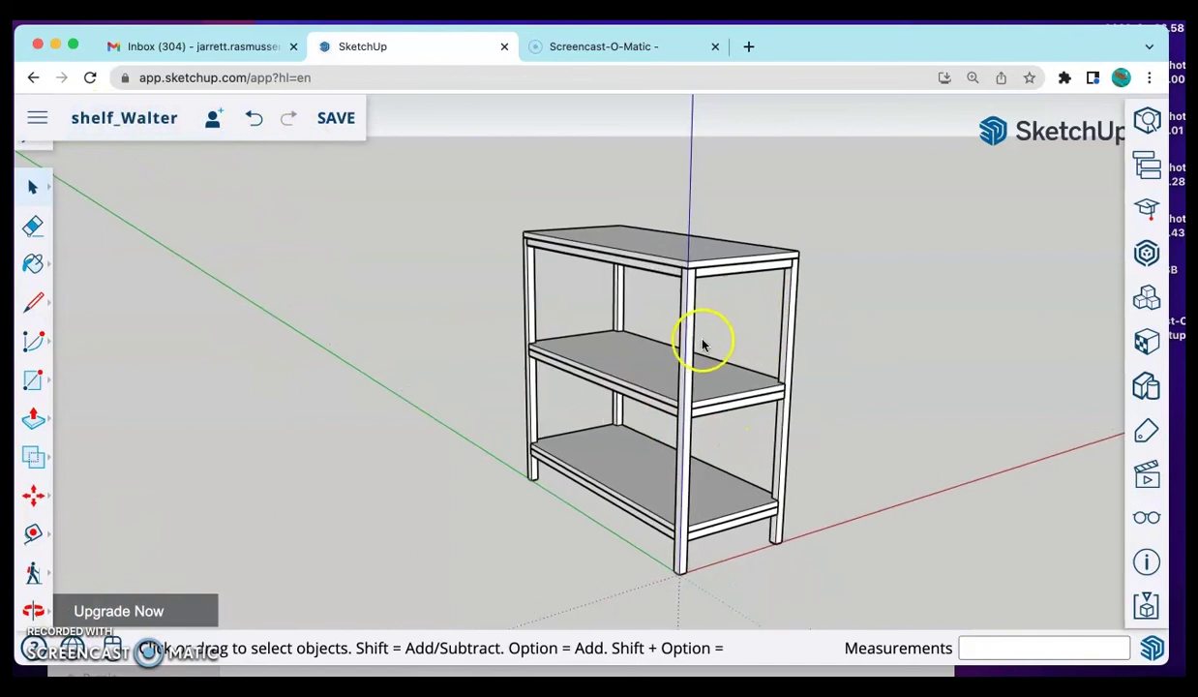
{"action": "middle_click_drag", "start_coordinate": [743, 294], "coordinate": [350, 294]}
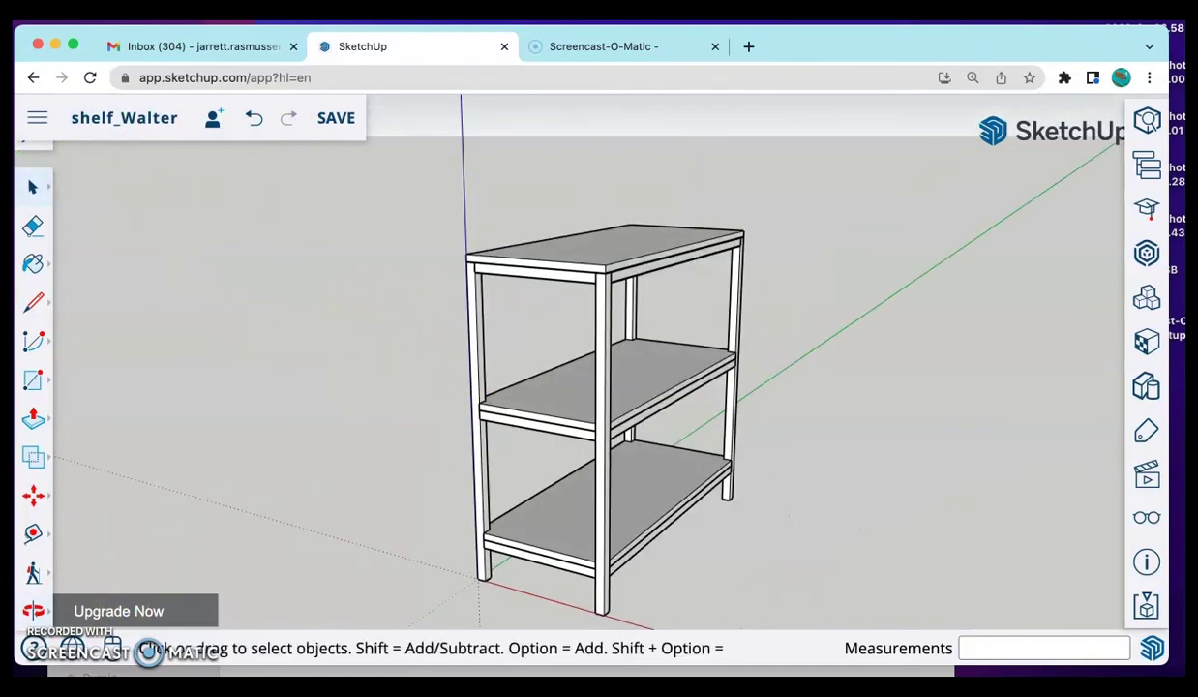